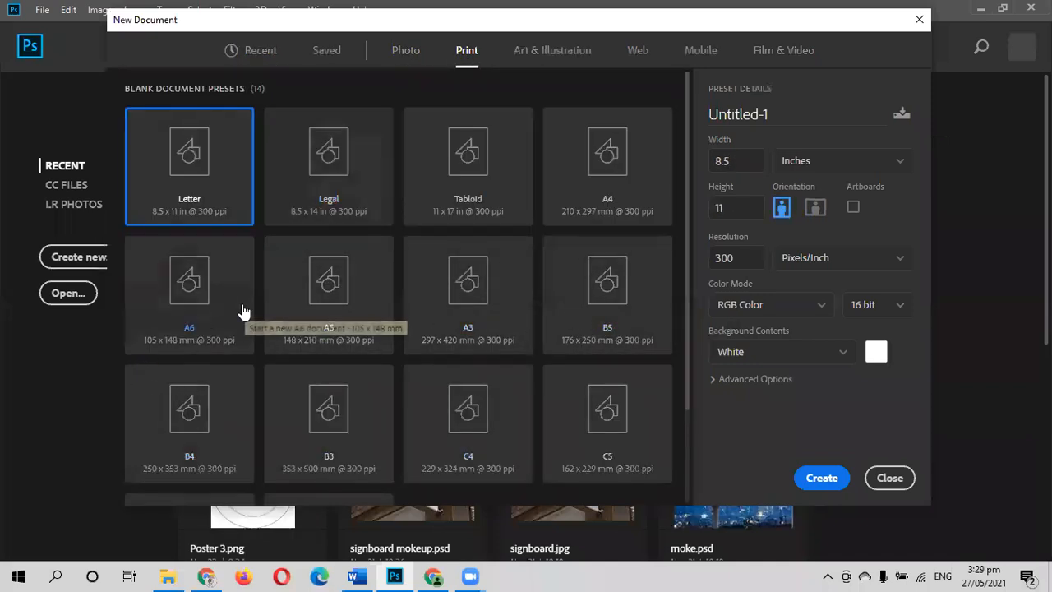
# Create a new print document from the A4 preset, 210 x 297 mm at 300 ppi, named 2nd
pyautogui.click(567, 163)
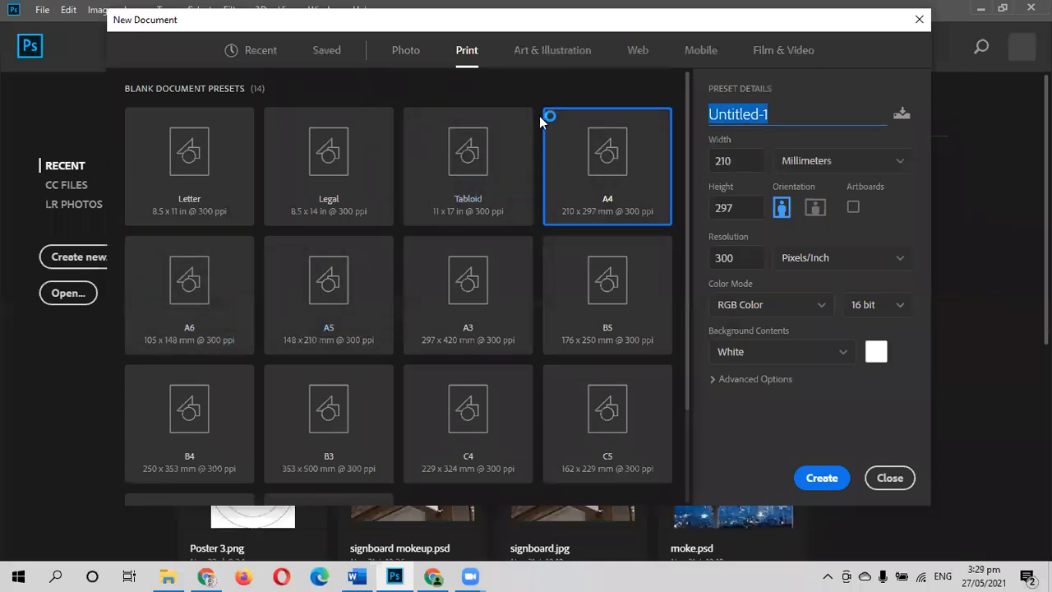
pyautogui.write('2nd')
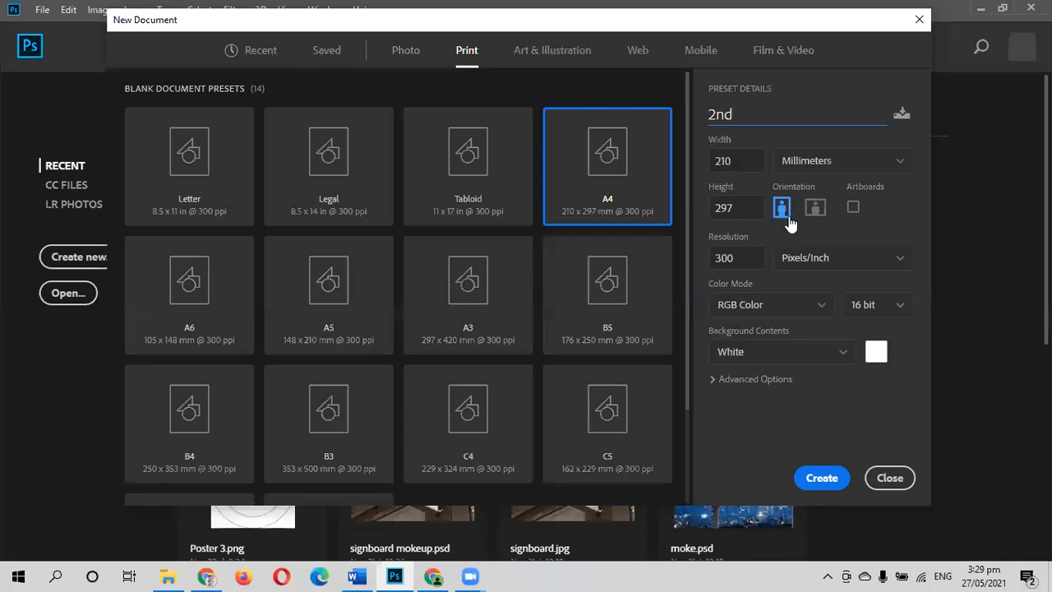
pyautogui.click(810, 487)
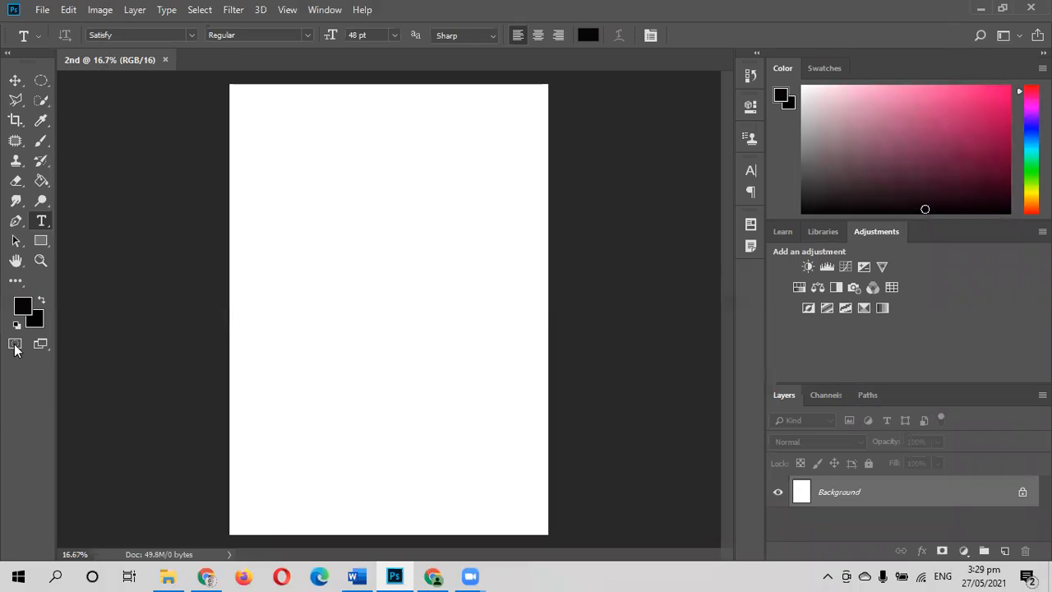
# Draw a rectangle shape about 1756 px wide and 655 px high across the upper part of the page
pyautogui.click(39, 244)
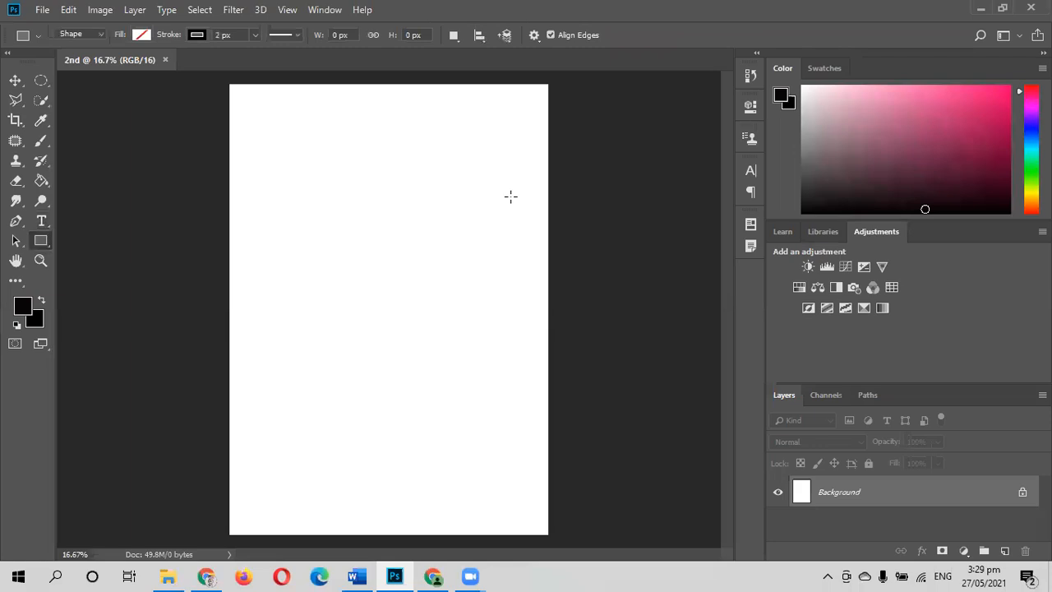
pyautogui.moveTo(300, 157); pyautogui.dragTo(524, 239)
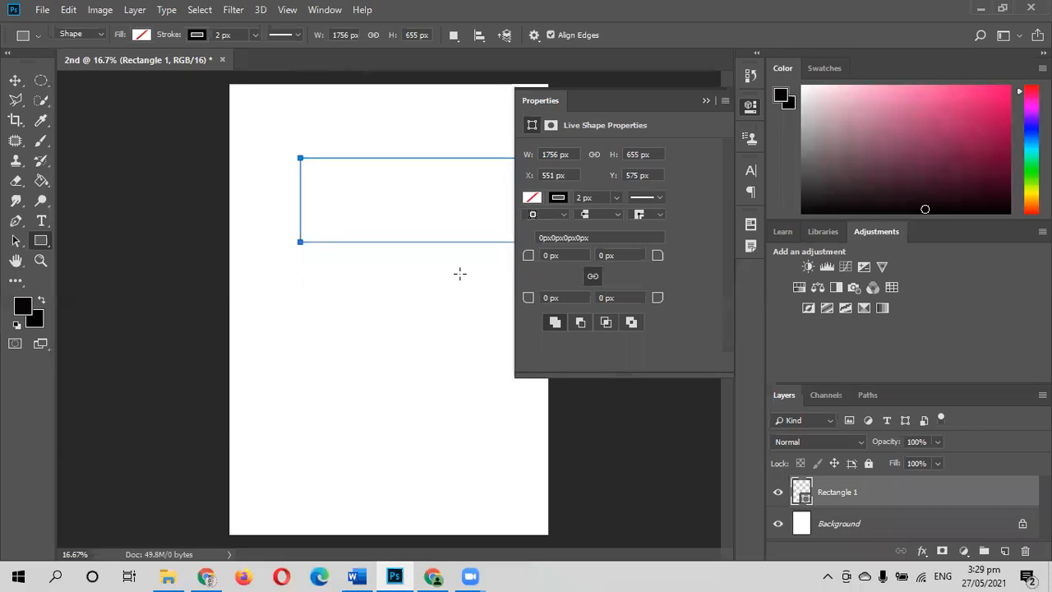
# Examine the rectangle's live shape properties: fill choices, size, position, stroke line types and stroke width
pyautogui.click(537, 197)
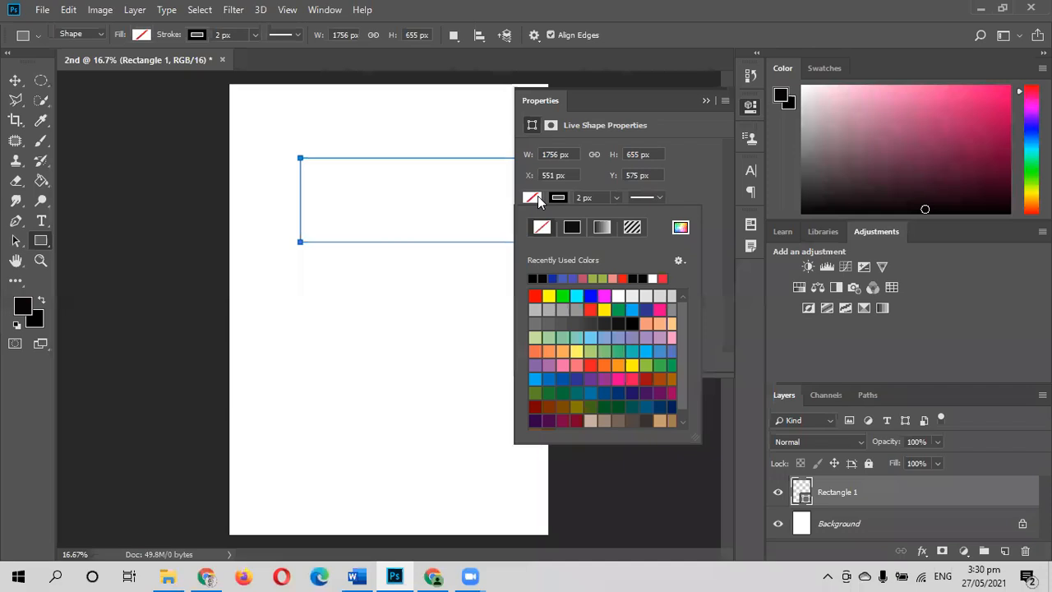
pyautogui.click(578, 154)
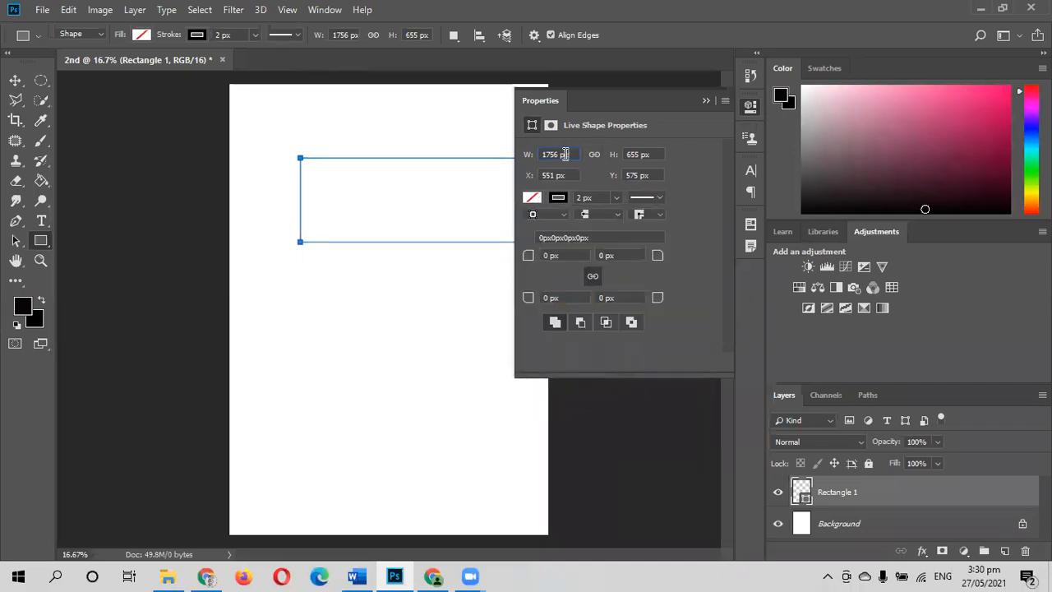
pyautogui.click(649, 154)
pyautogui.click(655, 175)
pyautogui.click(661, 197)
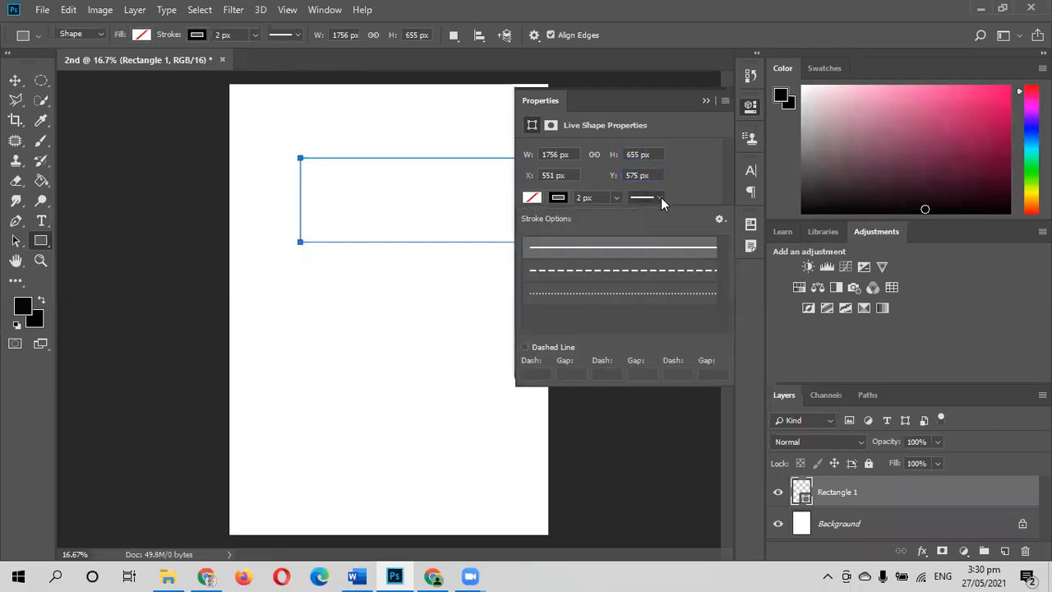
pyautogui.click(659, 197)
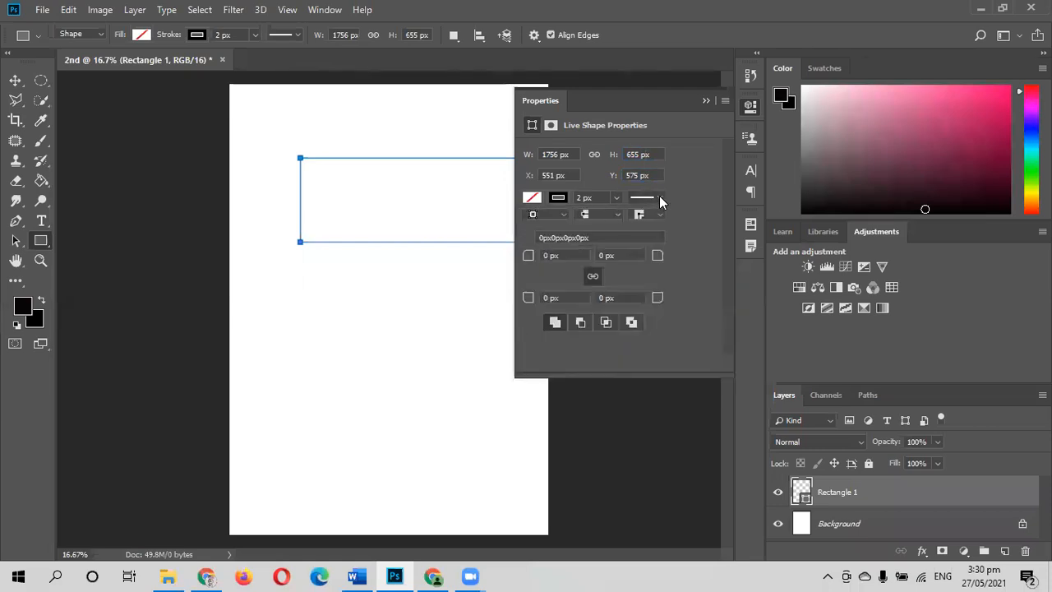
pyautogui.click(616, 198)
pyautogui.click(618, 197)
# Set the rectangle's stroke to solid yellow
pyautogui.click(558, 198)
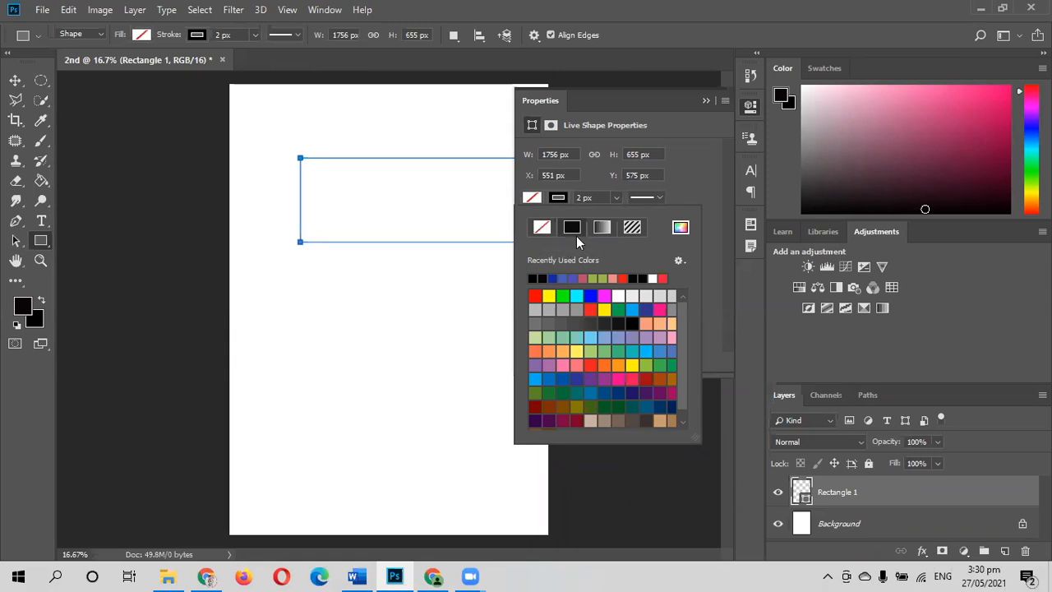
pyautogui.click(555, 199)
pyautogui.click(556, 199)
pyautogui.click(549, 296)
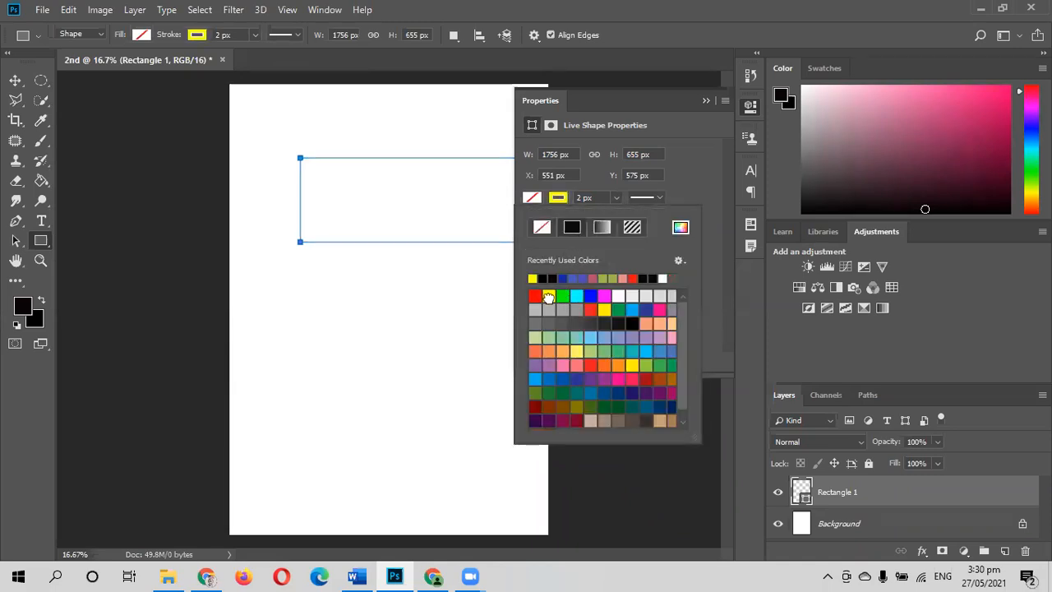
# Try different stroke widths on the rectangle, from about 59 px down to 0.73 px
pyautogui.click(610, 200)
pyautogui.click(616, 198)
pyautogui.moveTo(628, 216); pyautogui.dragTo(633, 214)
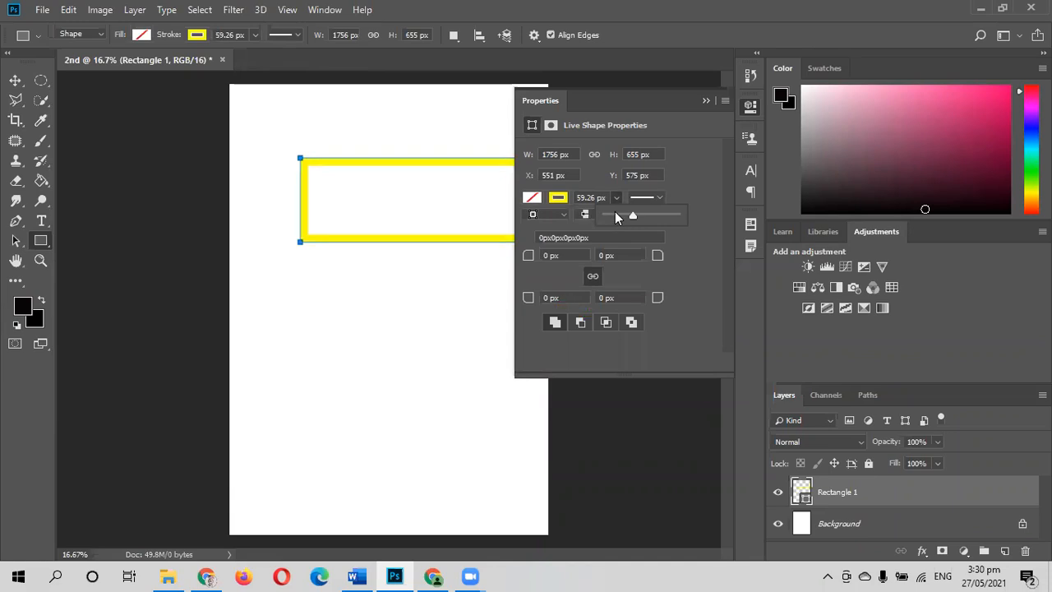
pyautogui.moveTo(612, 215)
pyautogui.mouseDown()
pyautogui.moveTo(627, 216)
pyautogui.moveTo(617, 216)
pyautogui.mouseUp()
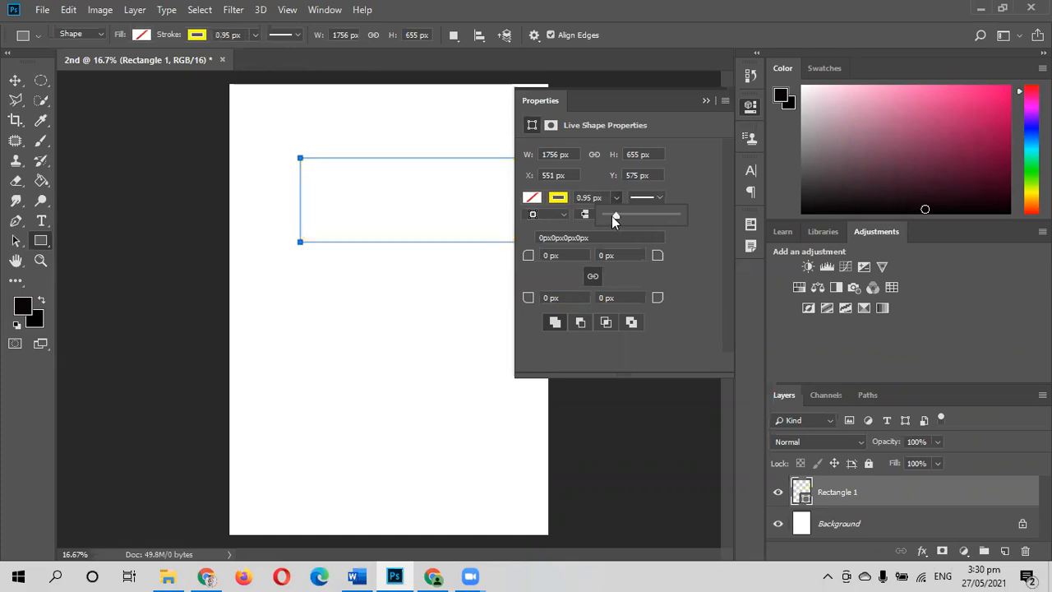
pyautogui.click(620, 214)
pyautogui.moveTo(618, 216); pyautogui.dragTo(613, 216)
# Set the rectangle's stroke width to 4 px
pyautogui.click(600, 197)
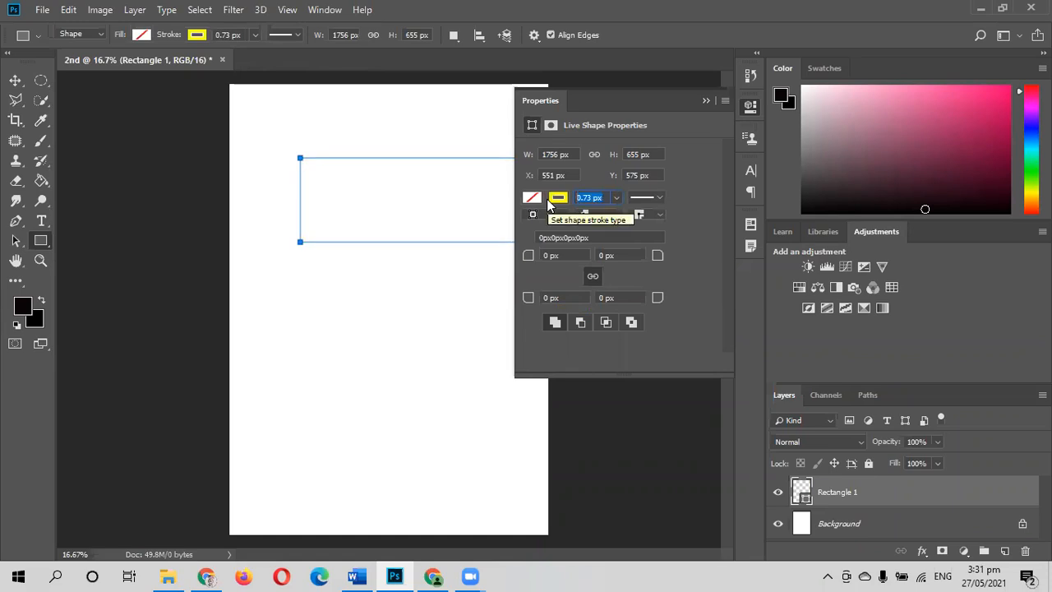
pyautogui.write('4')
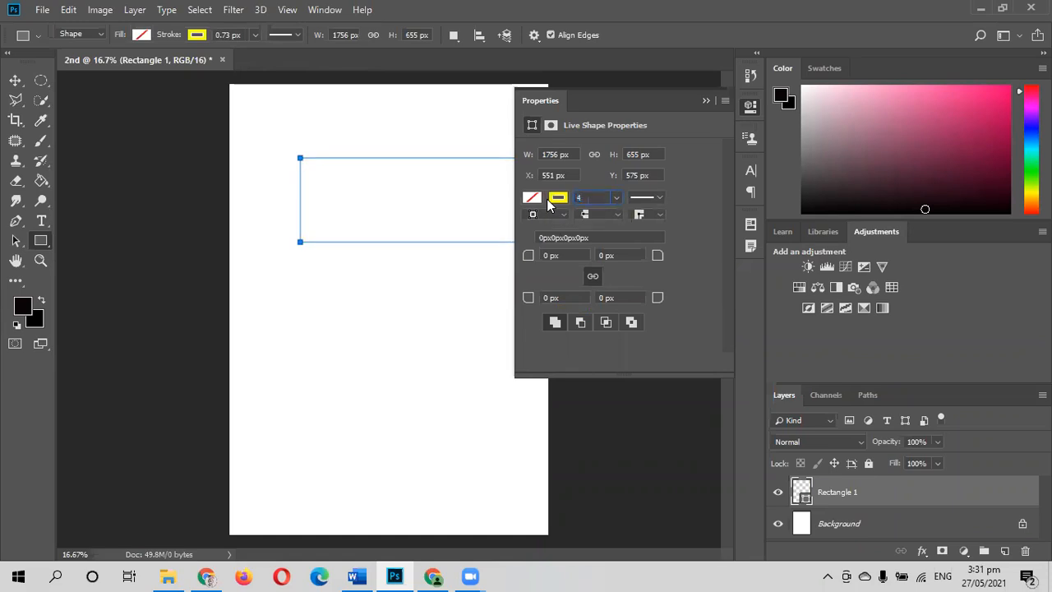
pyautogui.press('Return')
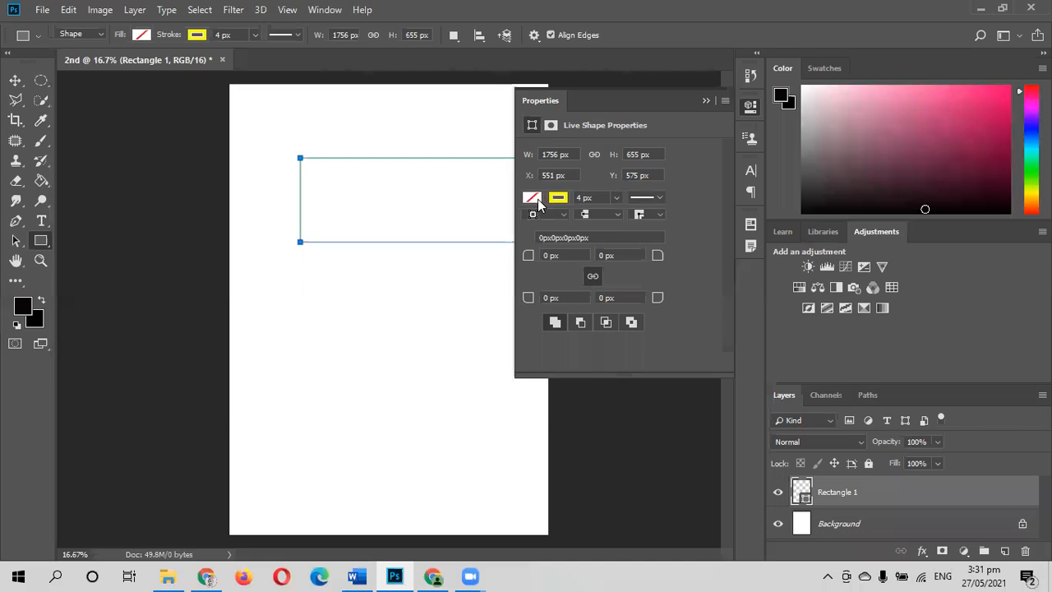
# Try a solid light purple fill on the rectangle and replace it with the orange-yellow-orange gradient preset
pyautogui.click(531, 199)
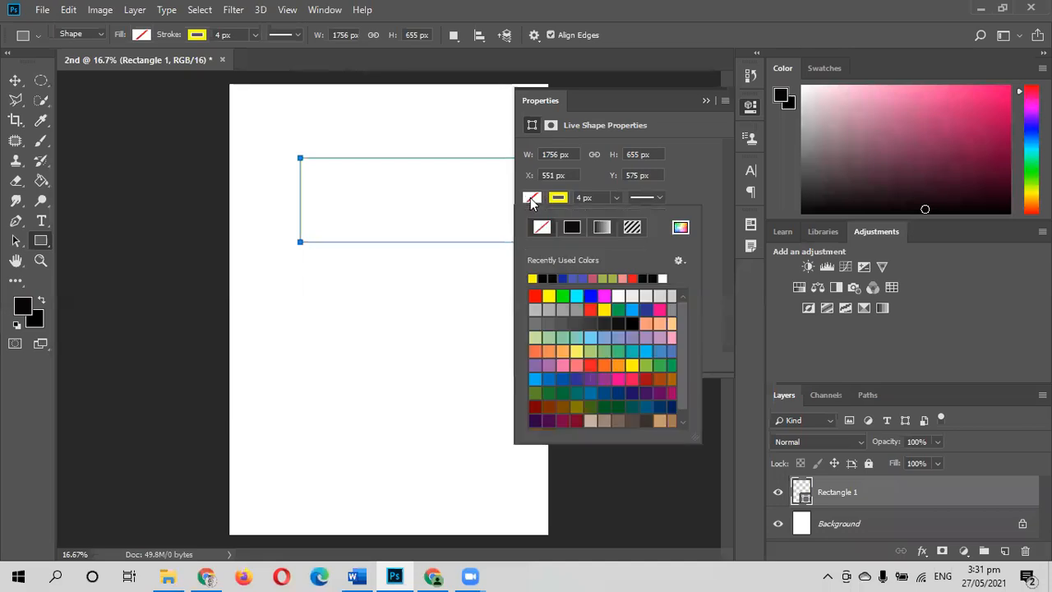
pyautogui.click(631, 337)
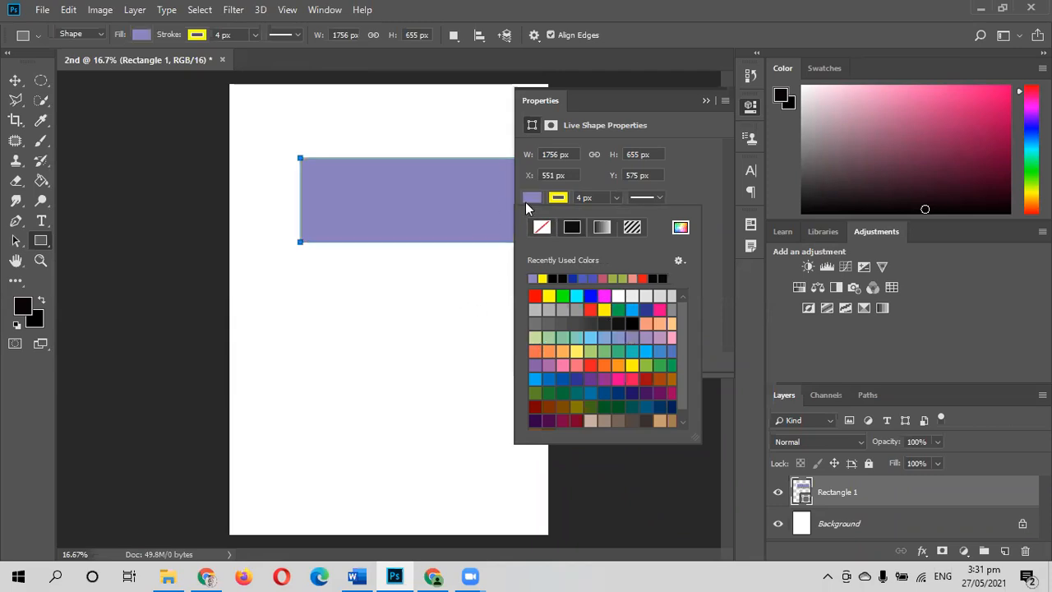
pyautogui.click(601, 230)
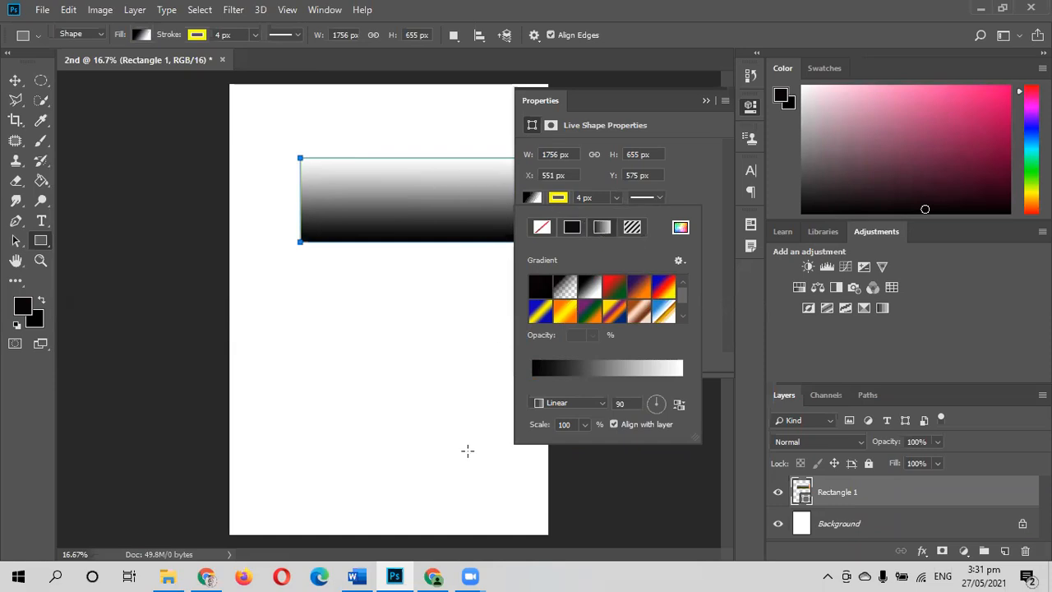
pyautogui.click(546, 372)
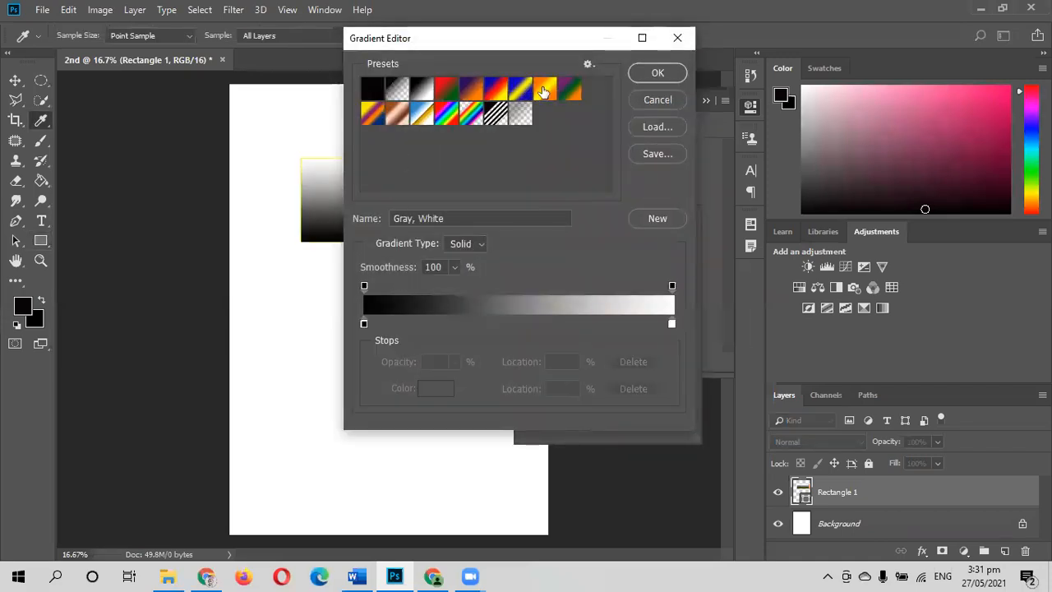
pyautogui.click(544, 90)
pyautogui.click(655, 74)
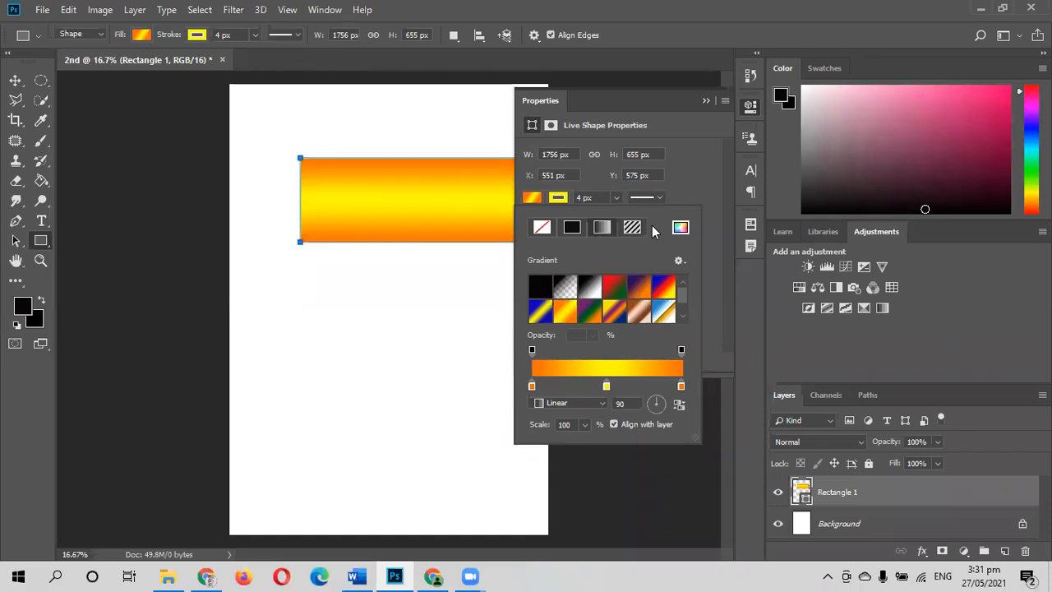
# Try a pattern fill on the rectangle and clear it to no fill
pyautogui.click(631, 230)
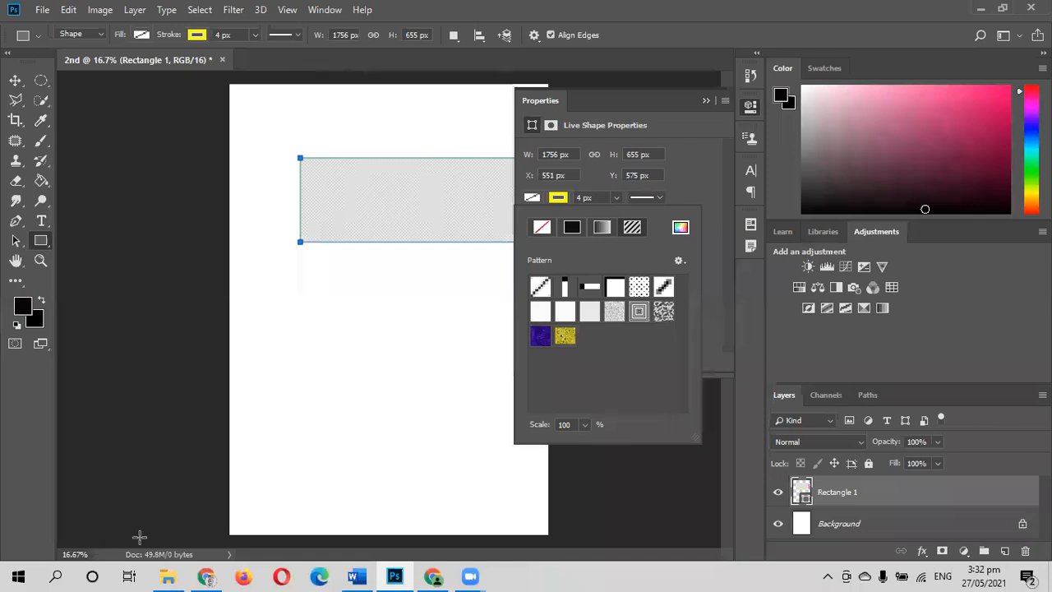
pyautogui.press('Escape')
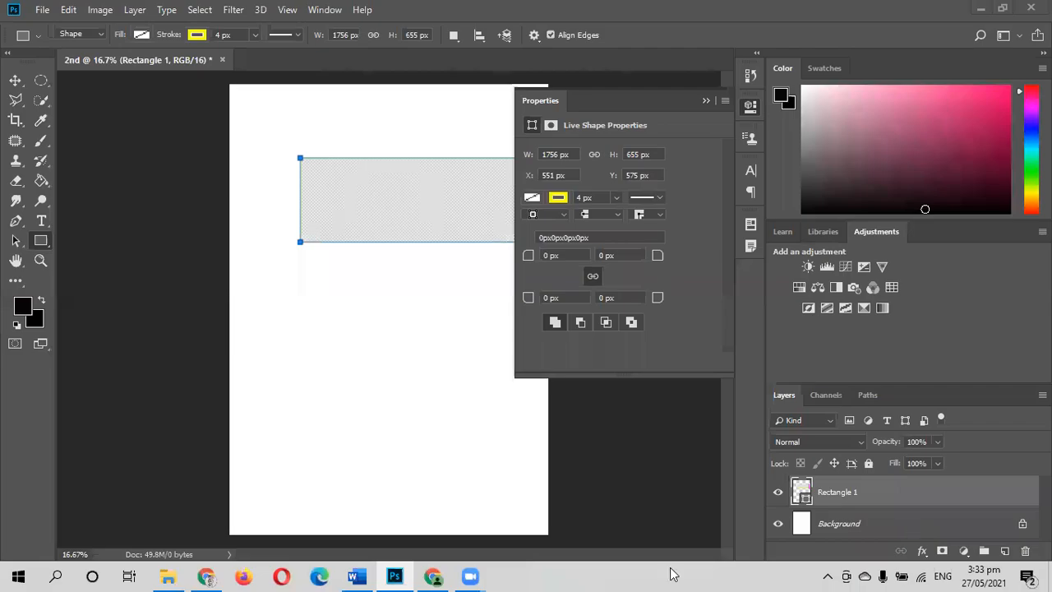
pyautogui.click(532, 199)
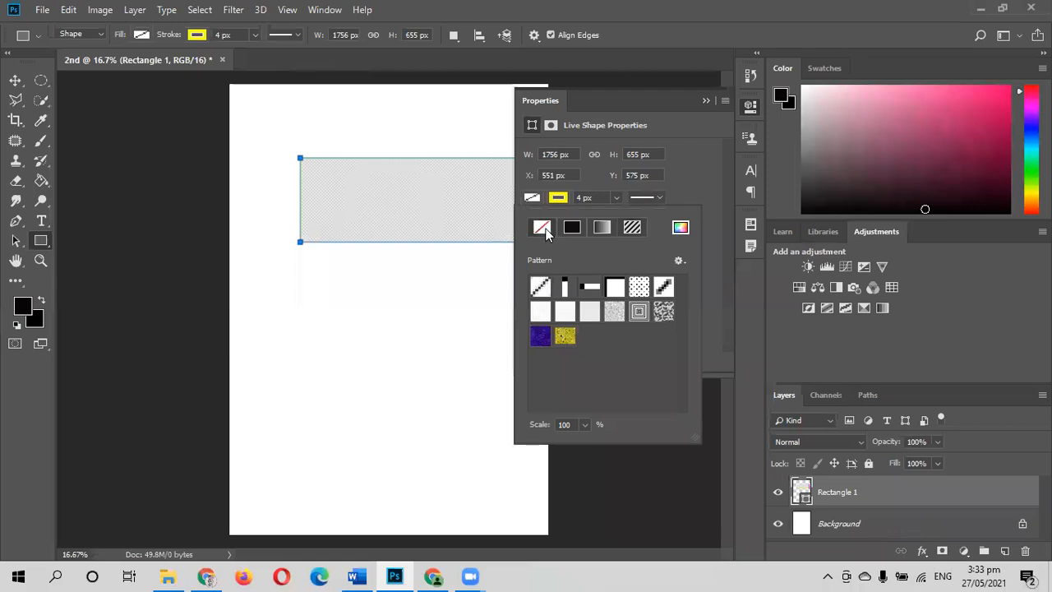
pyautogui.click(542, 228)
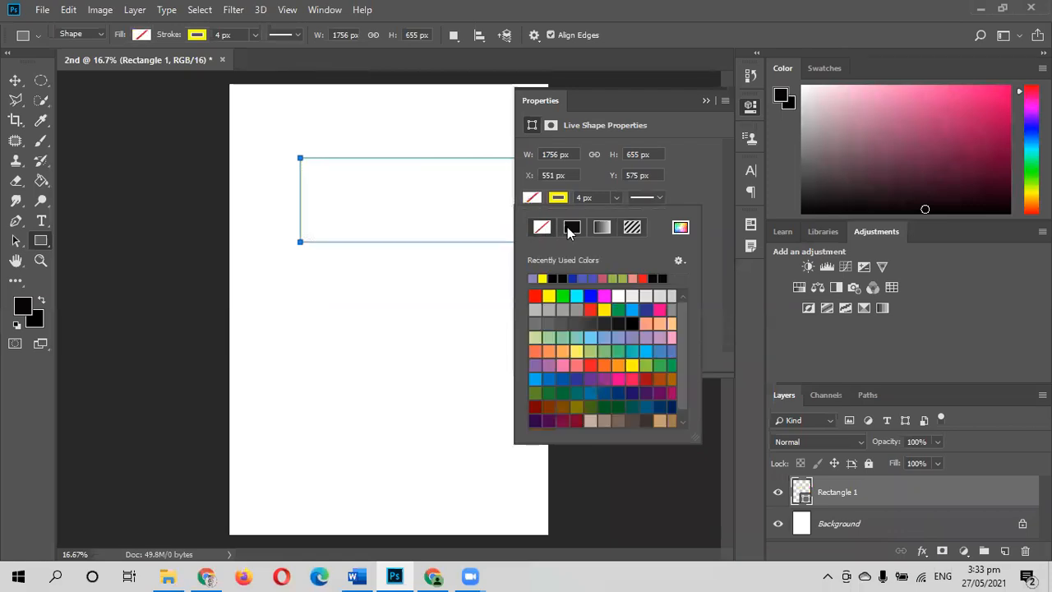
# Fill the rectangle with the solid colour PANTONE 562 C from the PANTONE+ Solid Coated library and collapse the shape properties
pyautogui.click(572, 230)
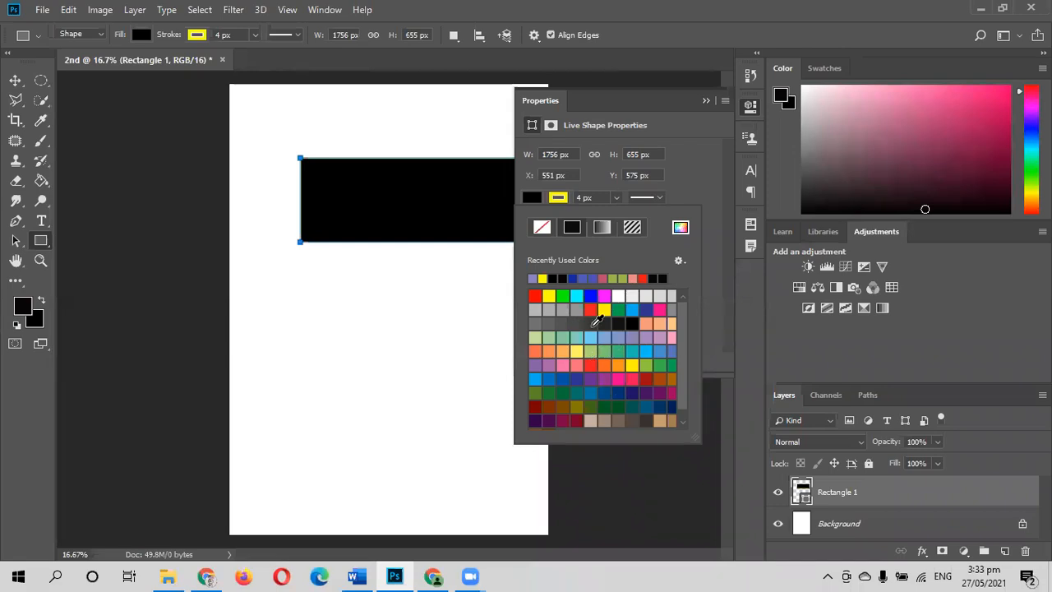
pyautogui.click(681, 227)
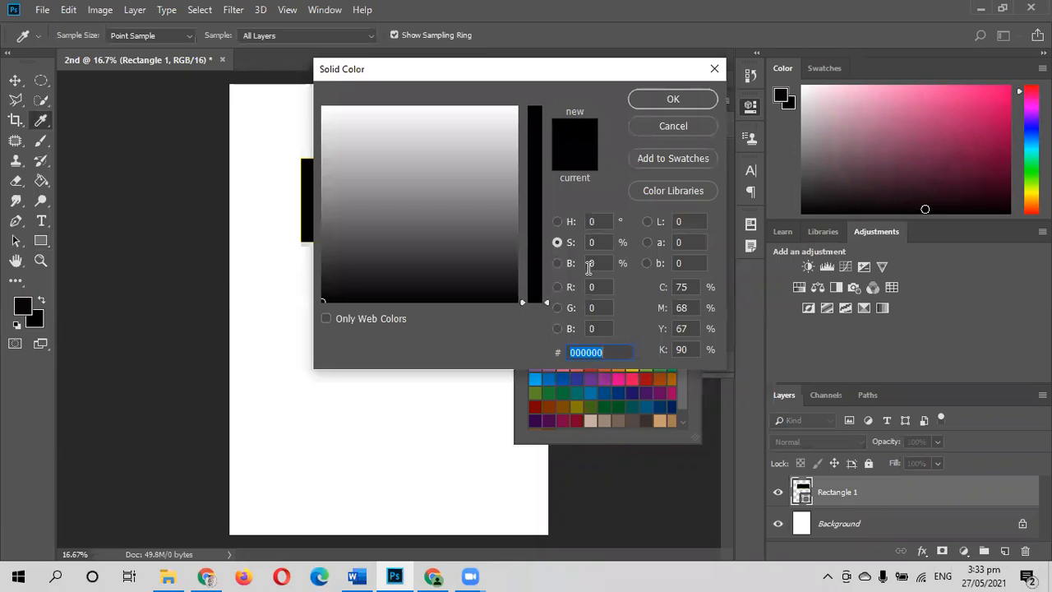
pyautogui.click(664, 164)
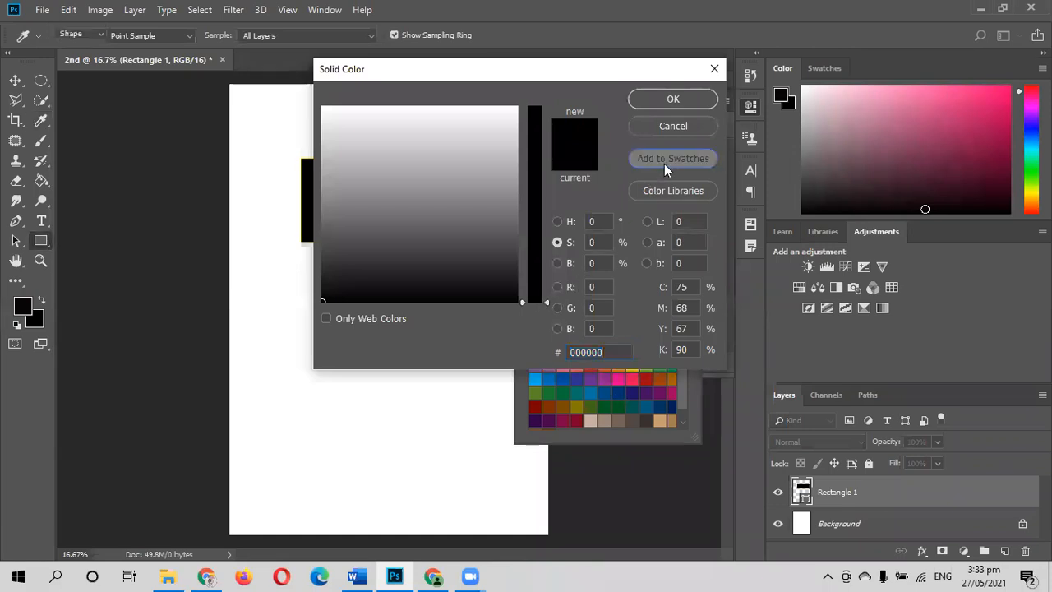
pyautogui.click(675, 200)
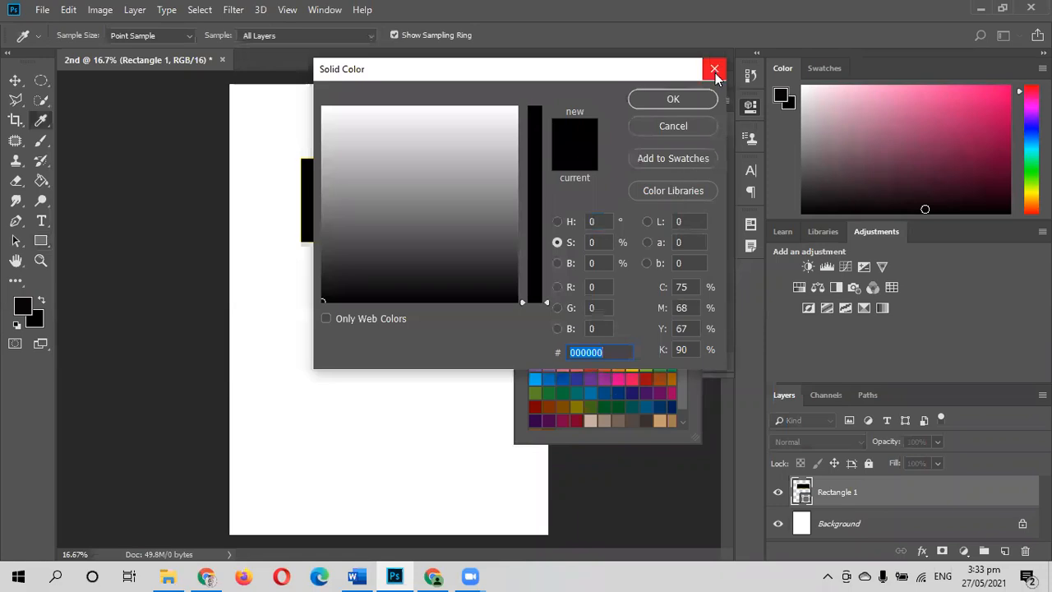
pyautogui.click(676, 191)
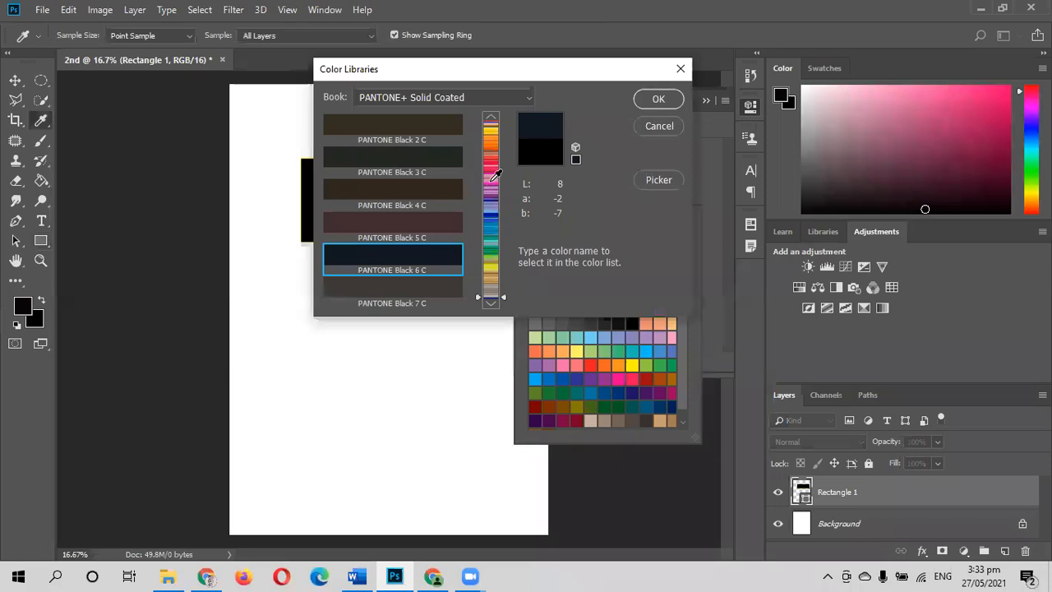
pyautogui.click(496, 175)
pyautogui.click(492, 153)
pyautogui.moveTo(492, 153); pyautogui.dragTo(498, 258)
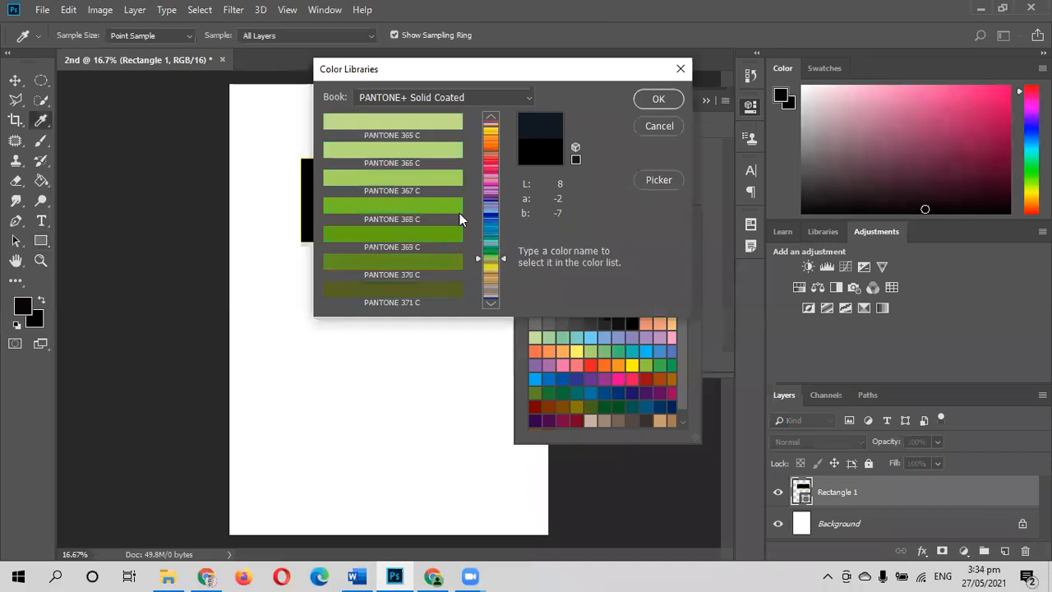
pyautogui.click(493, 242)
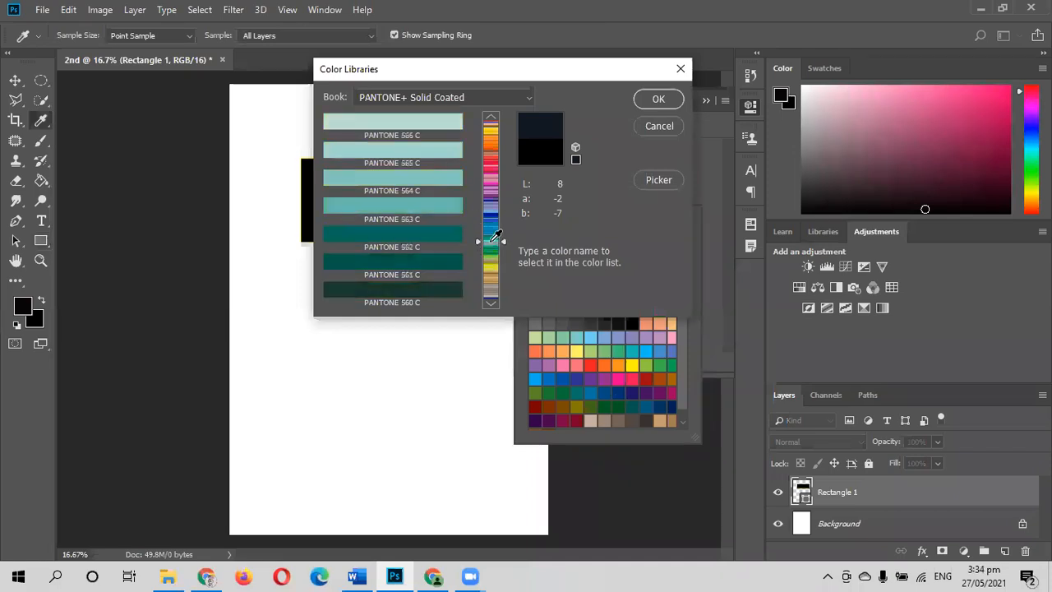
pyautogui.click(442, 228)
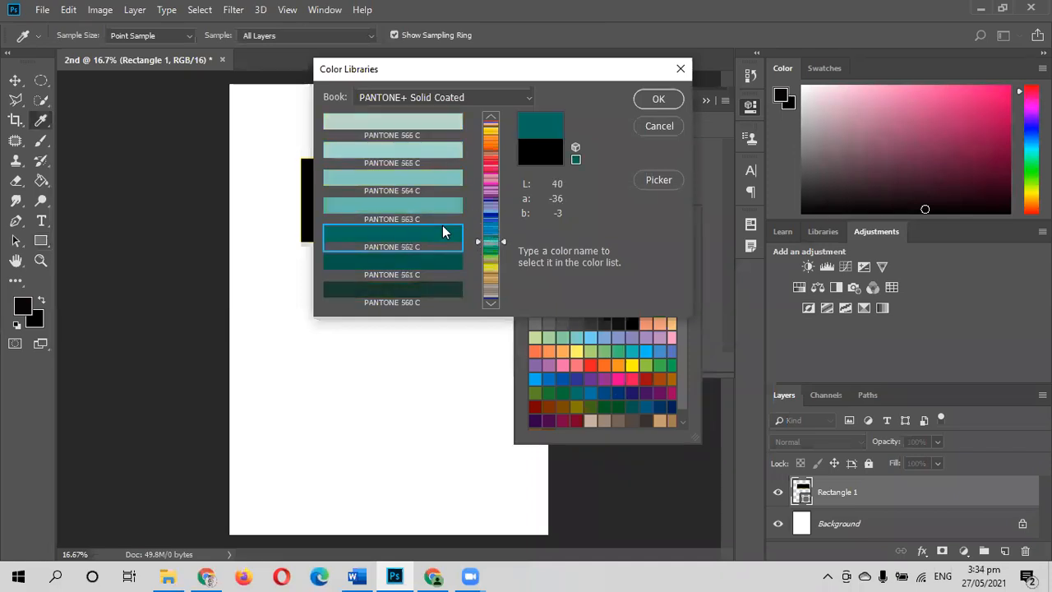
pyautogui.click(657, 100)
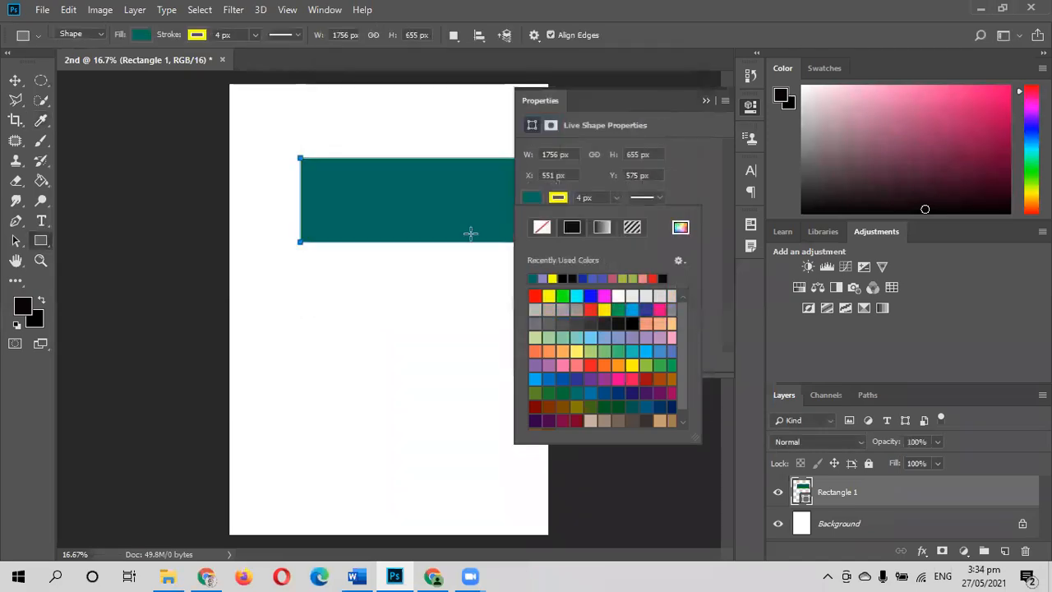
pyautogui.click(703, 99)
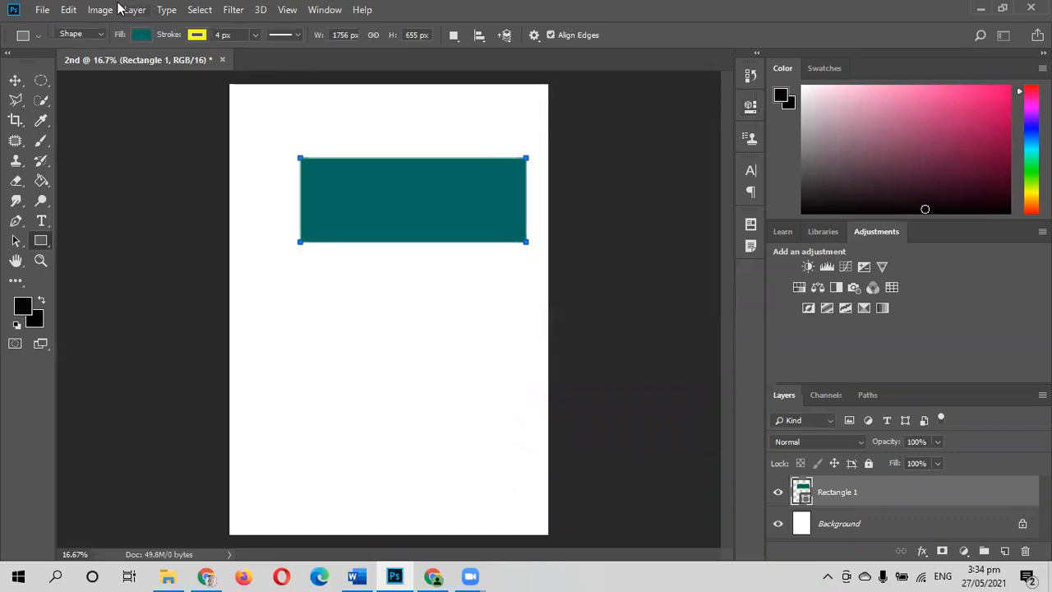
# Move the rectangle partly past the page's right edge, then reposition it near the upper middle of the page
pyautogui.click(15, 80)
pyautogui.moveTo(383, 197); pyautogui.dragTo(549, 138)
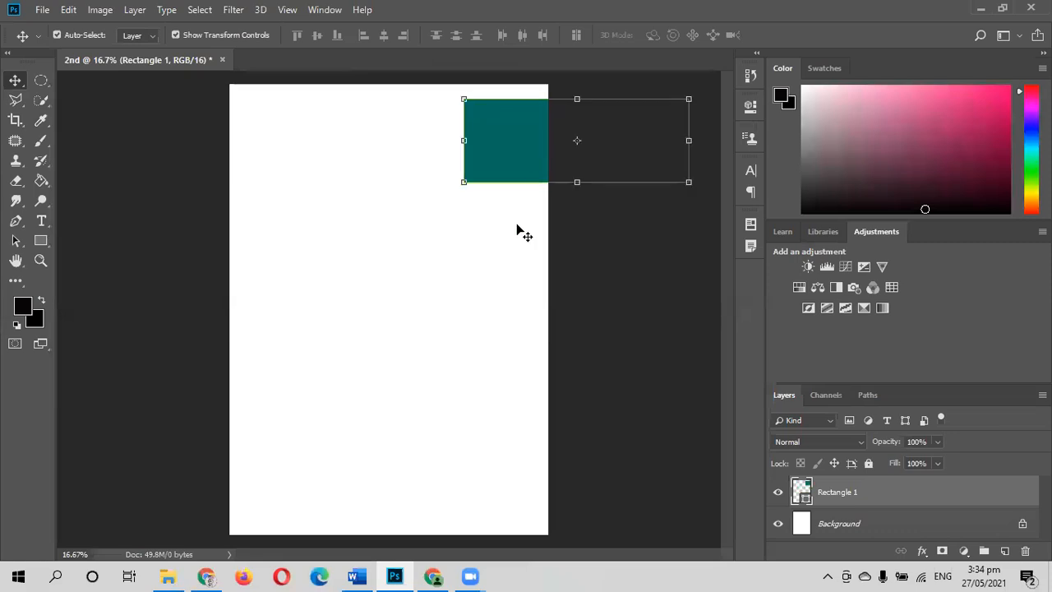
pyautogui.click(484, 261)
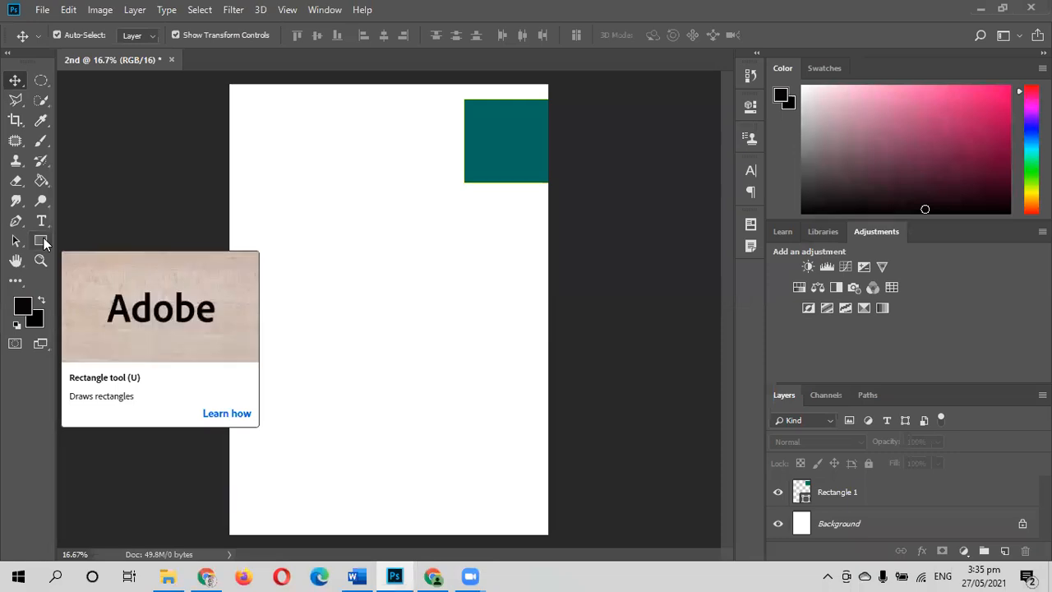
pyautogui.moveTo(465, 161); pyautogui.dragTo(327, 200)
pyautogui.rightClick(349, 205)
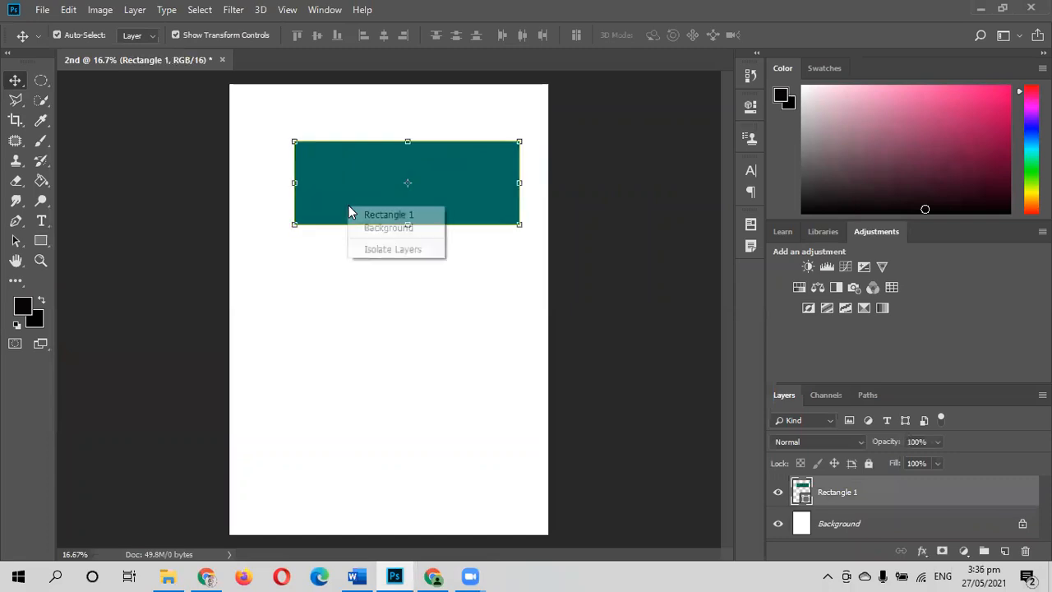
pyautogui.click(388, 290)
pyautogui.rightClick(480, 200)
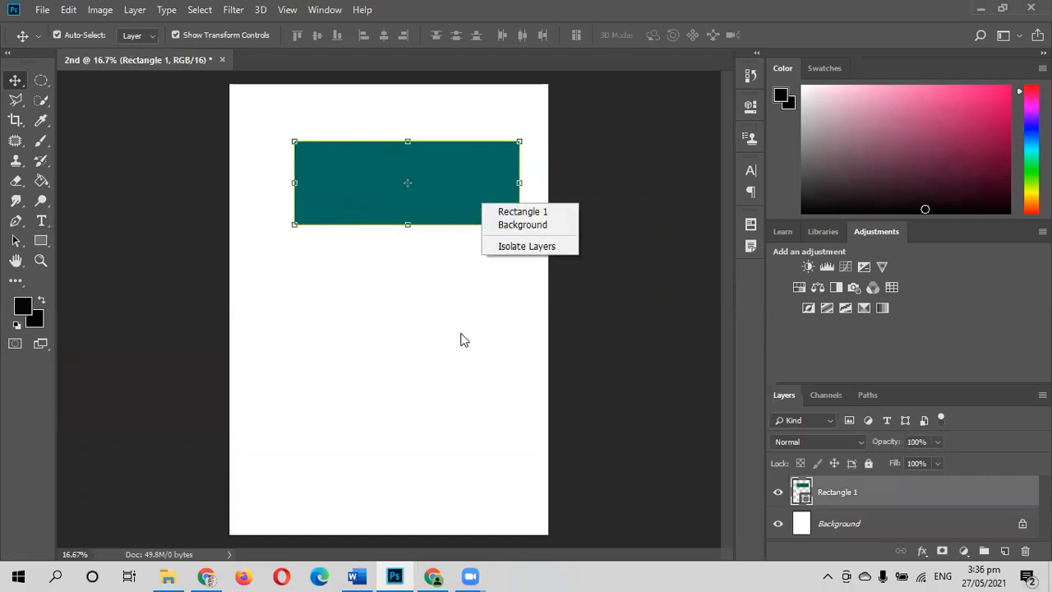
pyautogui.click(462, 340)
pyautogui.rightClick(857, 490)
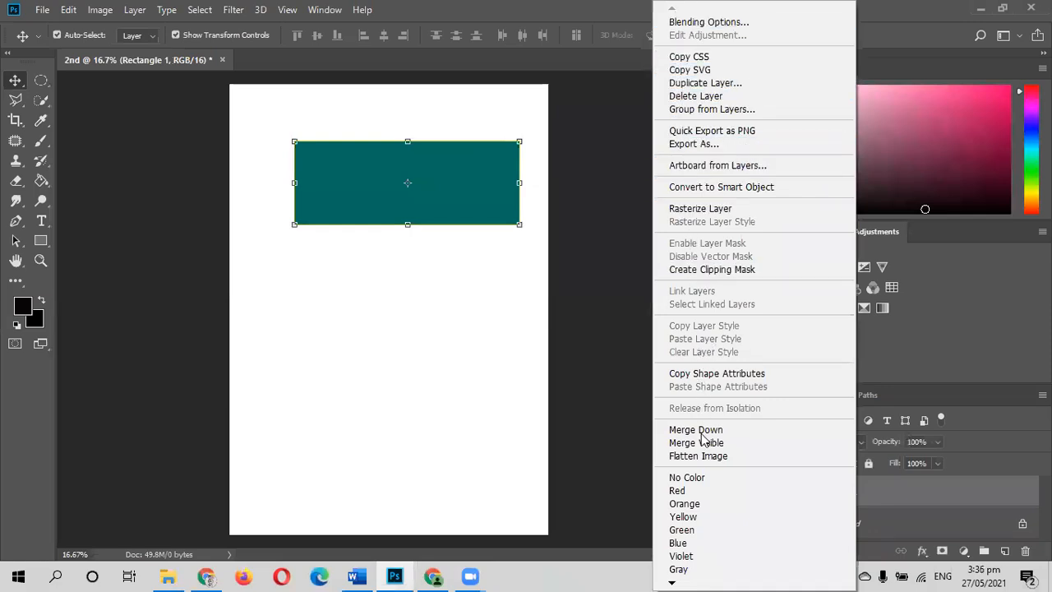
pyautogui.click(643, 437)
# Show the rectangle's shape properties, set its stroke alignment to center and check the stroke corner options
pyautogui.click(750, 108)
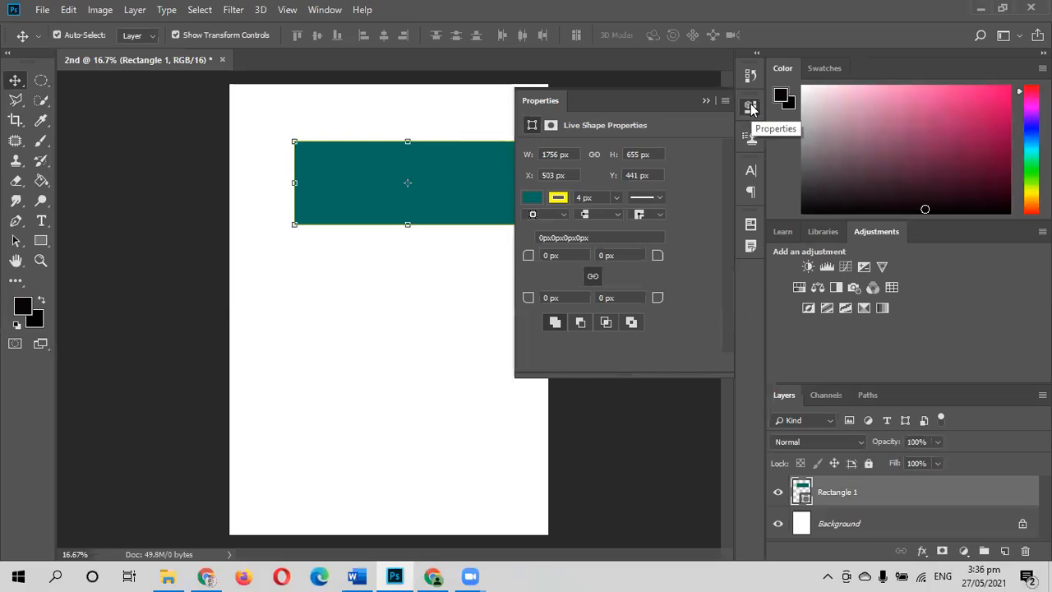
pyautogui.click(564, 214)
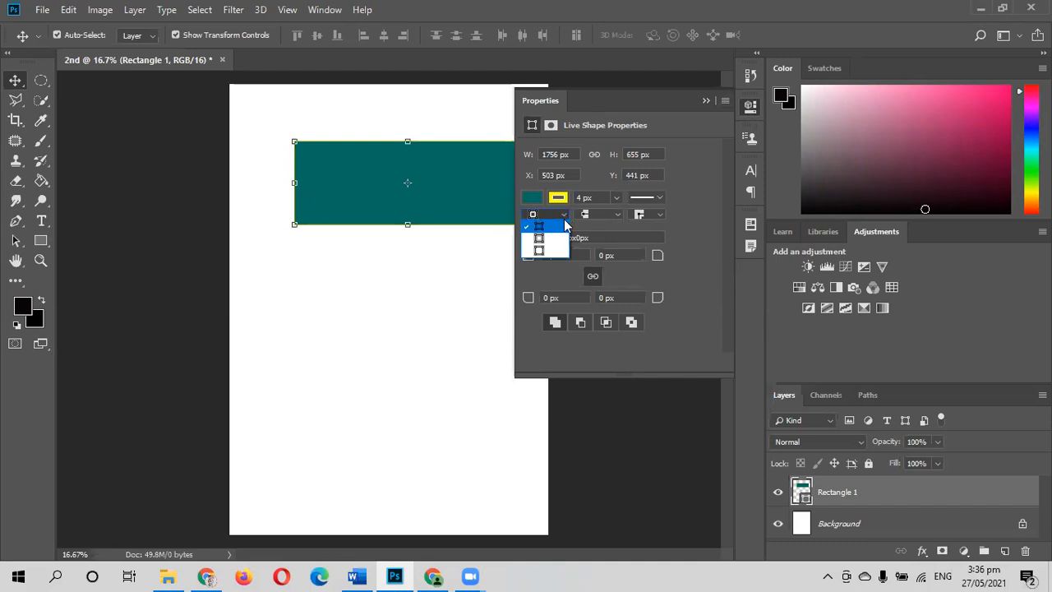
pyautogui.click(540, 237)
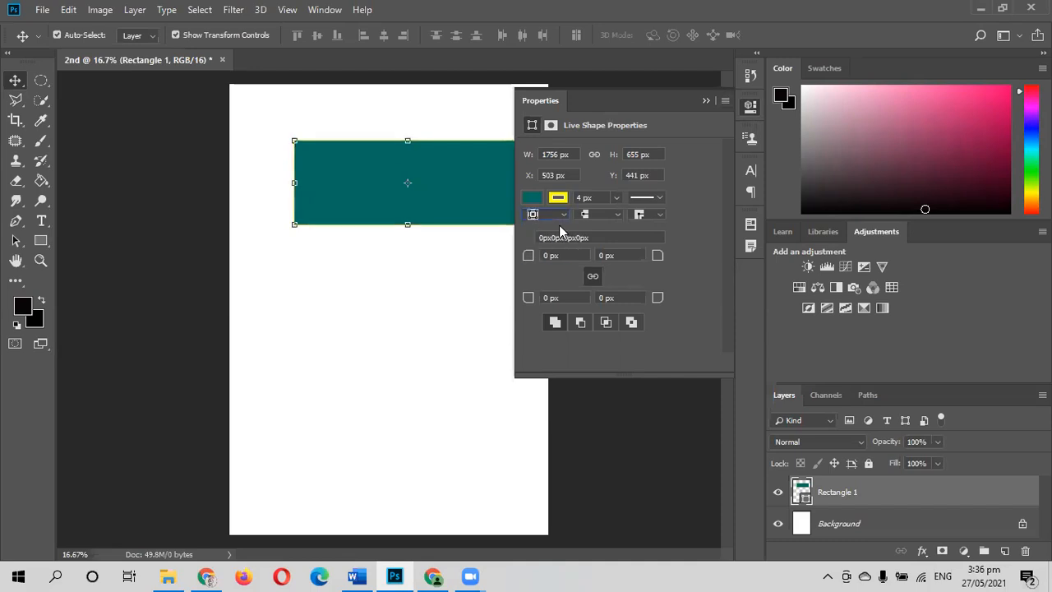
pyautogui.click(656, 216)
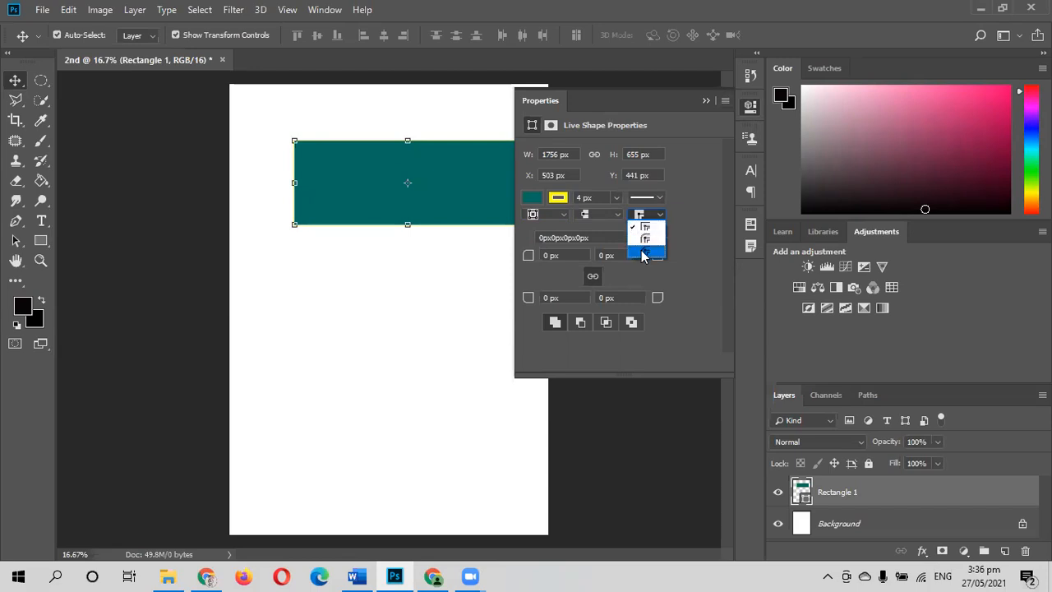
pyautogui.click(464, 327)
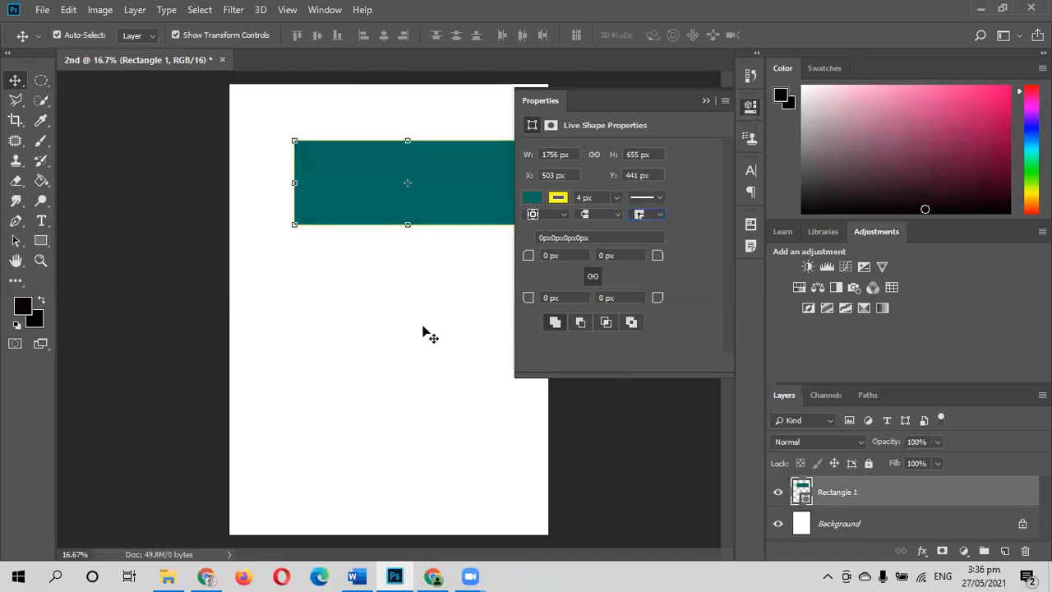
# Try linked corner radii of 40 px and 100 px on all four corners of the rectangle
pyautogui.click(573, 255)
pyautogui.write('40')
pyautogui.press('Return')
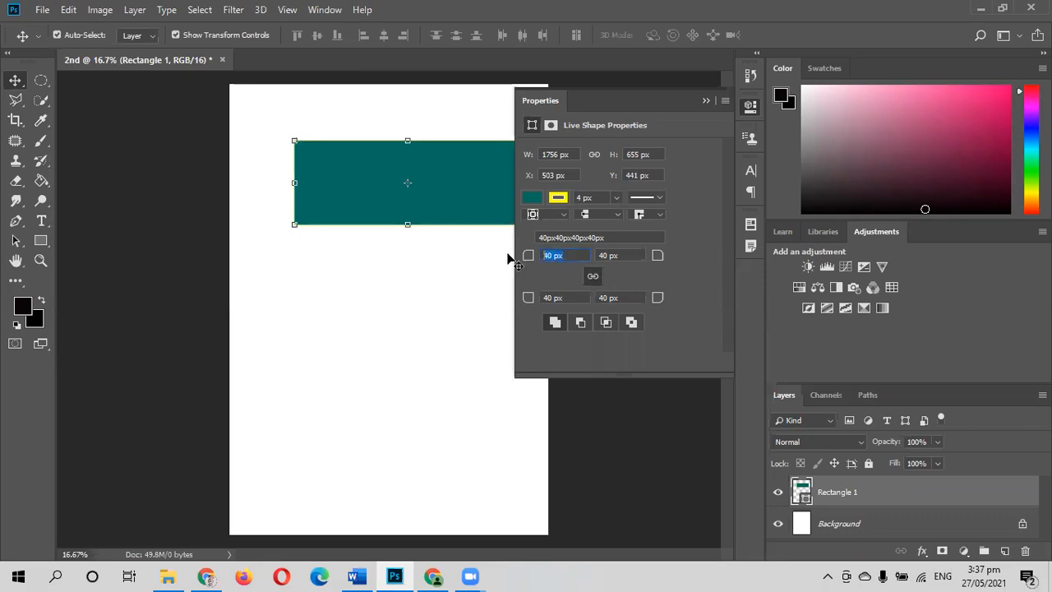
pyautogui.write('100')
pyautogui.press('Return')
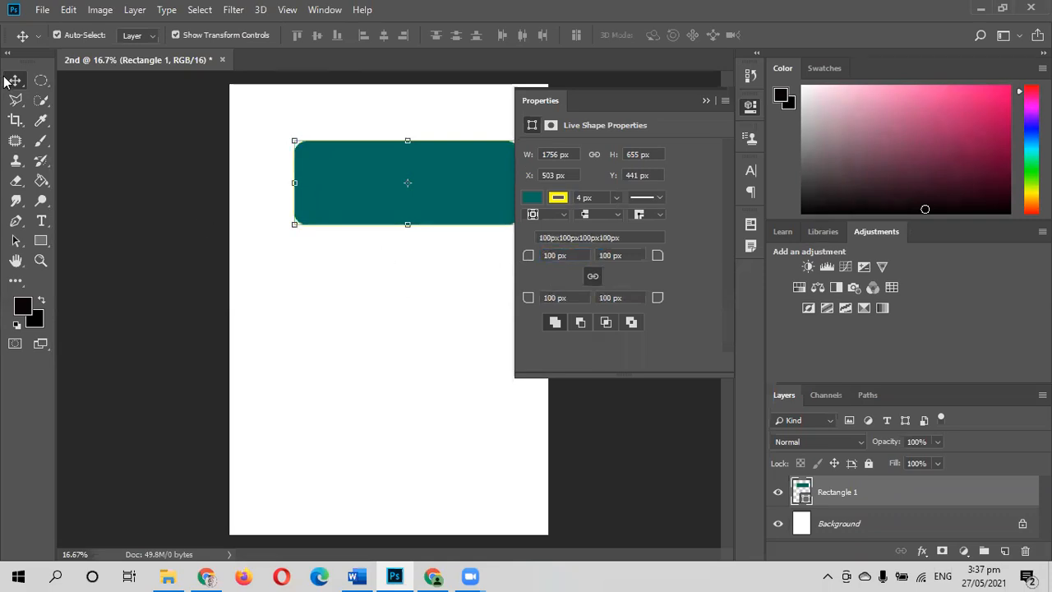
pyautogui.click(314, 363)
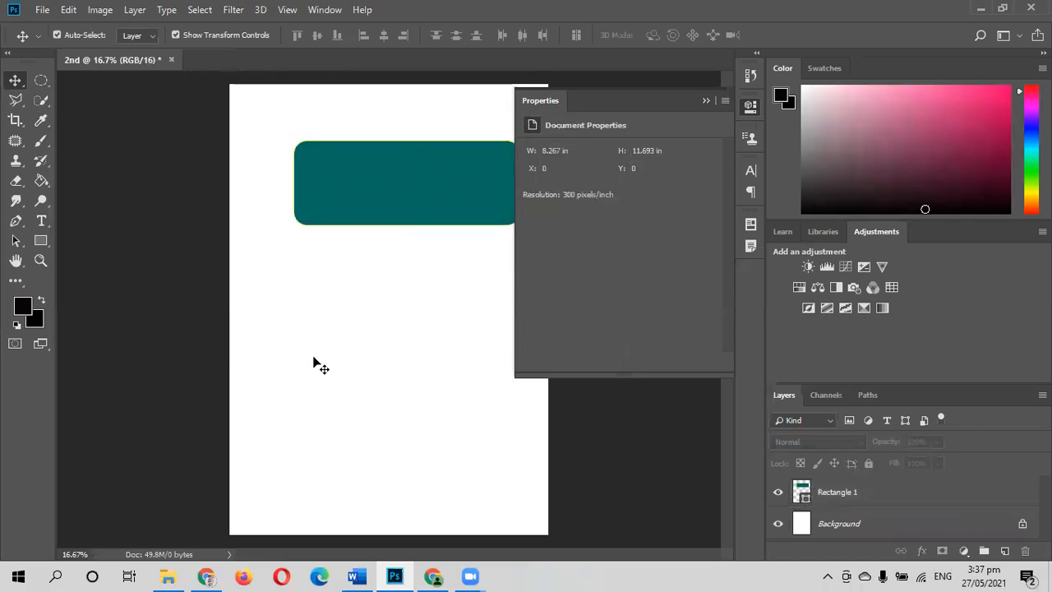
pyautogui.click(396, 191)
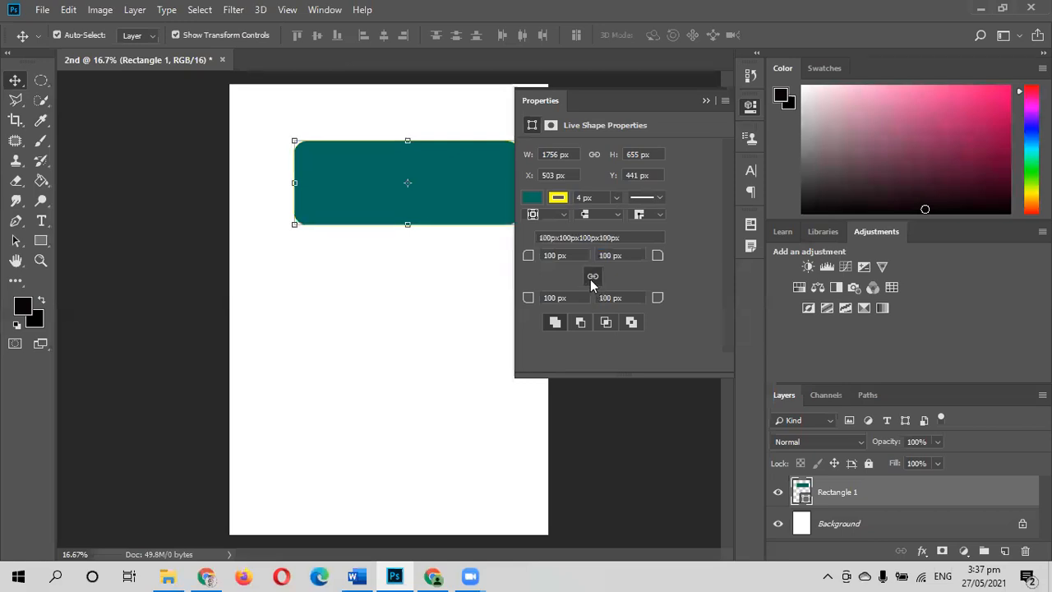
# Undo and redo the corner radius changes repeatedly to compare them, ending with both changes undone
pyautogui.hotkey('ctrl', 'z')
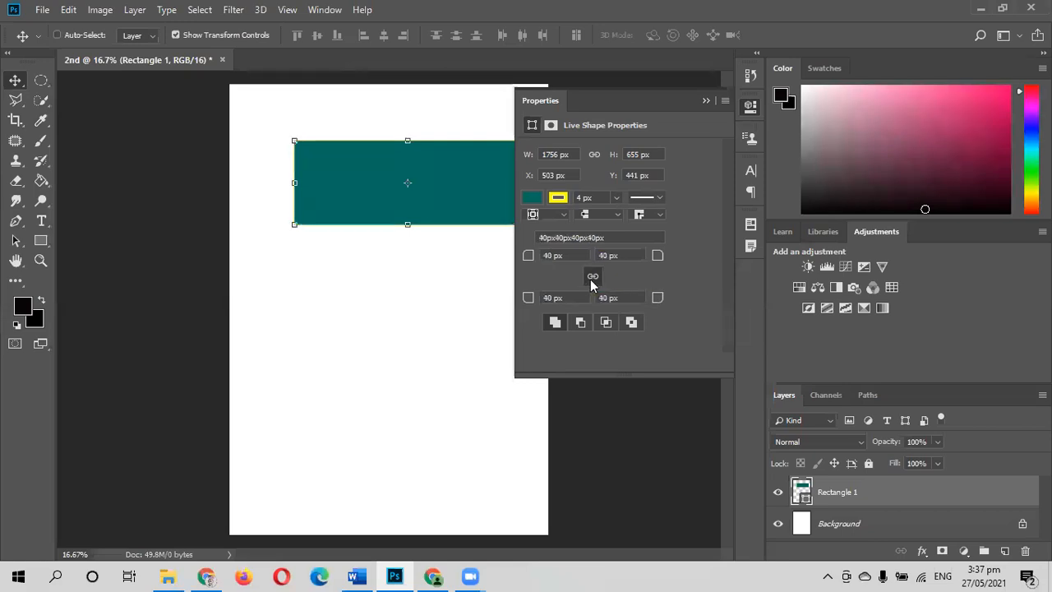
pyautogui.hotkey('ctrl', 'shift', 'z')
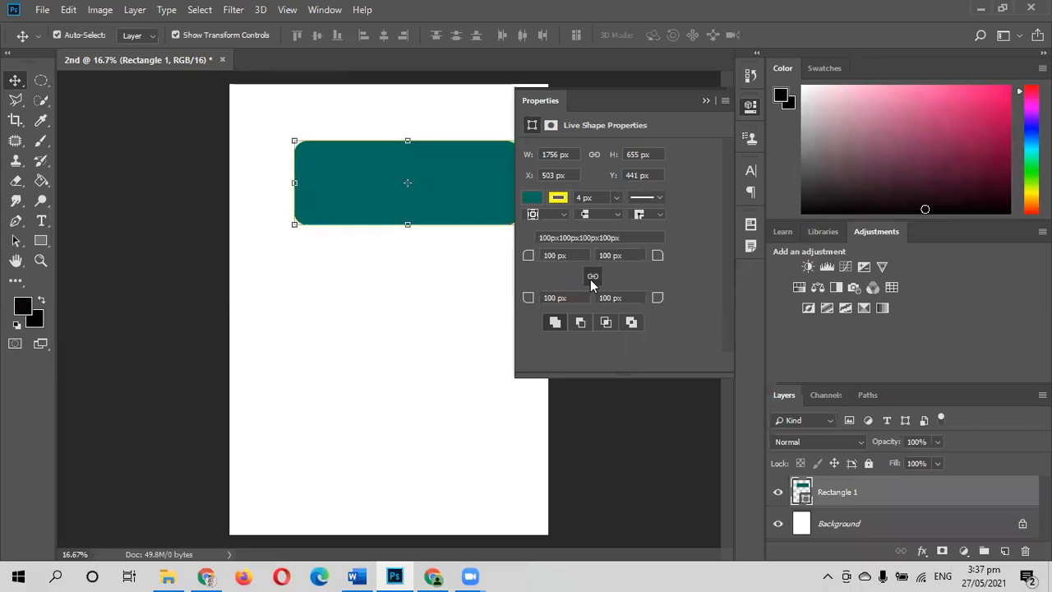
pyautogui.press('ctrl')
pyautogui.hotkey('ctrl', 'z')
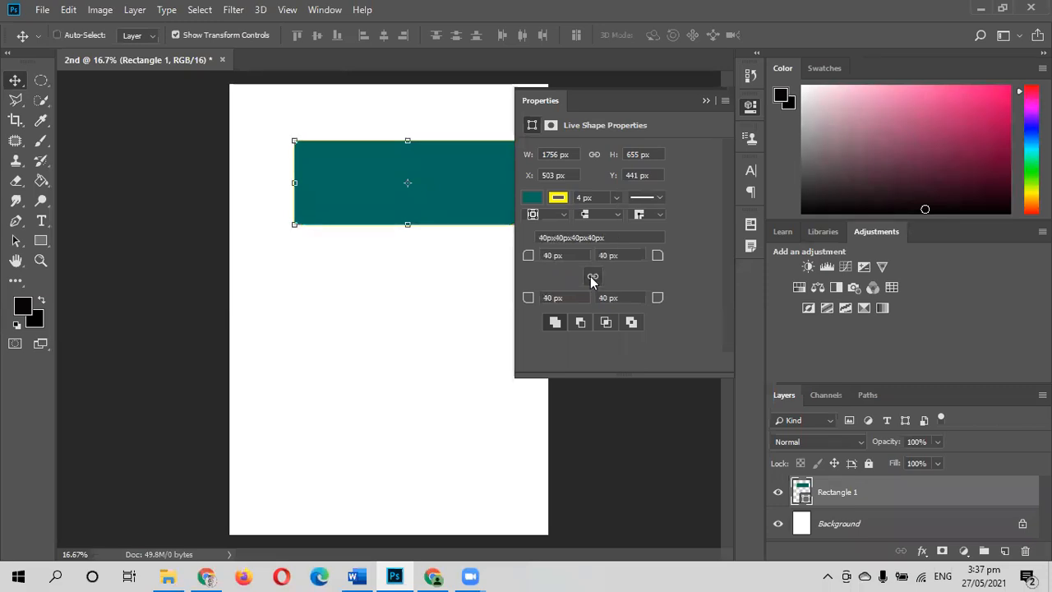
pyautogui.hotkey('ctrl', 'z')
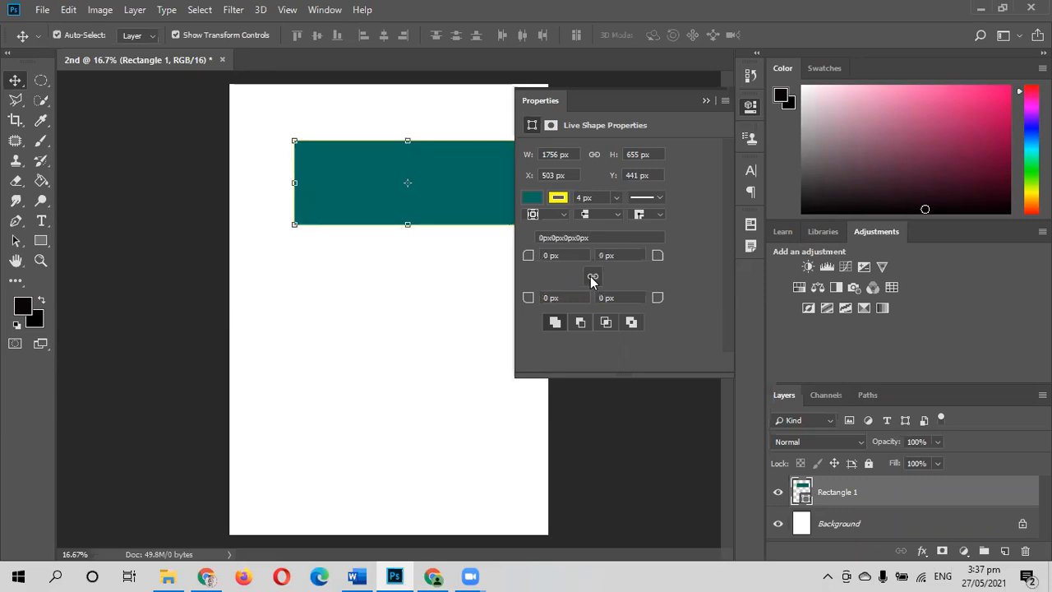
pyautogui.hotkey('ctrl', 'shift', 'z')
pyautogui.hotkey('ctrl', 'z')
pyautogui.hotkey('ctrl', 'shift', 'z')
pyautogui.hotkey('ctrl', 'z')
pyautogui.hotkey('ctrl', 'shift', 'z')
pyautogui.hotkey('ctrl', 'z')
pyautogui.hotkey('ctrl', 'shift', 'z')
pyautogui.hotkey('ctrl', 'z')
pyautogui.hotkey('ctrl', 'shift', 'z')
pyautogui.hotkey('ctrl', 'z')
pyautogui.press('ctrl')
# Unlink the corner radii, try 200 px on the rectangle's upper-left corner, settle on 400 px and collapse the shape properties
pyautogui.click(572, 256)
pyautogui.write('200')
pyautogui.press('Return')
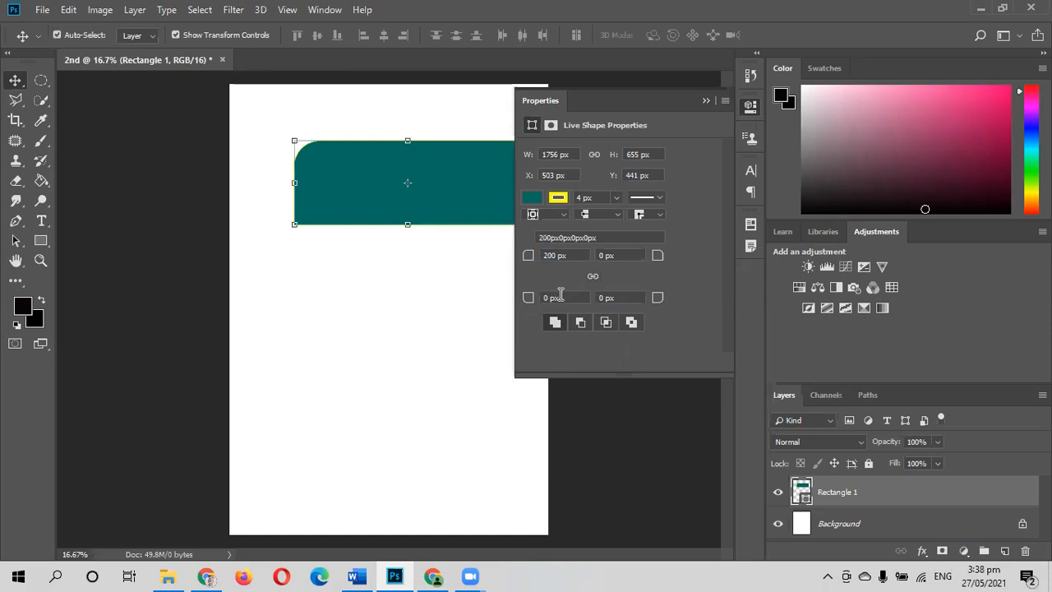
pyautogui.click(568, 254)
pyautogui.write('400')
pyautogui.press('Return')
pyautogui.click(444, 286)
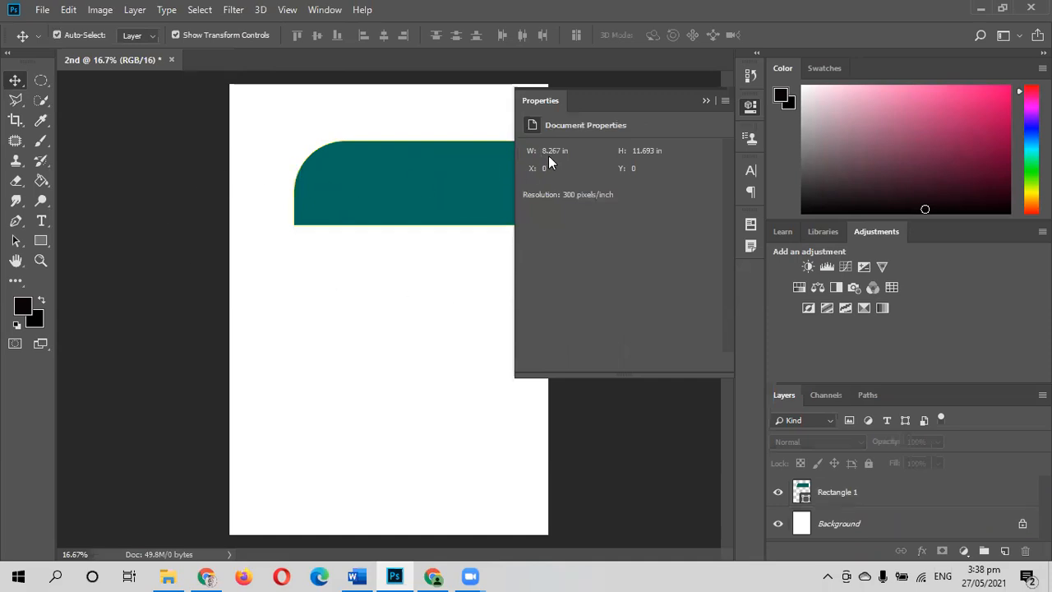
pyautogui.click(704, 100)
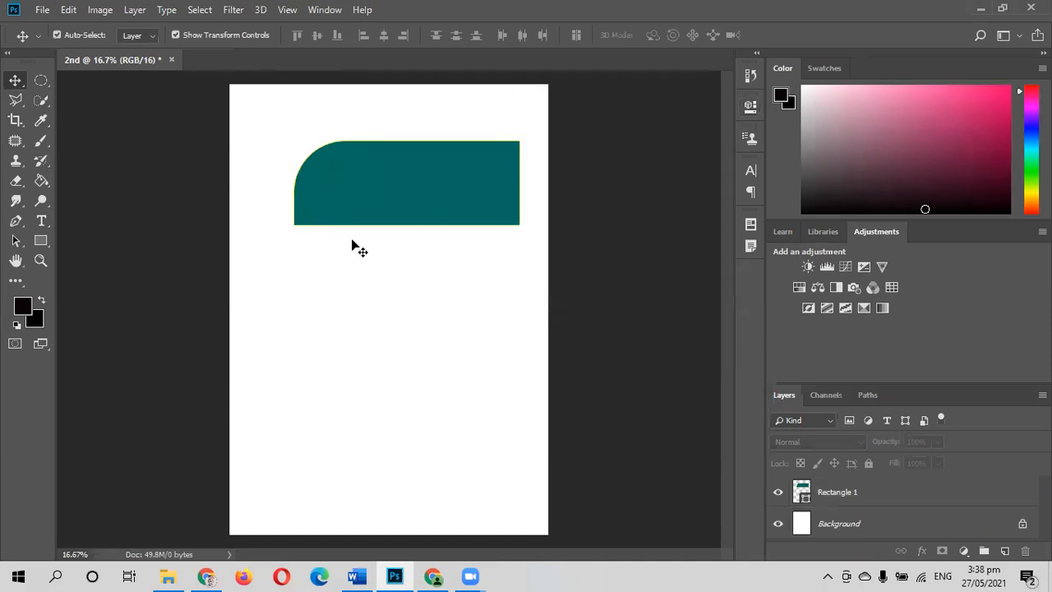
# Move the rectangle against the page's top edge, extending past its right side, and show its shape properties again
pyautogui.moveTo(456, 163); pyautogui.dragTo(519, 123)
pyautogui.click(491, 267)
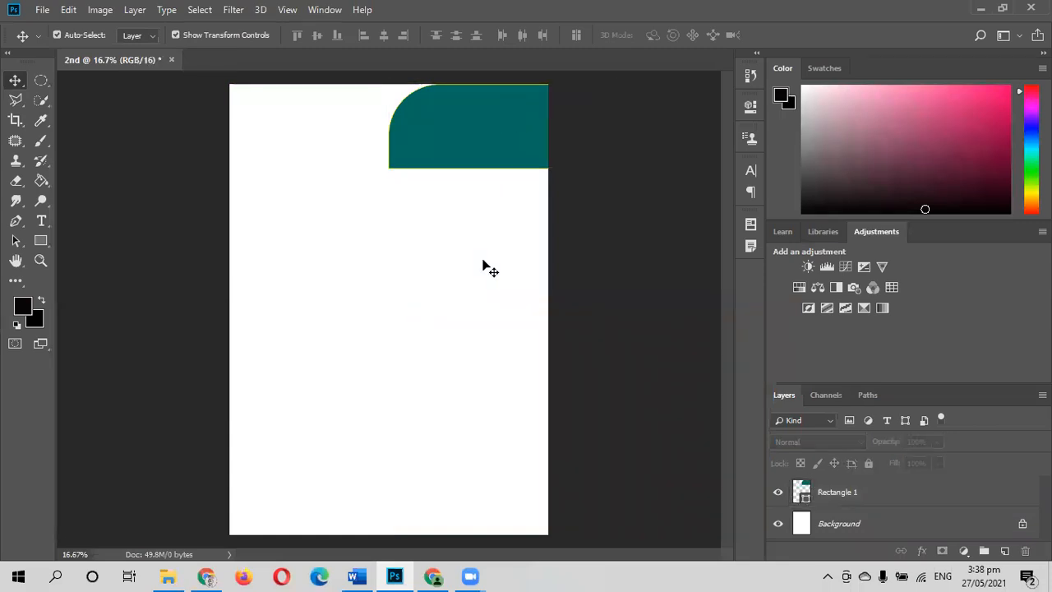
pyautogui.click(752, 107)
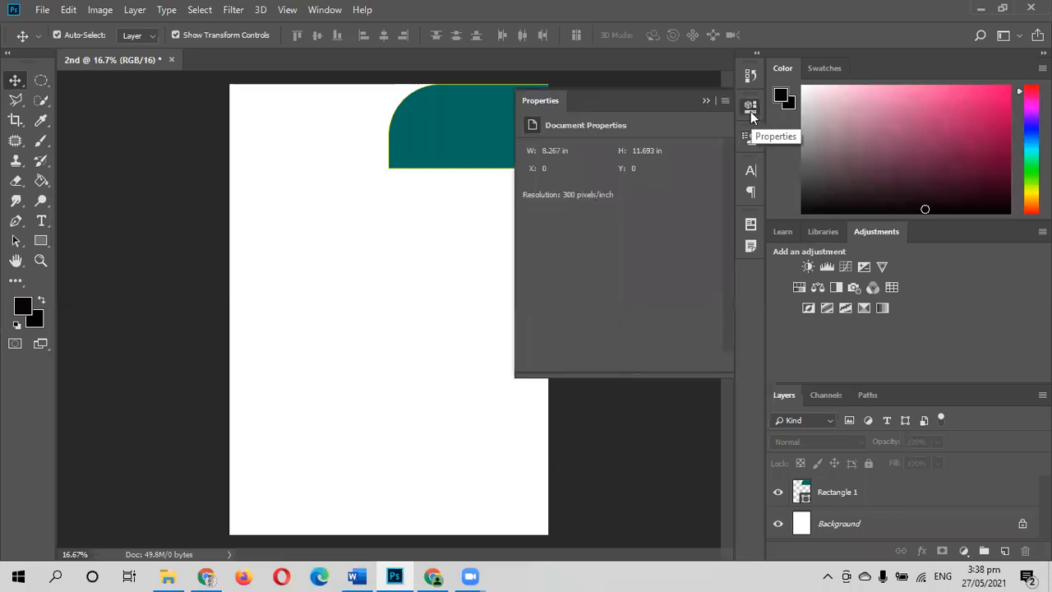
pyautogui.click(440, 161)
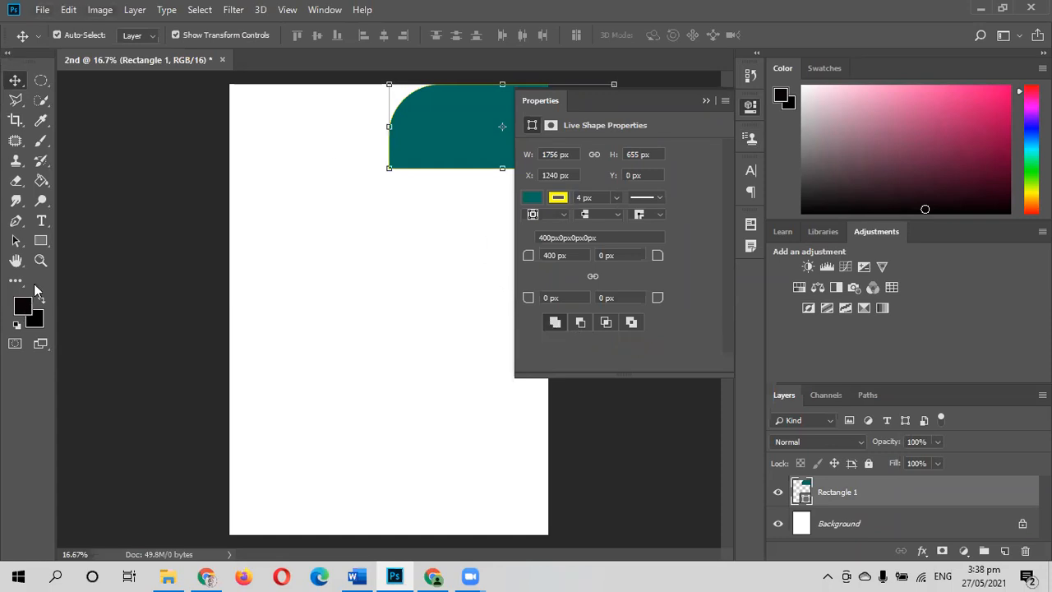
# Draw a second rectangle about 474 px wide and 877 px high, overlapping the first one's lower edge
pyautogui.click(41, 241)
pyautogui.click(375, 130)
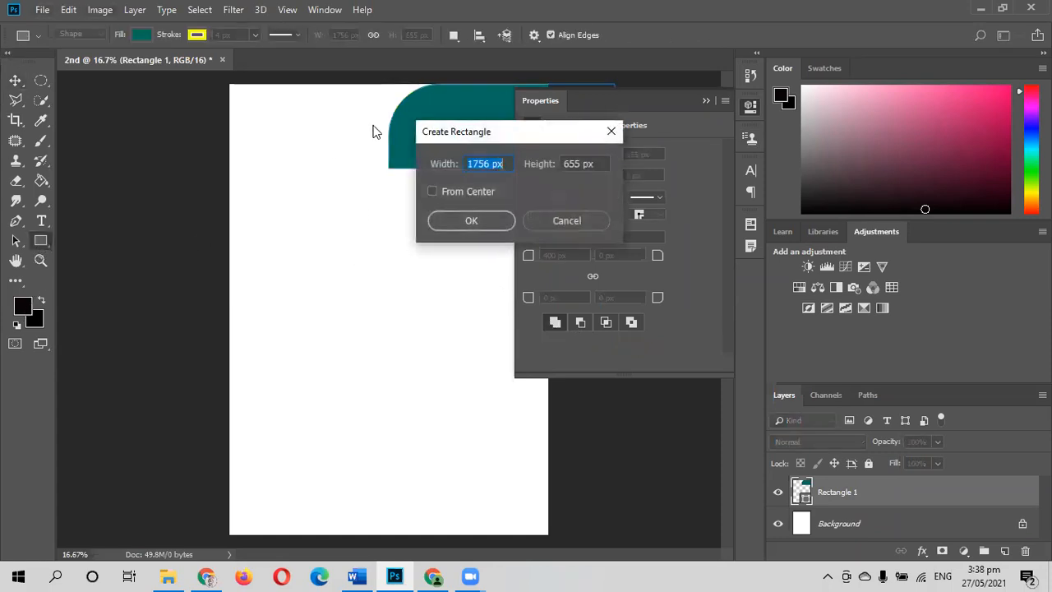
pyautogui.click(562, 226)
pyautogui.moveTo(421, 148); pyautogui.dragTo(483, 259)
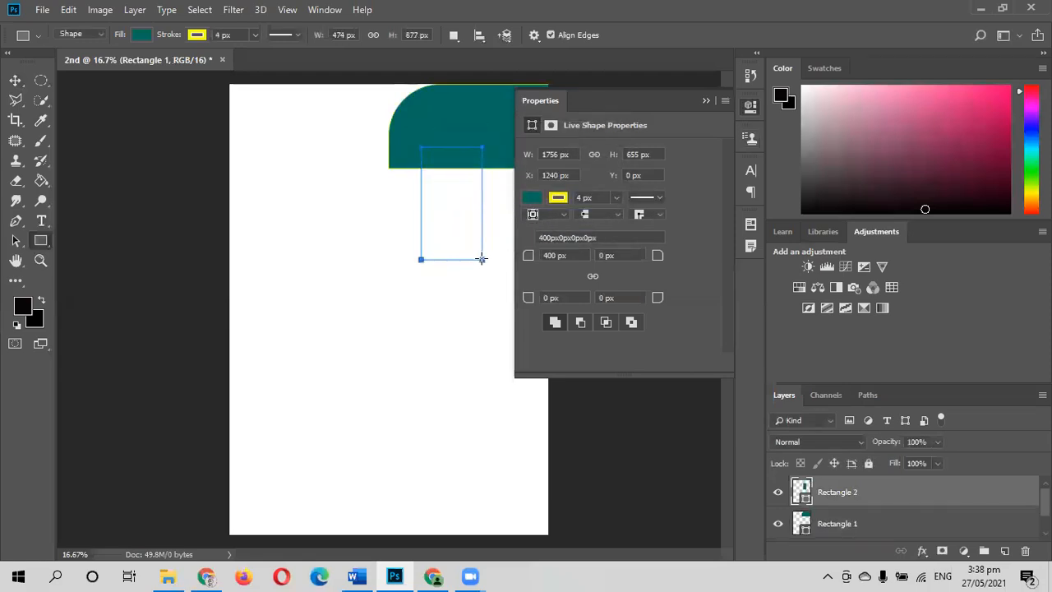
# Select both rectangles, try the subtract and combine path operations on them, and apply the intersect operation
pyautogui.click(15, 79)
pyautogui.click(367, 170)
pyautogui.moveTo(369, 86); pyautogui.dragTo(523, 296)
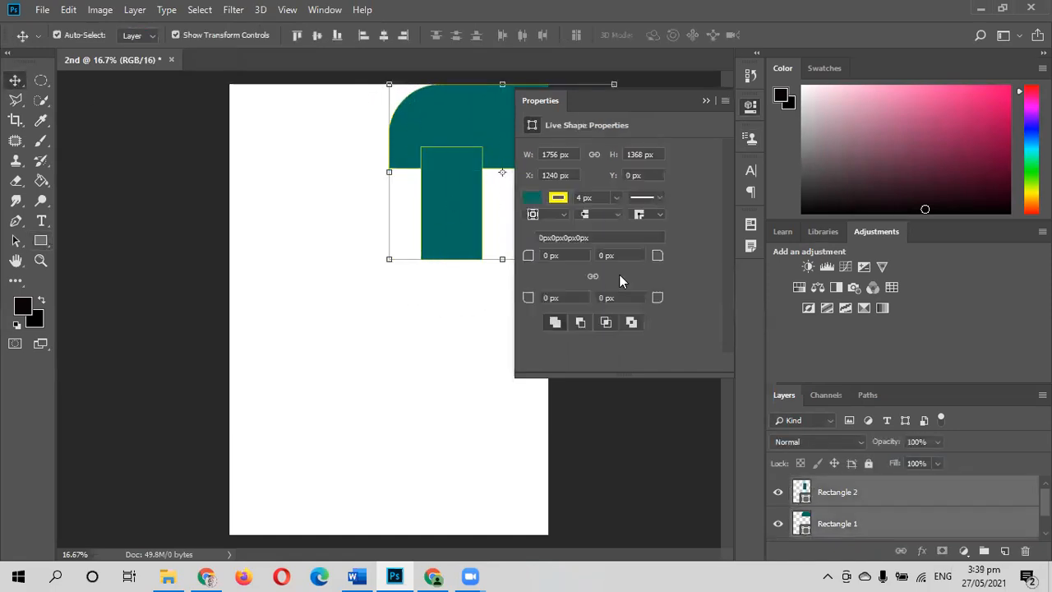
pyautogui.click(579, 322)
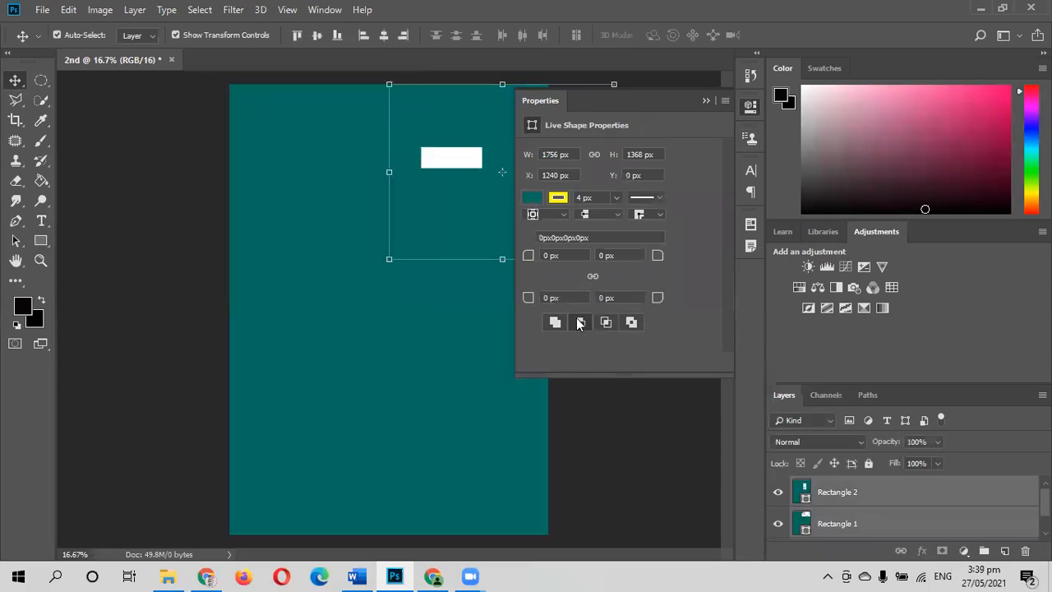
pyautogui.click(555, 323)
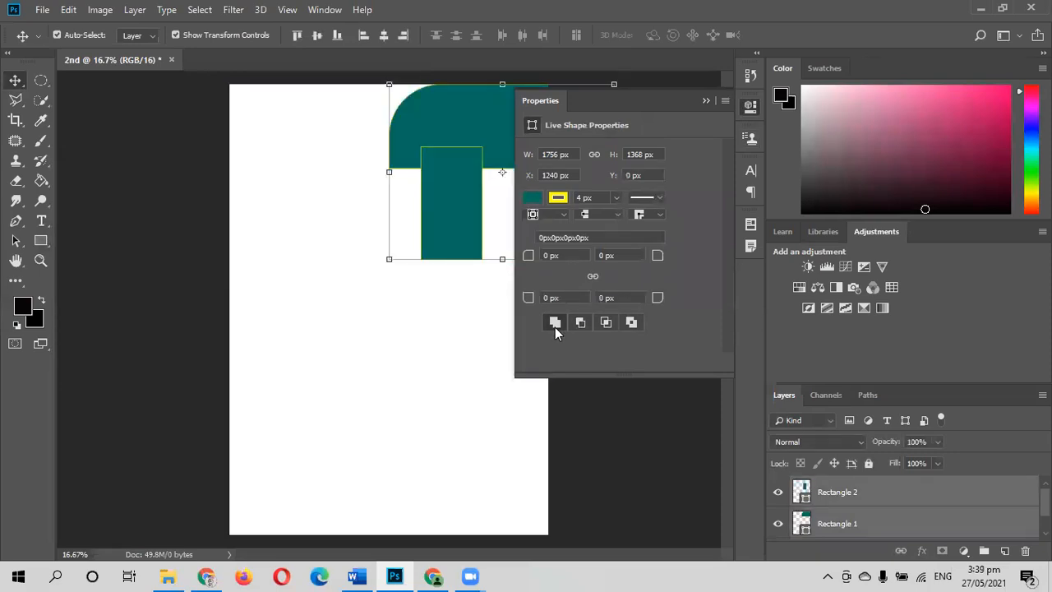
pyautogui.click(604, 322)
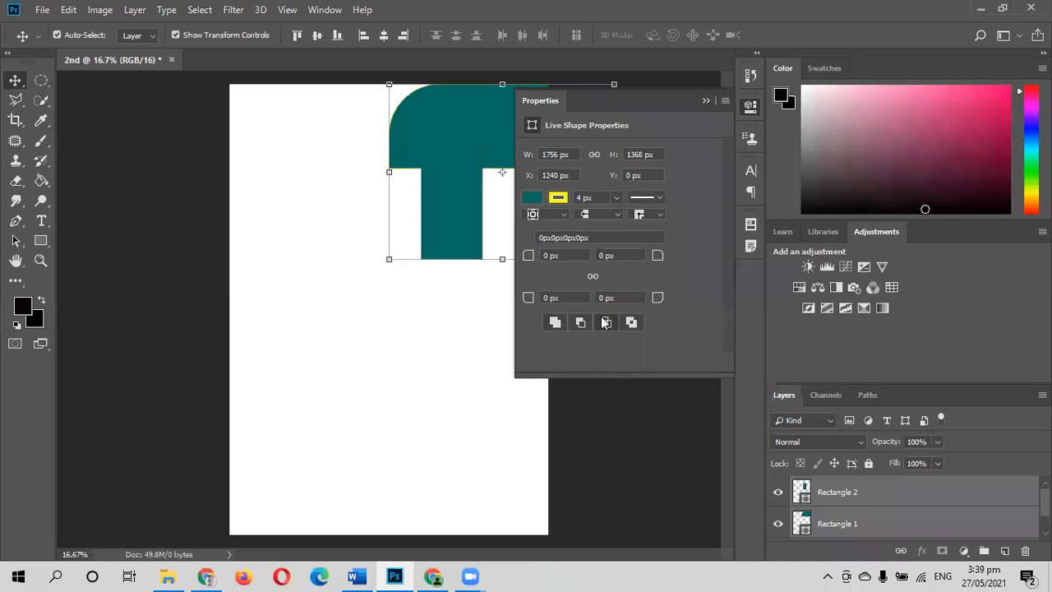
pyautogui.click(362, 349)
pyautogui.click(425, 217)
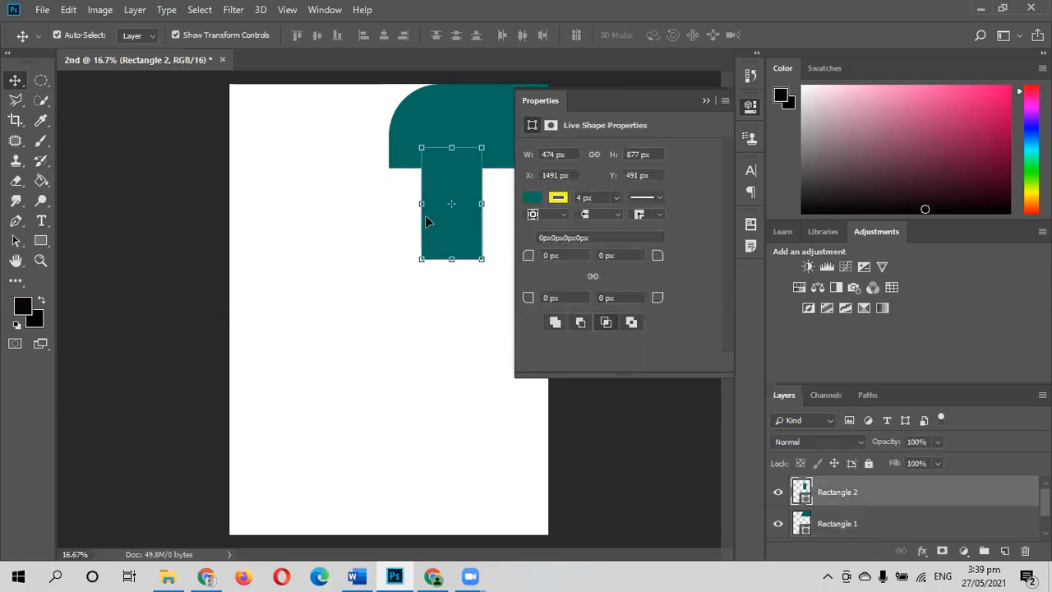
pyautogui.hotkey('ctrl', 't')
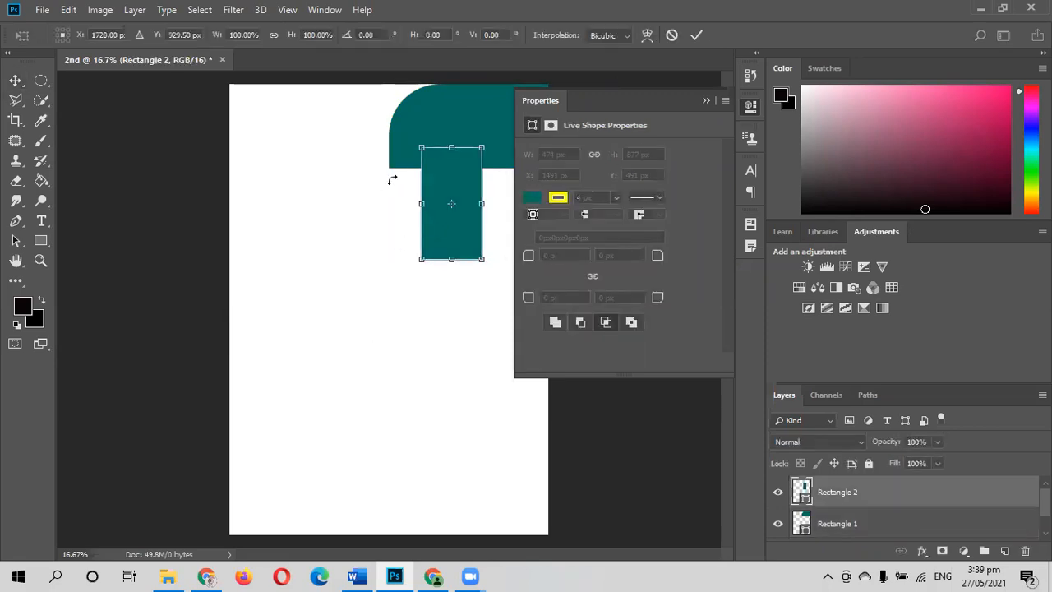
pyautogui.click(15, 79)
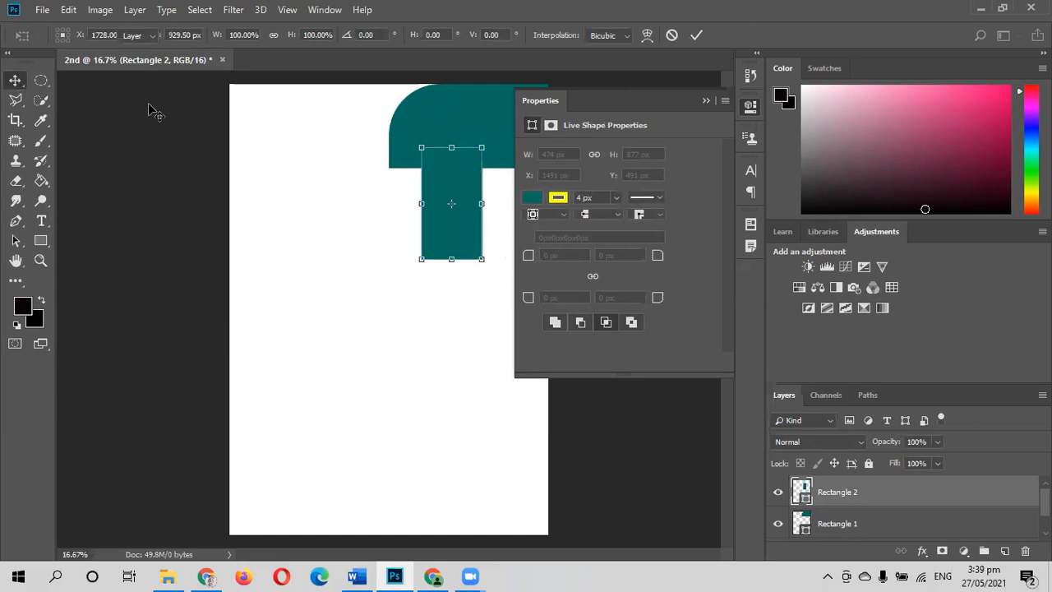
pyautogui.click(402, 125)
pyautogui.click(355, 202)
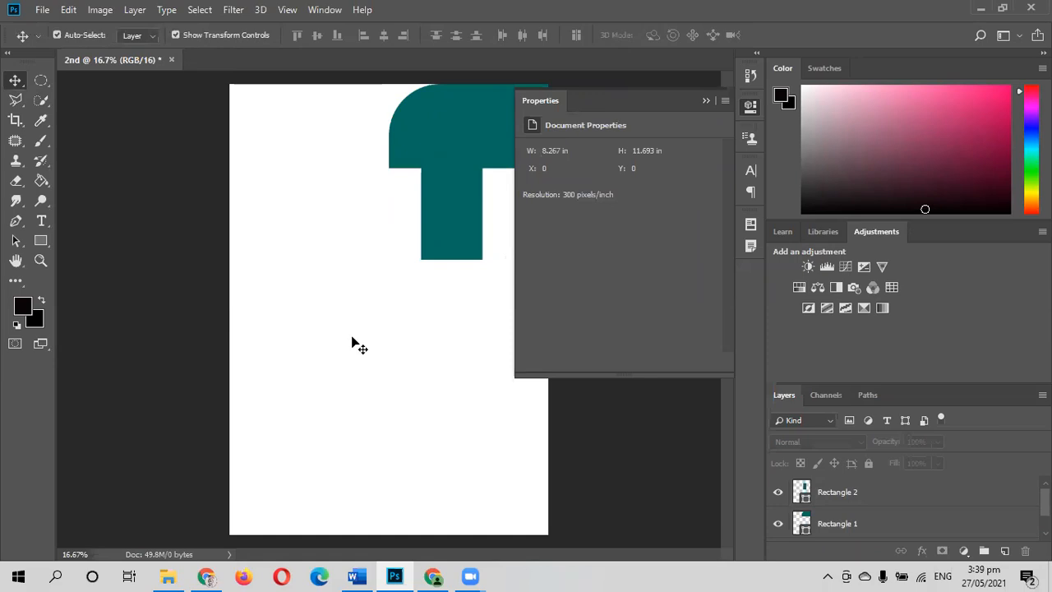
pyautogui.click(748, 106)
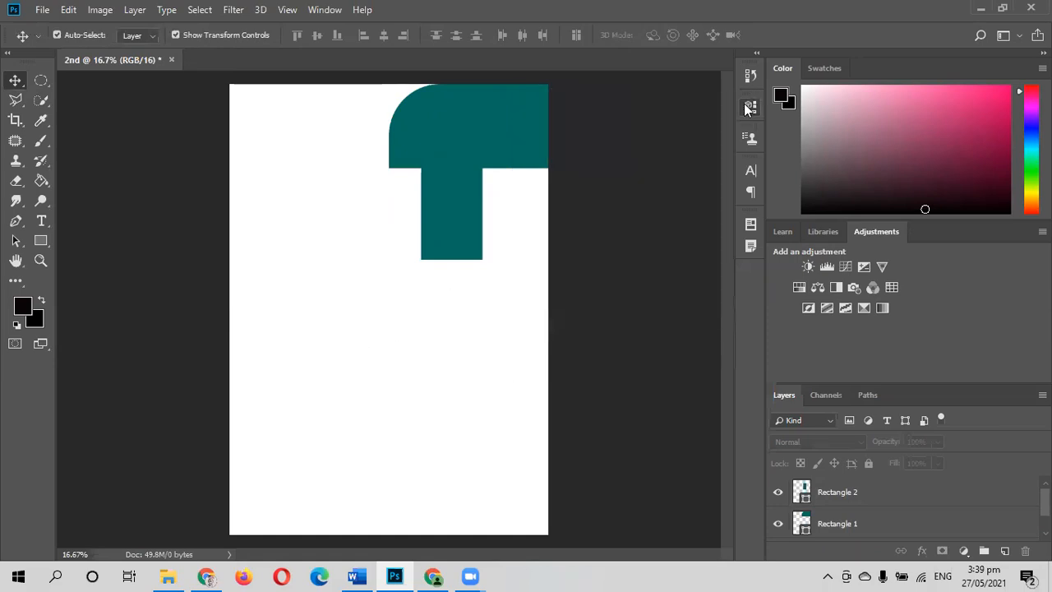
# Show the rounded rectangle's shape properties to examine its path operations, and deselect it
pyautogui.click(743, 109)
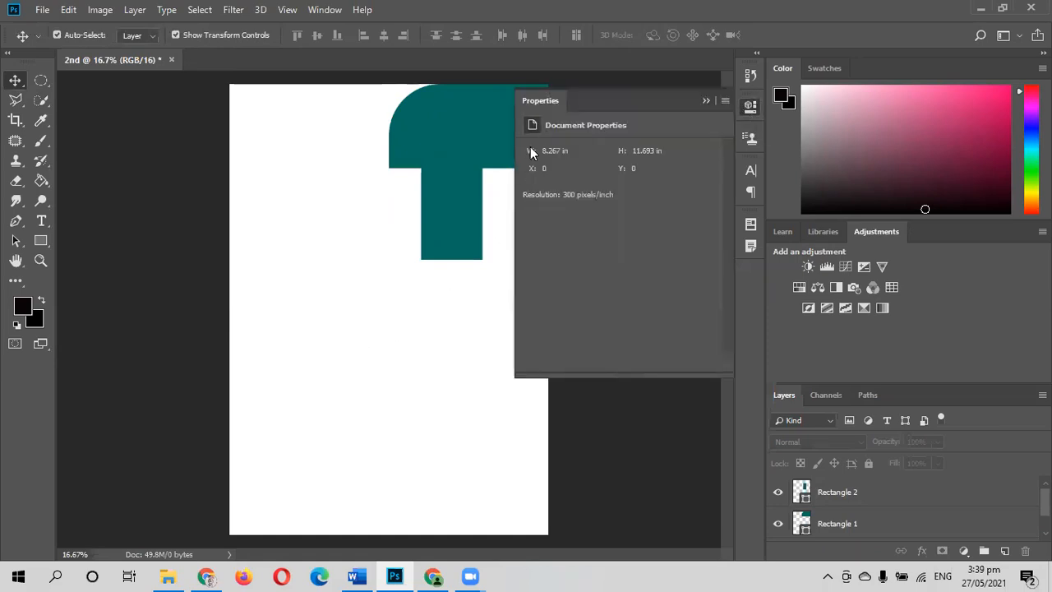
pyautogui.click(442, 130)
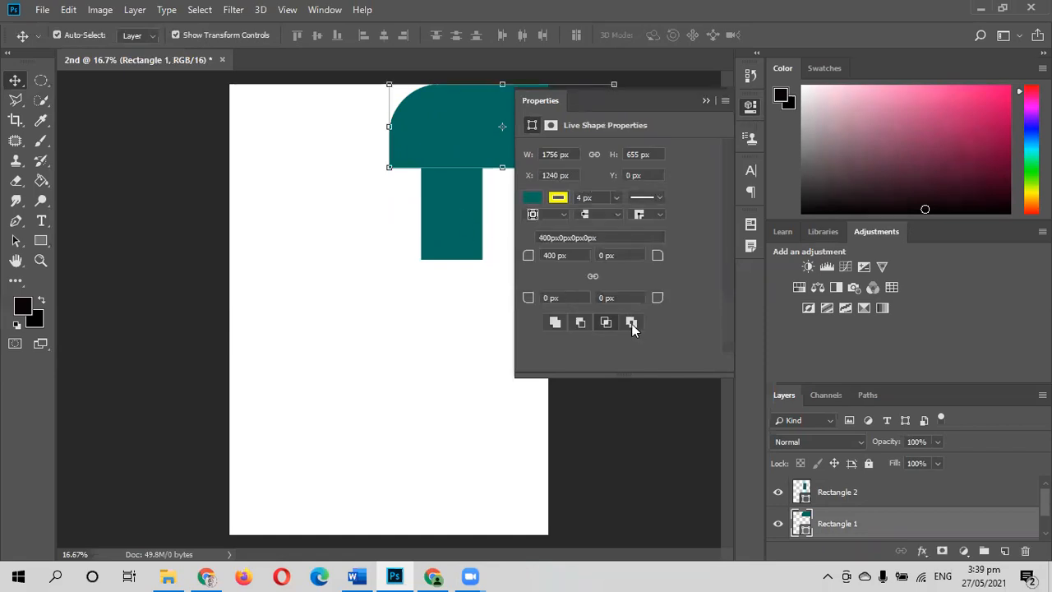
pyautogui.click(348, 216)
# Undo the path operations, the second rectangle and the move to the page's top edge, and collapse the properties
pyautogui.press('ctrl')
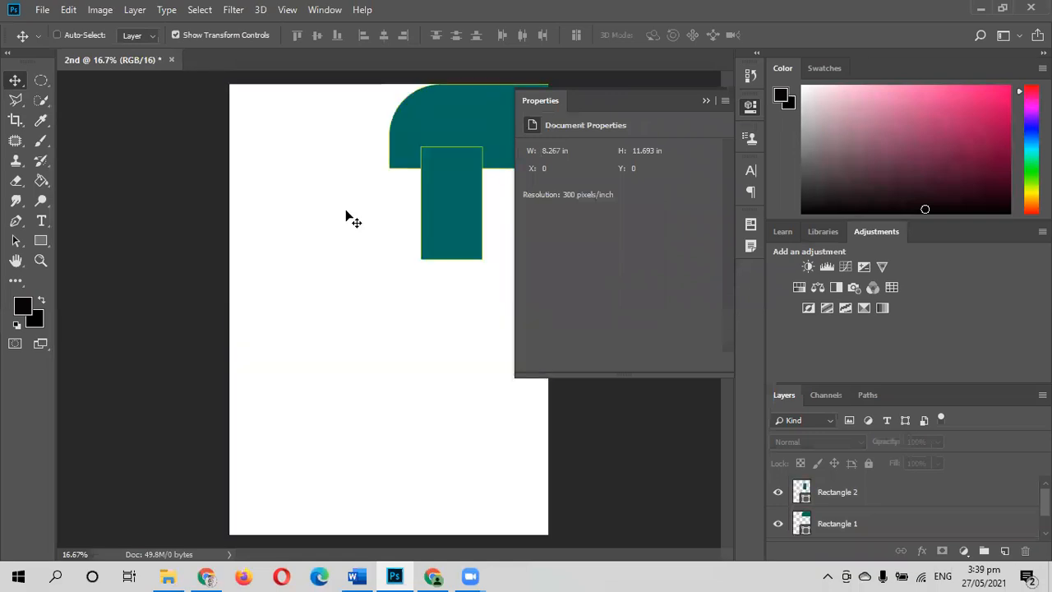
pyautogui.hotkey('ctrl', 'alt', 'z')
pyautogui.hotkey('ctrl', 'alt', 'z')
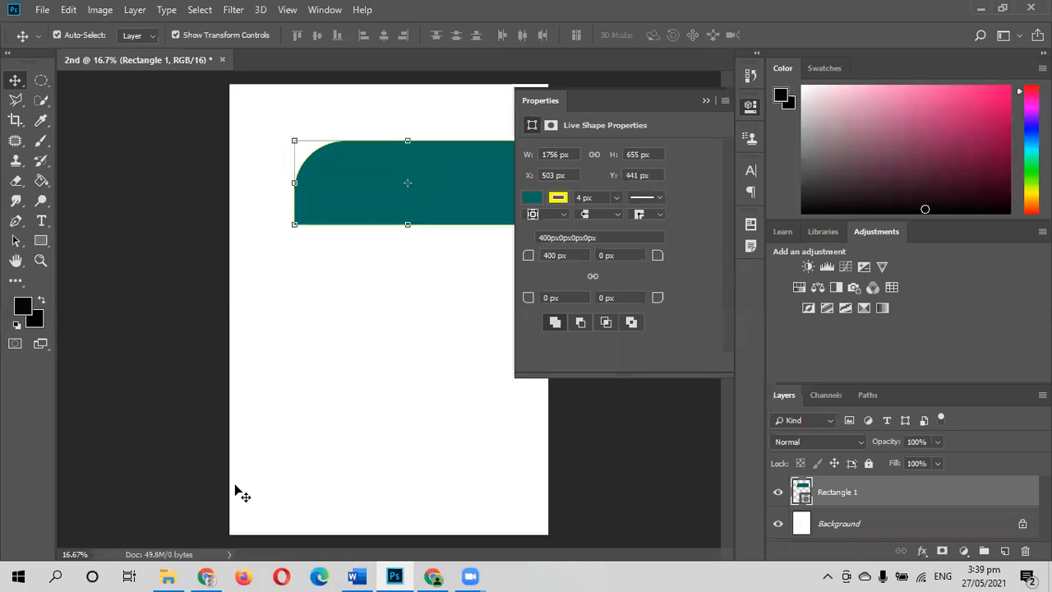
pyautogui.click(333, 321)
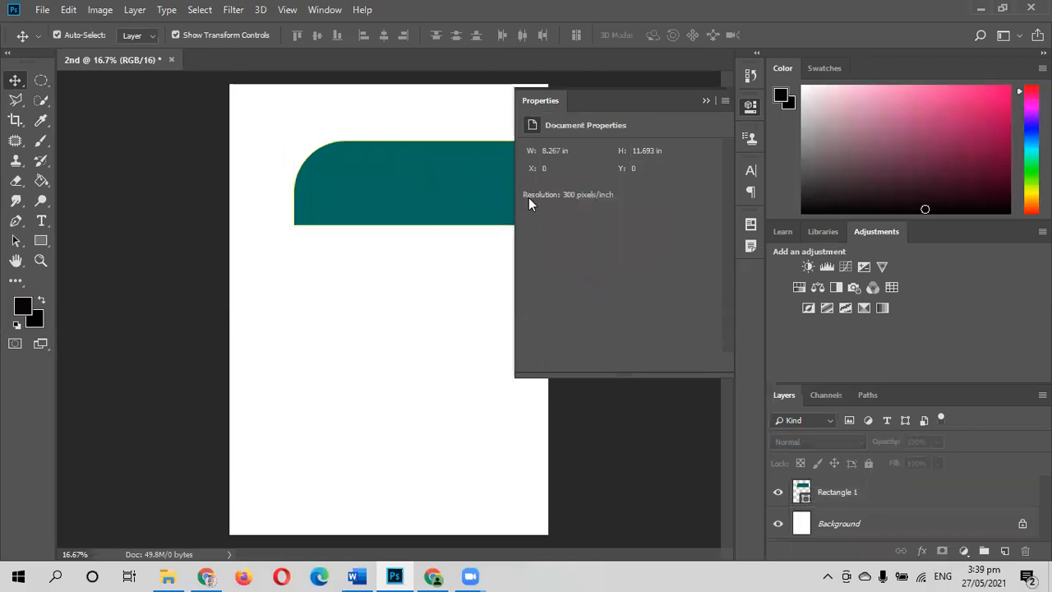
pyautogui.click(704, 100)
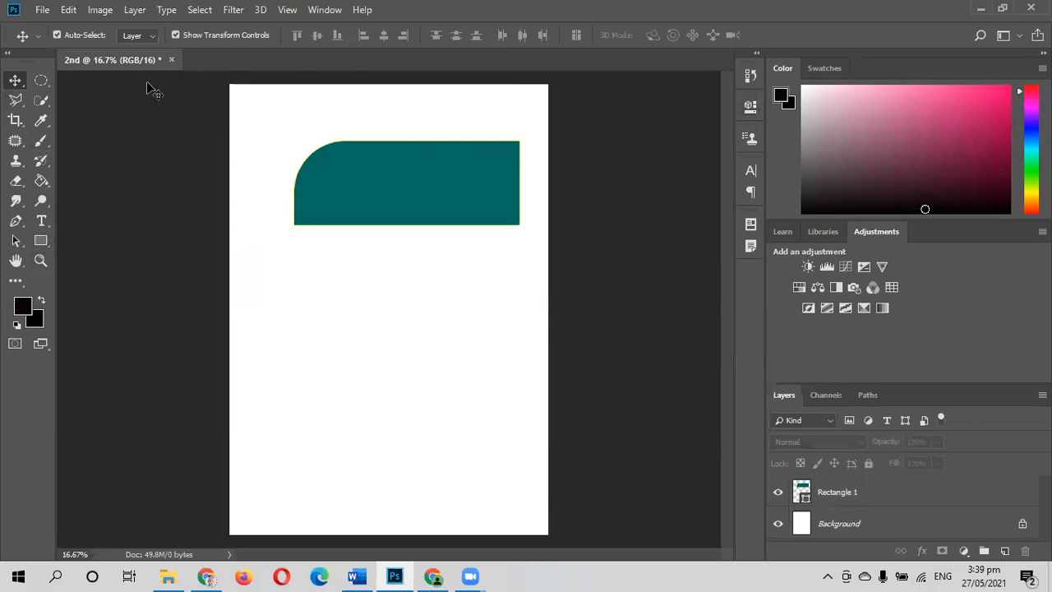
# Try stretching the rectangle to 113.98% width and 92.72% height, cancel the transform and deselect the rectangle
pyautogui.click(386, 202)
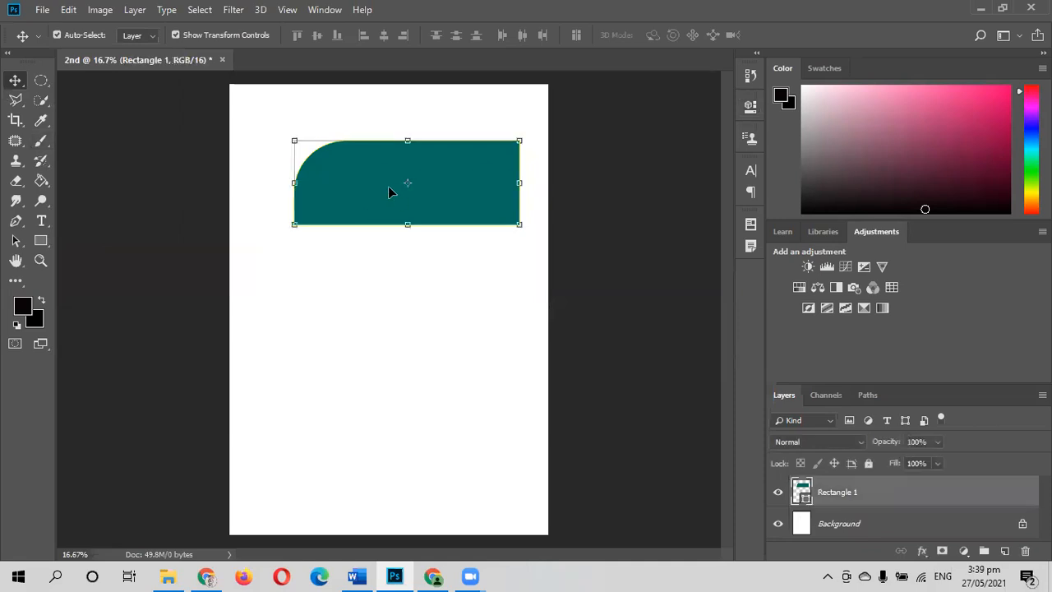
pyautogui.rightClick(388, 185)
pyautogui.click(320, 169)
pyautogui.moveTo(291, 141)
pyautogui.mouseDown()
pyautogui.moveTo(417, 193)
pyautogui.moveTo(276, 134)
pyautogui.mouseUp()
pyautogui.moveTo(279, 182)
pyautogui.mouseDown()
pyautogui.moveTo(327, 180)
pyautogui.moveTo(246, 164)
pyautogui.moveTo(299, 175)
pyautogui.moveTo(265, 177)
pyautogui.moveTo(309, 178)
pyautogui.moveTo(262, 180)
pyautogui.mouseUp()
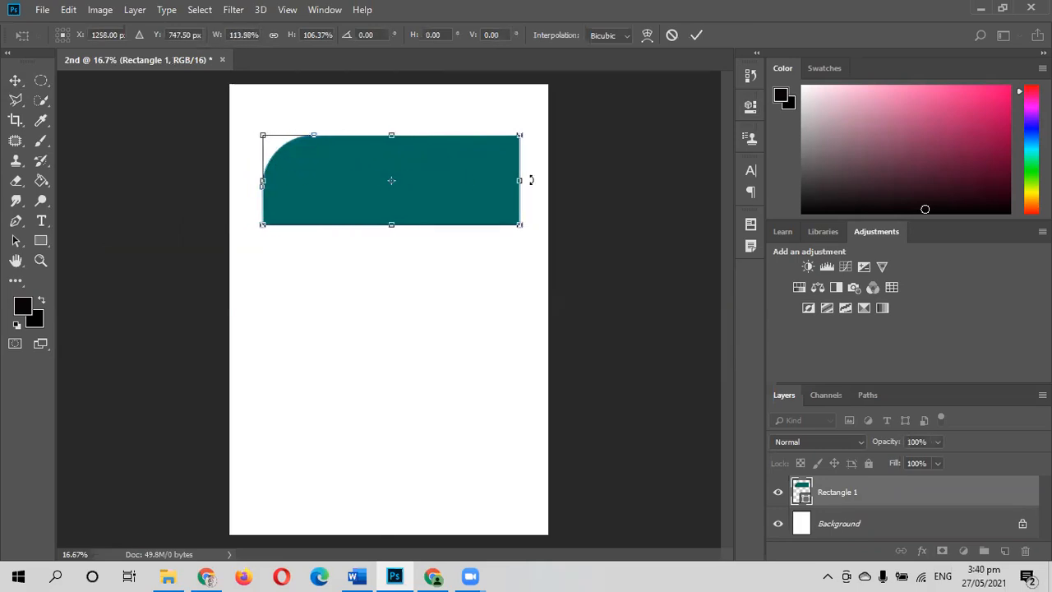
pyautogui.moveTo(391, 134); pyautogui.dragTo(391, 146)
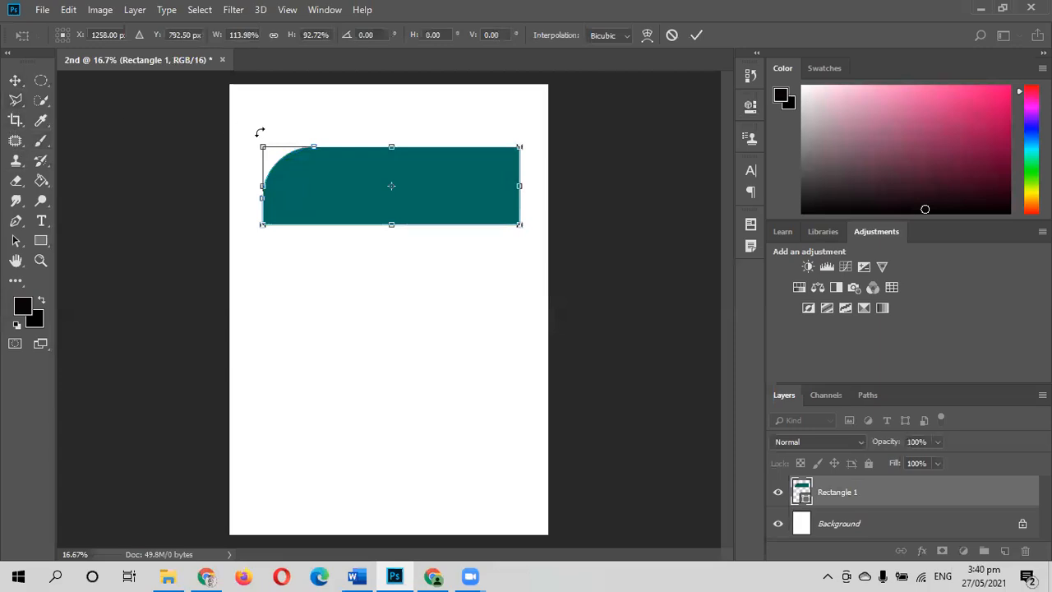
pyautogui.click(674, 36)
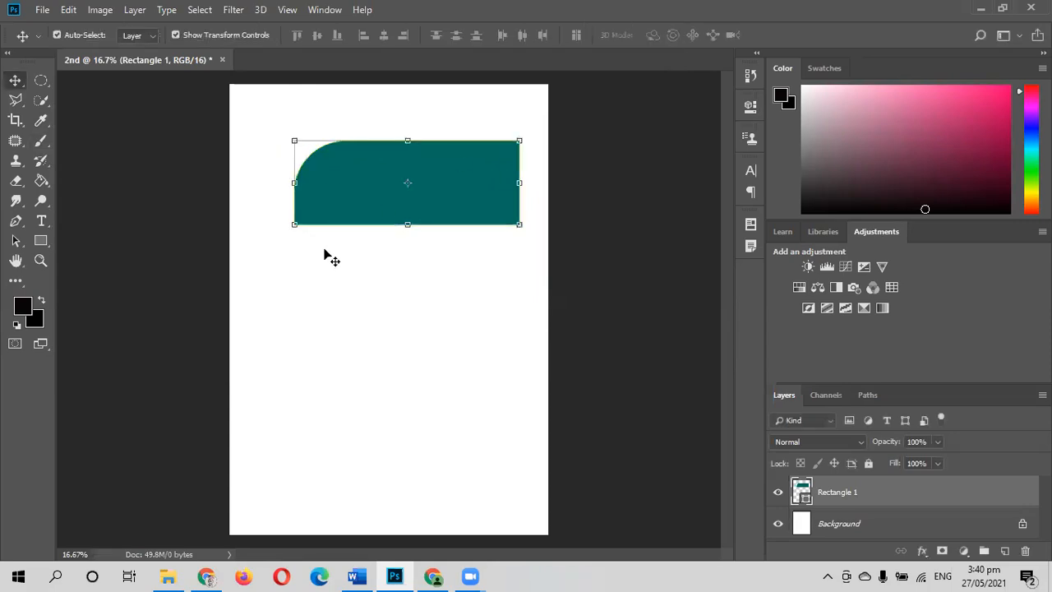
pyautogui.click(322, 324)
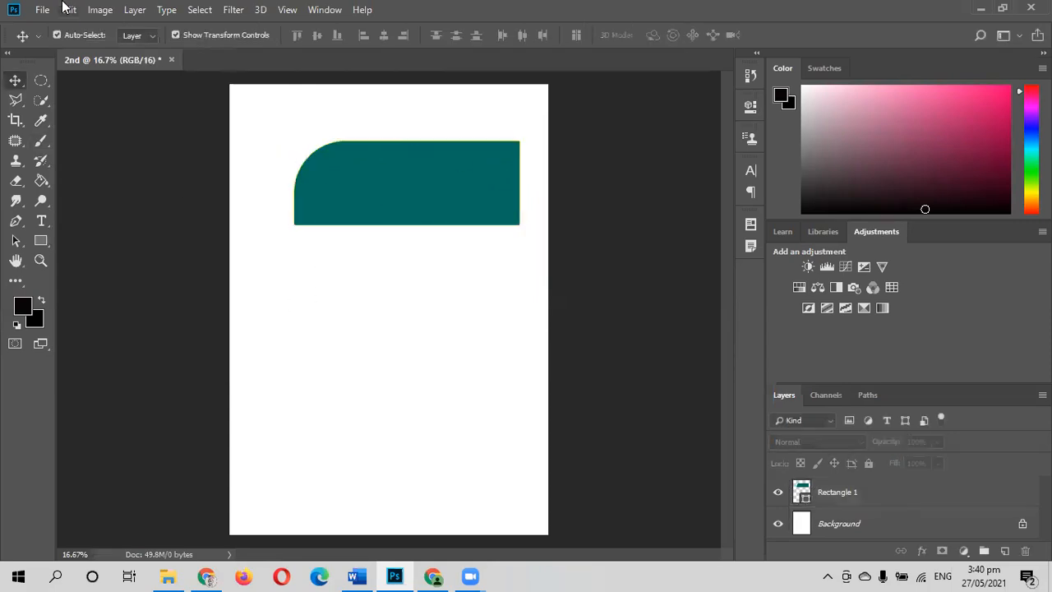
# View the marquee and lasso tool variants and draw a four-sided Polygonal Lasso selection on the rectangle
pyautogui.click(42, 84)
pyautogui.rightClick(43, 88)
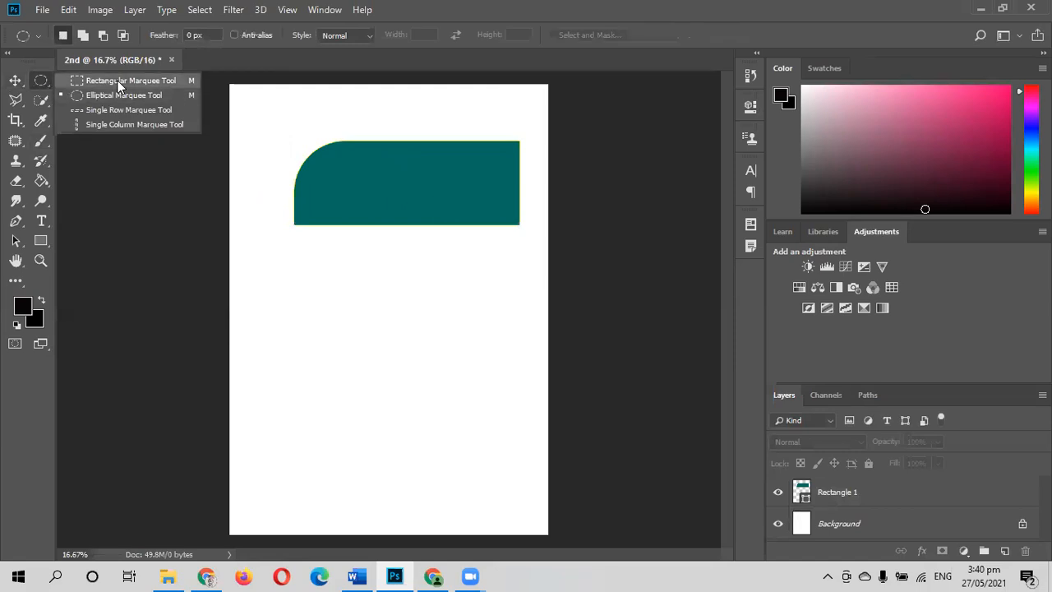
pyautogui.click(14, 102)
pyautogui.rightClick(14, 103)
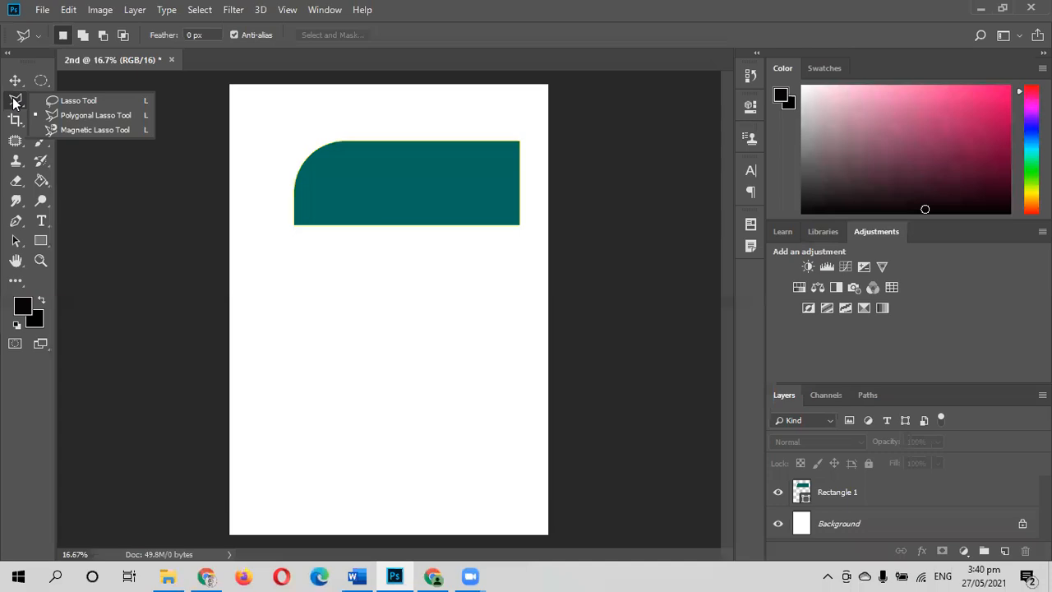
pyautogui.click(380, 160)
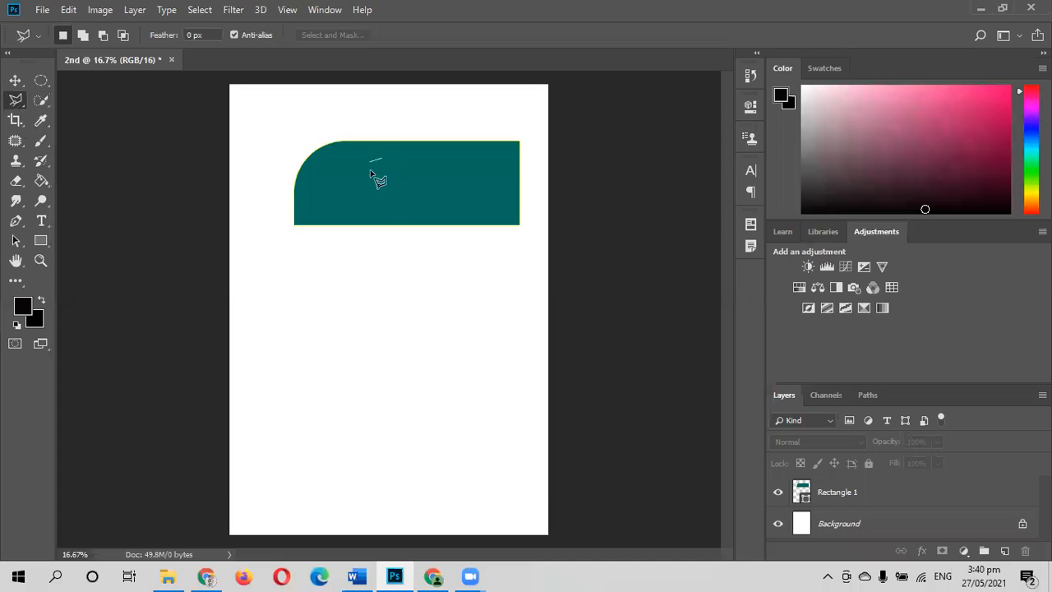
pyautogui.click(375, 176)
pyautogui.click(436, 226)
pyautogui.click(431, 157)
pyautogui.click(380, 160)
# Try painting inside the selection with the History Brush and the Brush, dismissing each message
pyautogui.click(42, 162)
pyautogui.click(423, 185)
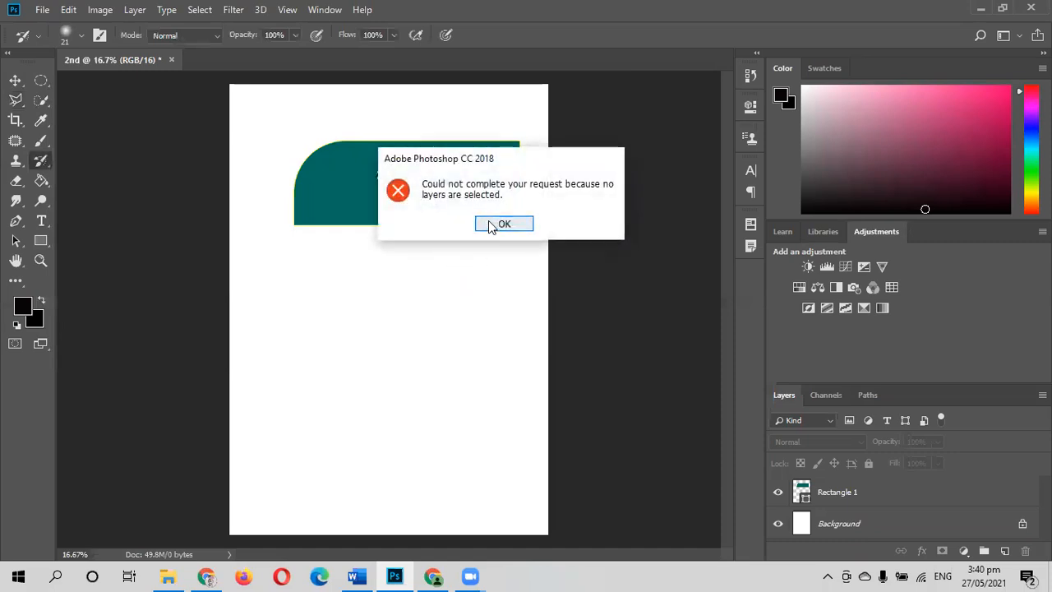
pyautogui.click(486, 226)
pyautogui.click(415, 185)
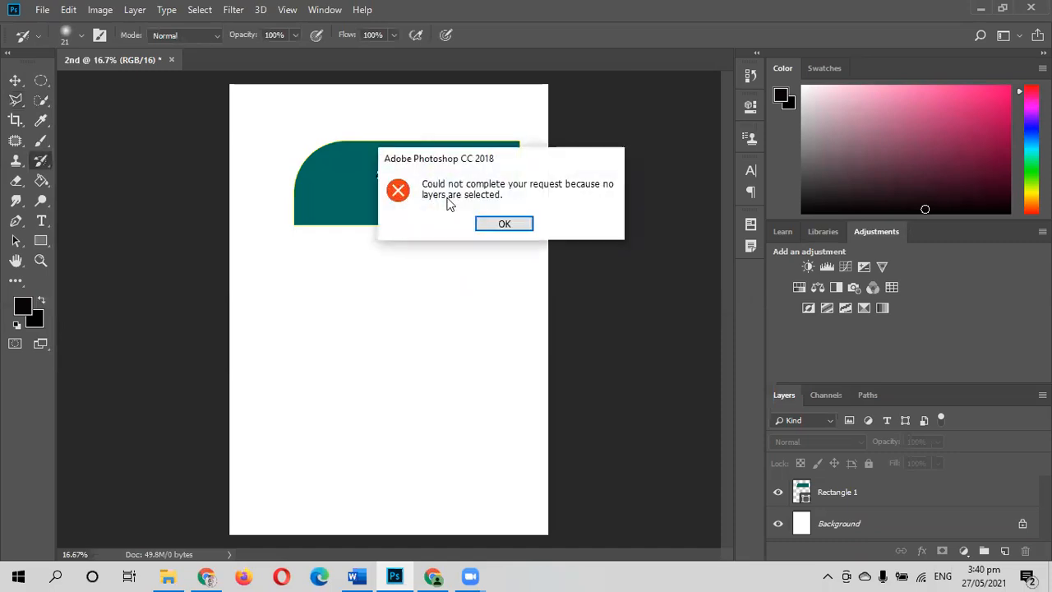
pyautogui.click(501, 224)
pyautogui.click(41, 140)
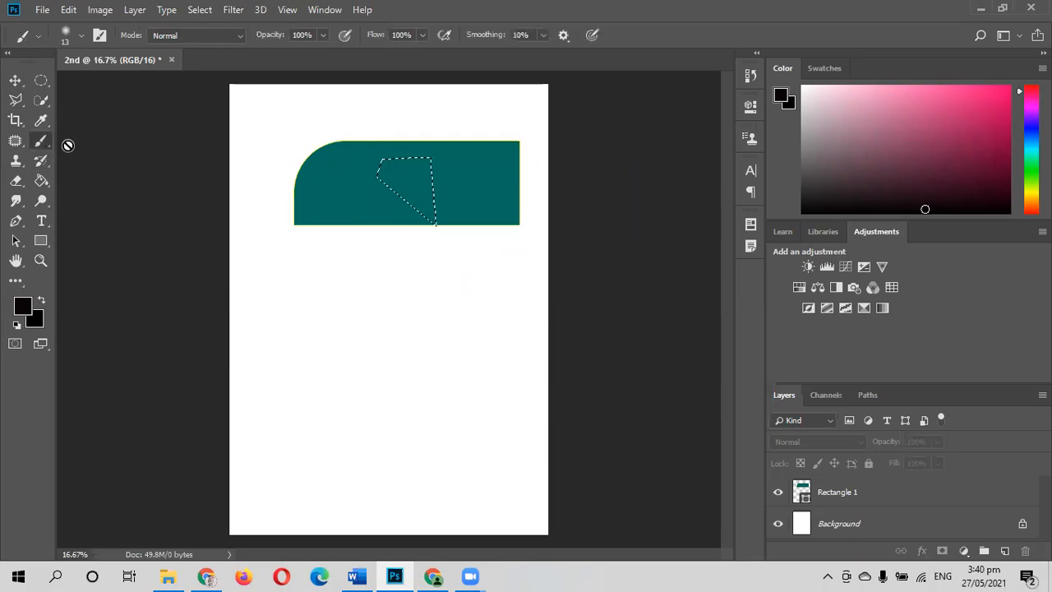
pyautogui.click(400, 177)
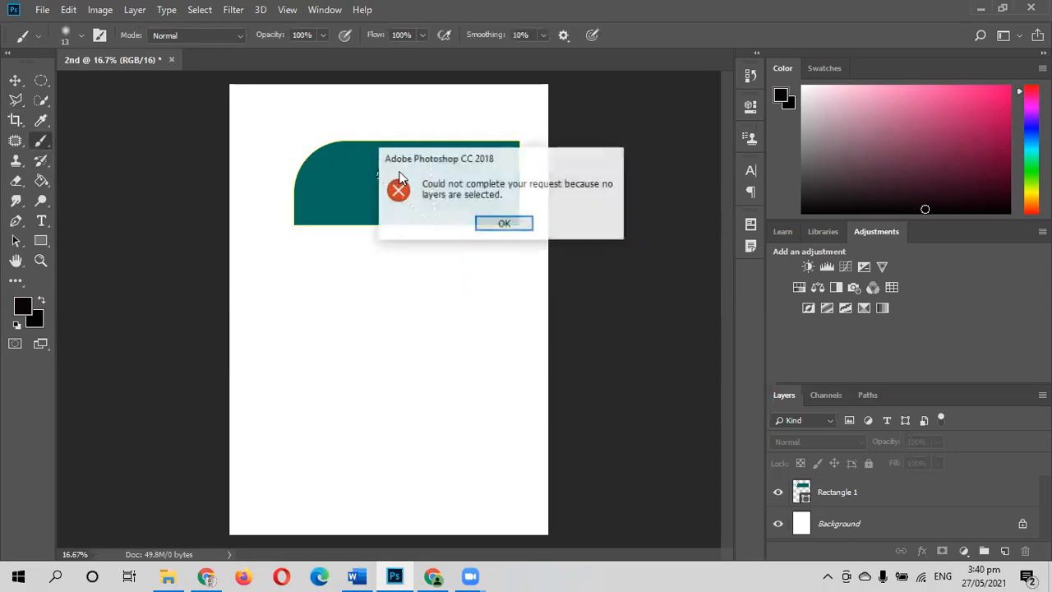
pyautogui.click(502, 224)
pyautogui.click(418, 177)
pyautogui.click(490, 222)
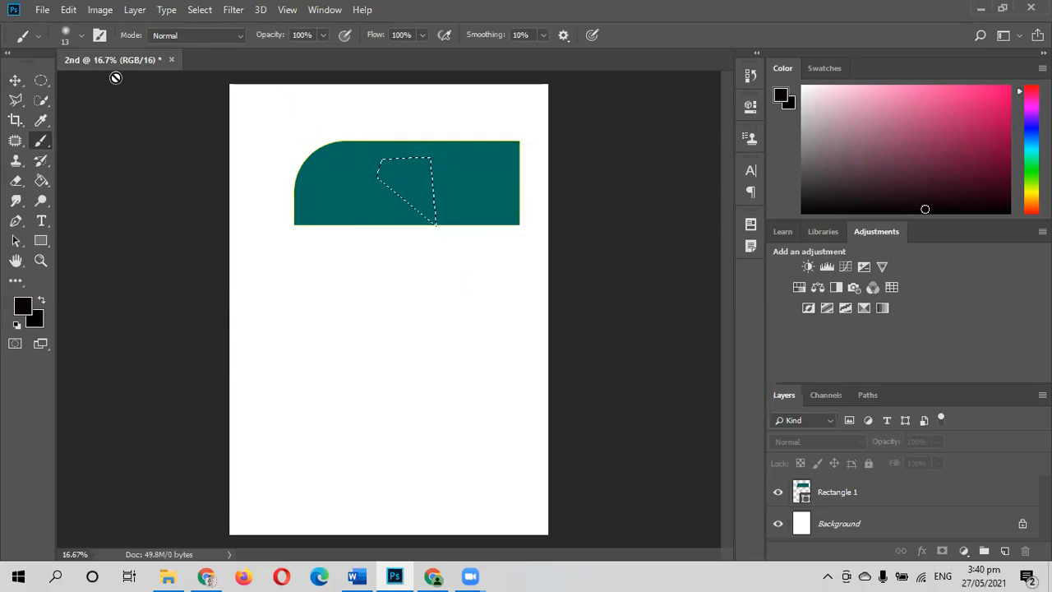
# Place the b1 business card image from the desktop into the document at 46.50% scale
pyautogui.click(15, 81)
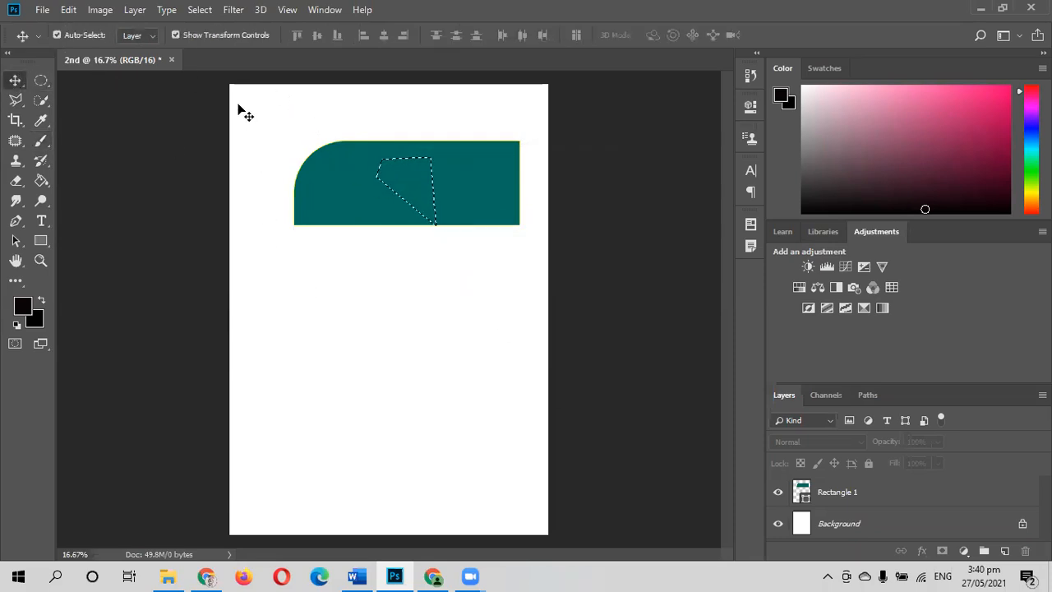
pyautogui.click(983, 12)
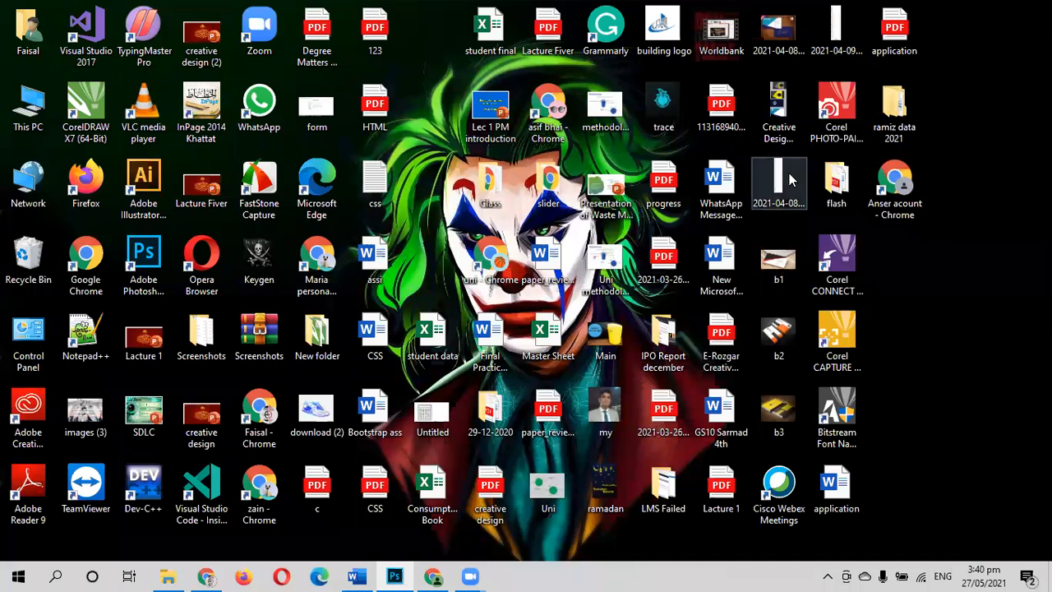
pyautogui.moveTo(776, 261); pyautogui.dragTo(395, 319)
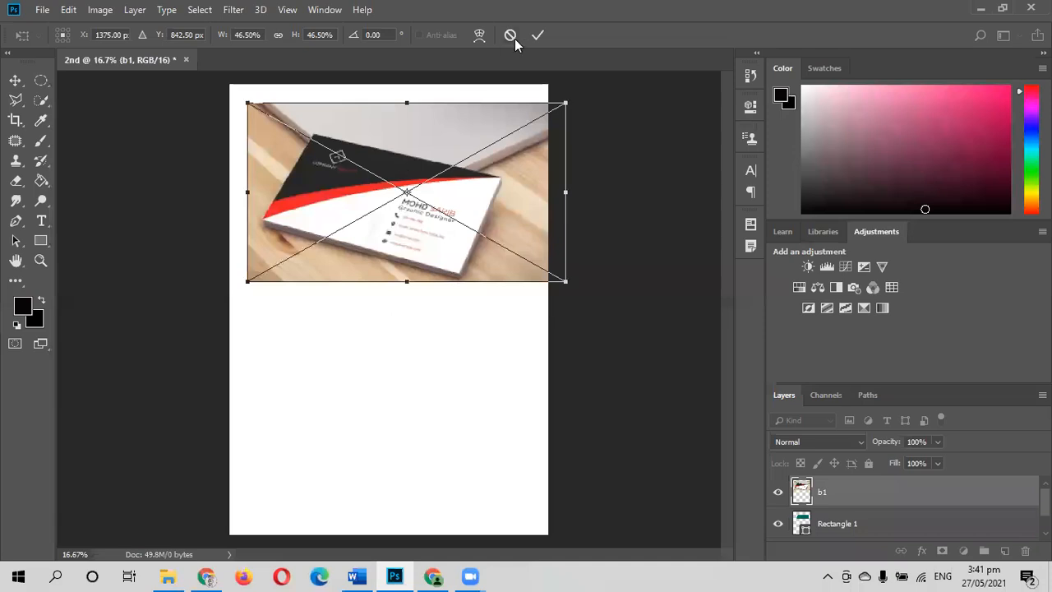
pyautogui.click(538, 36)
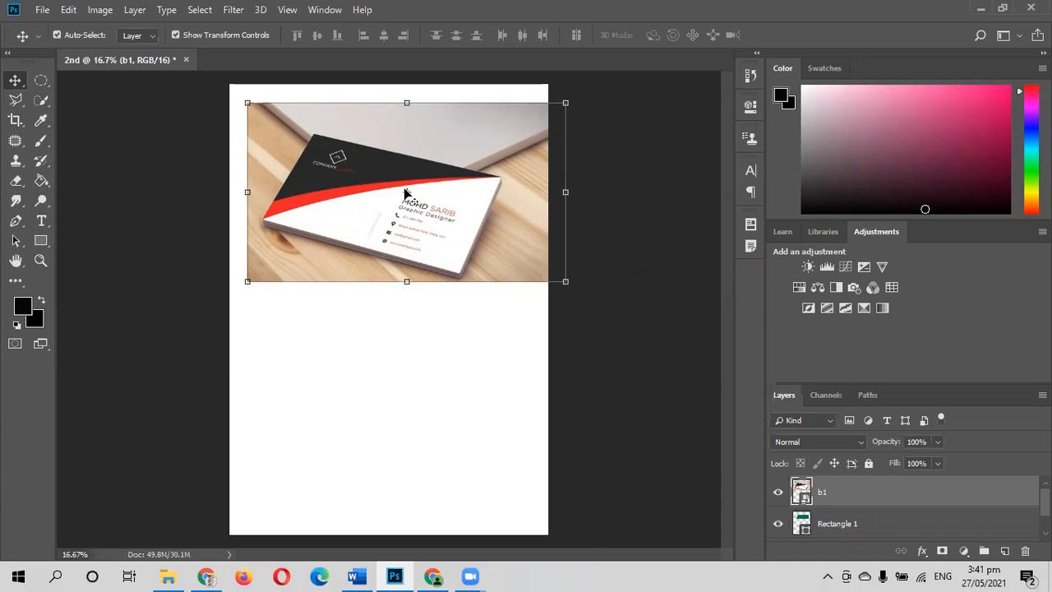
# Move the transform reference point to the centre of the placed image, commit it and reselect the image
pyautogui.hotkey('ctrl', 't')
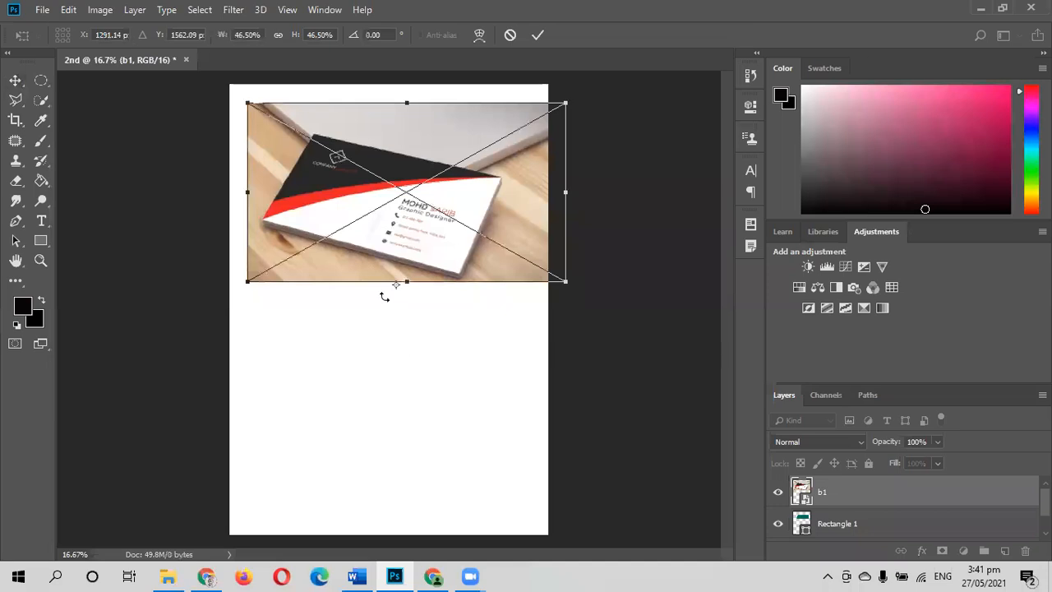
pyautogui.moveTo(396, 284); pyautogui.dragTo(406, 192)
pyautogui.click(537, 39)
pyautogui.click(472, 366)
pyautogui.click(369, 215)
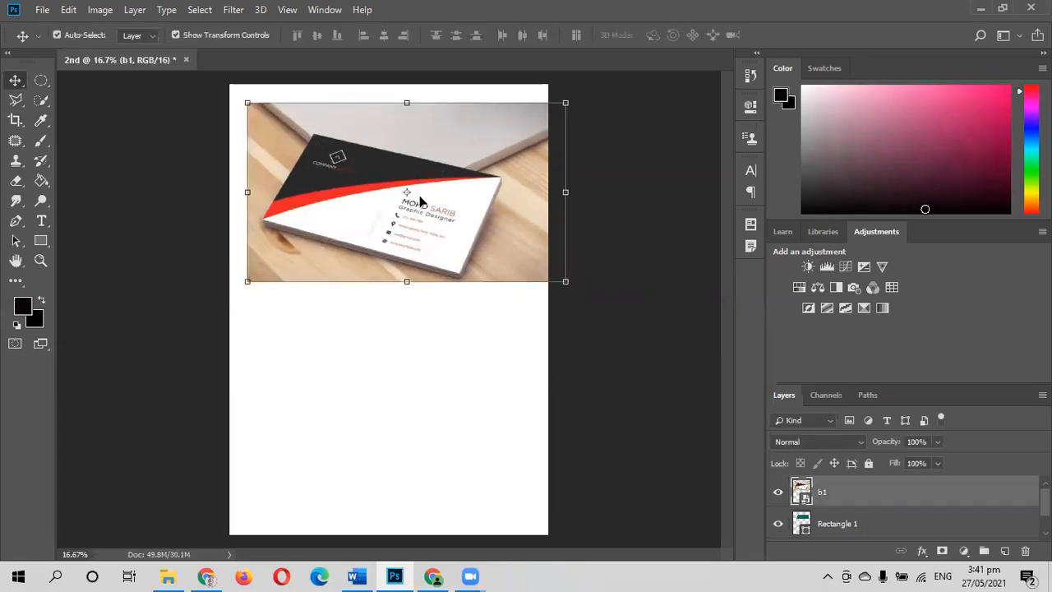
# Trace the card's upper and right edges with the freehand Lasso Tool, and deselect the traced area
pyautogui.click(20, 101)
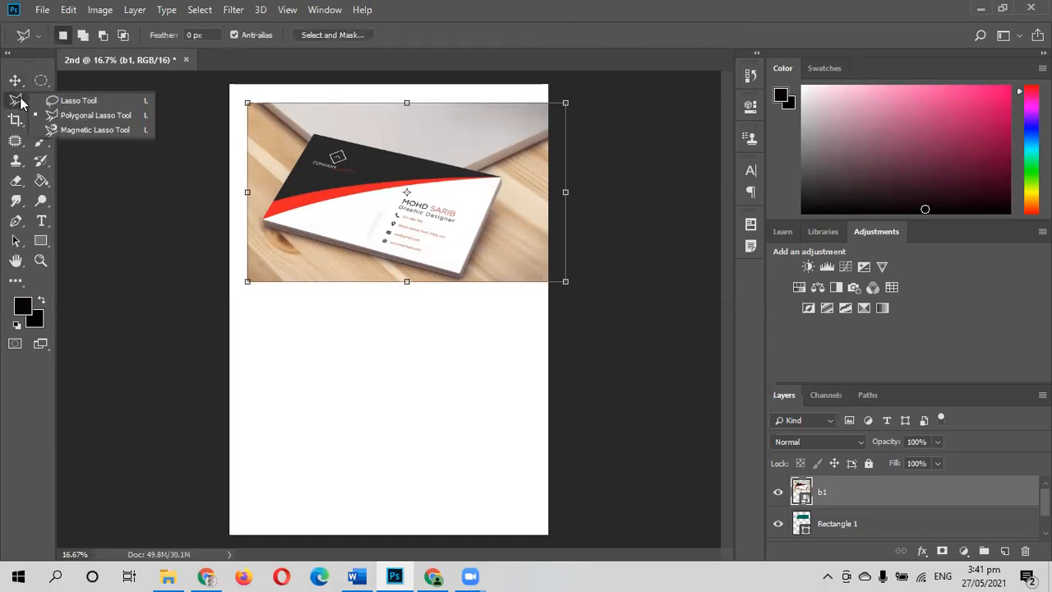
pyautogui.click(75, 101)
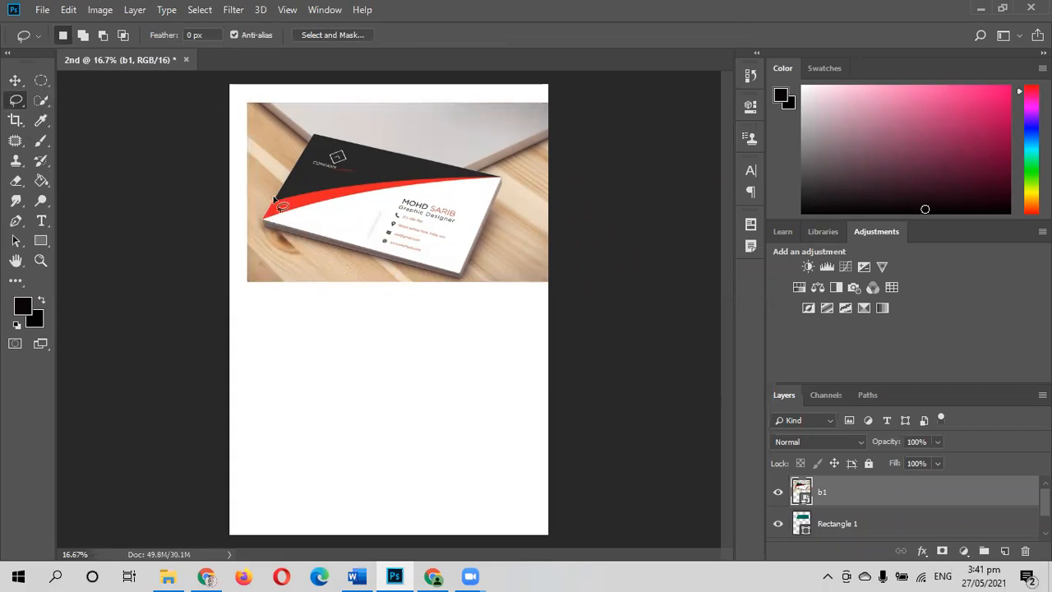
pyautogui.moveTo(315, 134); pyautogui.dragTo(477, 171)
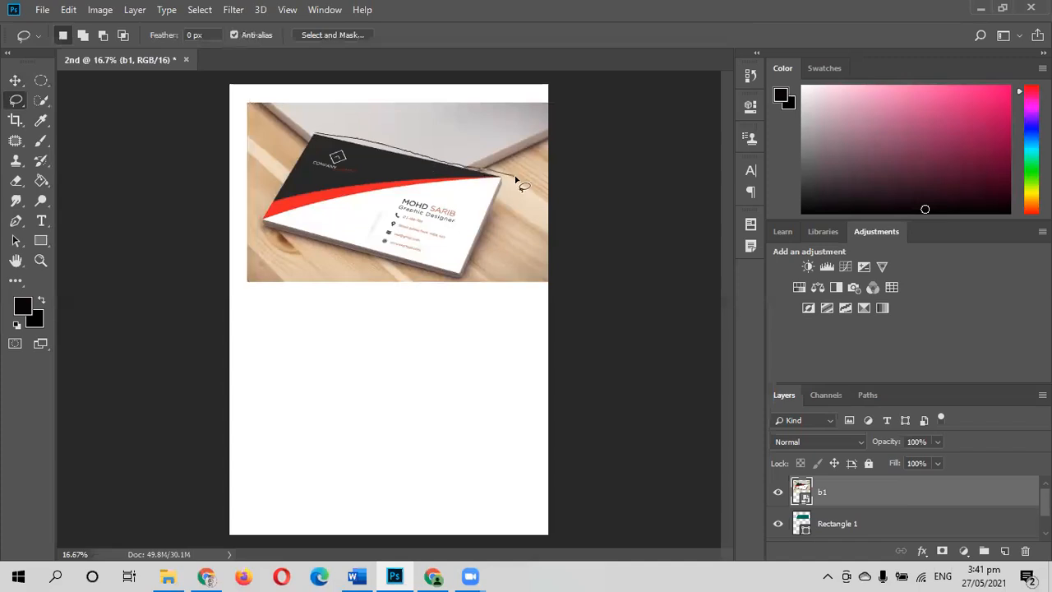
pyautogui.moveTo(517, 230); pyautogui.dragTo(510, 266)
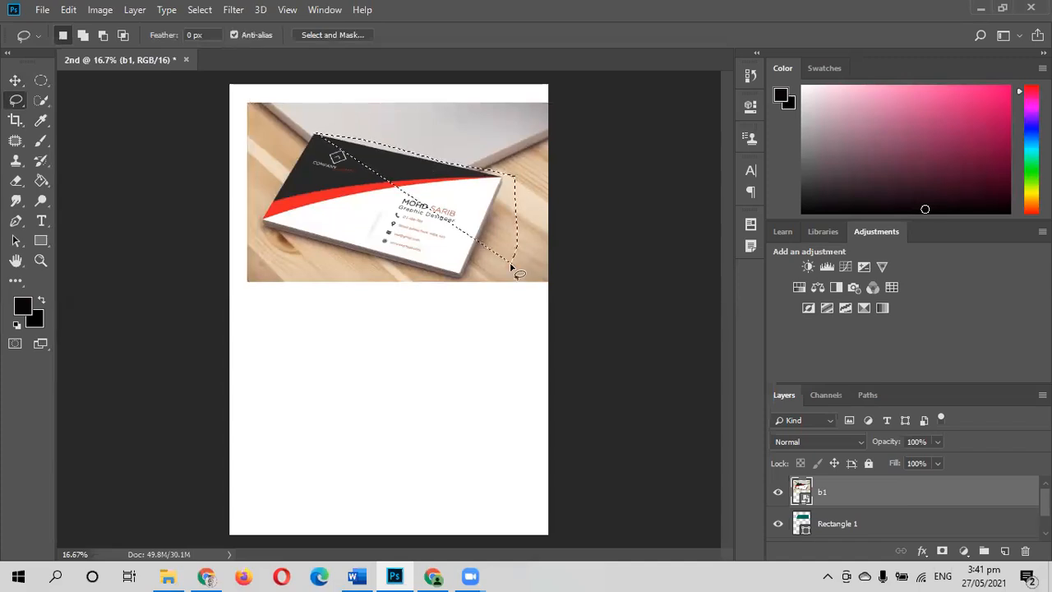
pyautogui.hotkey('ctrl', 'd')
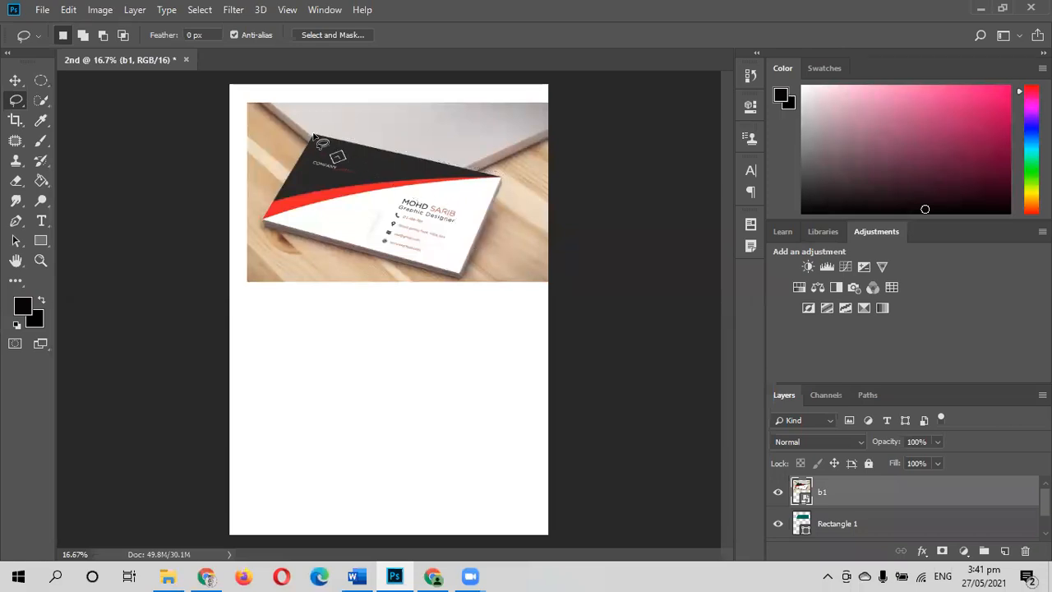
# Draw a freehand lasso curve from the card's top corner down below the image, and deselect it
pyautogui.moveTo(313, 136)
pyautogui.mouseDown()
pyautogui.moveTo(475, 176)
pyautogui.moveTo(511, 224)
pyautogui.moveTo(520, 277)
pyautogui.mouseUp()
pyautogui.moveTo(418, 396); pyautogui.dragTo(339, 428)
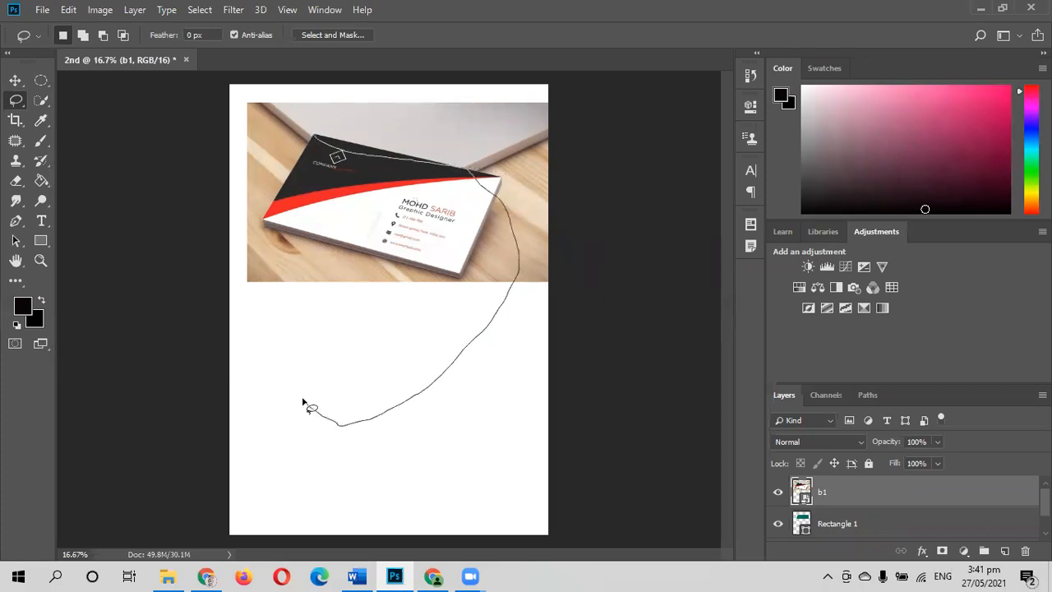
pyautogui.moveTo(303, 404); pyautogui.dragTo(302, 401)
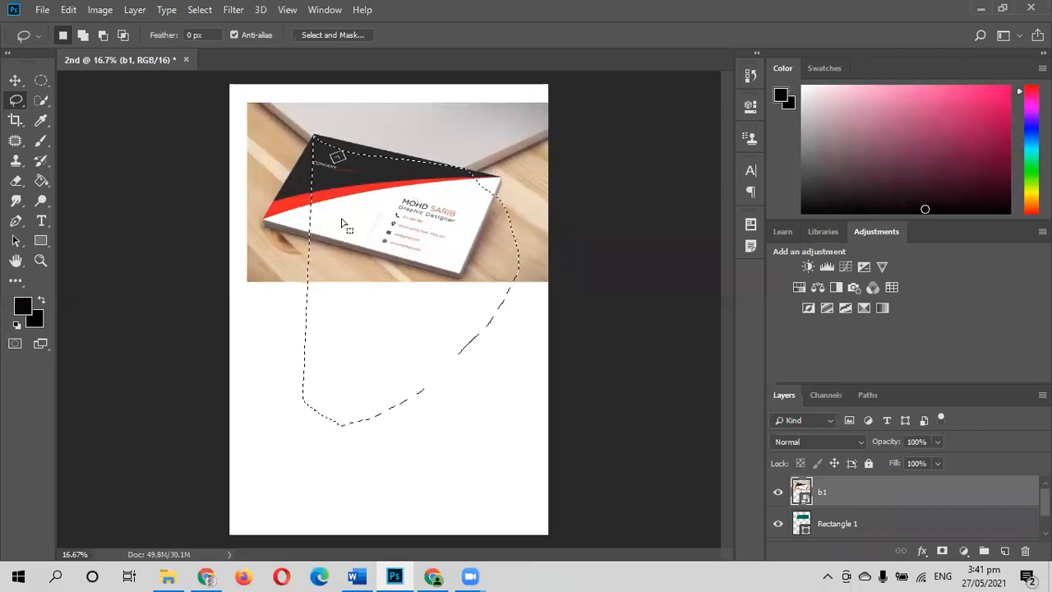
pyautogui.hotkey('ctrl', 'd')
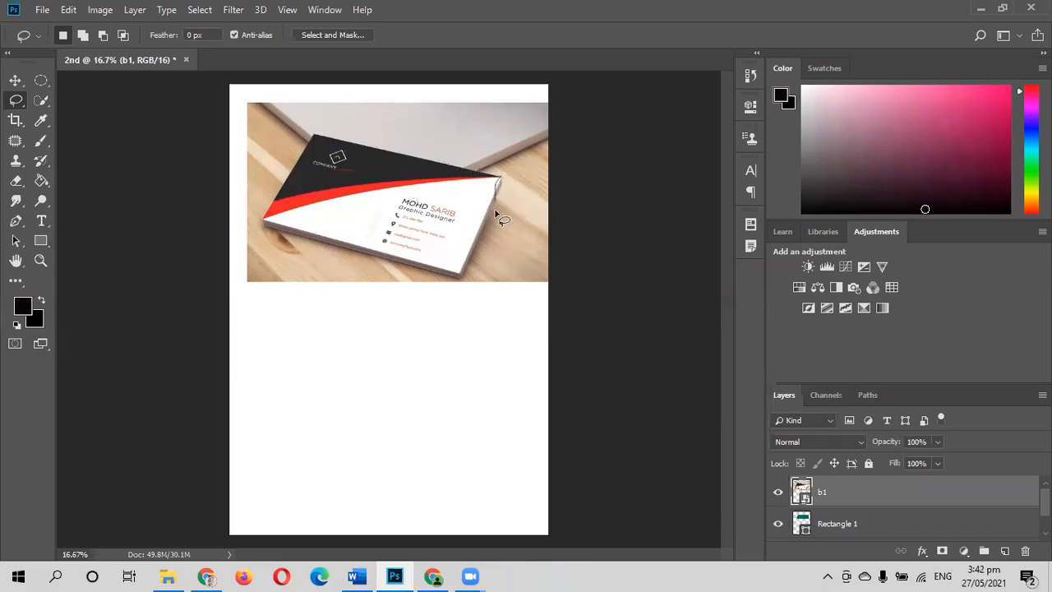
# Draw a freehand lasso selection around the whole business card and move the image lower on the page
pyautogui.moveTo(483, 284)
pyautogui.mouseDown()
pyautogui.moveTo(378, 299)
pyautogui.moveTo(319, 290)
pyautogui.moveTo(209, 215)
pyautogui.moveTo(208, 157)
pyautogui.moveTo(272, 134)
pyautogui.moveTo(385, 129)
pyautogui.moveTo(454, 150)
pyautogui.mouseUp()
pyautogui.moveTo(499, 188); pyautogui.dragTo(501, 177)
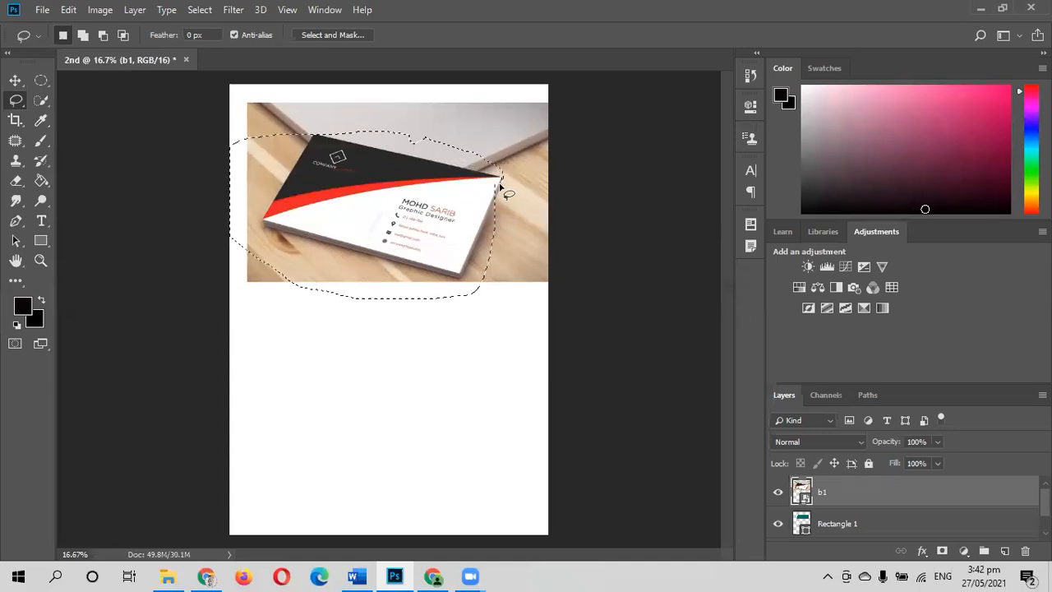
pyautogui.click(15, 80)
pyautogui.moveTo(352, 196)
pyautogui.mouseDown()
pyautogui.moveTo(351, 275)
pyautogui.moveTo(345, 234)
pyautogui.moveTo(375, 274)
pyautogui.mouseUp()
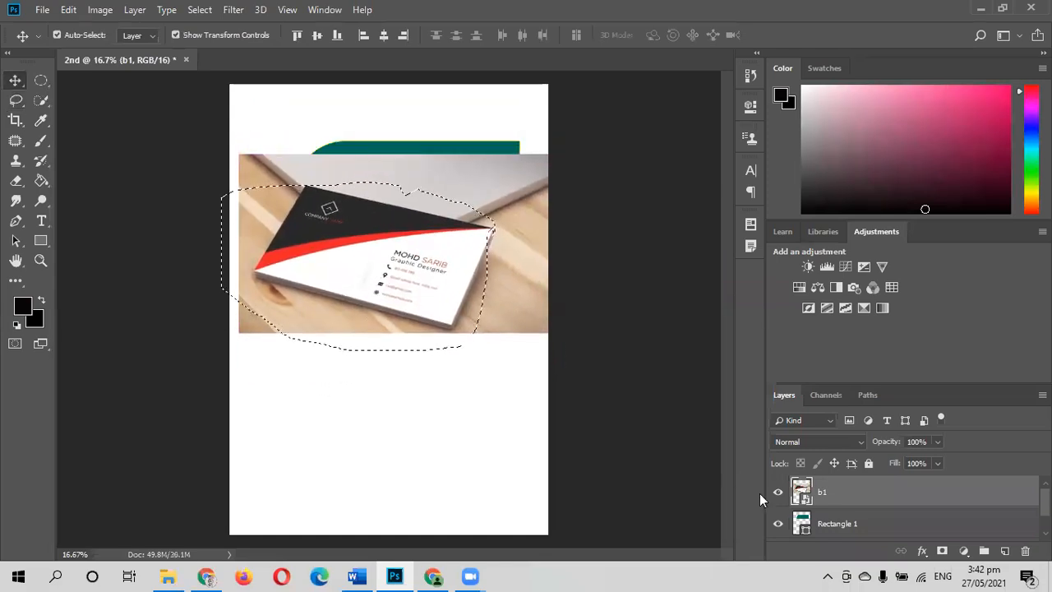
# Move the placed image up near the page's upper edge and delete the Rectangle 1 layer
pyautogui.moveTo(408, 292)
pyautogui.mouseDown()
pyautogui.moveTo(407, 220)
pyautogui.moveTo(390, 230)
pyautogui.moveTo(380, 203)
pyautogui.mouseUp()
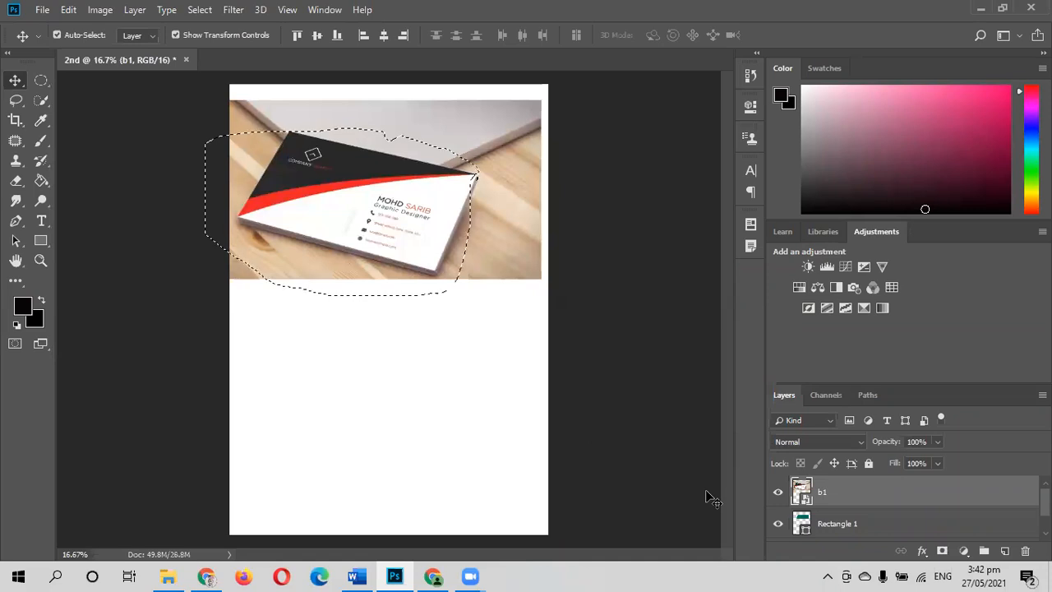
pyautogui.click(918, 518)
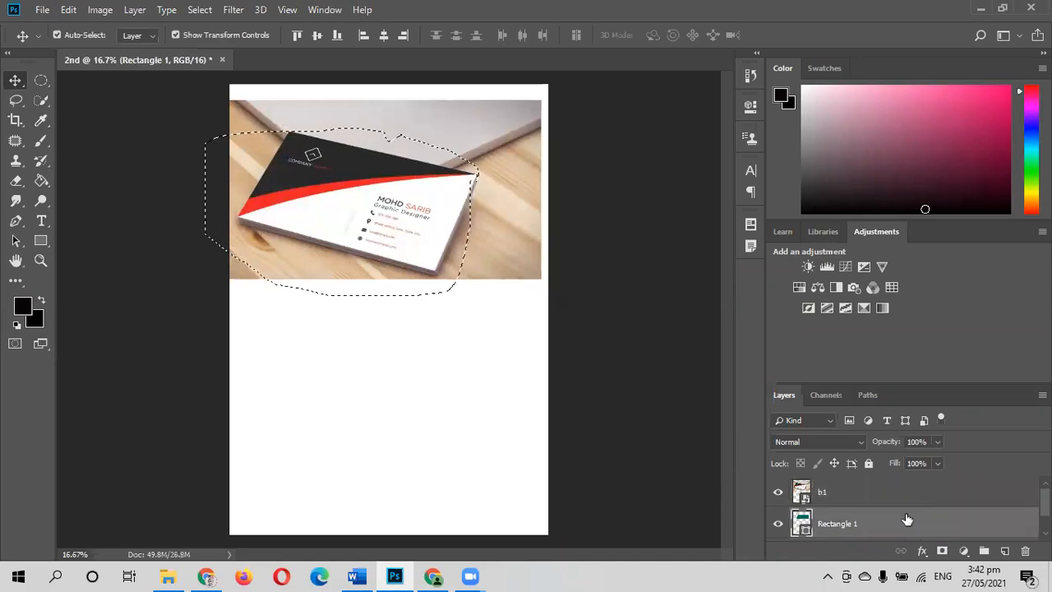
pyautogui.press('Delete')
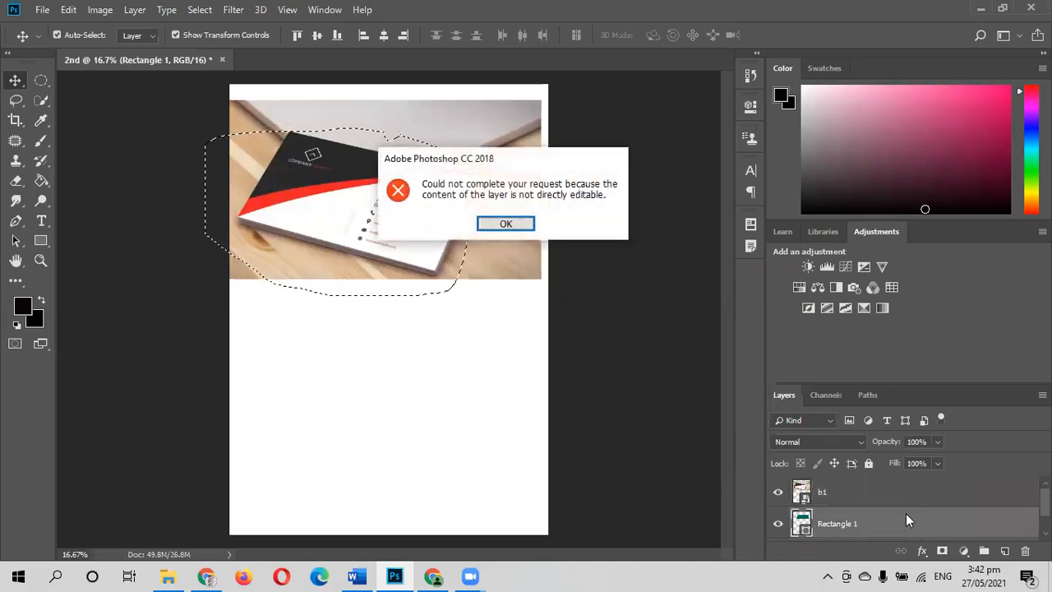
pyautogui.click(528, 224)
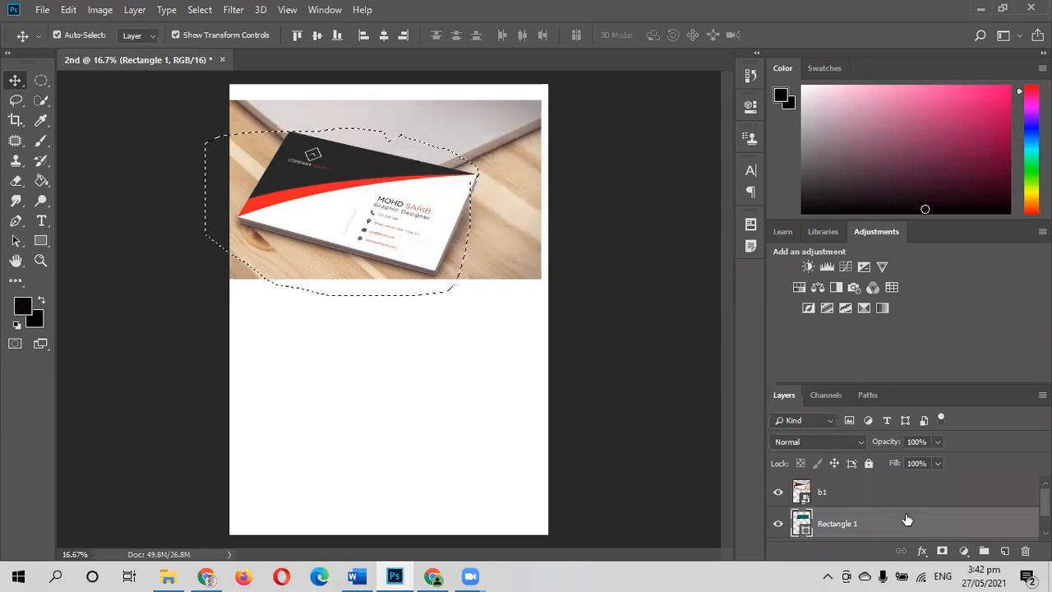
pyautogui.rightClick(884, 531)
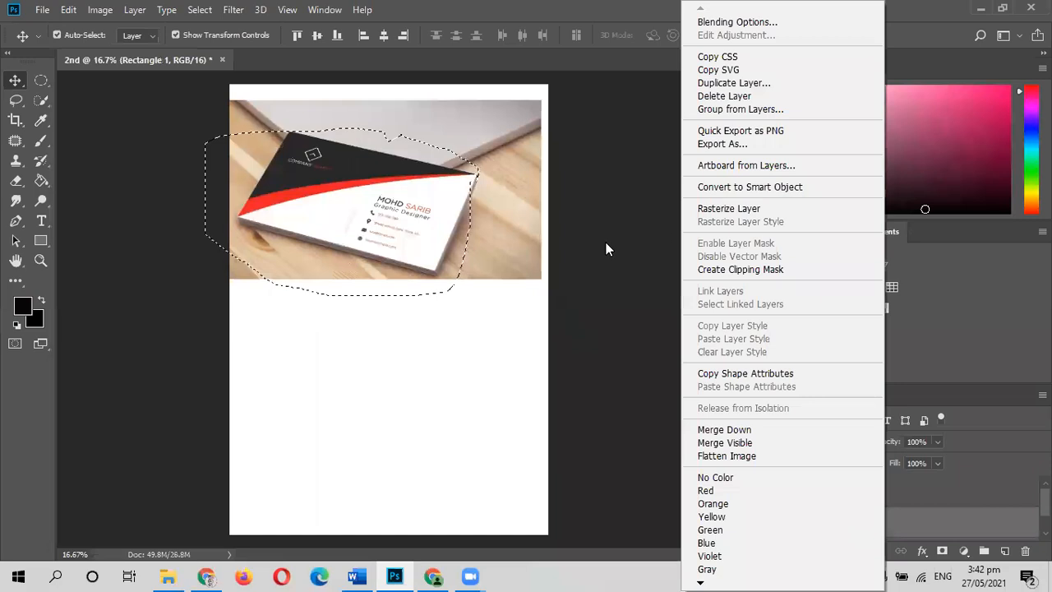
pyautogui.click(488, 413)
pyautogui.moveTo(888, 523); pyautogui.dragTo(1026, 550)
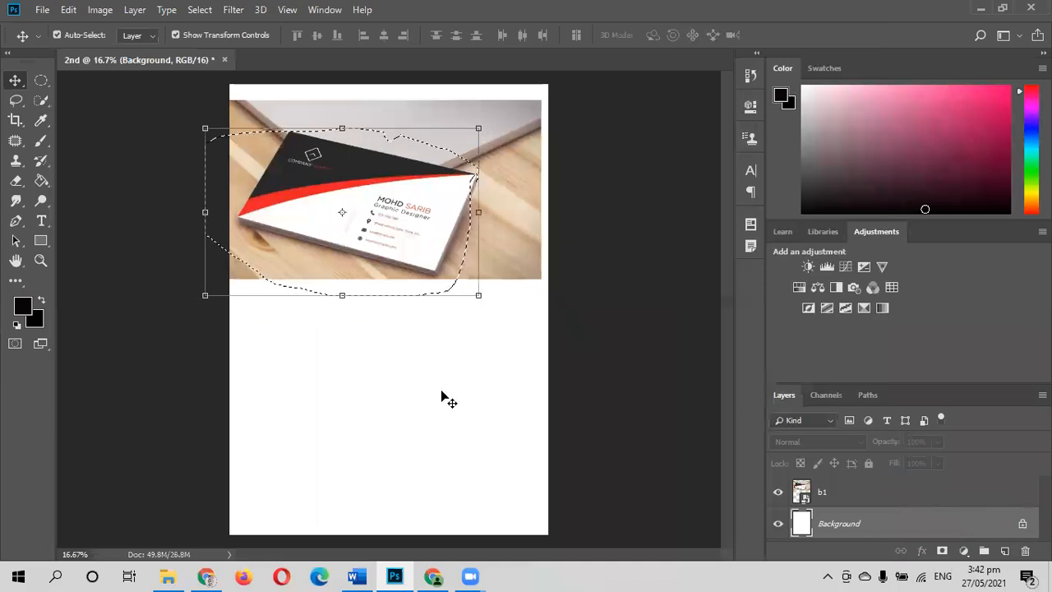
# Make the b1 layer active, switch to the Polygonal Lasso Tool and clear the freehand selection
pyautogui.click(815, 492)
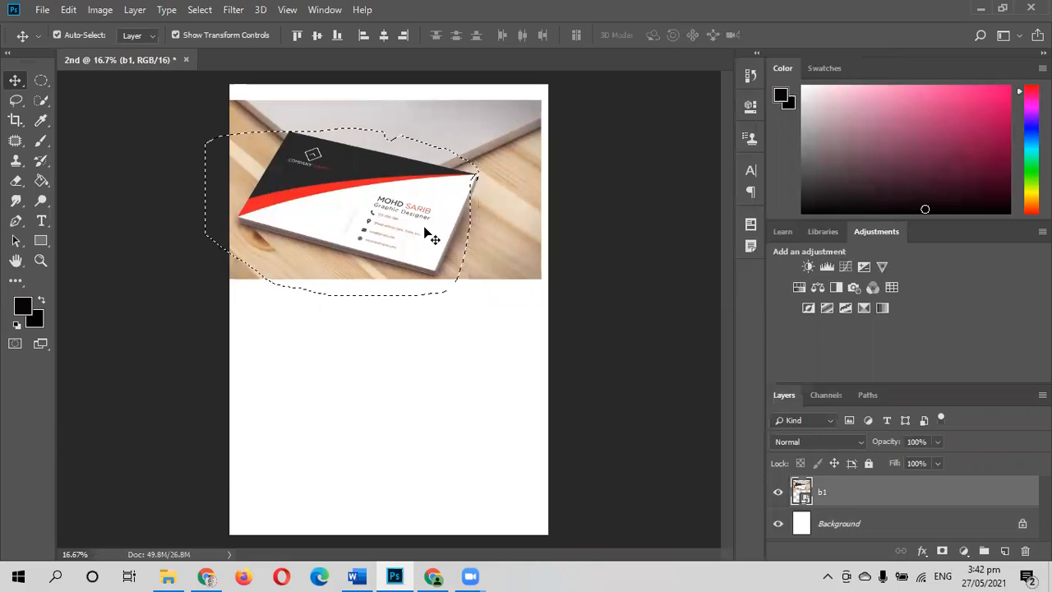
pyautogui.rightClick(394, 233)
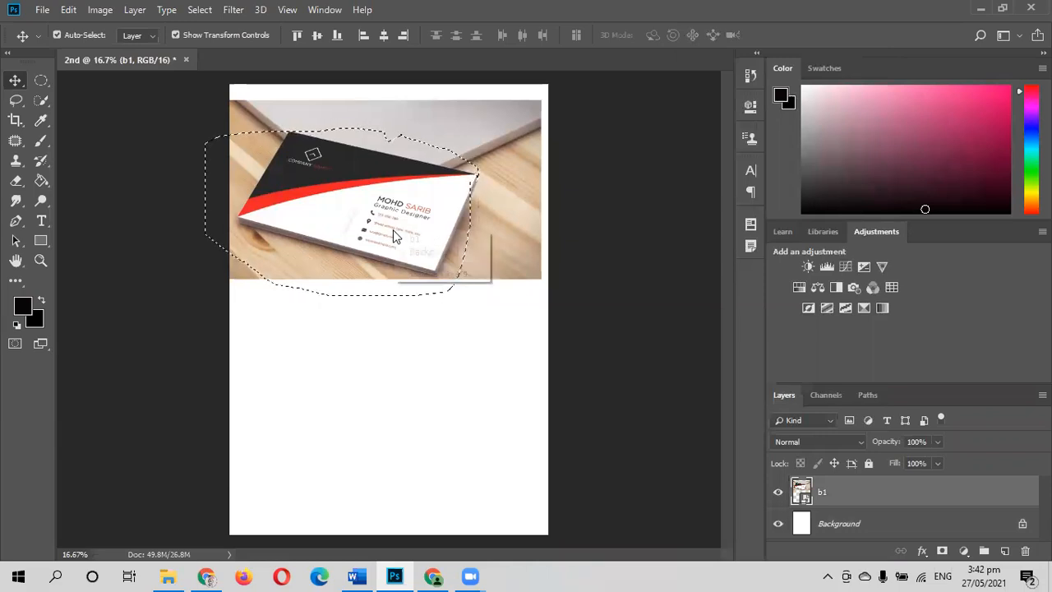
pyautogui.click(355, 258)
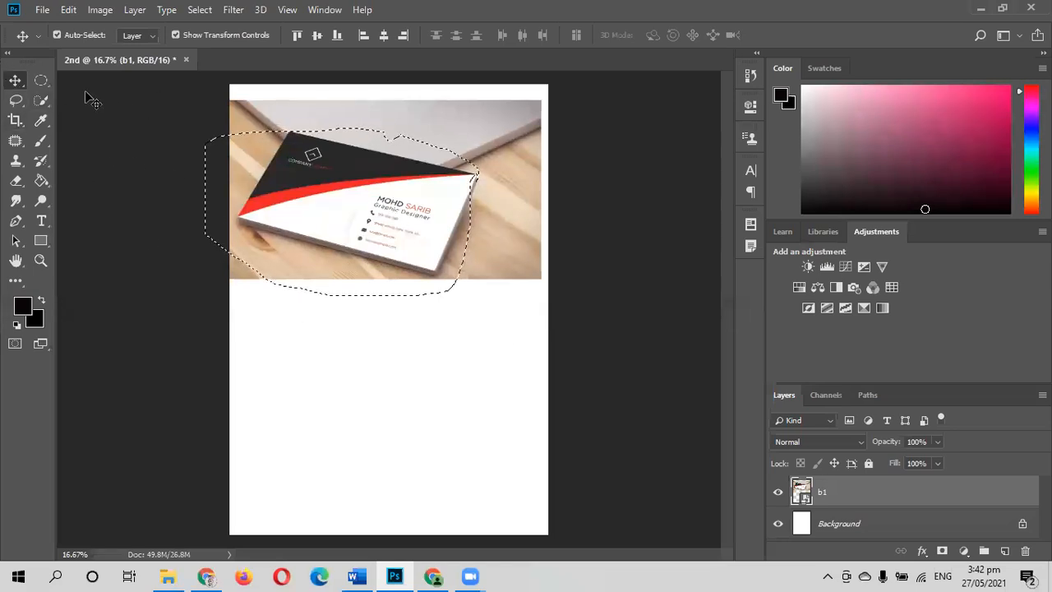
pyautogui.click(17, 100)
pyautogui.rightClick(16, 100)
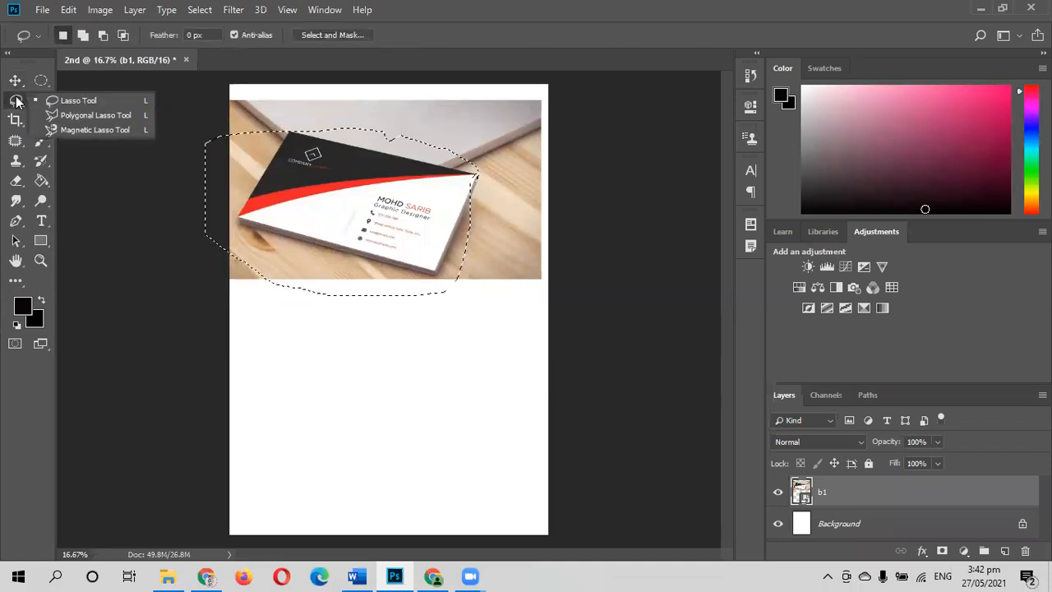
pyautogui.click(67, 117)
pyautogui.hotkey('ctrl', 'd')
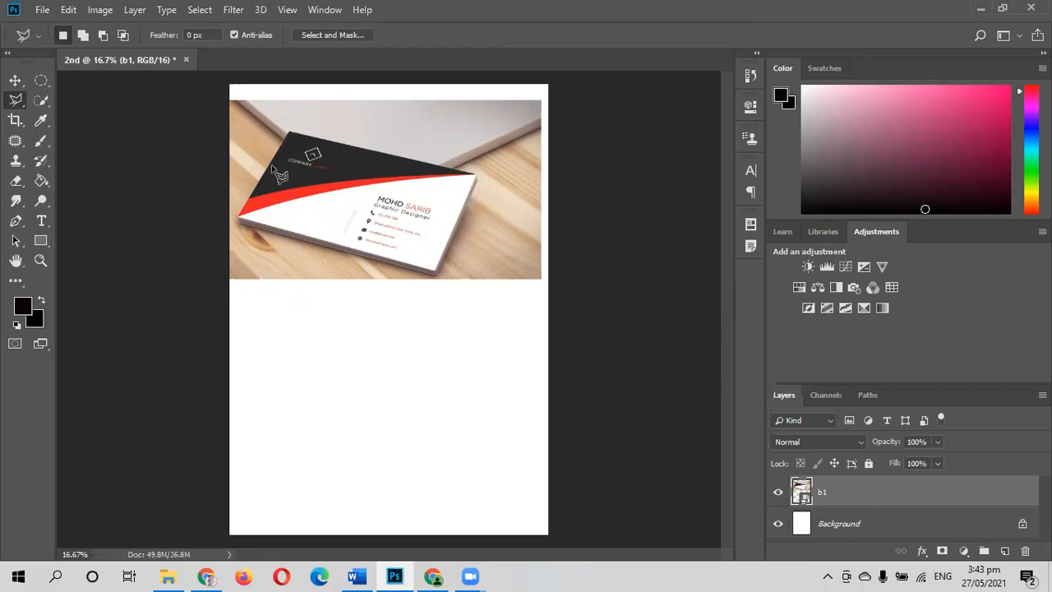
# Draw a four-sided polygonal lasso selection from the card's dark area to the blank page below the image
pyautogui.click(268, 194)
pyautogui.click(484, 155)
pyautogui.click(503, 329)
pyautogui.click(289, 370)
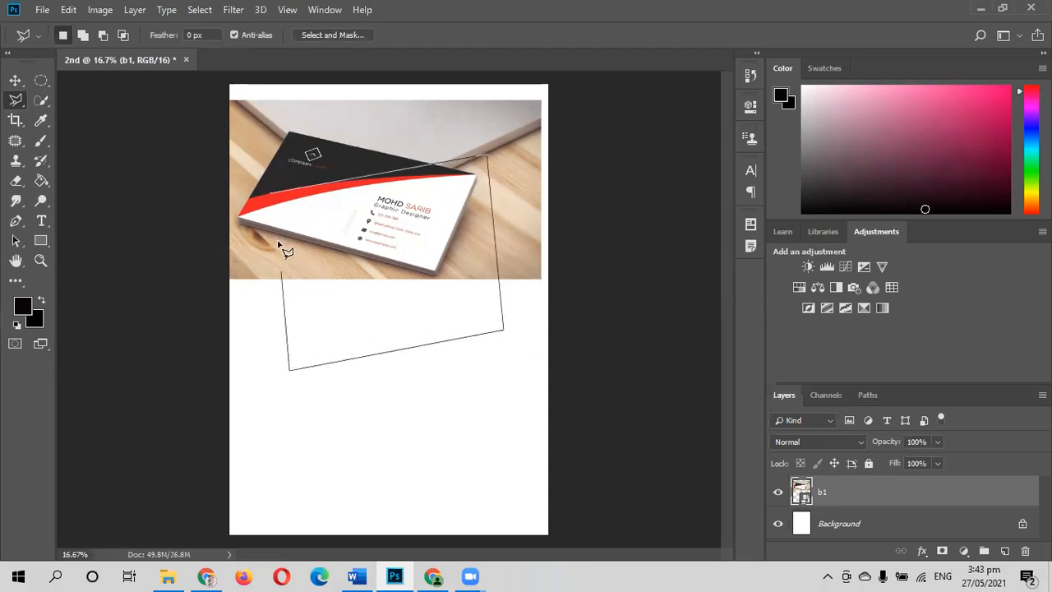
pyautogui.click(271, 198)
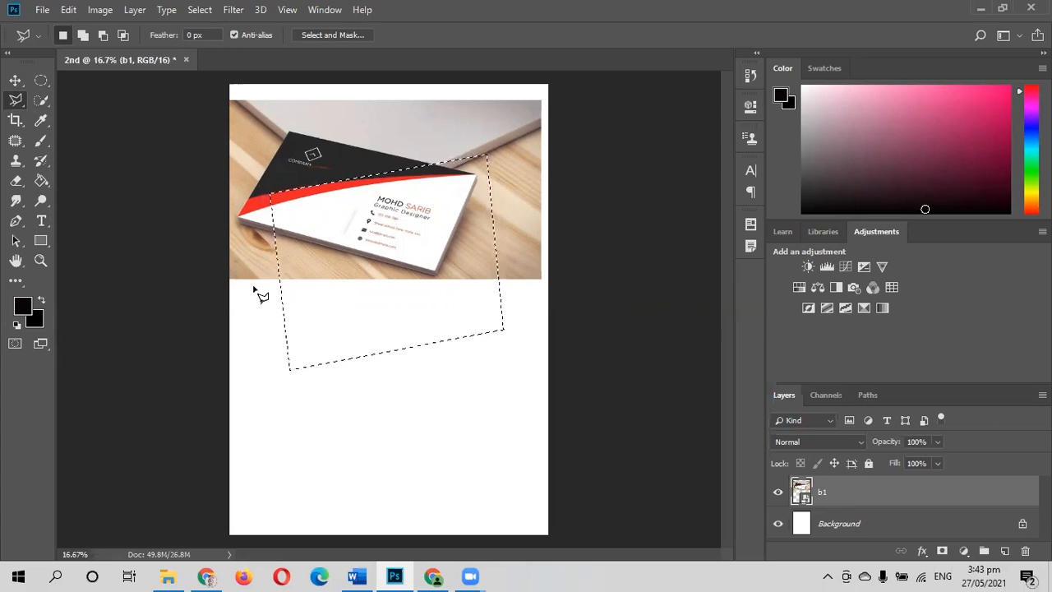
# Clear the four-sided selection and draw a small triangular polygonal lasso outline on the blank page below the image
pyautogui.click(274, 341)
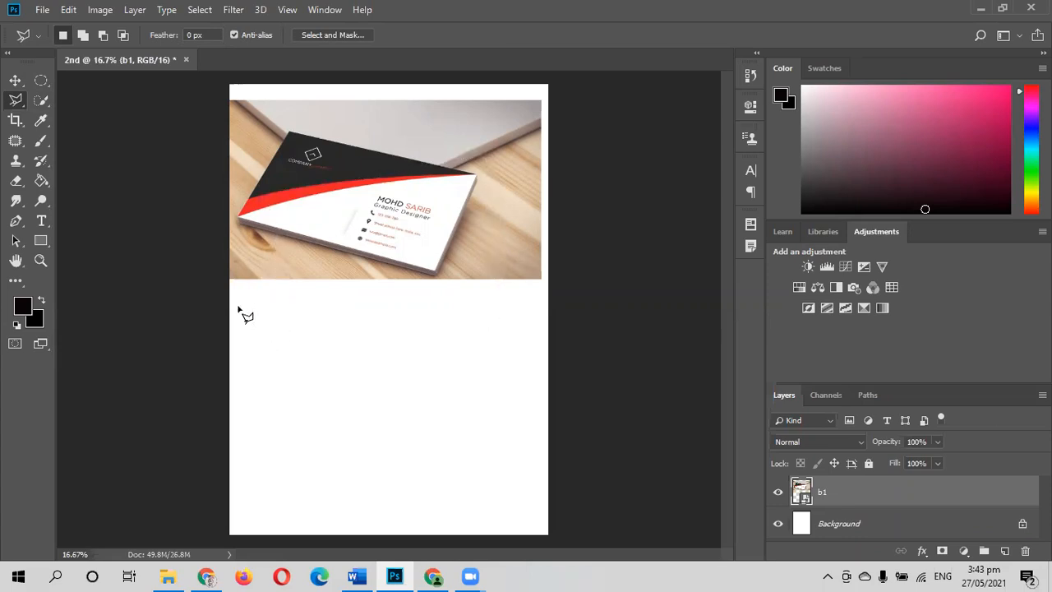
pyautogui.click(291, 309)
pyautogui.click(324, 340)
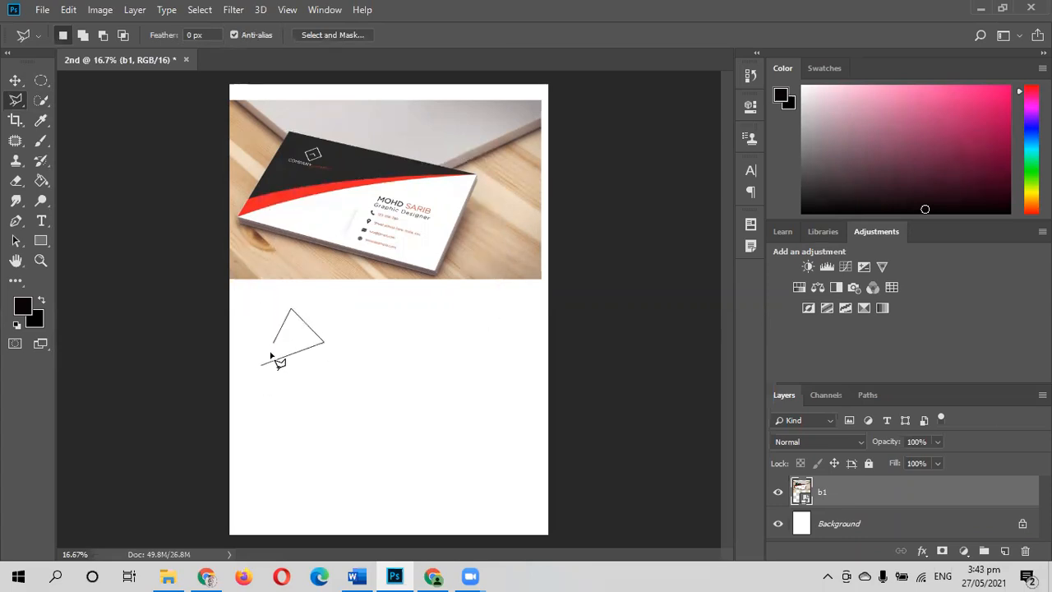
pyautogui.click(273, 344)
# Trace the business card's four corners with the Polygonal Lasso Tool and copy the selected card to a new layer
pyautogui.click(290, 131)
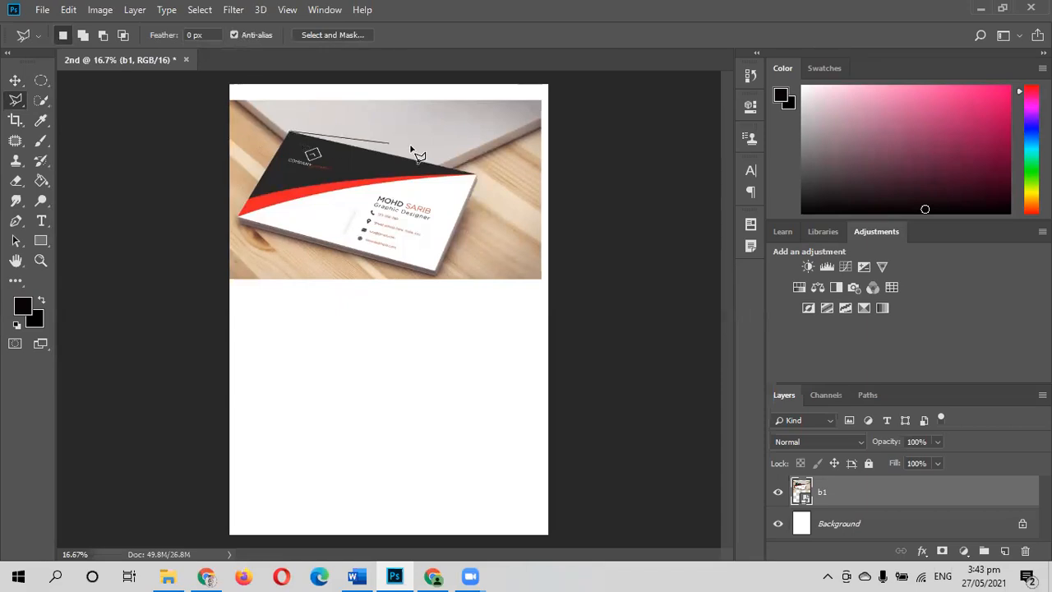
pyautogui.click(475, 174)
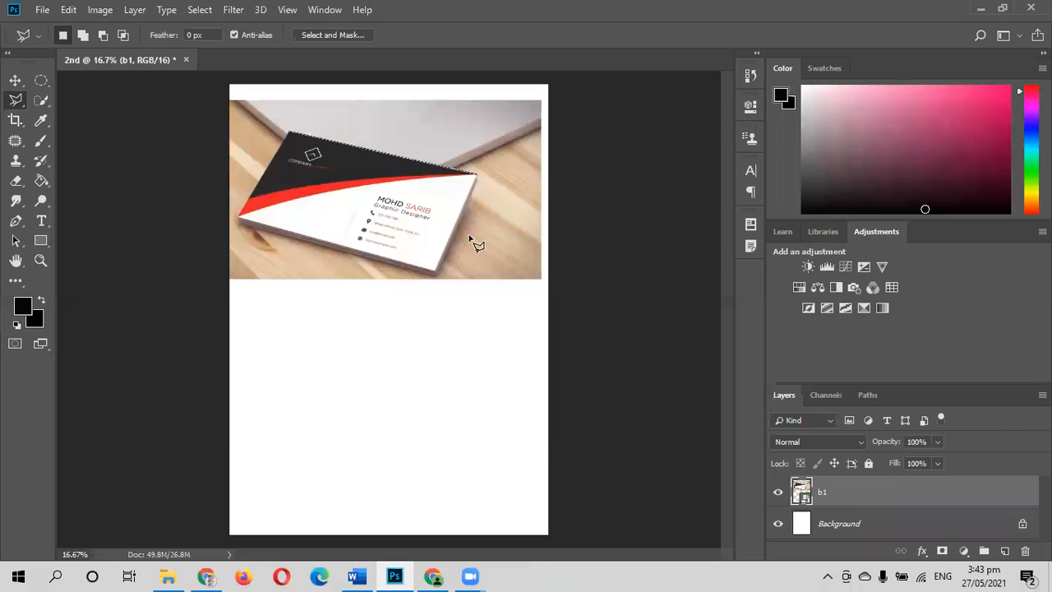
pyautogui.click(435, 273)
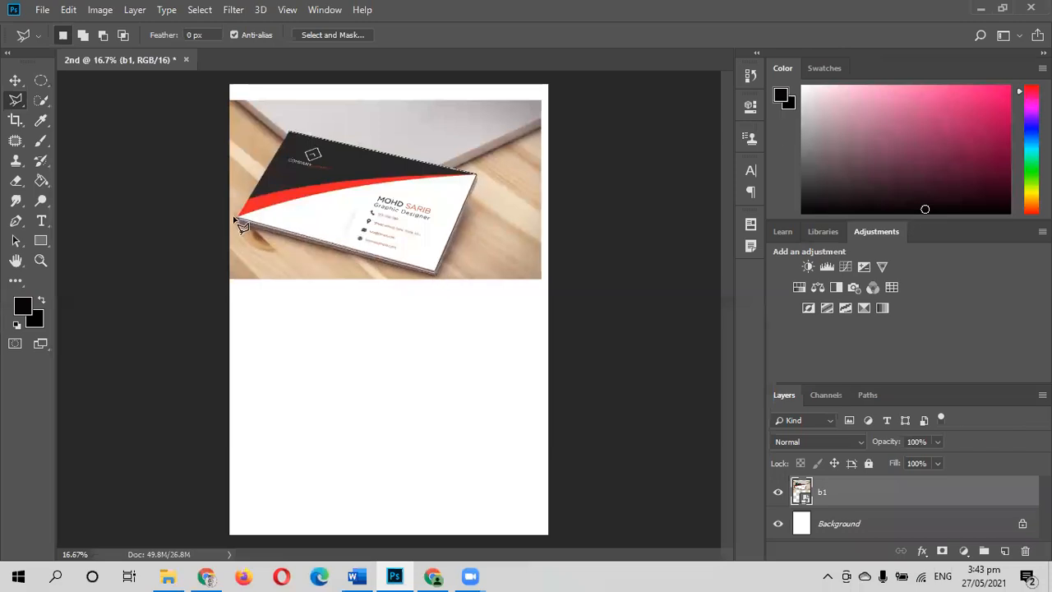
pyautogui.click(239, 219)
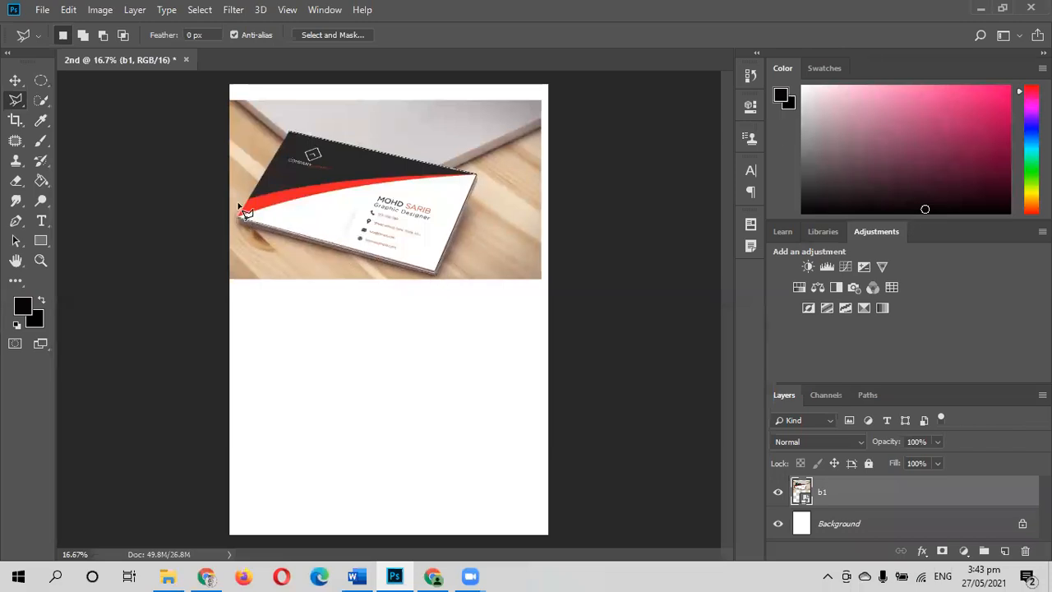
pyautogui.click(289, 131)
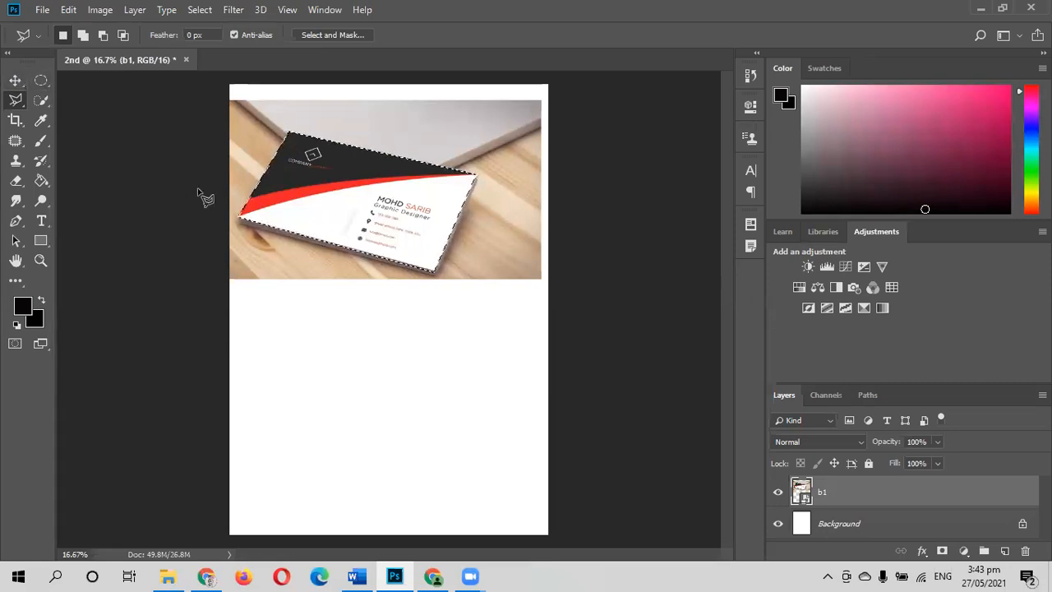
pyautogui.rightClick(344, 195)
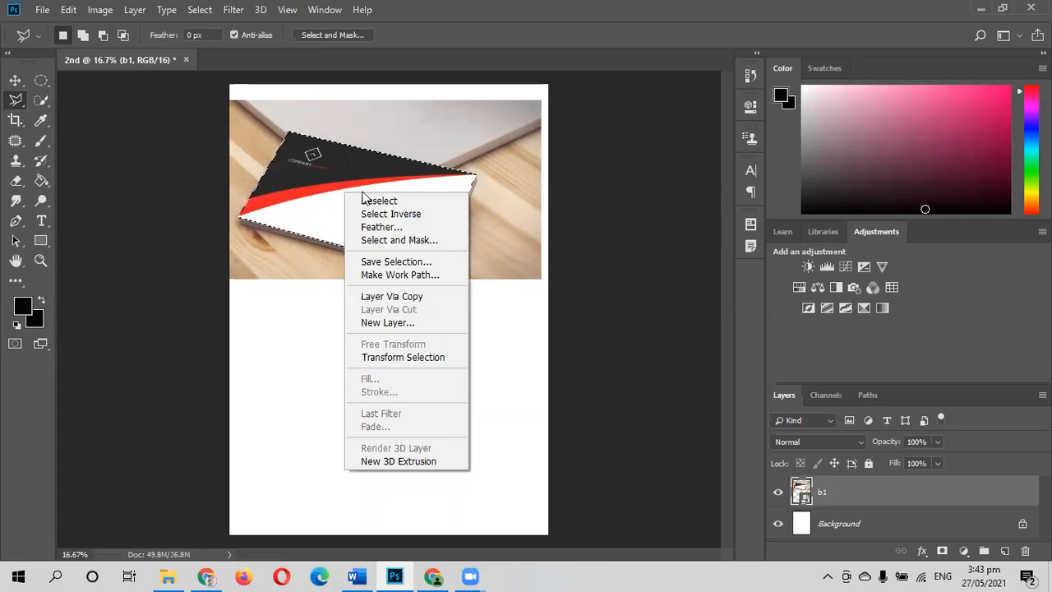
pyautogui.click(402, 297)
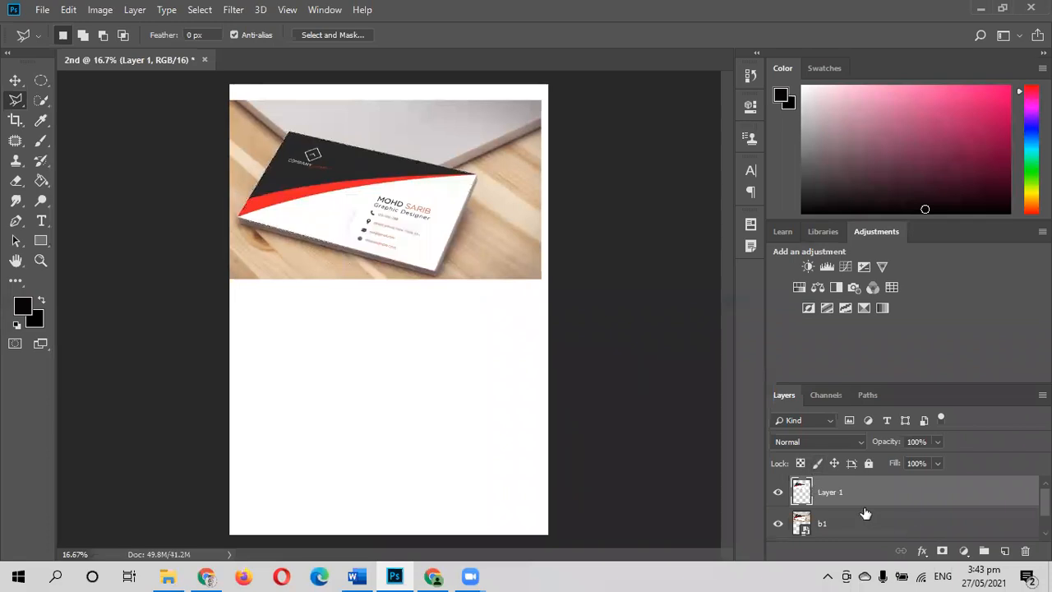
# Toggle the b1 layer's visibility to examine the copied card, finishing with b1 shown and Layer 1 hidden
pyautogui.scroll(-1, 978, 481)
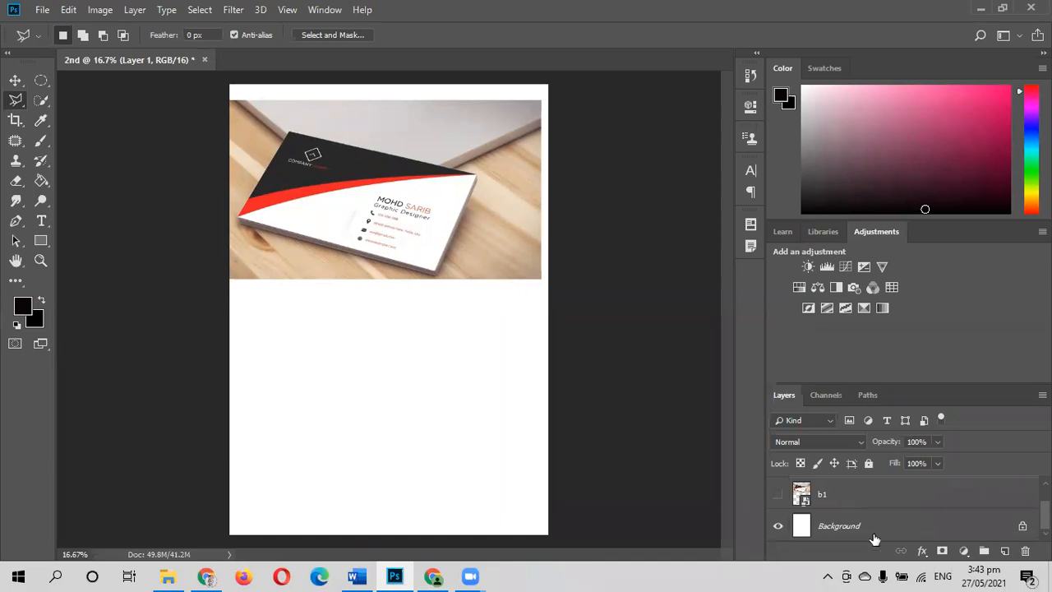
pyautogui.press('Delete')
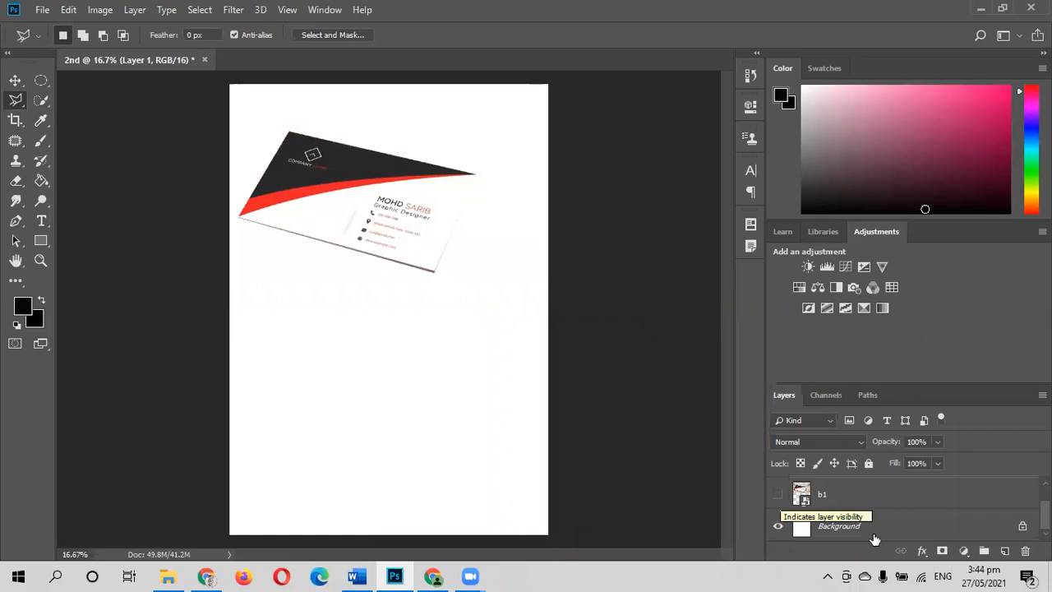
pyautogui.click(777, 494)
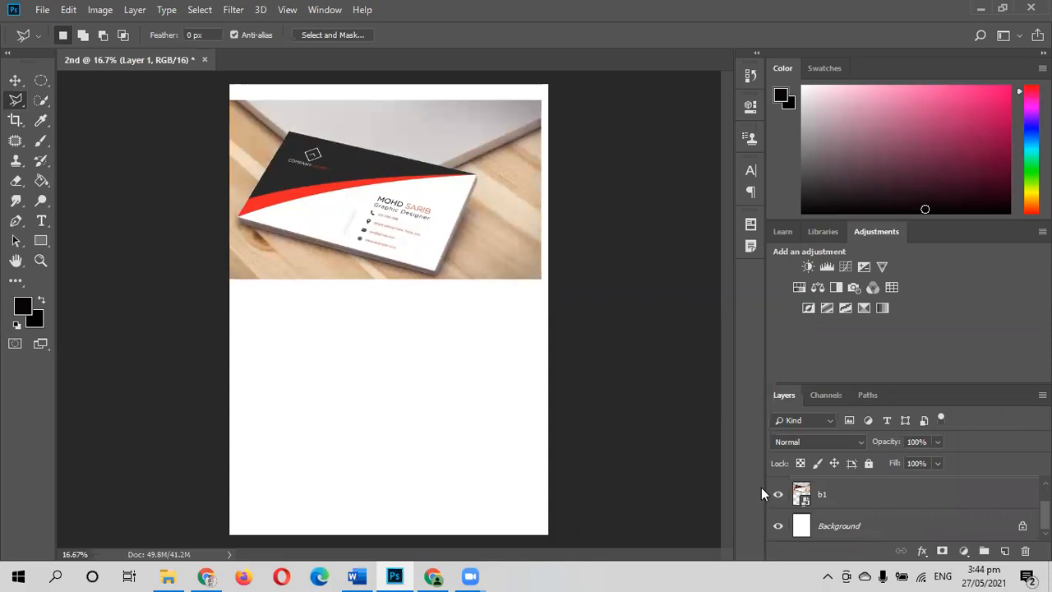
pyautogui.click(779, 495)
pyautogui.click(779, 495)
pyautogui.scroll(1, 974, 502)
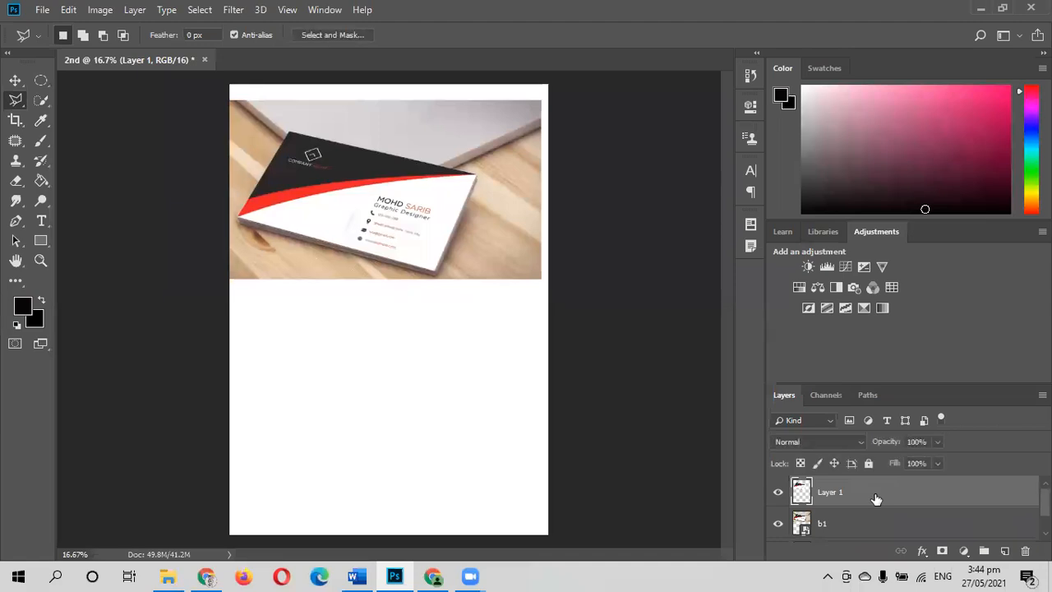
pyautogui.click(778, 523)
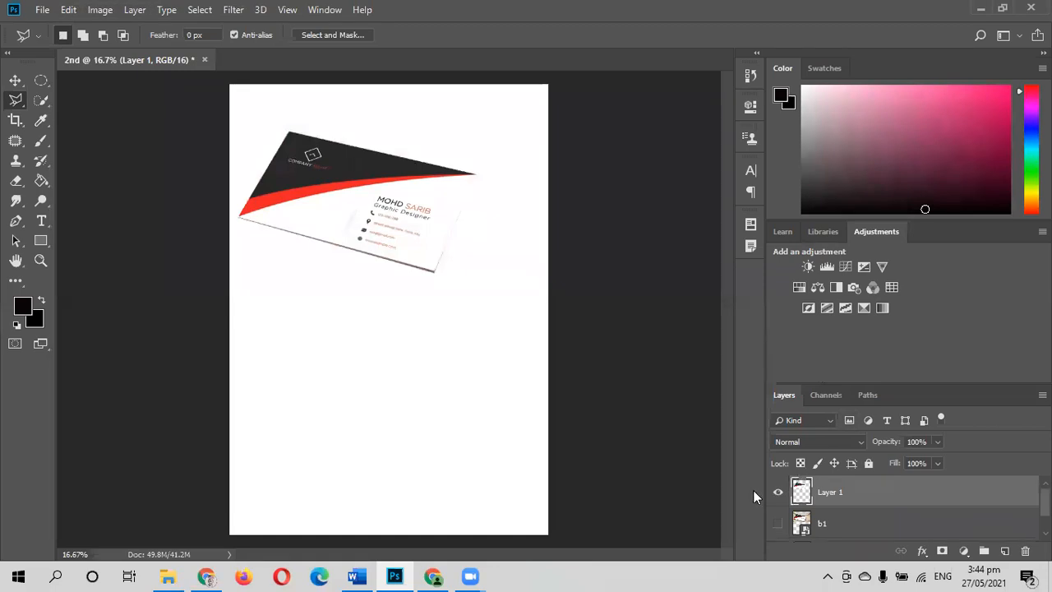
pyautogui.click(778, 492)
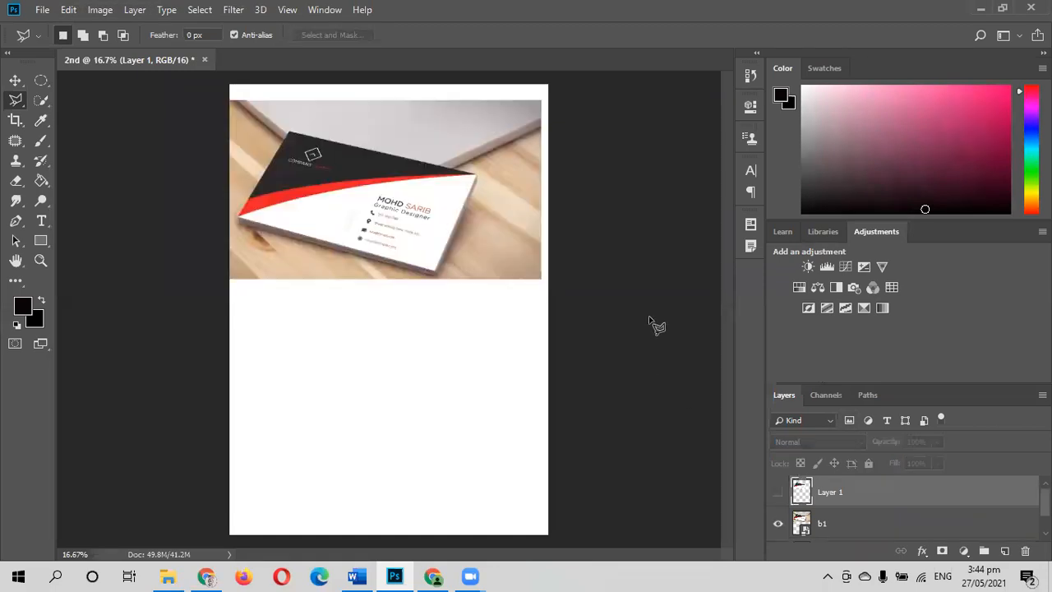
# Draw an irregular closed selection across the card and its surroundings with the Magnetic Lasso Tool
pyautogui.rightClick(15, 100)
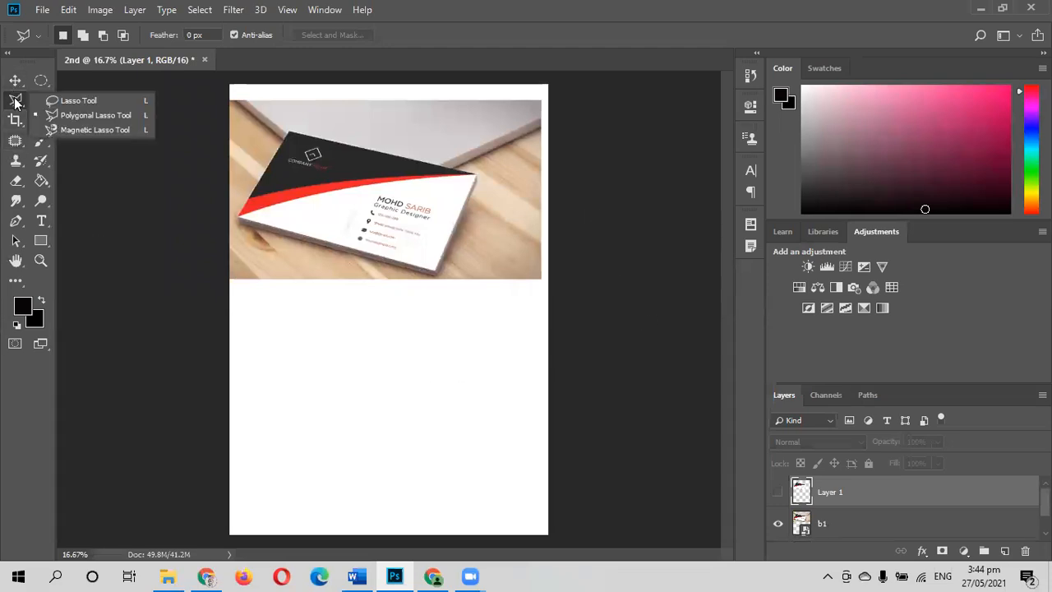
pyautogui.click(93, 128)
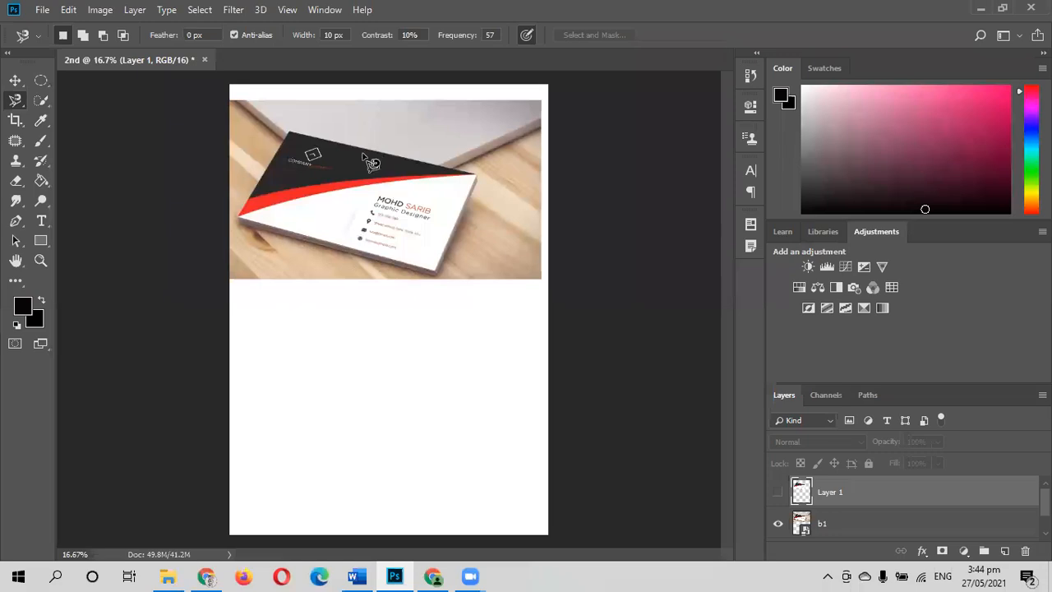
pyautogui.click(362, 156)
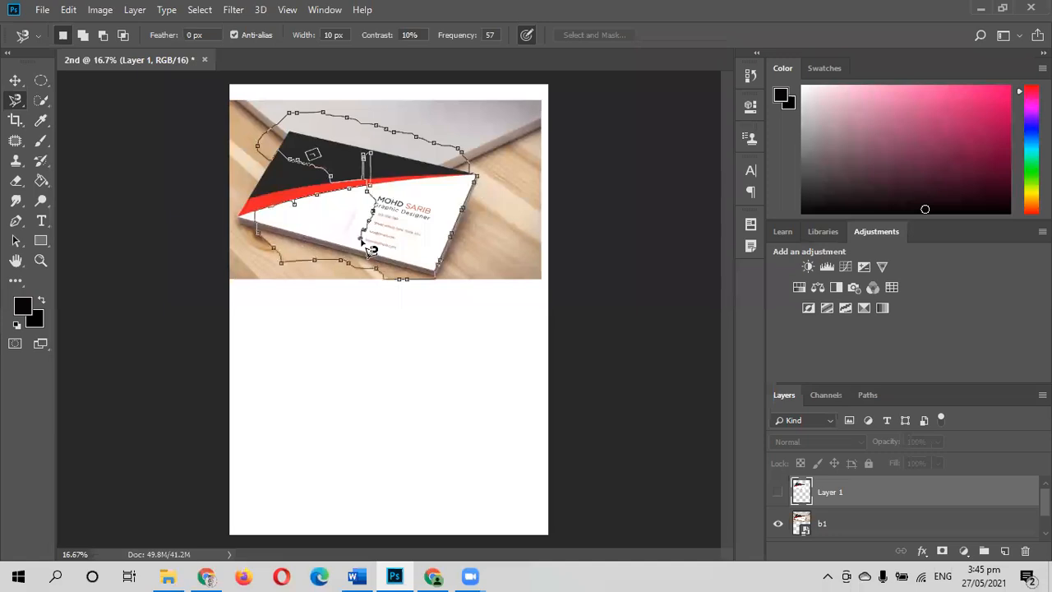
pyautogui.click(368, 156)
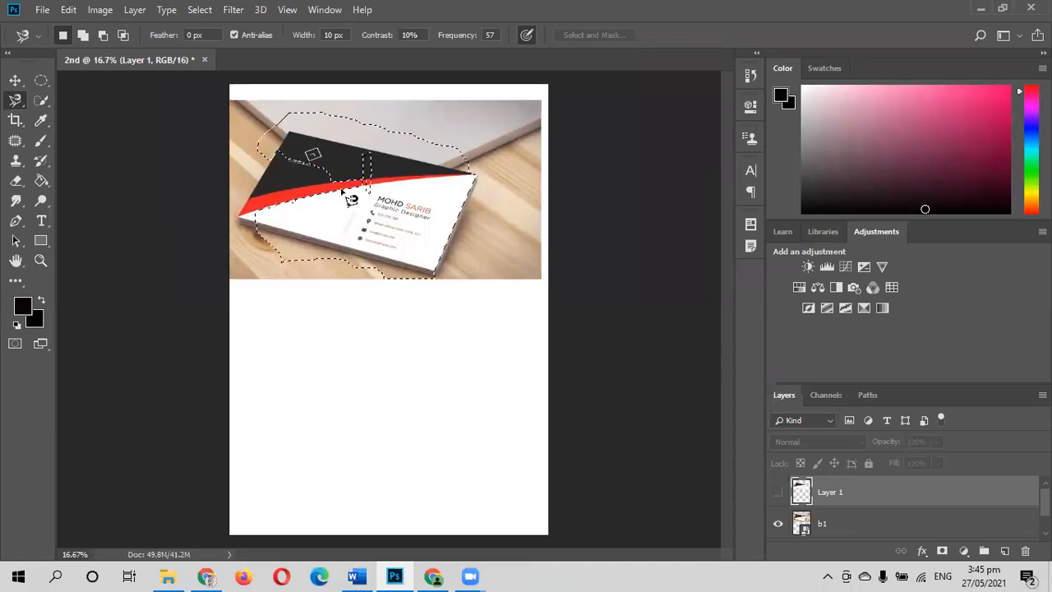
# Trace the business card's whole outline from its lower-left corner with the Magnetic Lasso Tool and copy it to a new layer
pyautogui.click(237, 219)
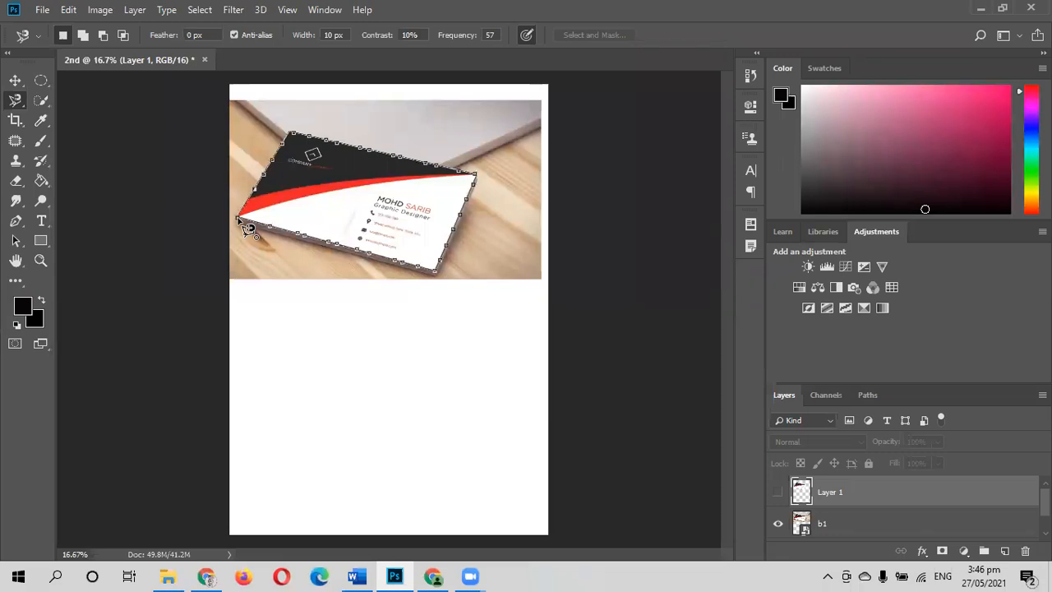
pyautogui.click(245, 227)
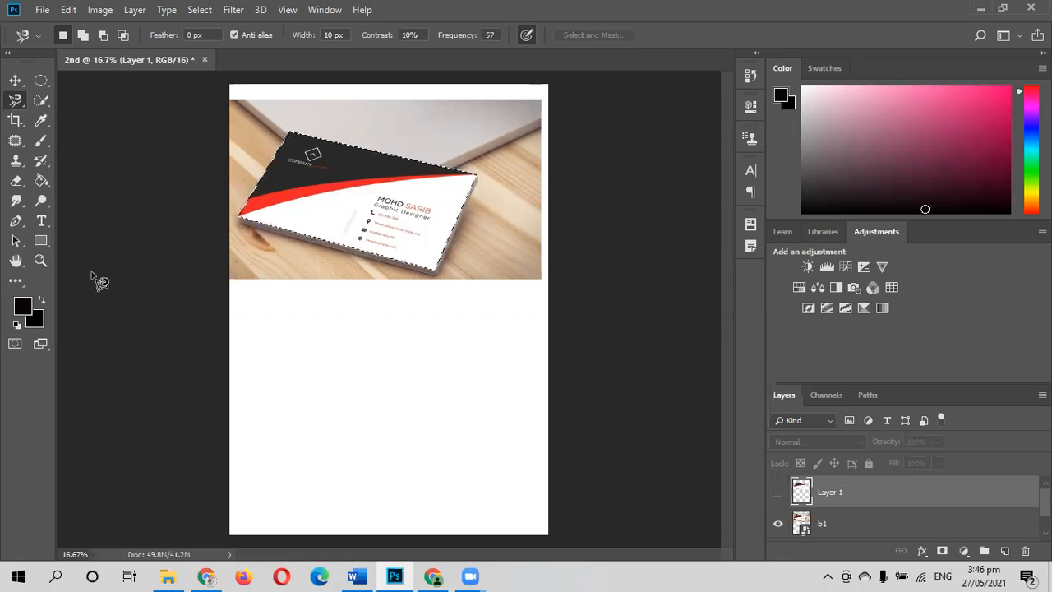
pyautogui.hotkey('ctrl', 'j')
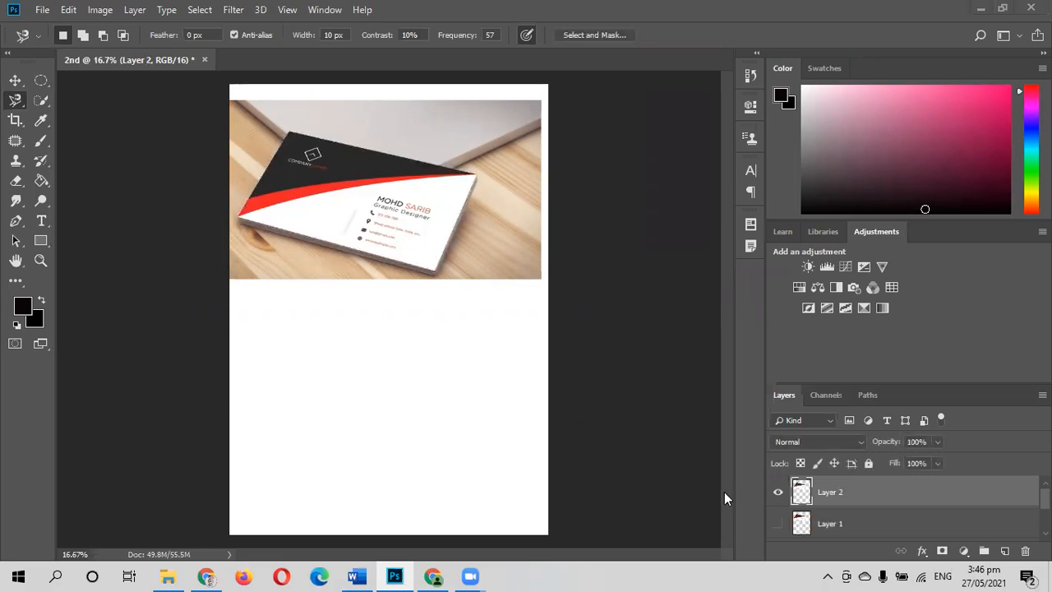
# Hide the b1 layer to examine the extracted card on Layer 2 alone
pyautogui.click(778, 524)
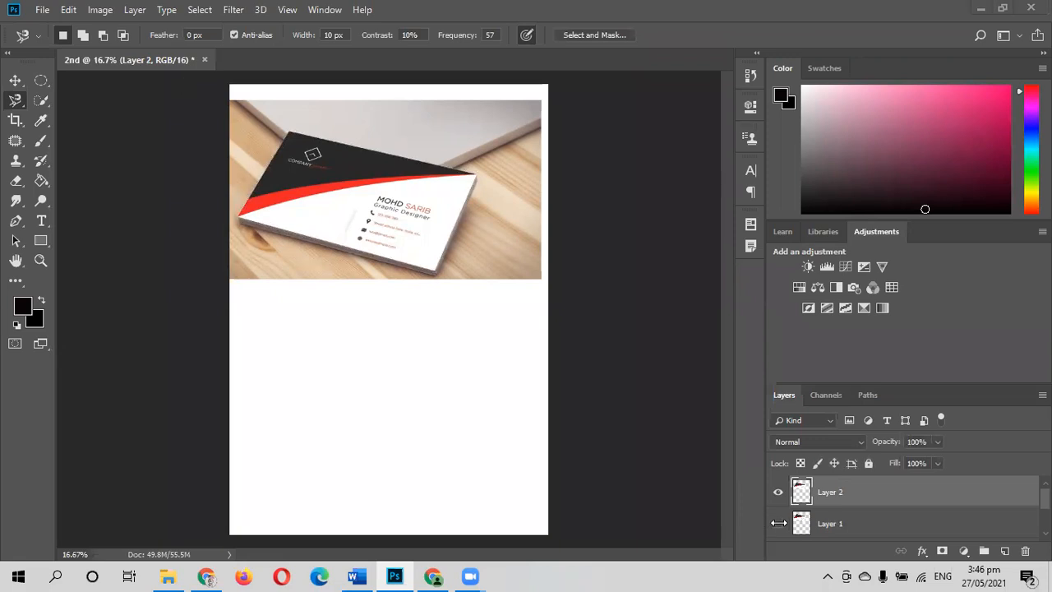
pyautogui.scroll(-2, 858, 520)
pyautogui.scroll(1, 781, 493)
pyautogui.scroll(-1, 779, 494)
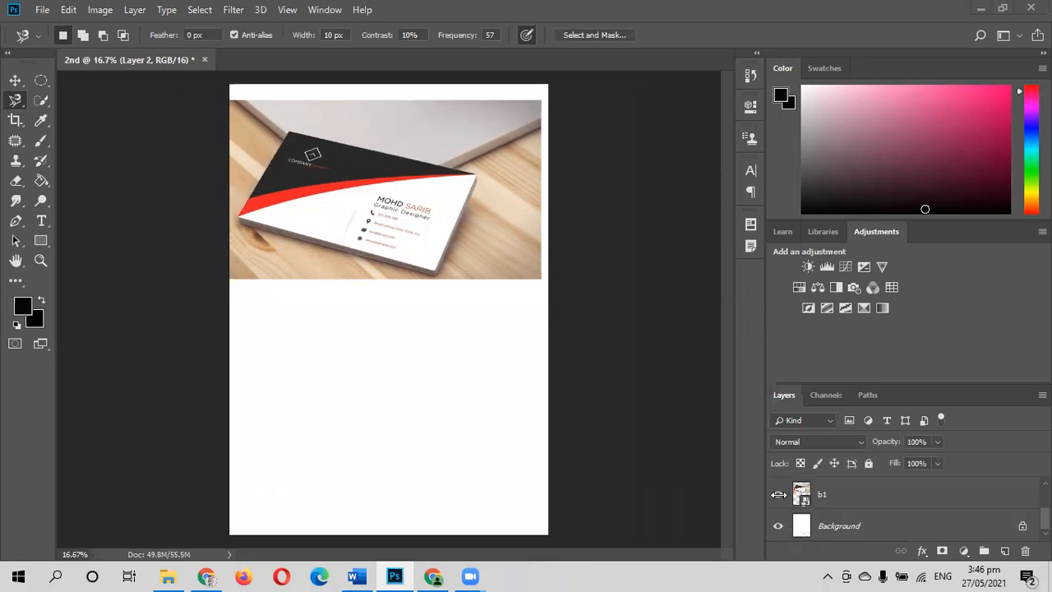
pyautogui.click(778, 494)
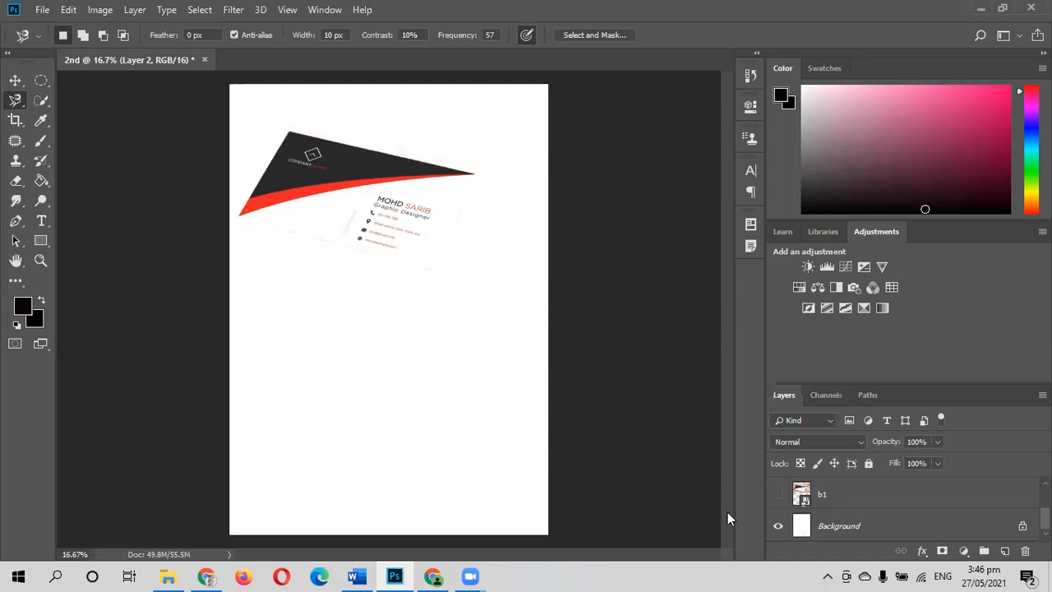
pyautogui.scroll(1, 798, 503)
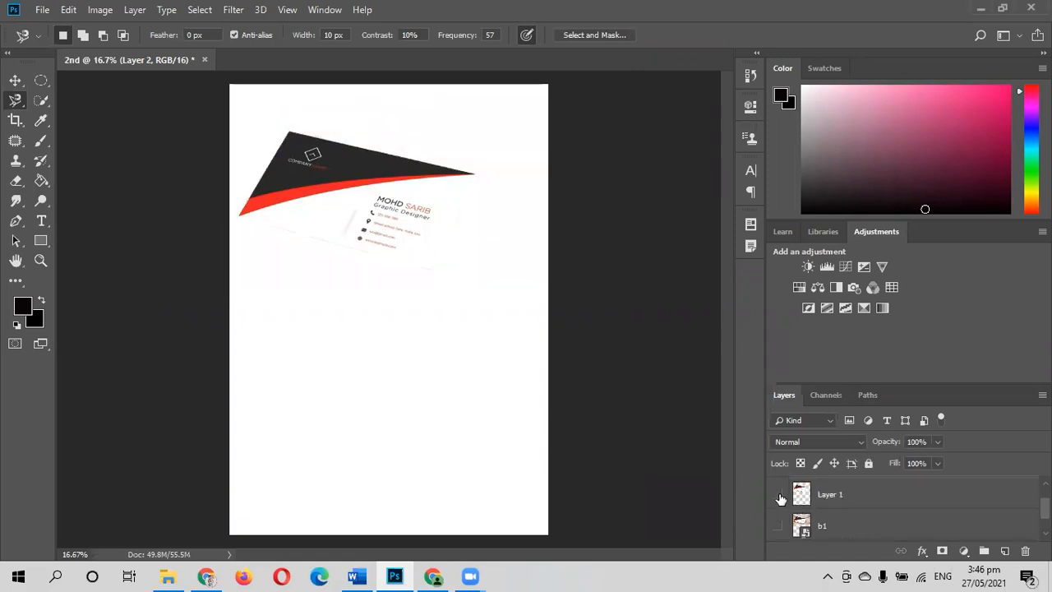
# Try a Perspective transform on the card in Layer 2, narrowing its lower edge
pyautogui.click(778, 495)
pyautogui.rightClick(384, 215)
pyautogui.click(345, 216)
pyautogui.click(834, 495)
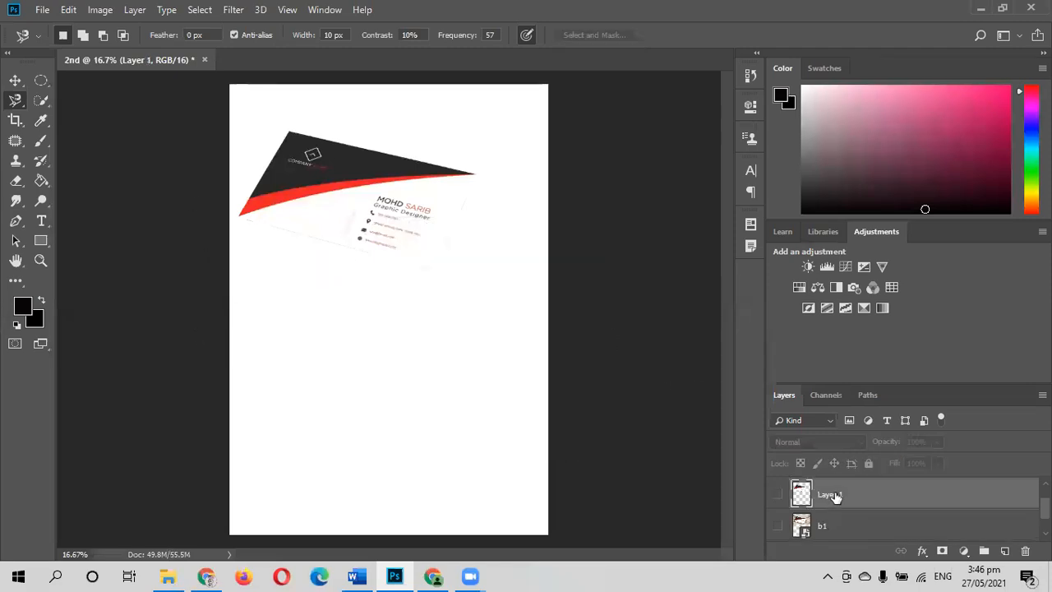
pyautogui.hotkey('ctrl', 'j')
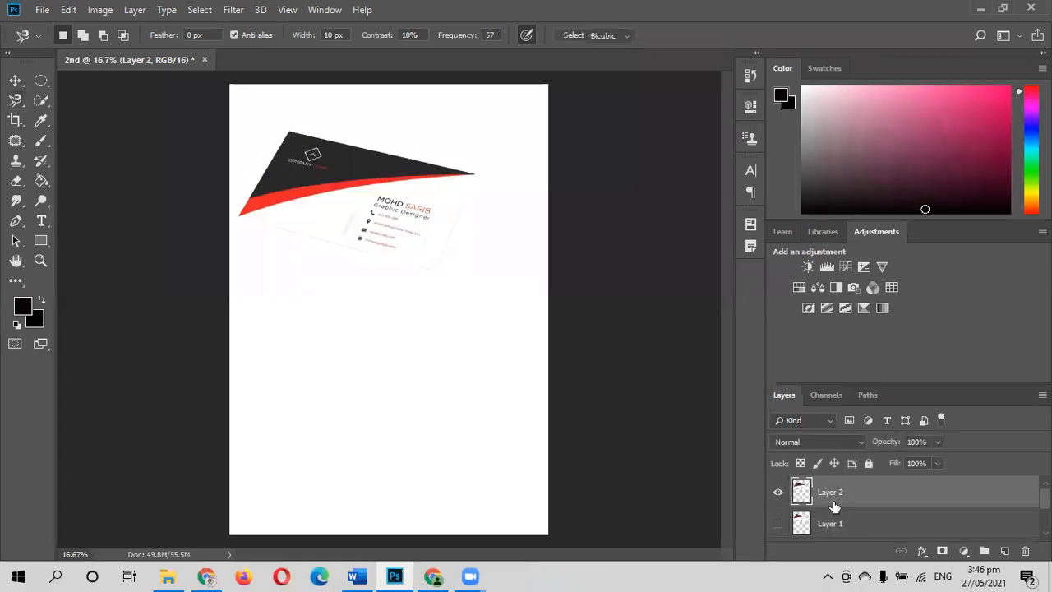
pyautogui.hotkey('ctrl', 't')
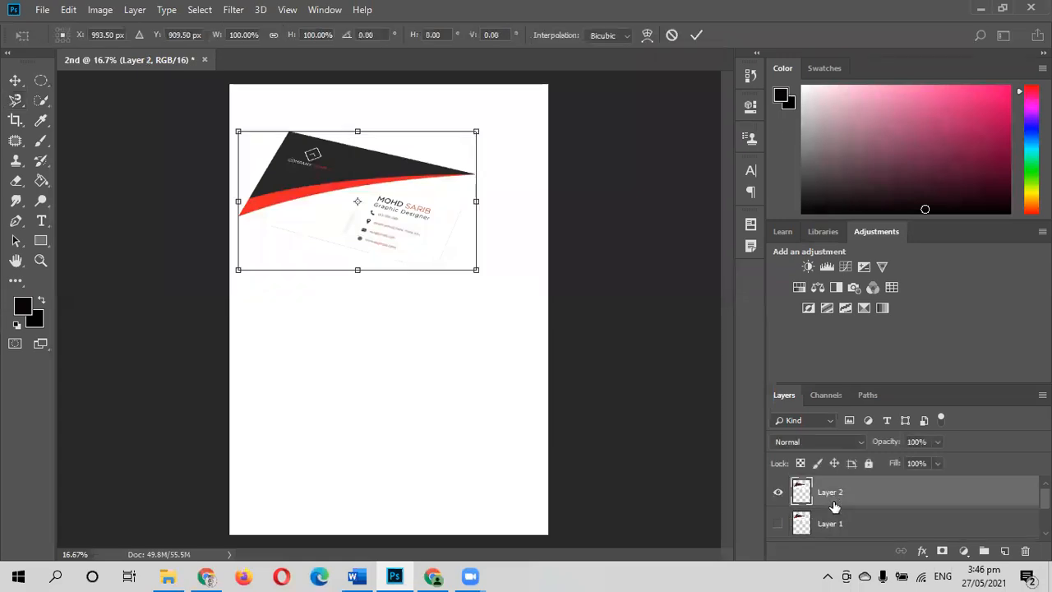
pyautogui.rightClick(391, 220)
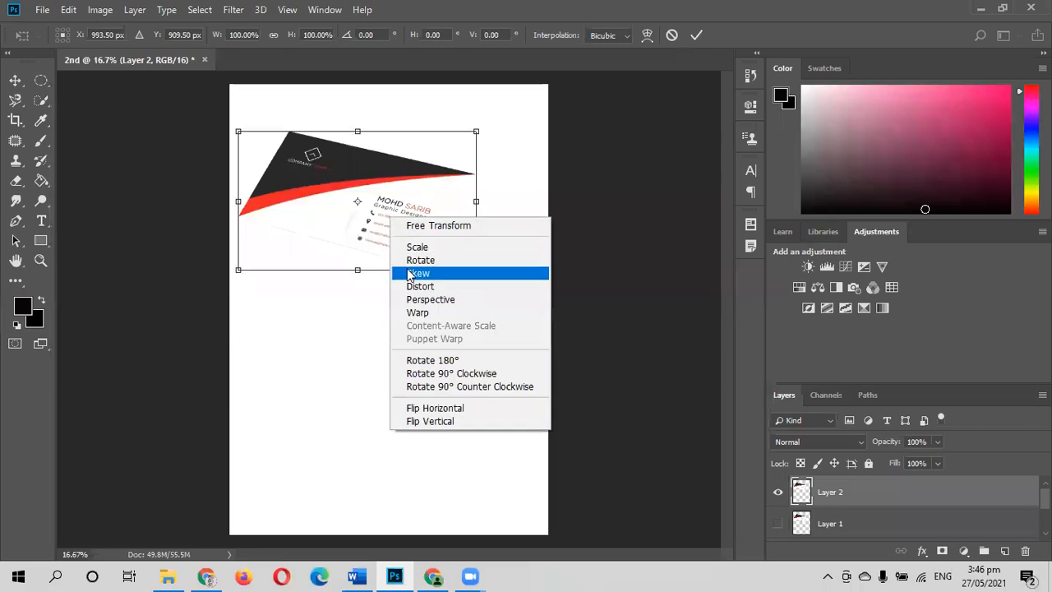
pyautogui.click(413, 300)
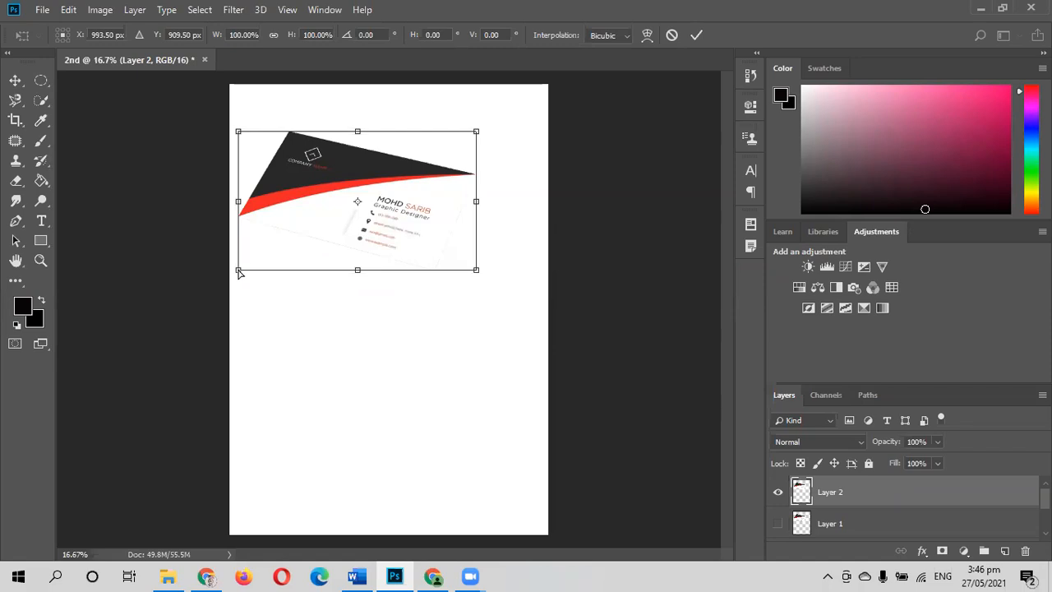
pyautogui.rightClick(332, 218)
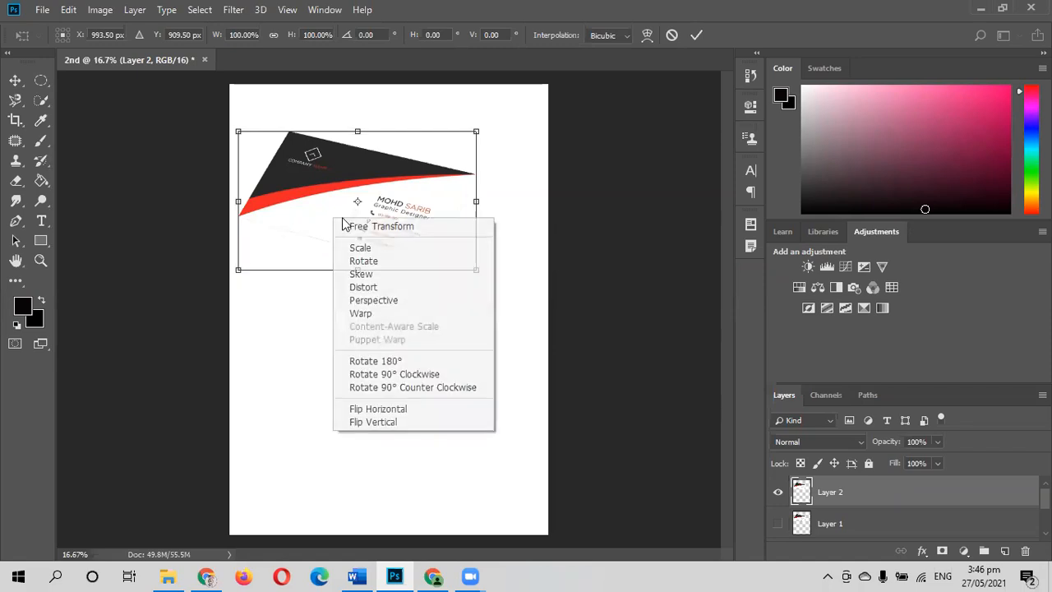
pyautogui.click(377, 300)
pyautogui.moveTo(237, 272); pyautogui.dragTo(267, 270)
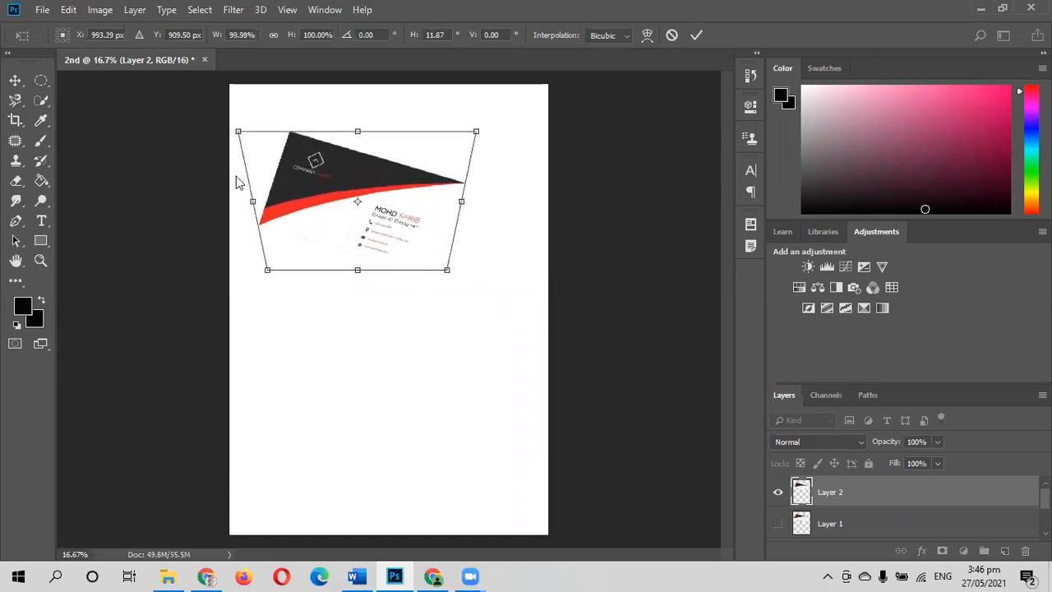
# Try shortening the card's left edge within the Perspective transform, and cancel the whole transform
pyautogui.moveTo(238, 133); pyautogui.dragTo(259, 152)
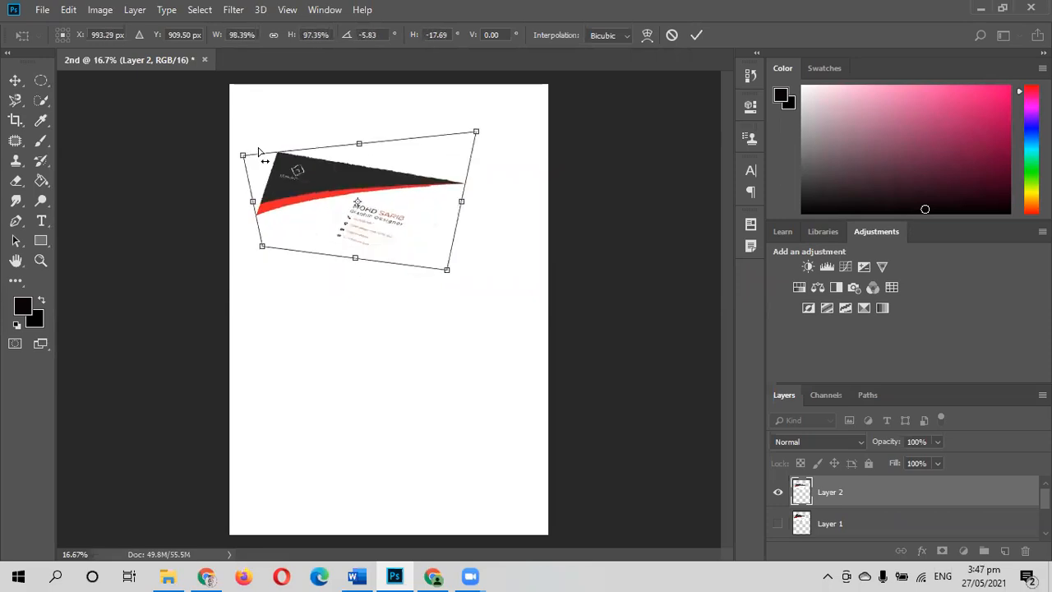
pyautogui.hotkey('ctrl', 'z')
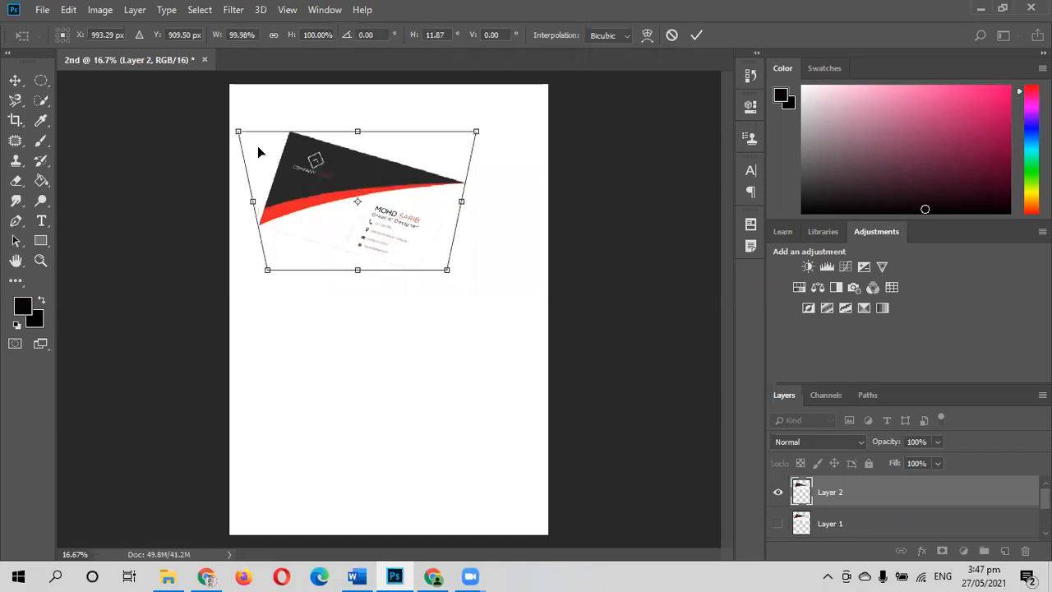
pyautogui.hotkey('ctrl', 'z')
pyautogui.hotkey('ctrl', 'z')
pyautogui.hotkey('ctrl', 'z')
pyautogui.hotkey('ctrl', 'z')
pyautogui.hotkey('ctrl', 'z')
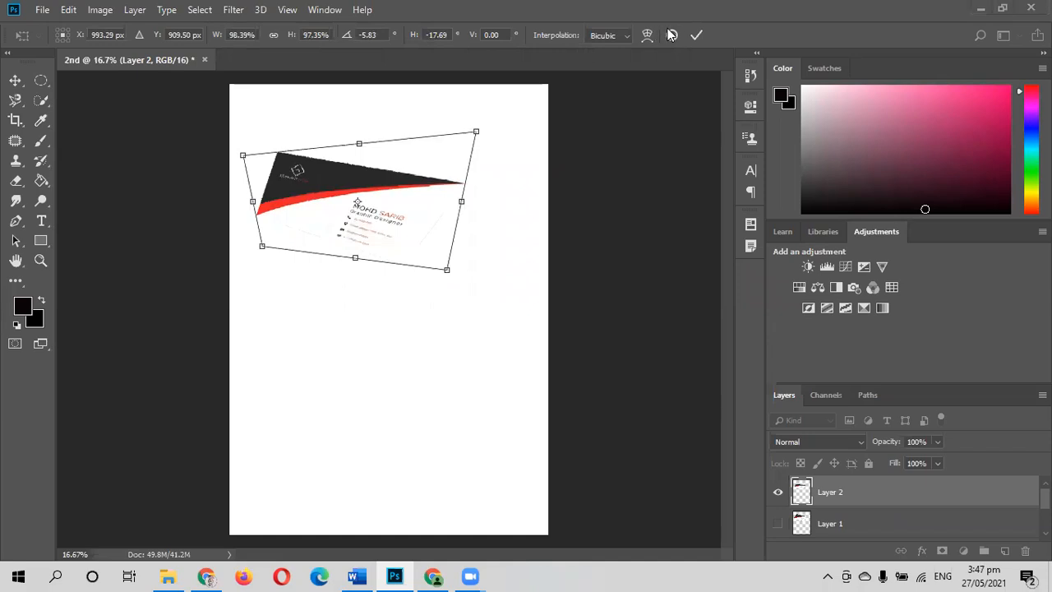
pyautogui.press('Return')
pyautogui.press('l')
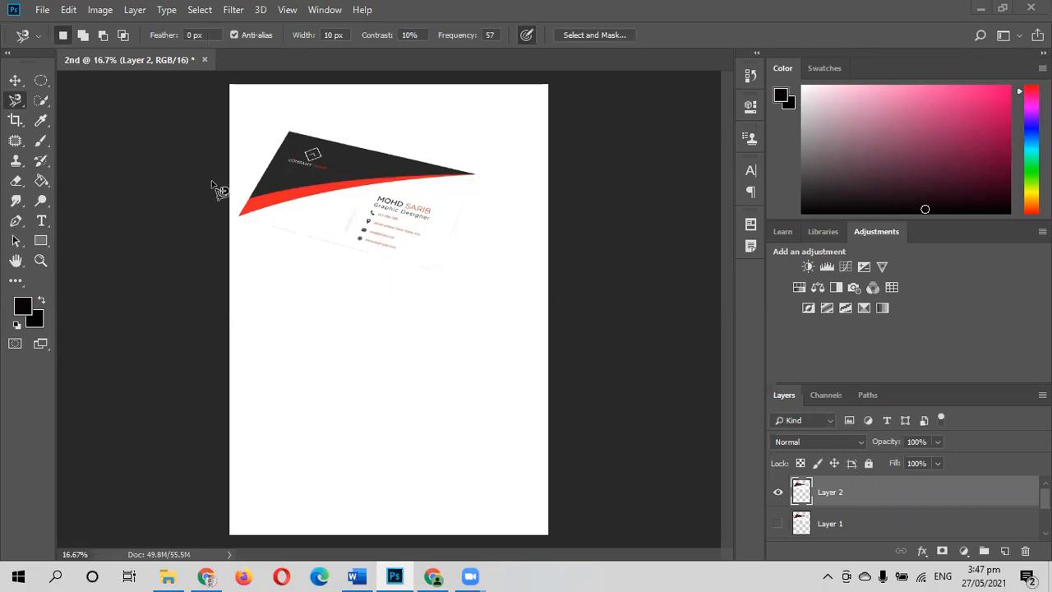
# Activate the Crop Tool, hide Layer 2 and show the b1 photo layer
pyautogui.click(16, 121)
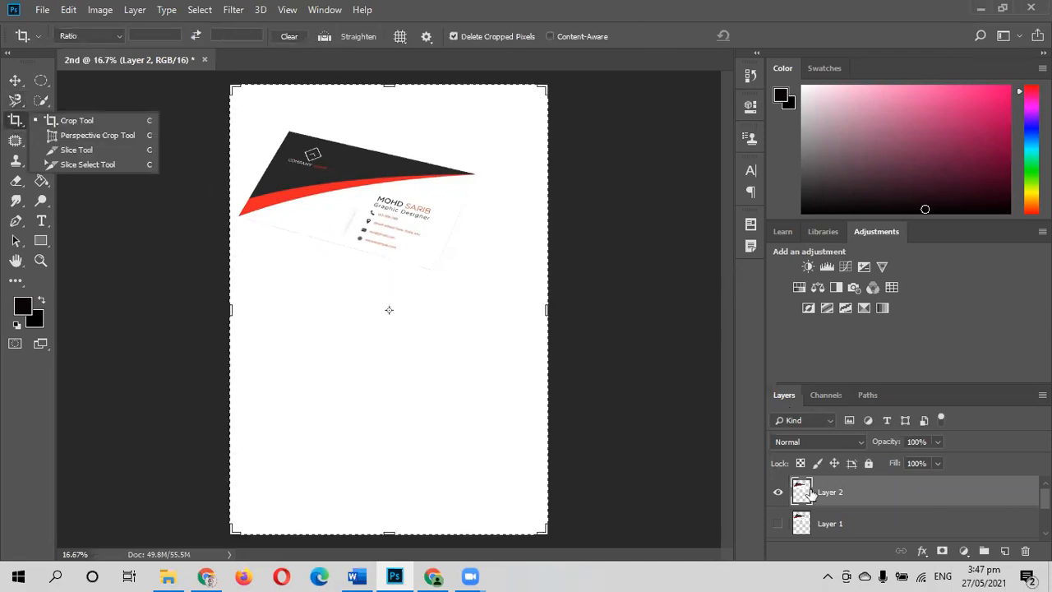
pyautogui.click(777, 496)
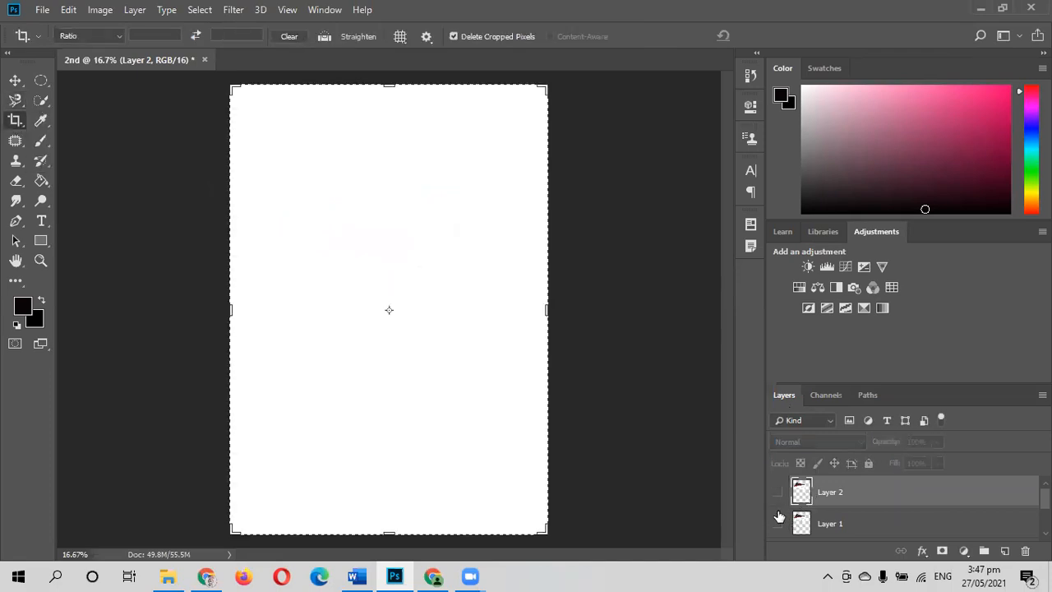
pyautogui.scroll(-2, 781, 518)
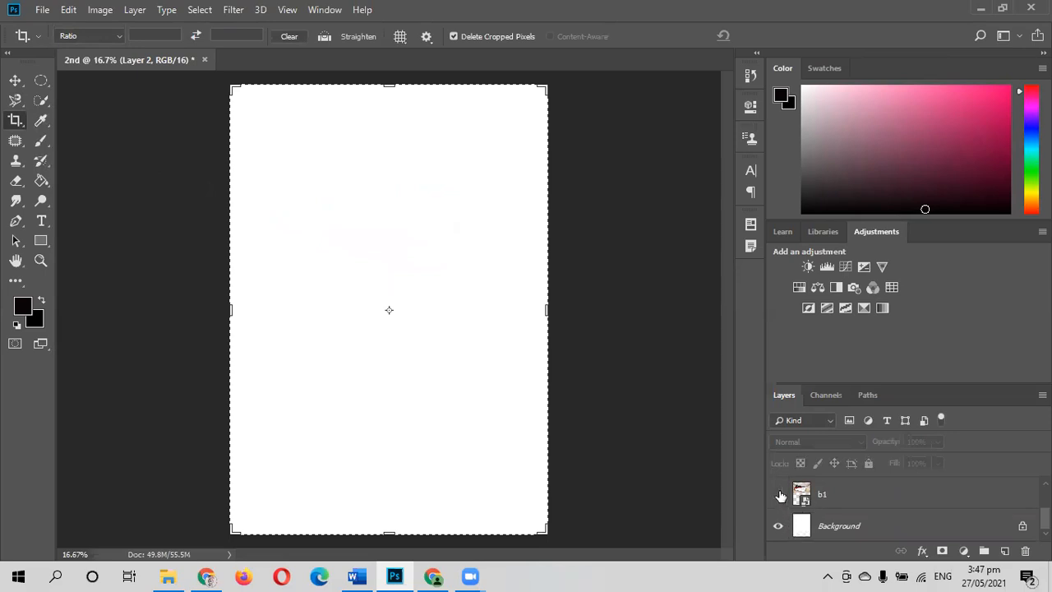
pyautogui.click(777, 494)
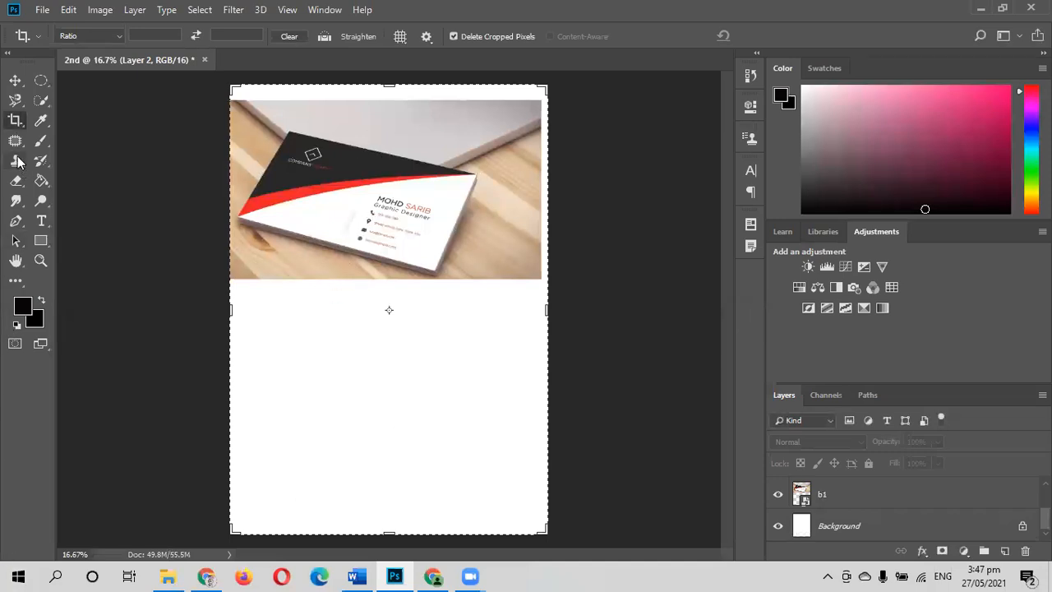
# Switch to the Perspective Crop Tool and try to place its first point on the card's upper corner
pyautogui.rightClick(15, 121)
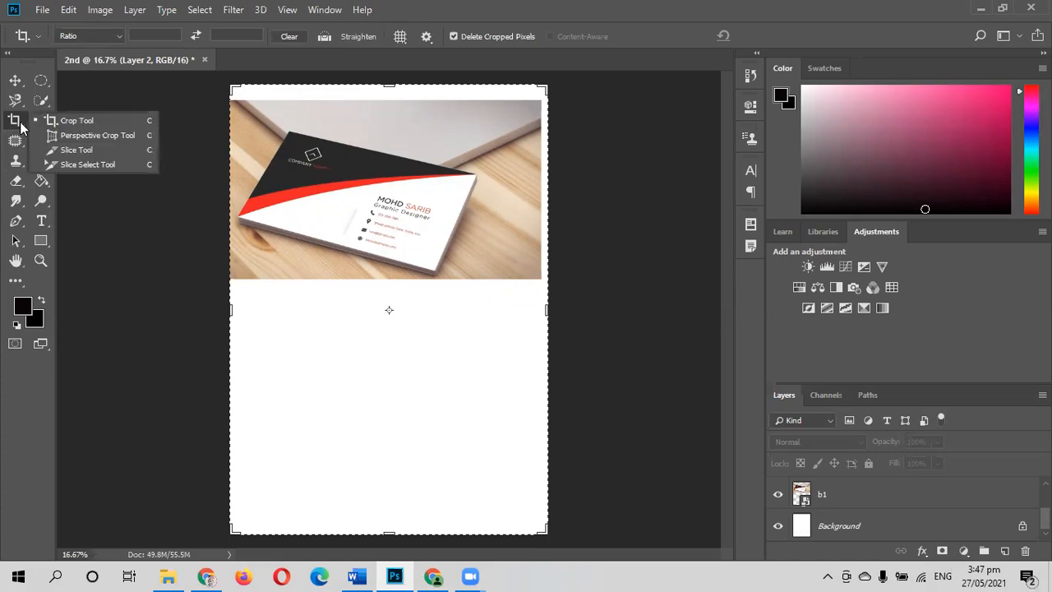
pyautogui.click(83, 135)
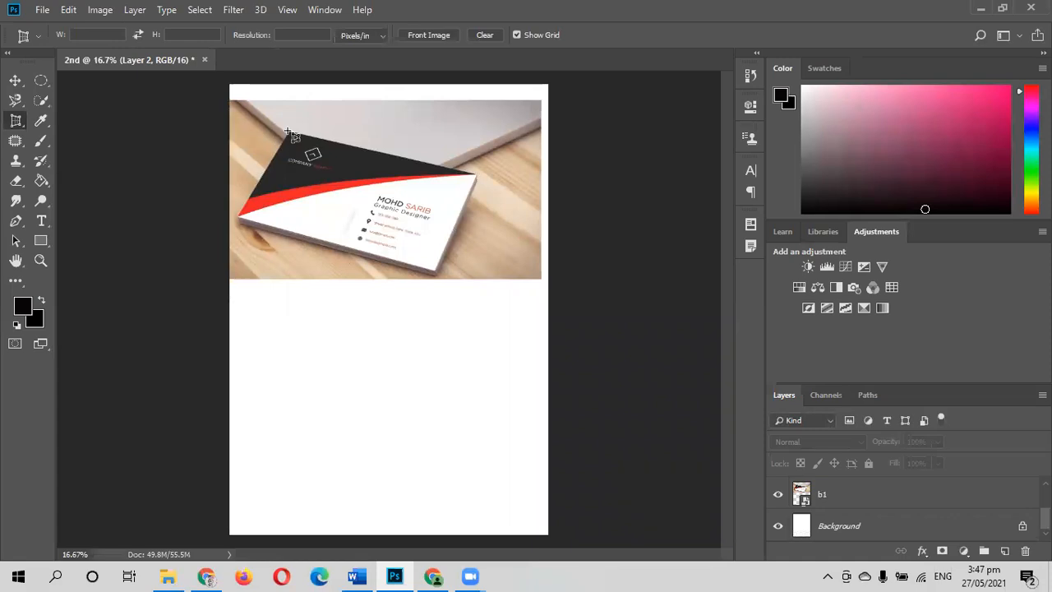
pyautogui.click(287, 130)
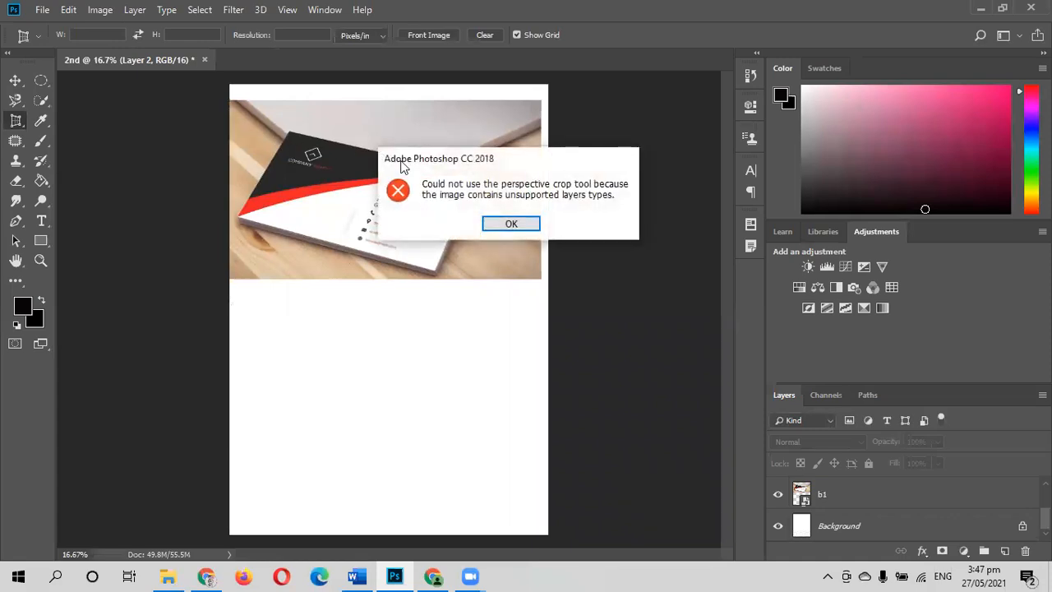
pyautogui.click(510, 225)
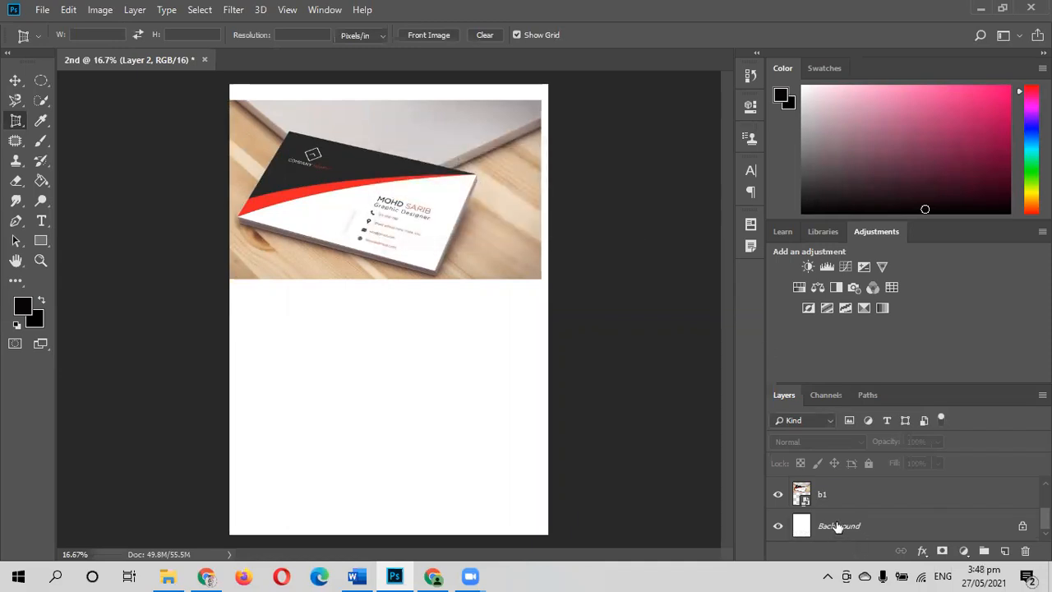
# Select the b1 layer and try again to start a perspective crop at the card's upper corner
pyautogui.click(859, 501)
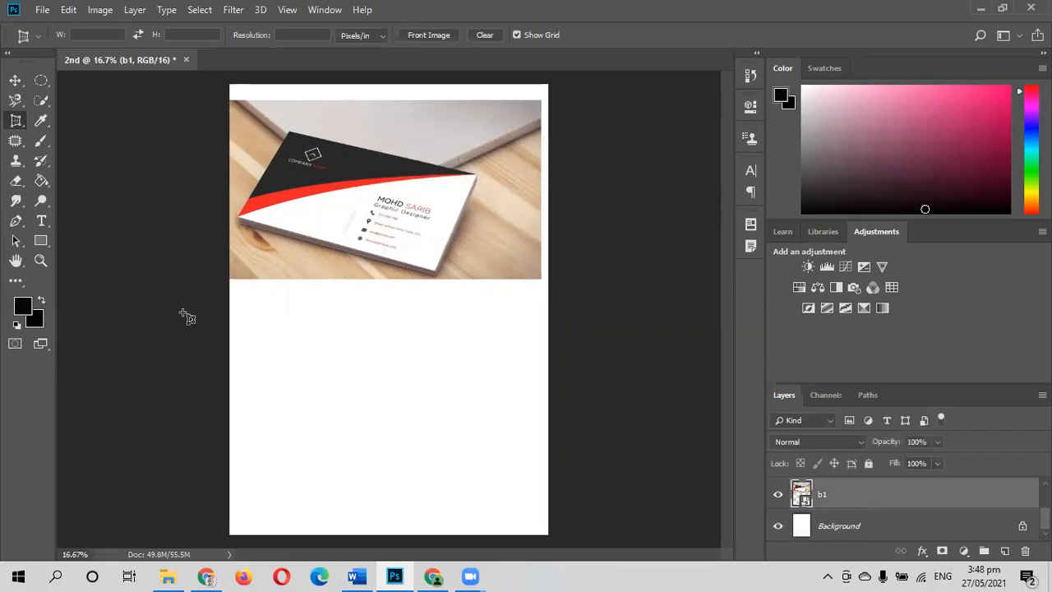
pyautogui.click(286, 129)
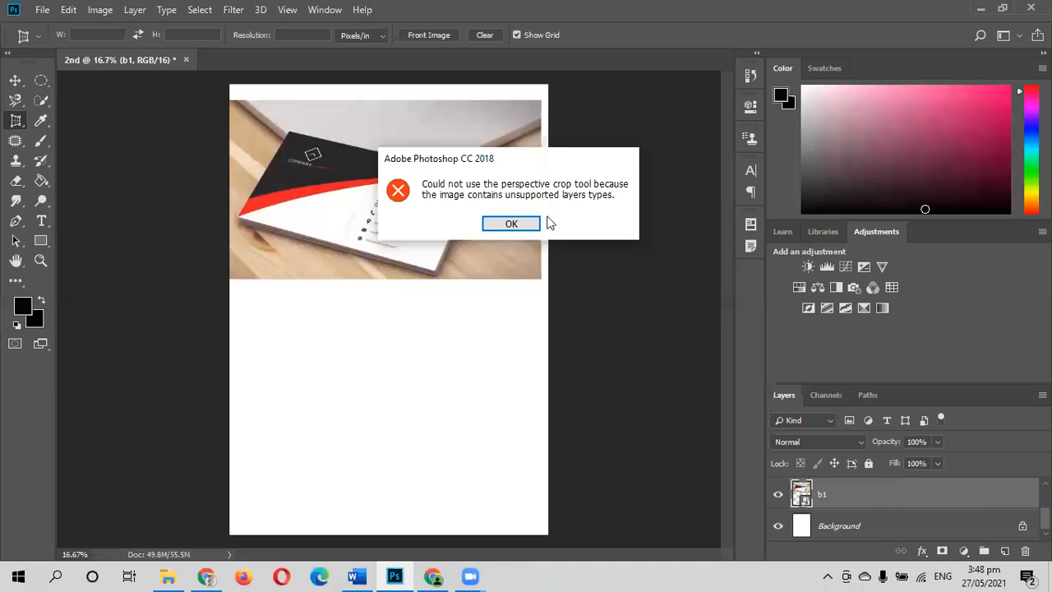
pyautogui.click(518, 225)
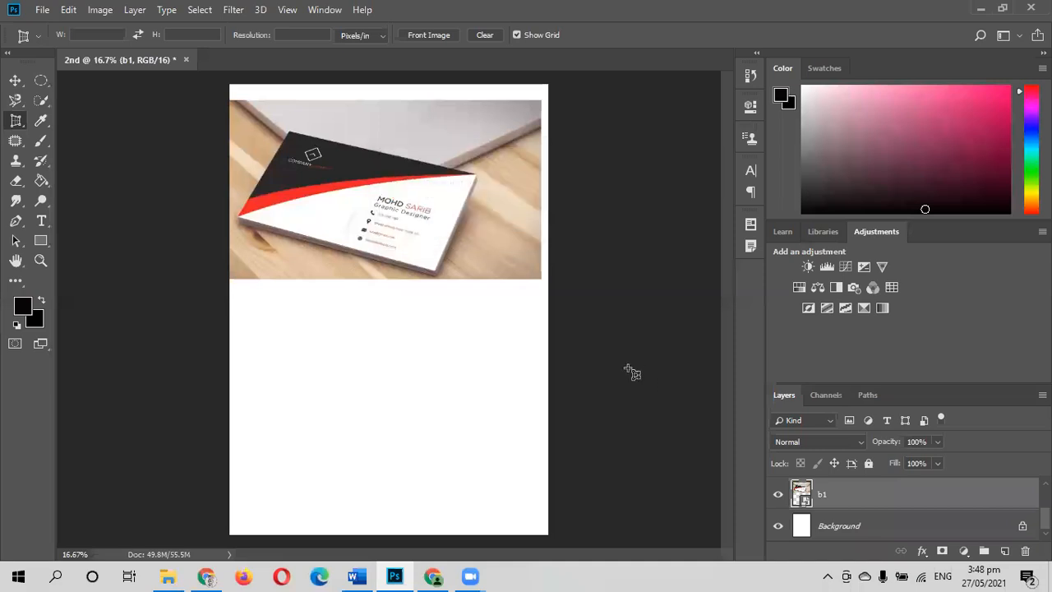
pyautogui.click(288, 134)
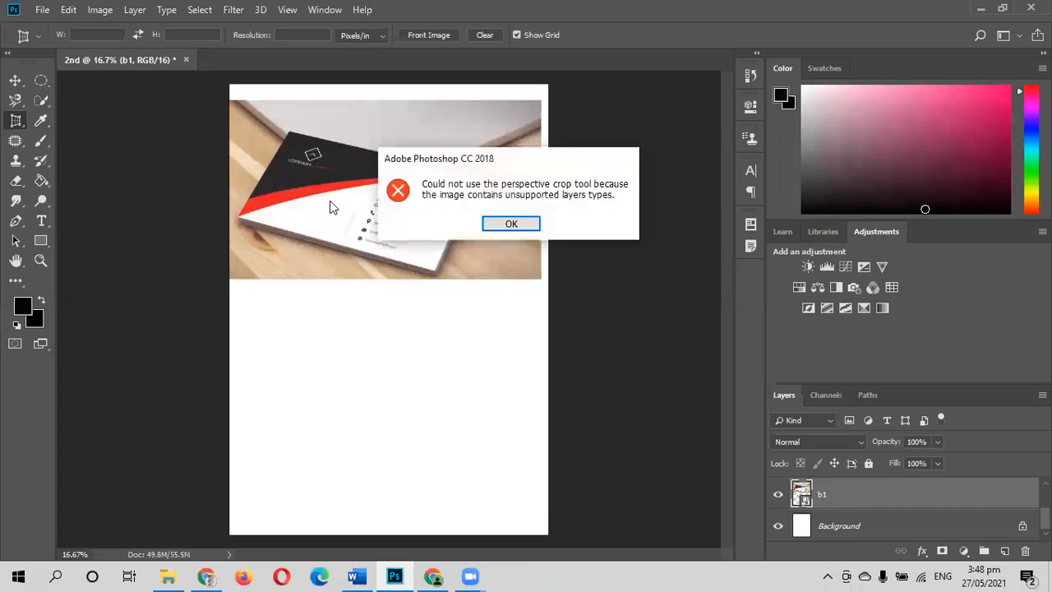
pyautogui.click(506, 224)
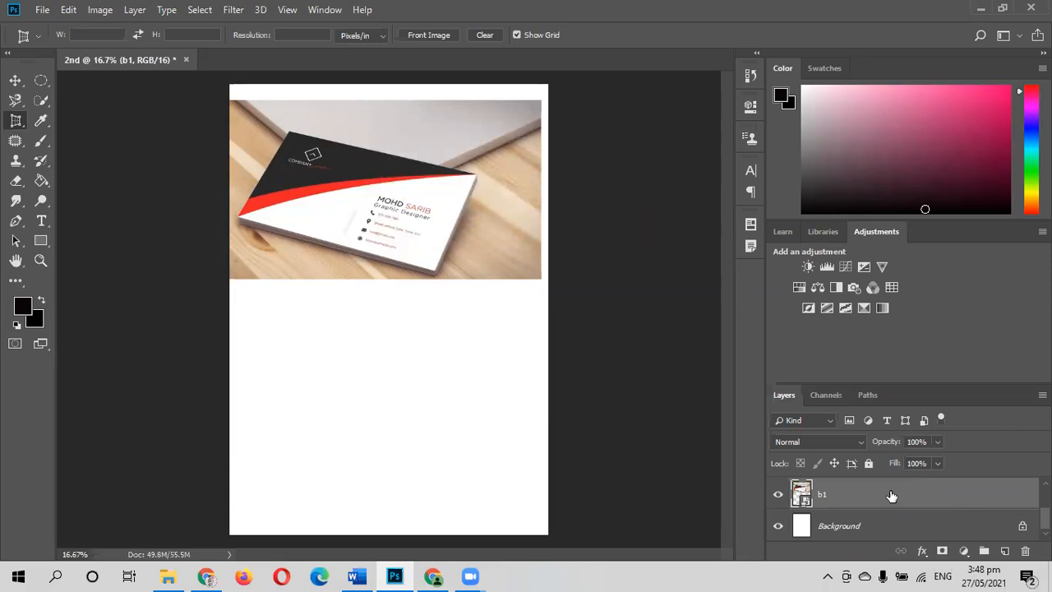
# Hide b1, show Layer 1, and try starting the perspective crop on the extracted card's upper corner
pyautogui.scroll(1, 874, 496)
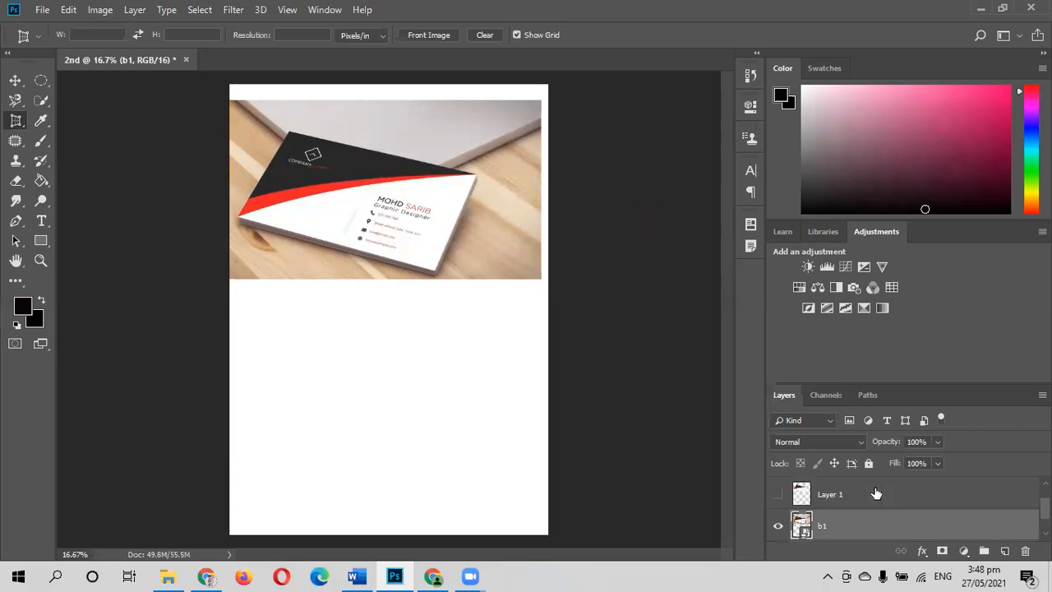
pyautogui.click(777, 527)
pyautogui.click(777, 495)
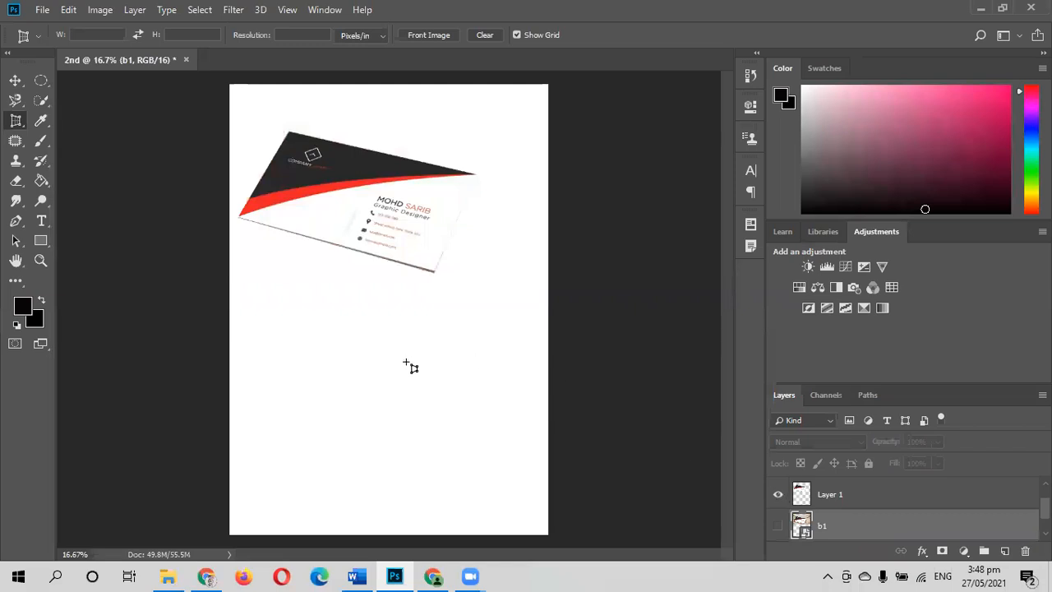
pyautogui.click(287, 132)
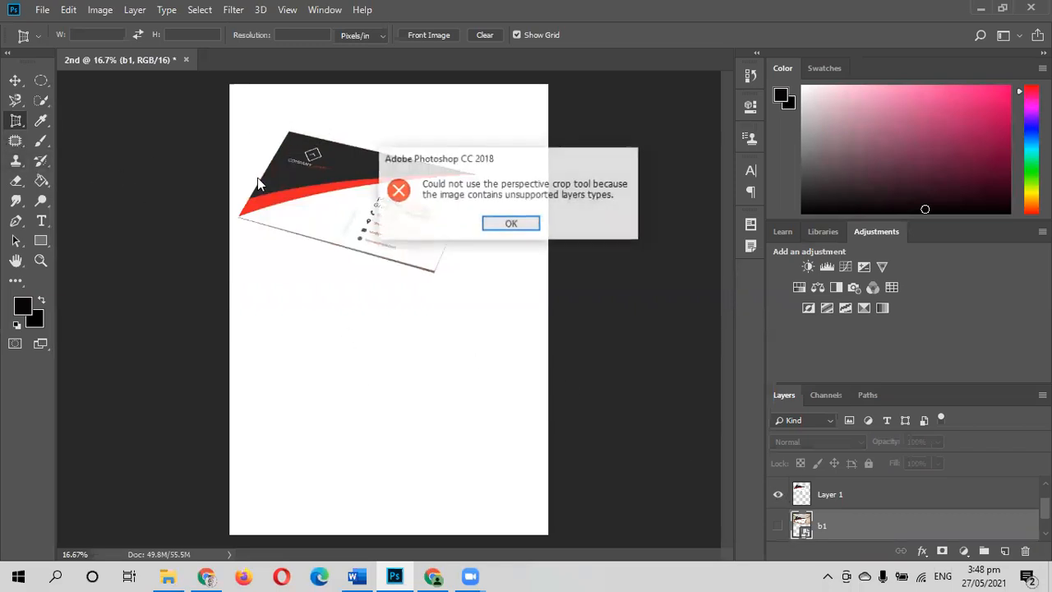
pyautogui.click(510, 223)
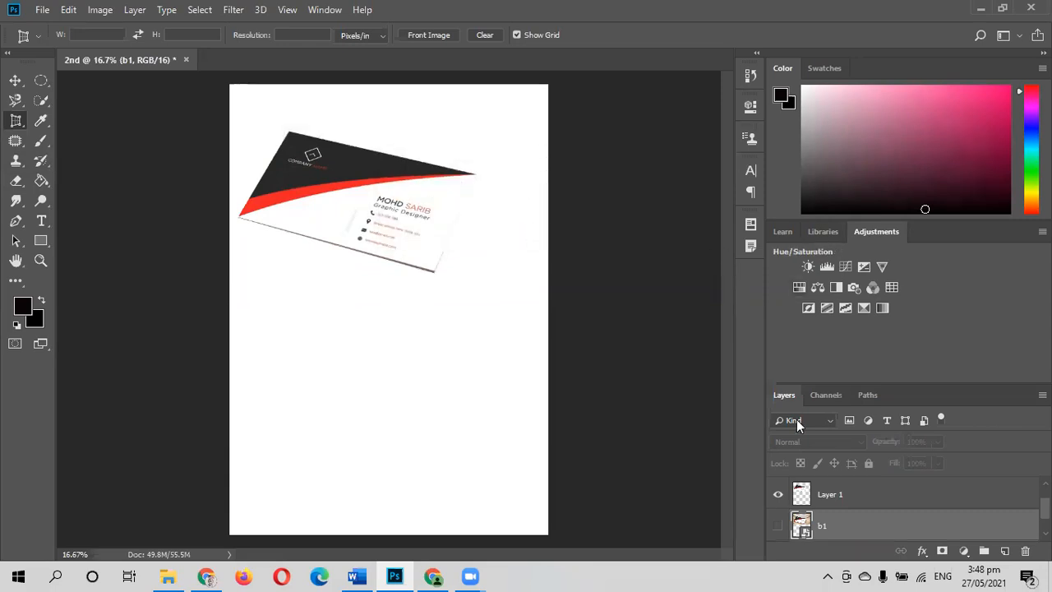
# Make Layer 1 the active layer and retry the perspective crop at the card's upper corner
pyautogui.click(846, 498)
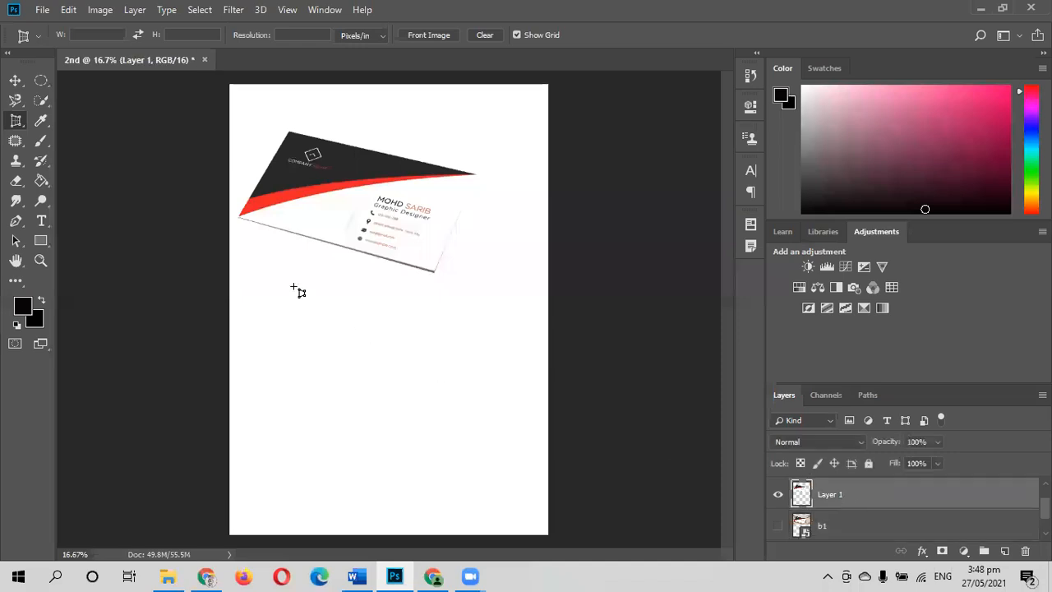
pyautogui.click(288, 133)
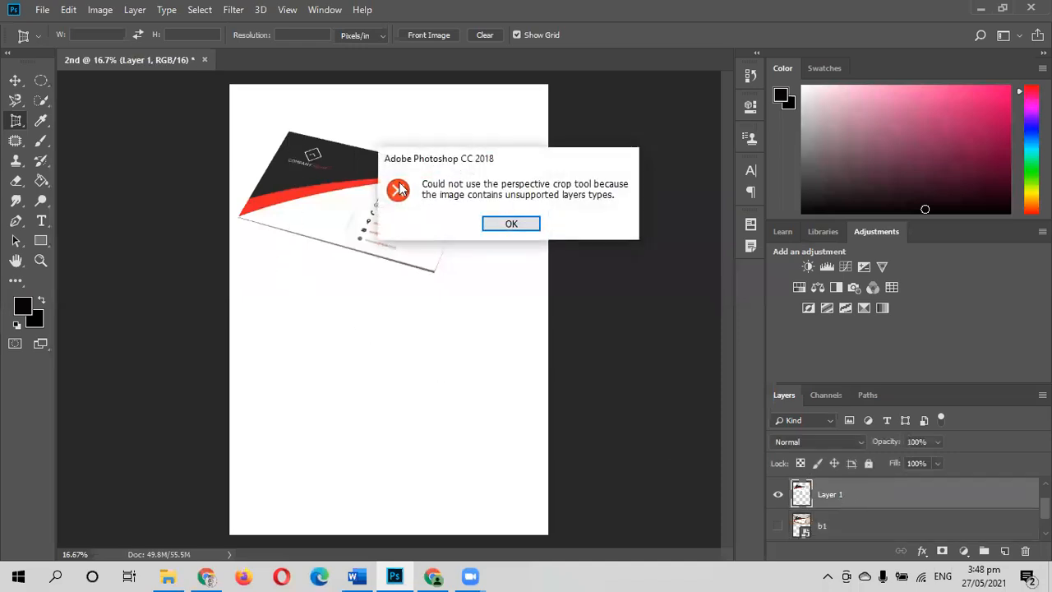
pyautogui.click(511, 224)
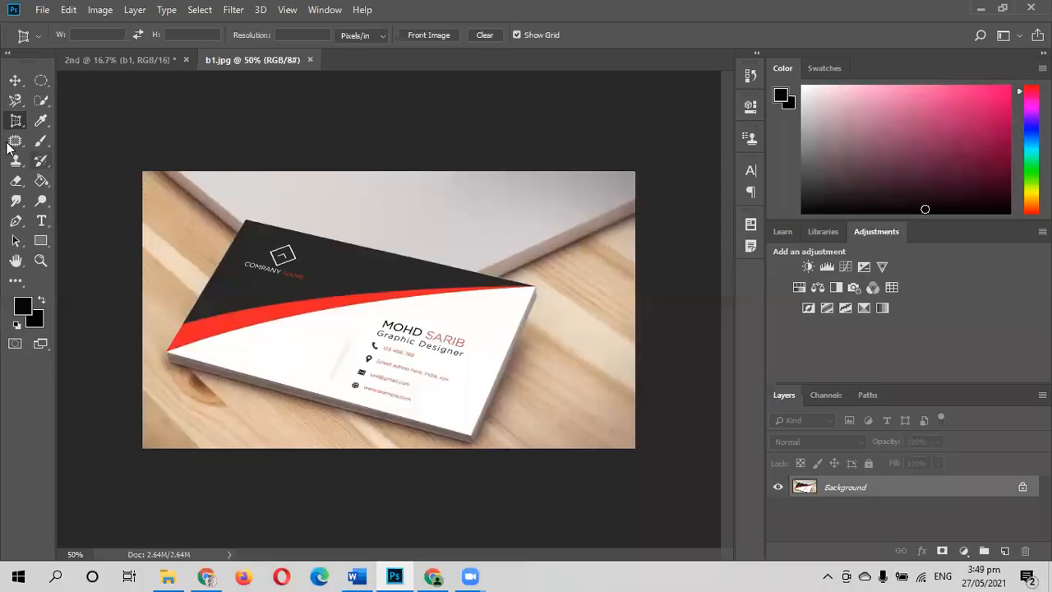
# Activate the Perspective Crop Tool, duplicate the Background layer of b1.jpg, and hide the original Background
pyautogui.click(12, 124)
pyautogui.hotkey('ctrl', 'j')
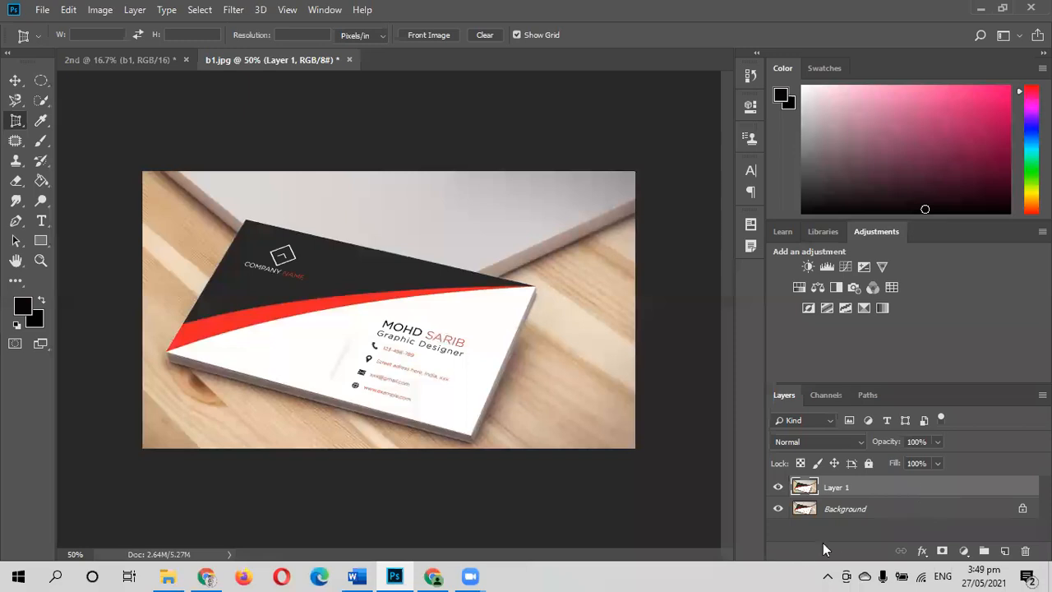
pyautogui.click(776, 509)
pyautogui.click(777, 509)
pyautogui.click(777, 509)
# Perspective-crop the image to the business card by placing the crop points on its four corners, and apply the crop
pyautogui.click(245, 221)
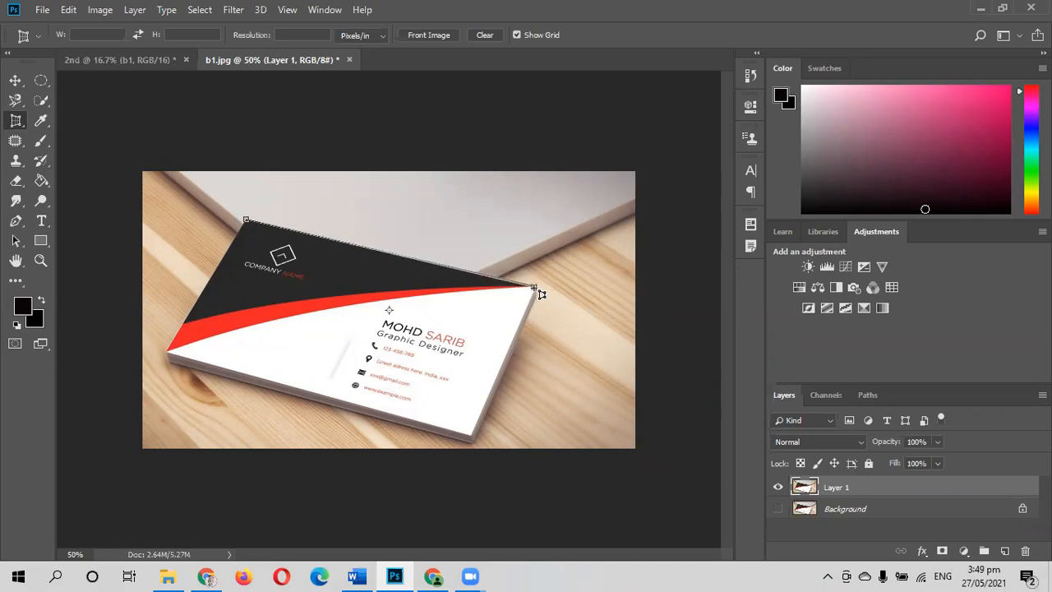
pyautogui.click(534, 286)
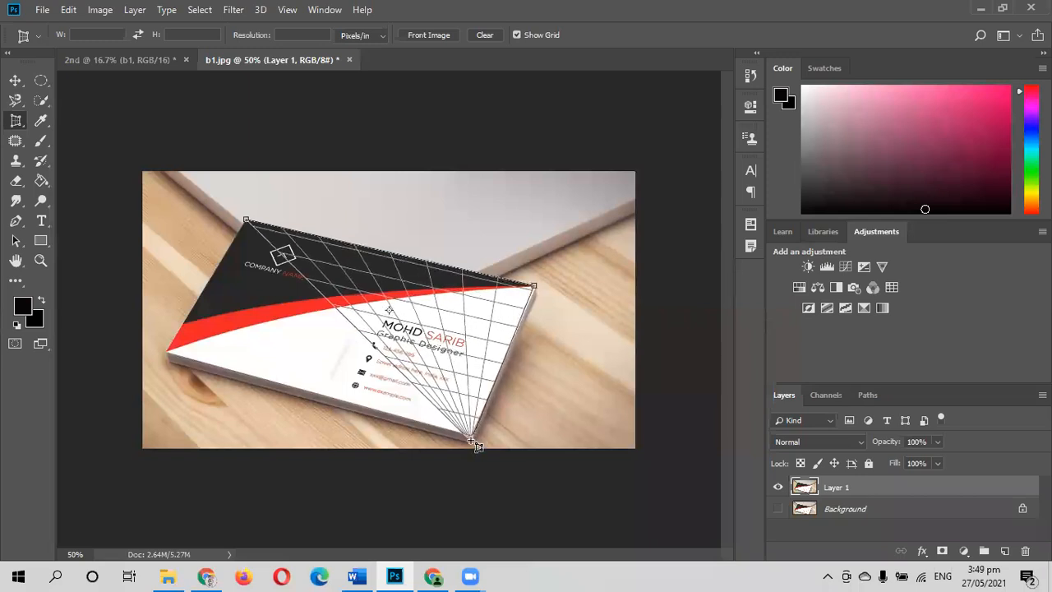
pyautogui.click(471, 439)
pyautogui.click(170, 358)
pyautogui.moveTo(176, 363); pyautogui.dragTo(171, 359)
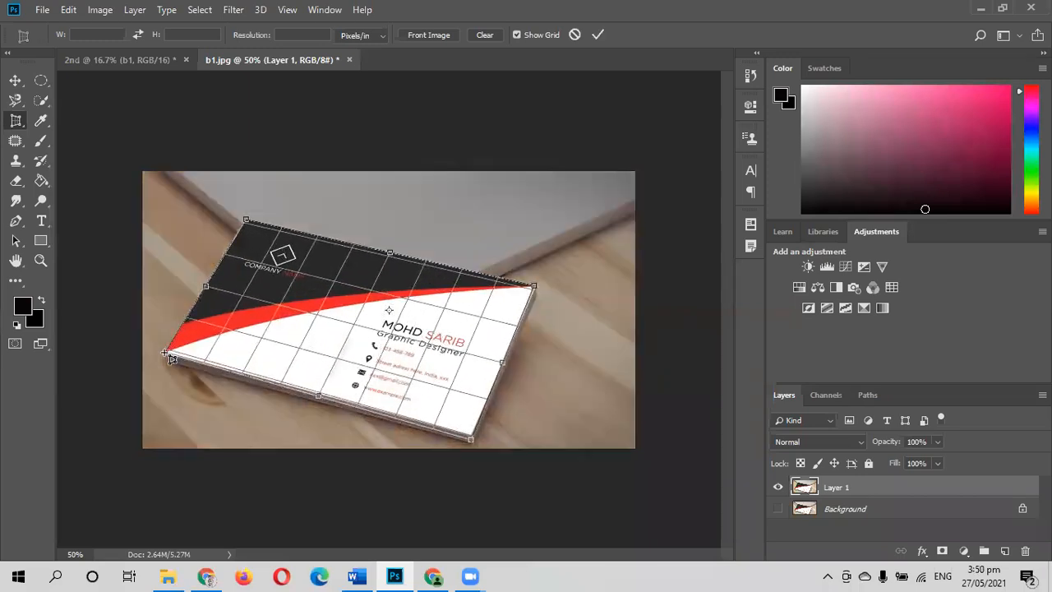
pyautogui.click(594, 36)
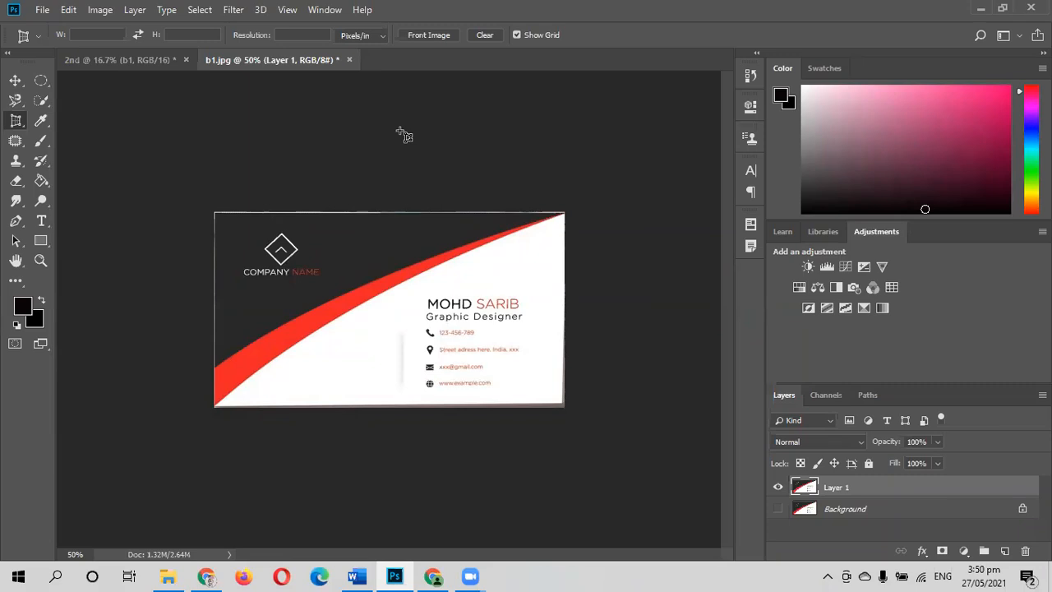
# Check the cropped Background with Layer 1 hidden, show both layers, and compare the image before and after the perspective crop
pyautogui.click(778, 487)
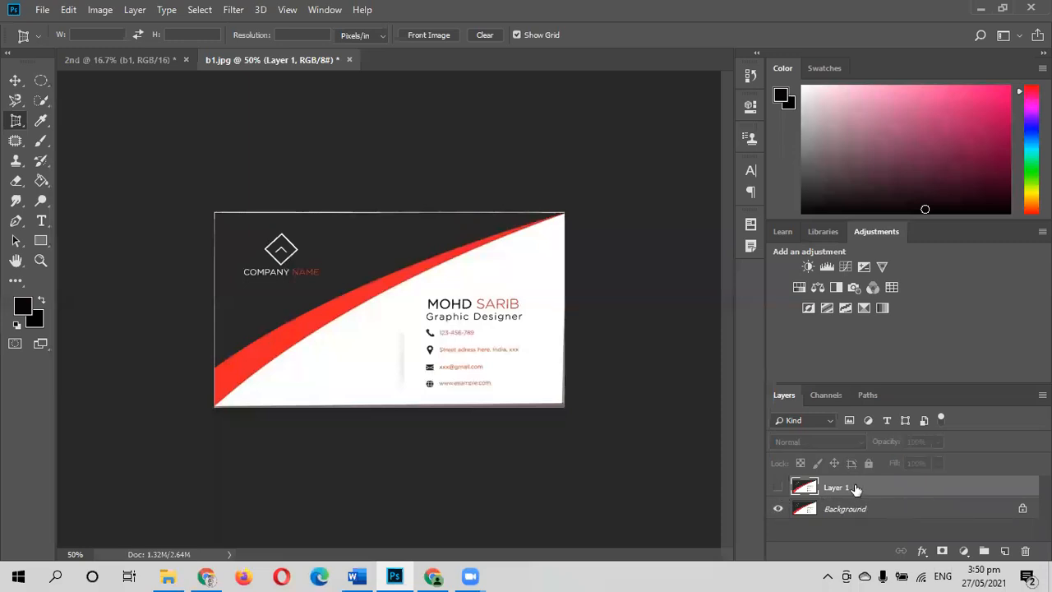
pyautogui.click(846, 509)
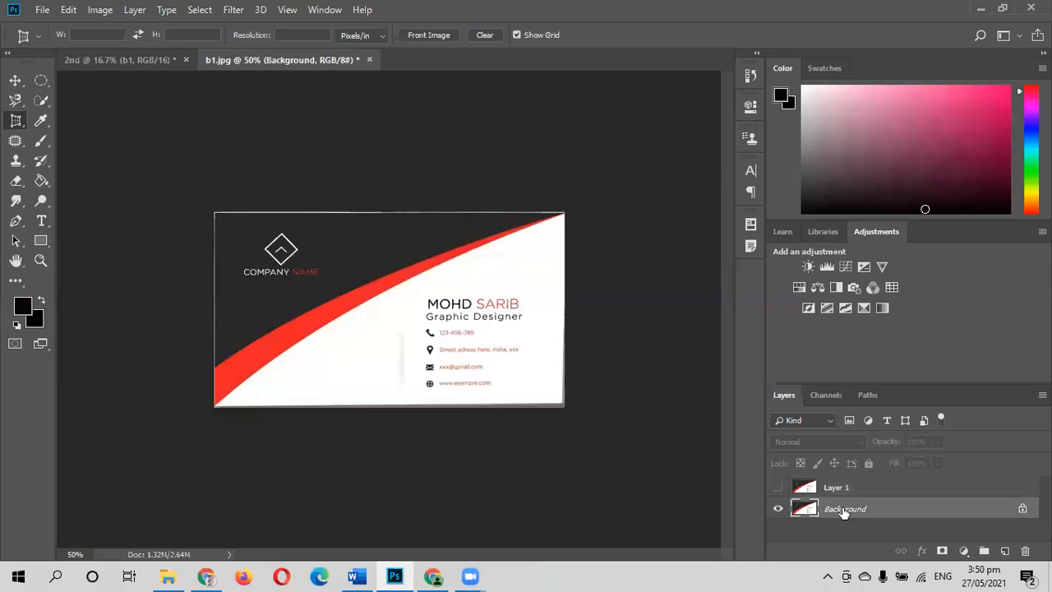
pyautogui.click(778, 489)
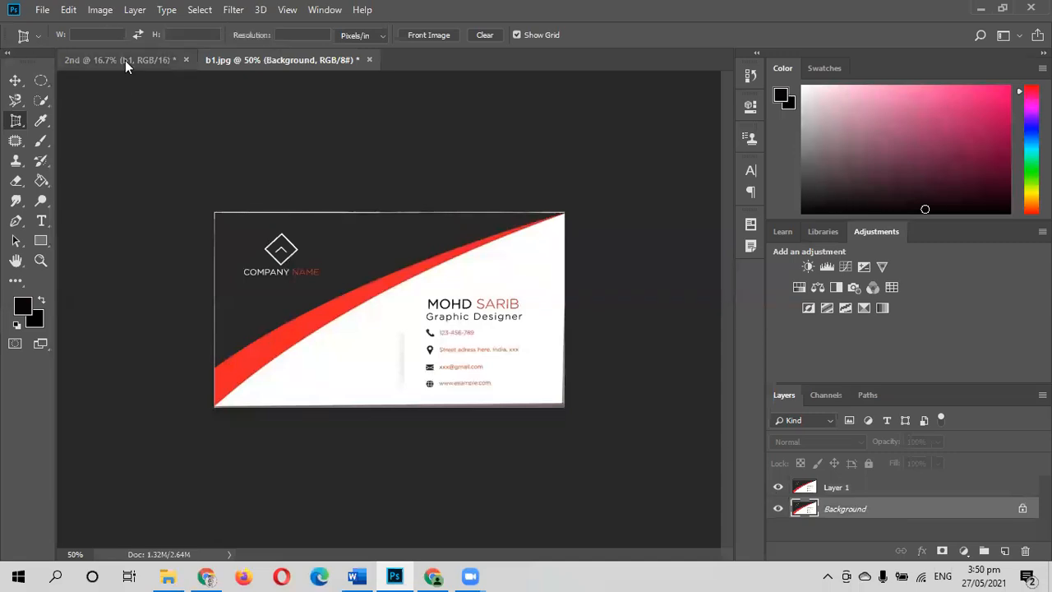
pyautogui.hotkey('ctrl', 'z')
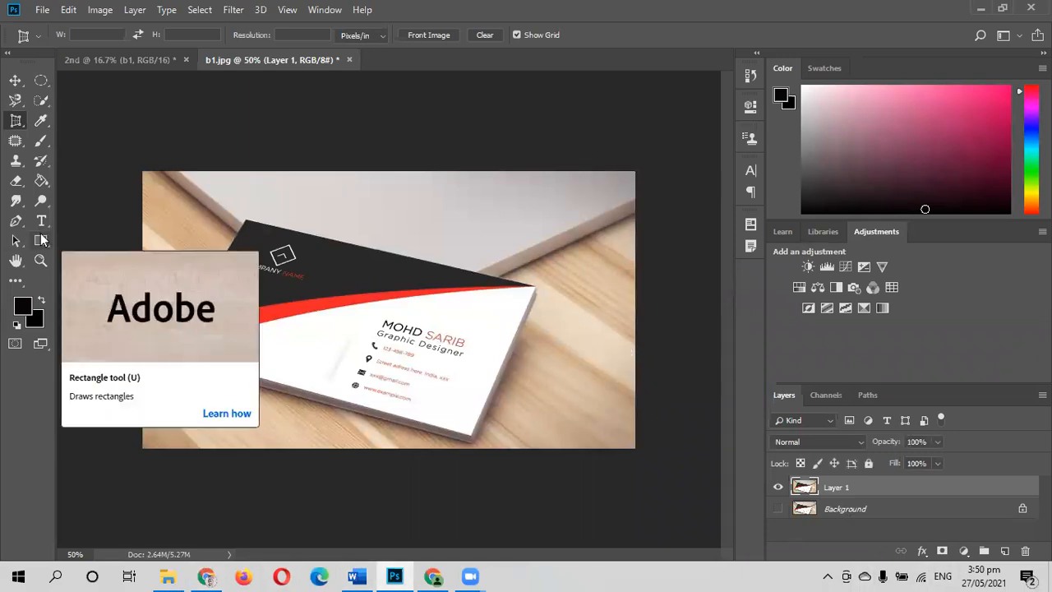
pyautogui.hotkey('ctrl', 'z')
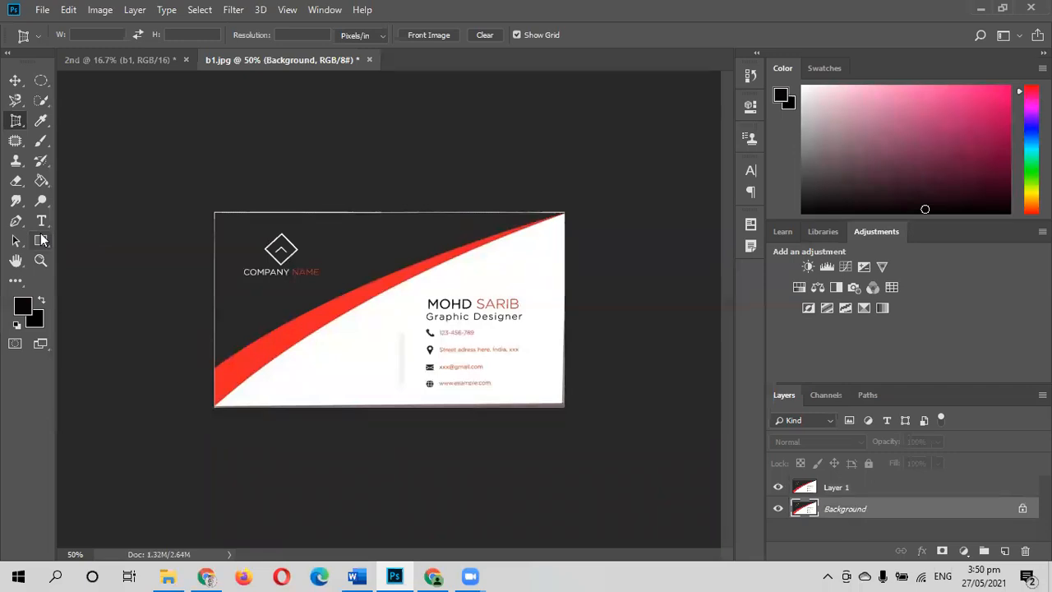
# Make Layer 1 the active layer again and hide the Background
pyautogui.click(846, 491)
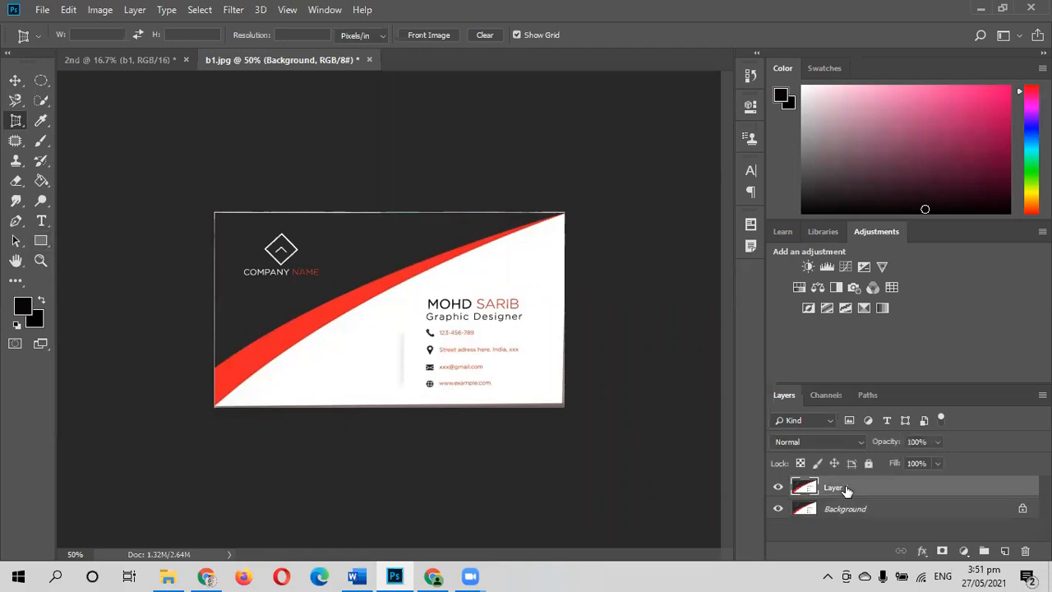
pyautogui.click(780, 510)
pyautogui.click(780, 510)
pyautogui.click(781, 511)
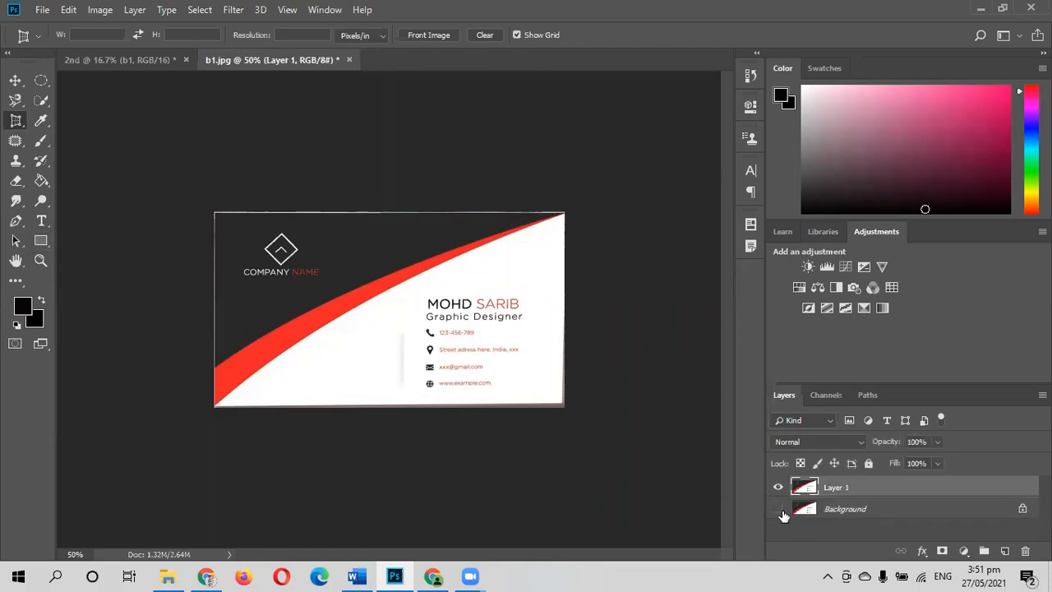
# Undo and redo the perspective crop to compare both versions, finishing with the crop undone
pyautogui.hotkey('ctrl', 'z')
pyautogui.hotkey('ctrl', 'z')
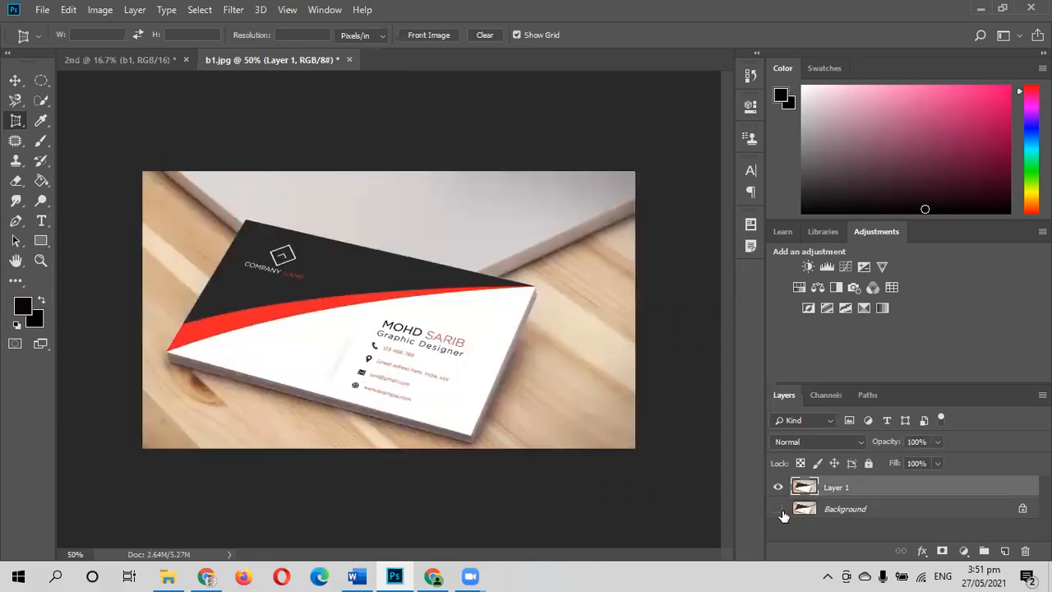
pyautogui.hotkey('ctrl', 'shift', 'z')
pyautogui.hotkey('ctrl', 'z')
pyautogui.hotkey('ctrl', 'shift', 'z')
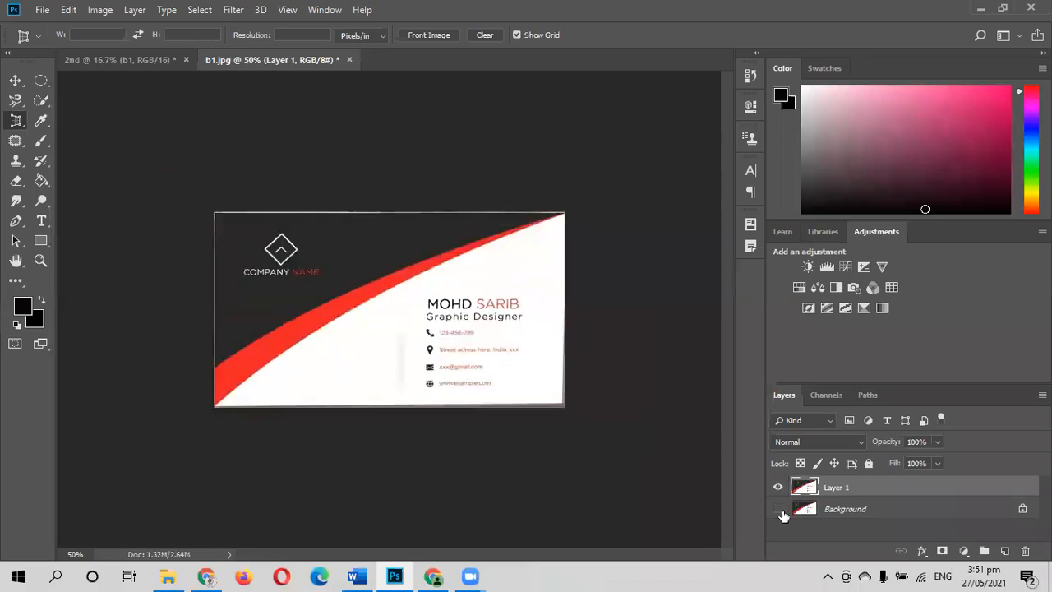
pyautogui.hotkey('ctrl', 'z')
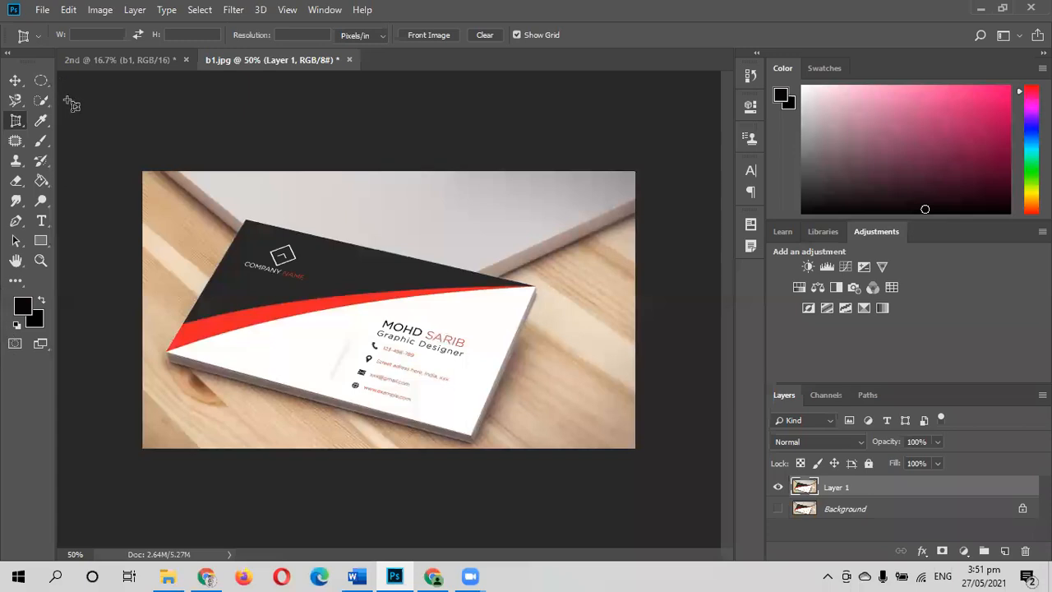
# Trace the card's red curved stripe with the Magnetic Lasso Tool and copy the selection to a new layer
pyautogui.click(15, 99)
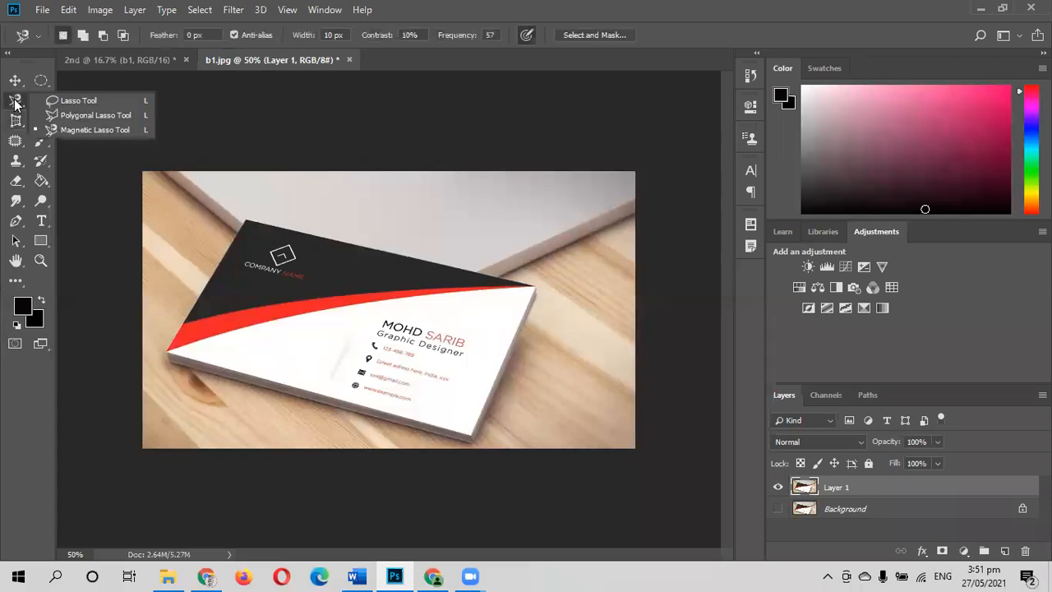
pyautogui.click(97, 129)
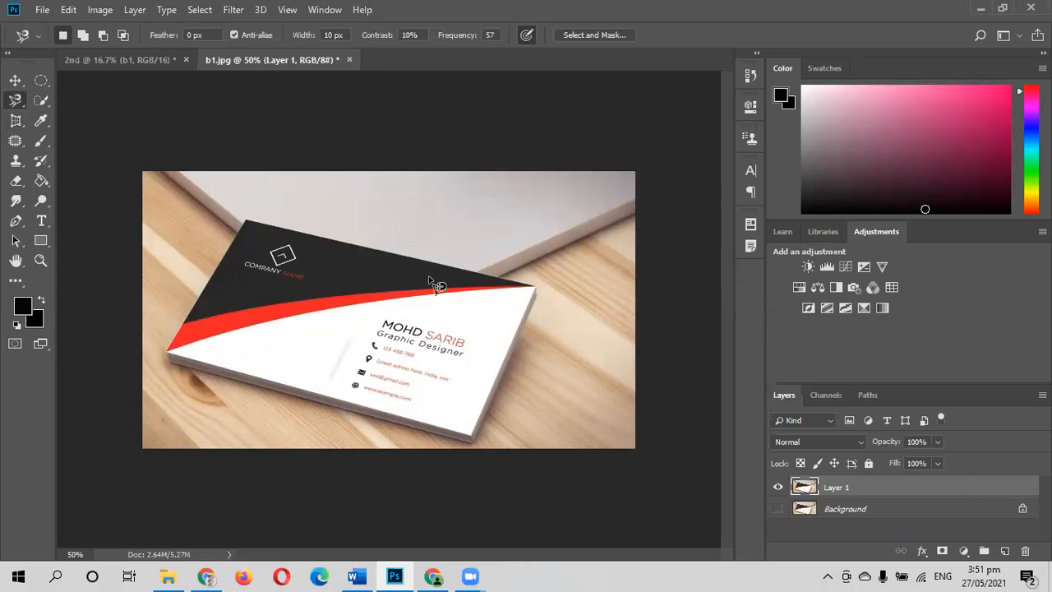
pyautogui.click(182, 323)
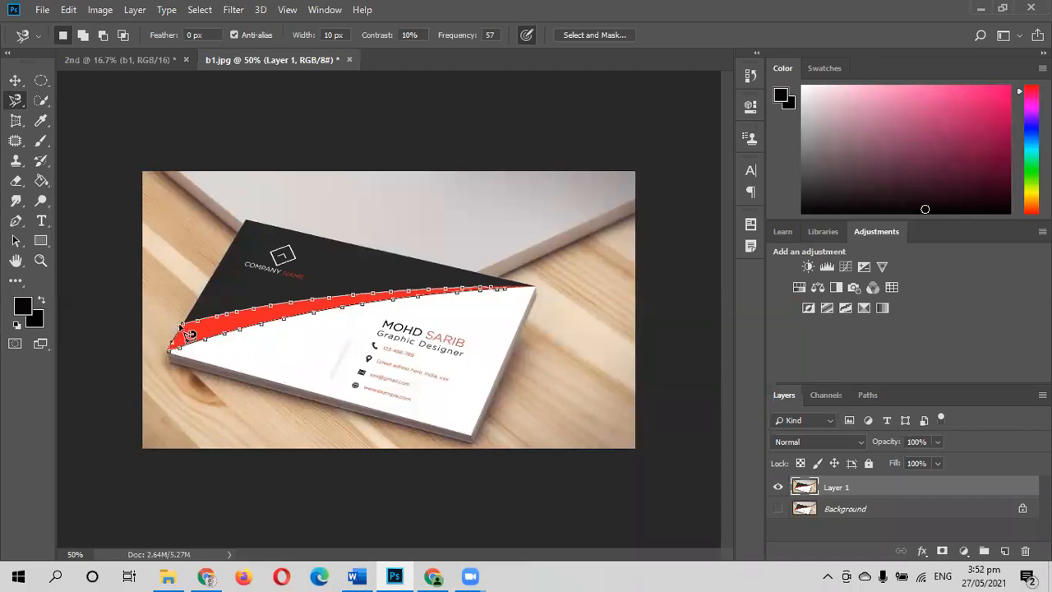
pyautogui.doubleClick(189, 329)
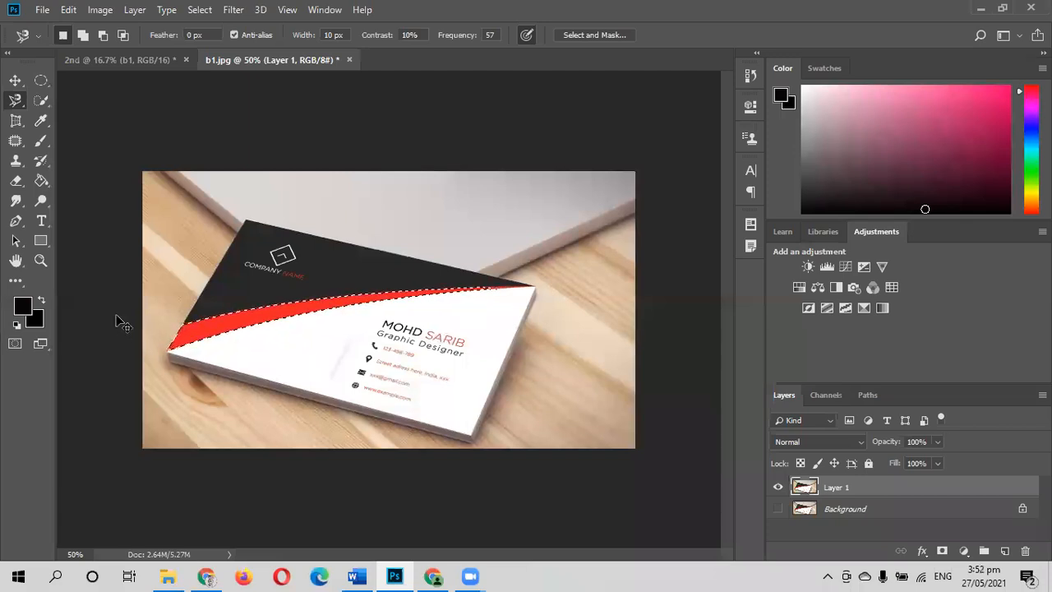
pyautogui.hotkey('ctrl', 'j')
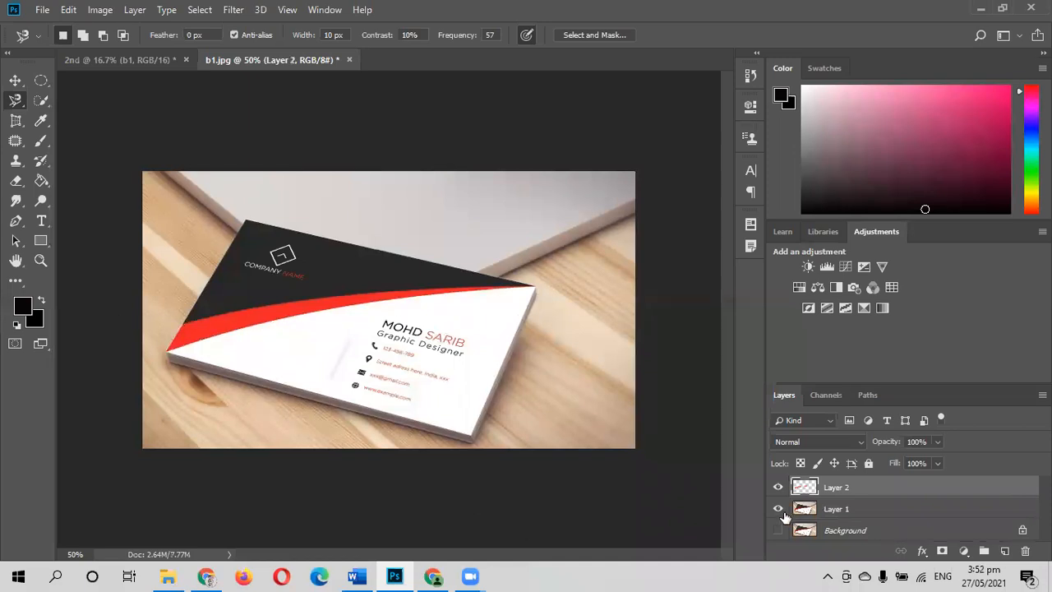
# Toggle Layer 1's visibility to inspect the extracted red stripe, and delete the stripe layer
pyautogui.click(777, 511)
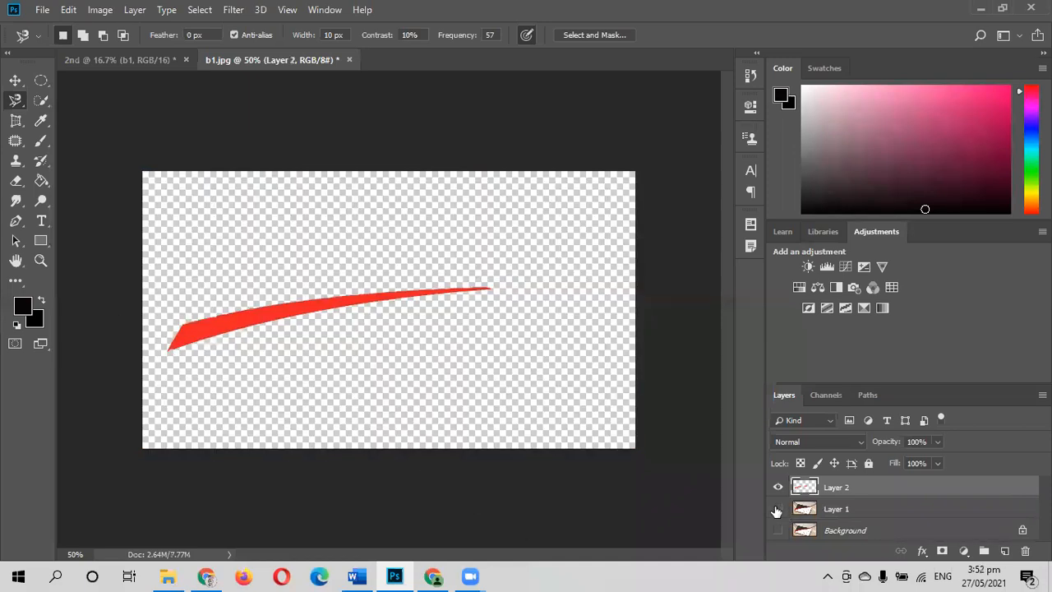
pyautogui.click(777, 510)
pyautogui.click(777, 511)
pyautogui.click(777, 510)
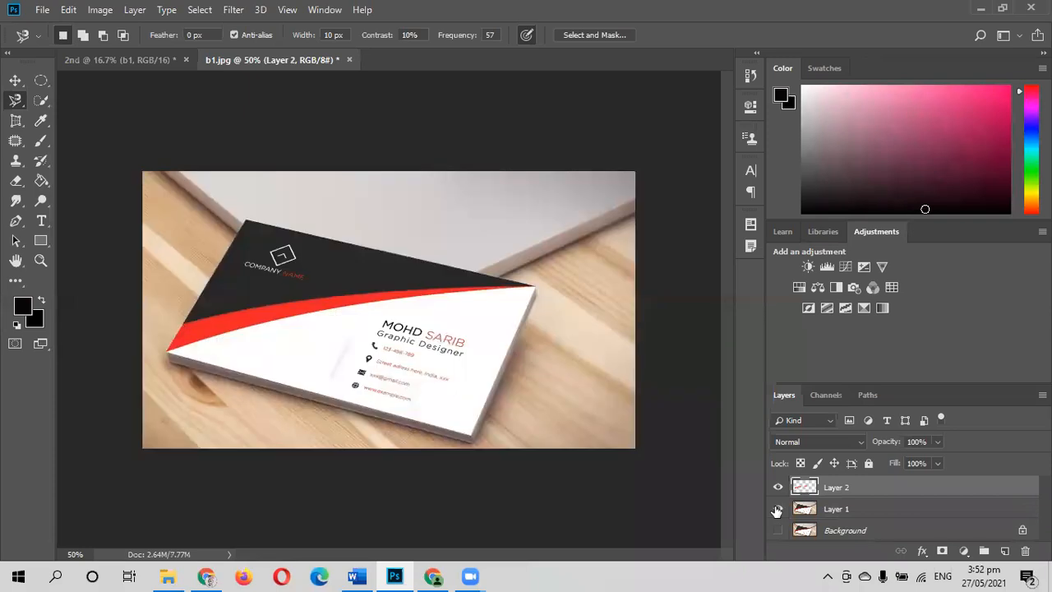
pyautogui.moveTo(839, 489); pyautogui.dragTo(1025, 552)
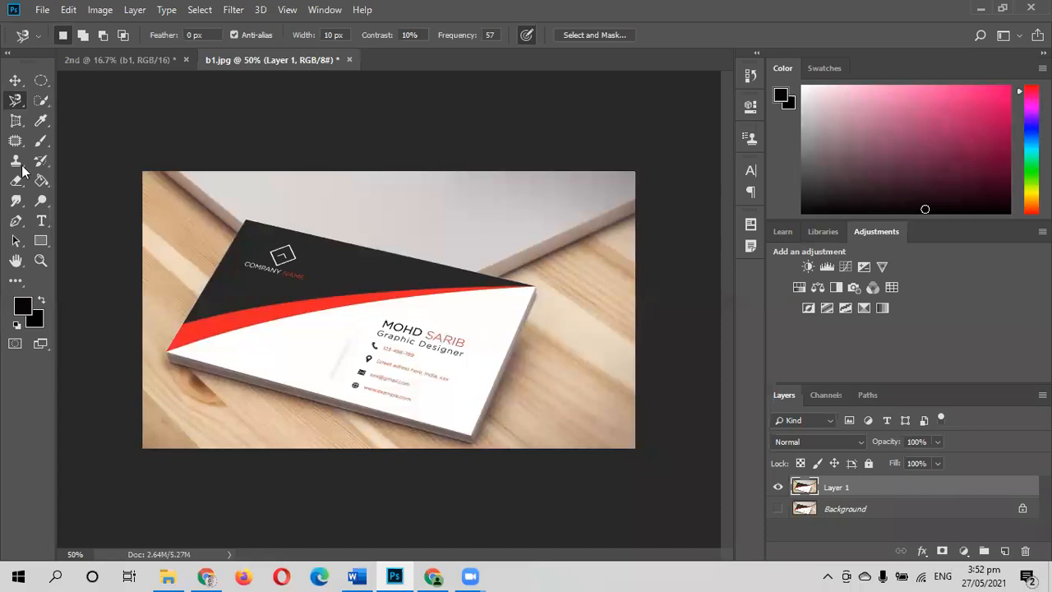
# Select the whole face of the card with the Quick Selection Tool and invert the selection to target the surroundings
pyautogui.click(46, 101)
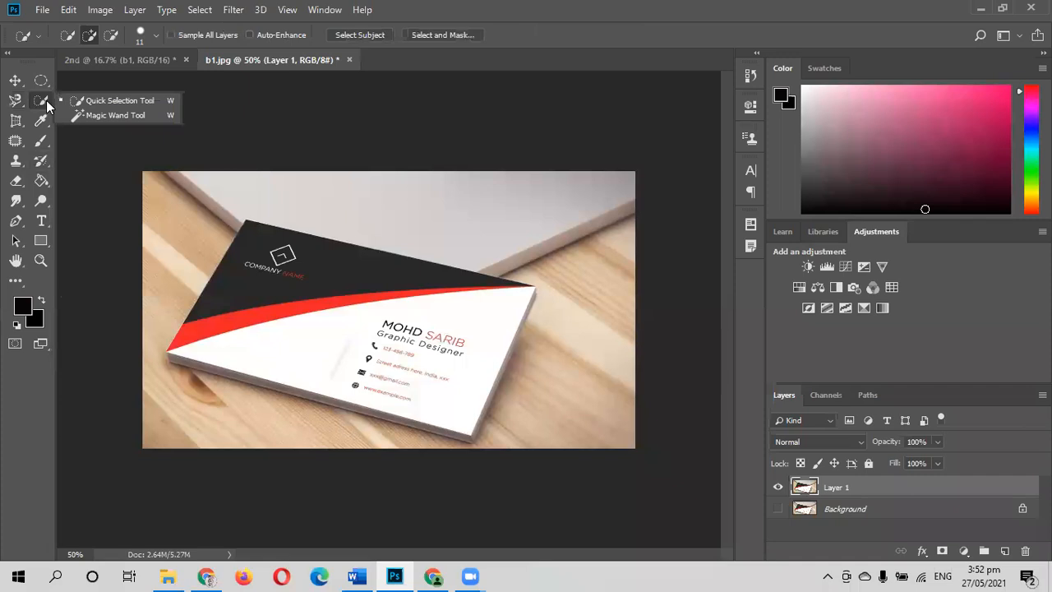
pyautogui.click(99, 104)
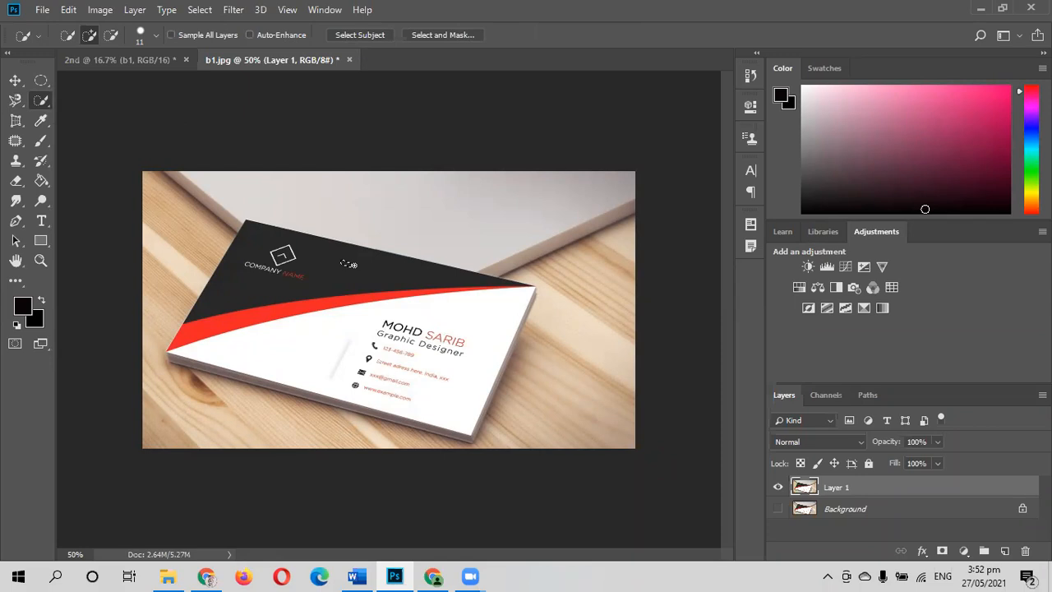
pyautogui.moveTo(346, 263); pyautogui.dragTo(374, 275)
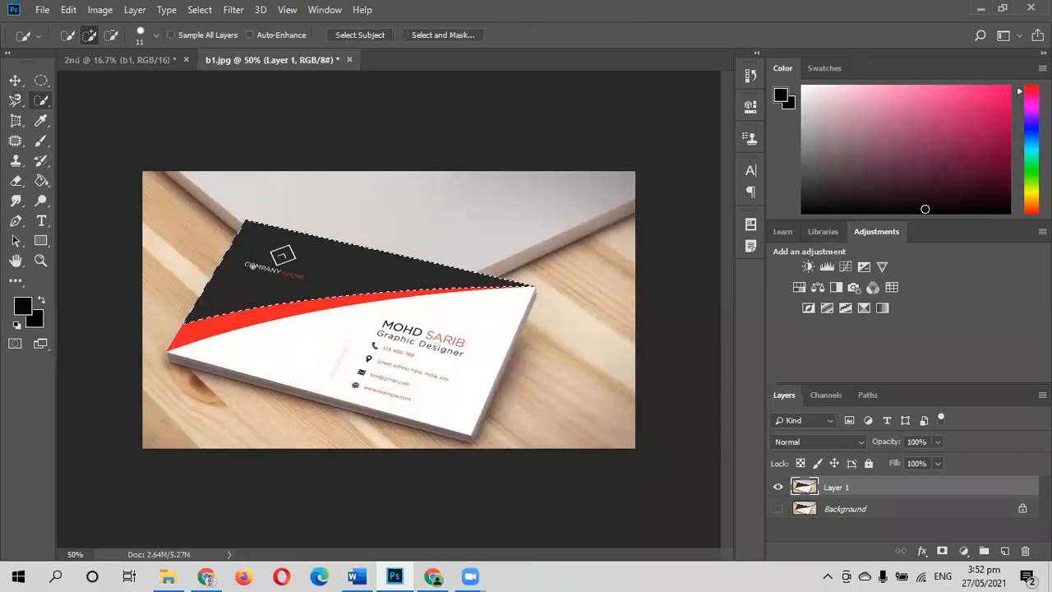
pyautogui.moveTo(235, 326)
pyautogui.mouseDown()
pyautogui.moveTo(284, 342)
pyautogui.moveTo(279, 320)
pyautogui.moveTo(298, 344)
pyautogui.moveTo(328, 355)
pyautogui.moveTo(416, 363)
pyautogui.mouseUp()
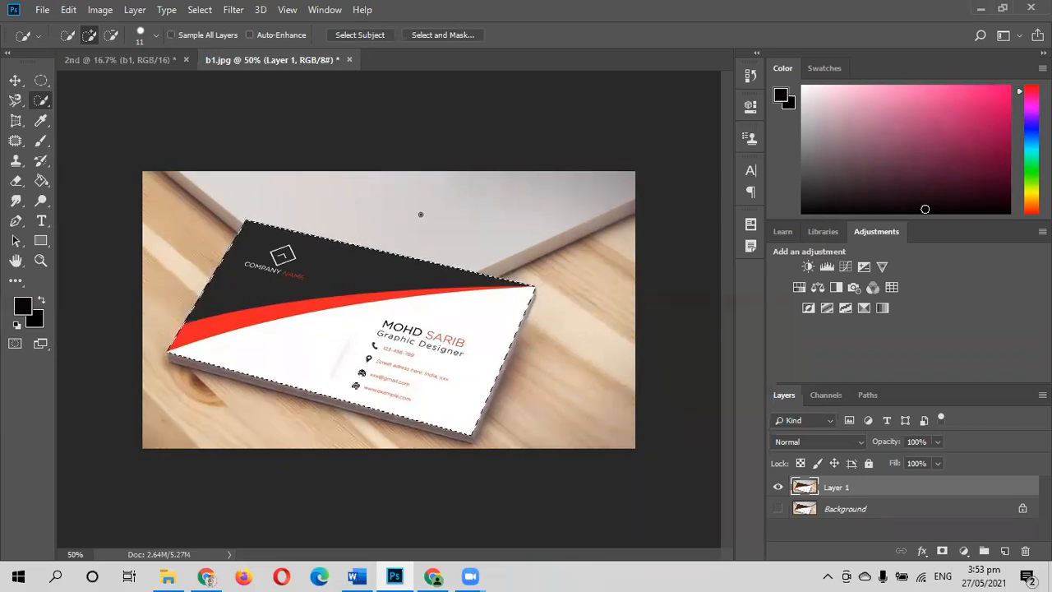
pyautogui.rightClick(436, 364)
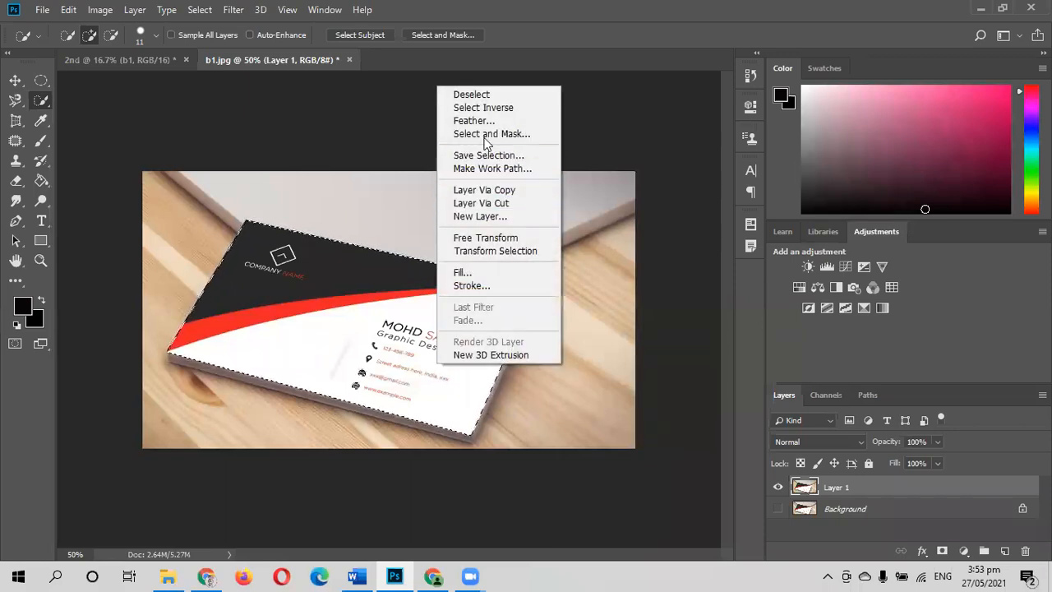
pyautogui.click(484, 107)
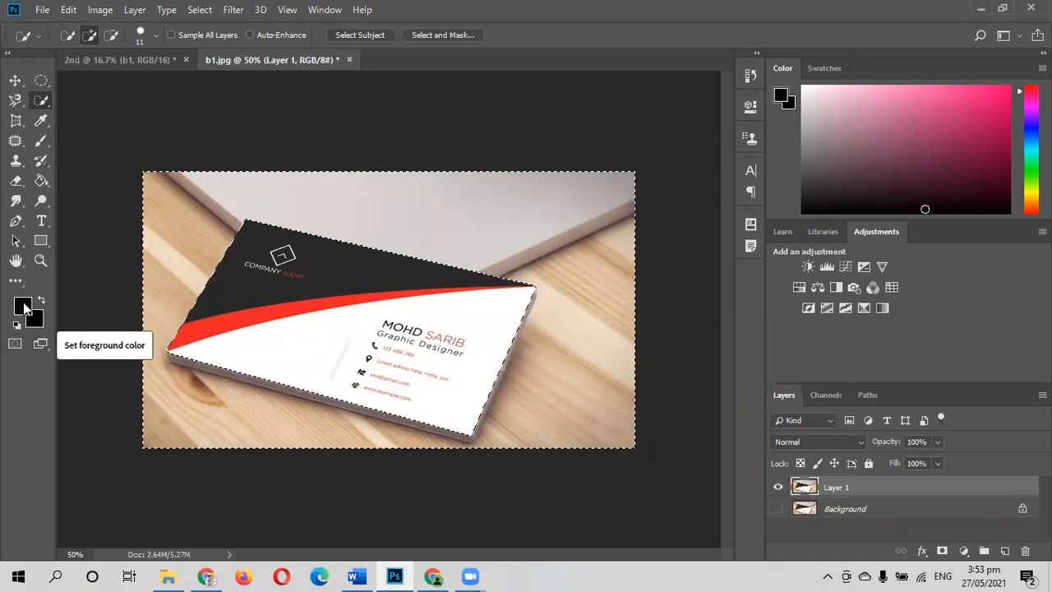
# Fill parts of the selected surroundings above and beside the card with black using the Paint Bucket Tool
pyautogui.click(40, 178)
pyautogui.click(415, 197)
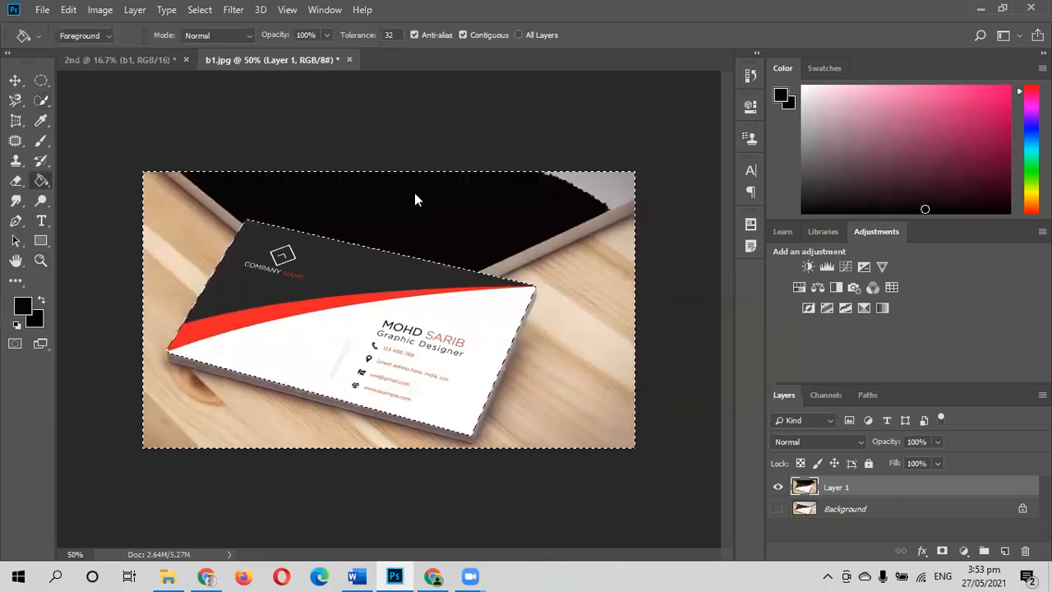
pyautogui.click(598, 203)
pyautogui.click(598, 272)
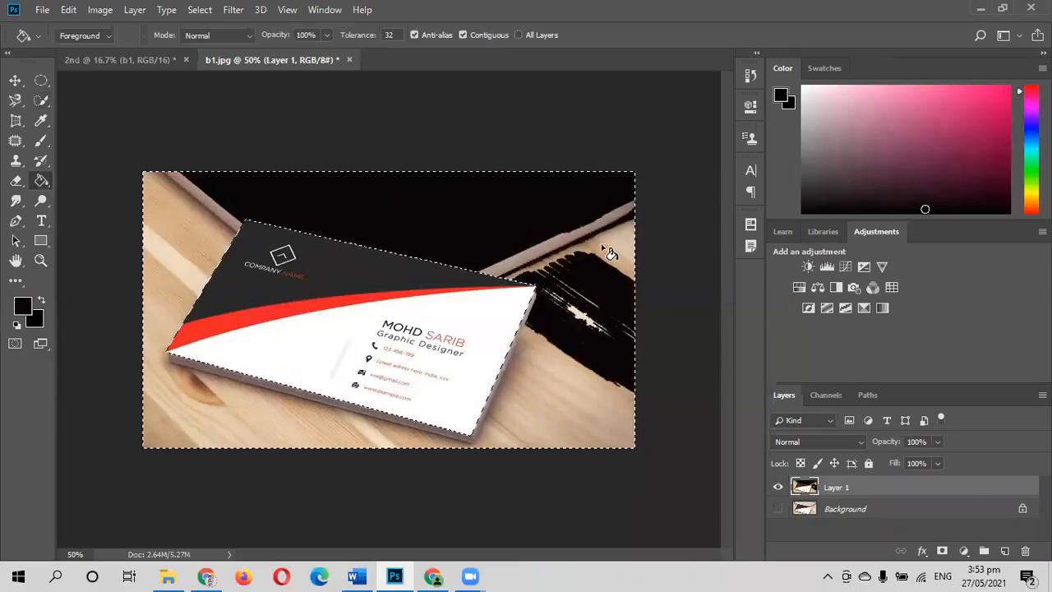
pyautogui.click(617, 245)
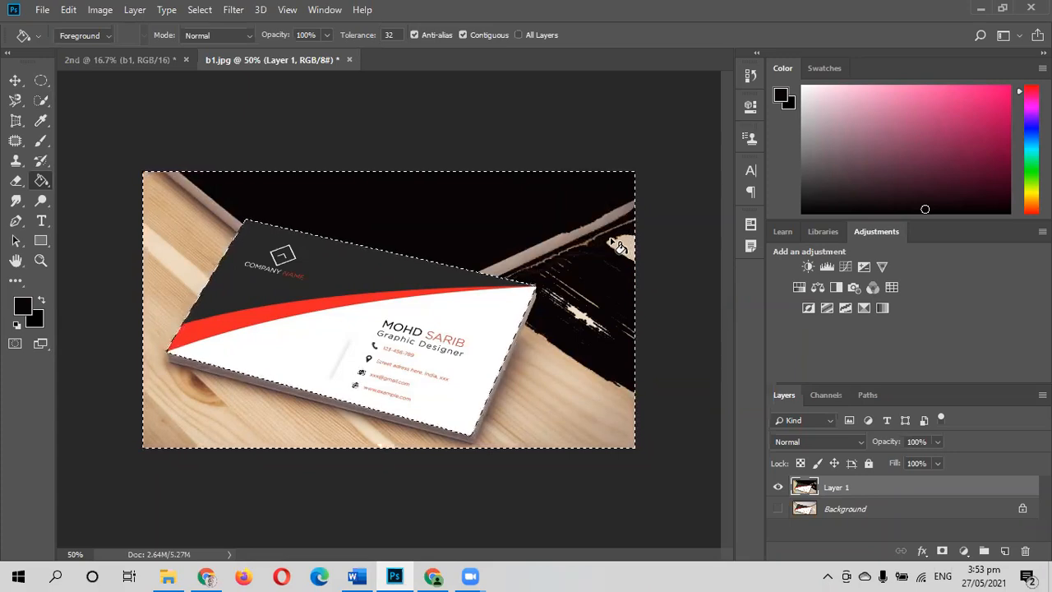
# Undo the last black fill on the wood beside the card
pyautogui.hotkey('ctrl', 'z')
pyautogui.hotkey('ctrl', 'z')
pyautogui.hotkey('ctrl', 'z')
pyautogui.hotkey('ctrl', 'z')
pyautogui.hotkey('ctrl', 'z')
pyautogui.hotkey('ctrl', 'z')
pyautogui.hotkey('ctrl', 'z')
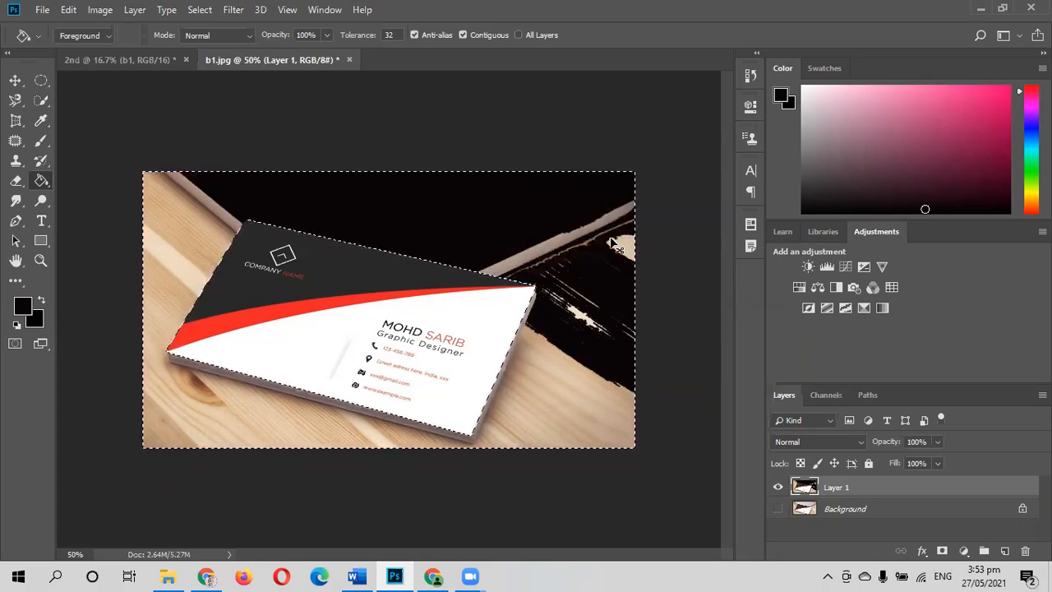
pyautogui.hotkey('ctrl', 'z')
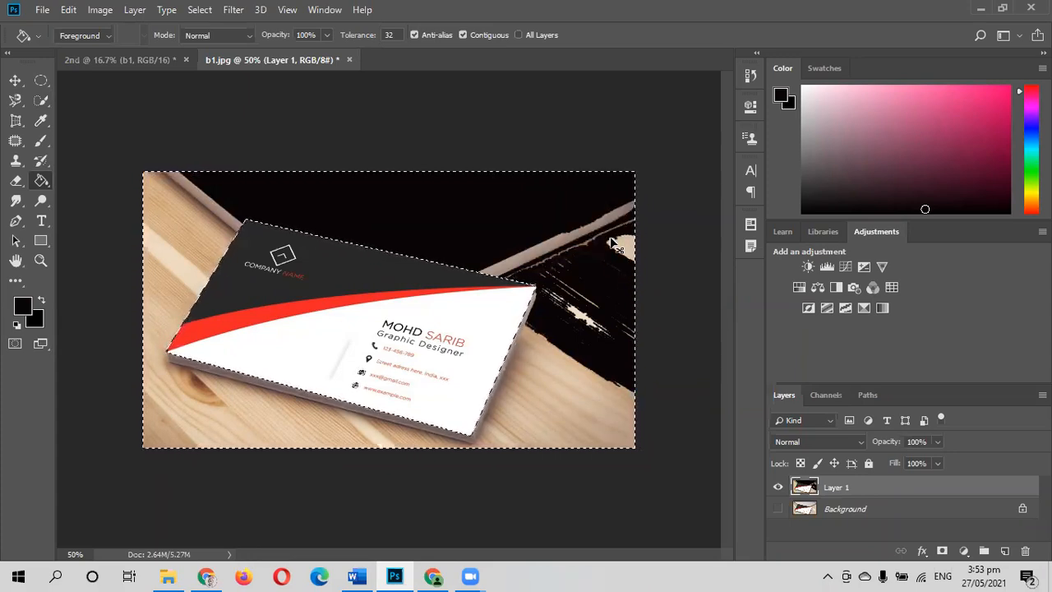
pyautogui.hotkey('ctrl', 'z')
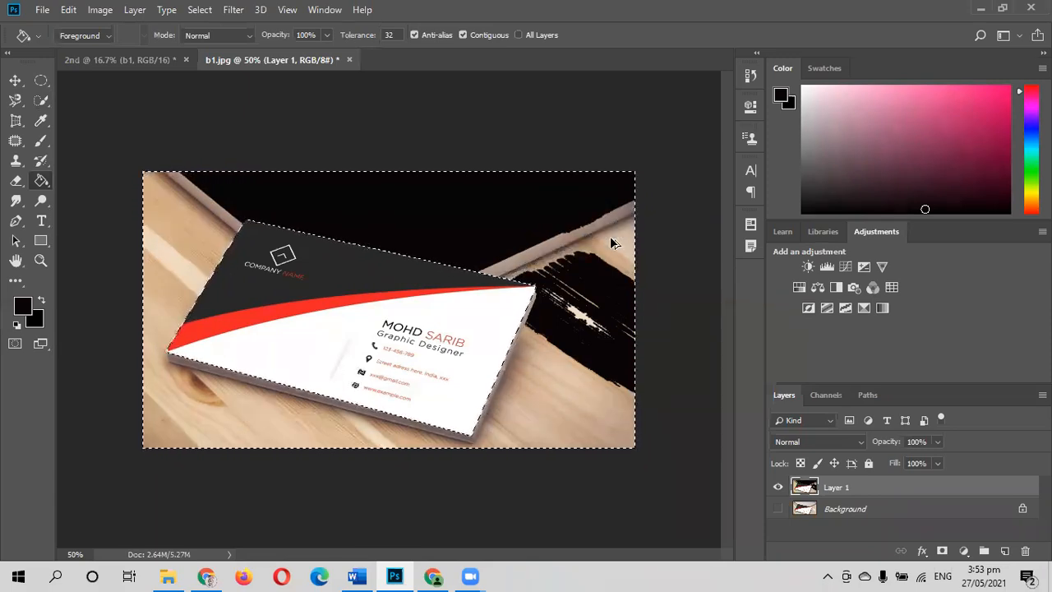
# Undo the remaining black fills on Layer 1, and fill the selected surroundings of the card with black on a new layer
pyautogui.hotkey('ctrl', 'z')
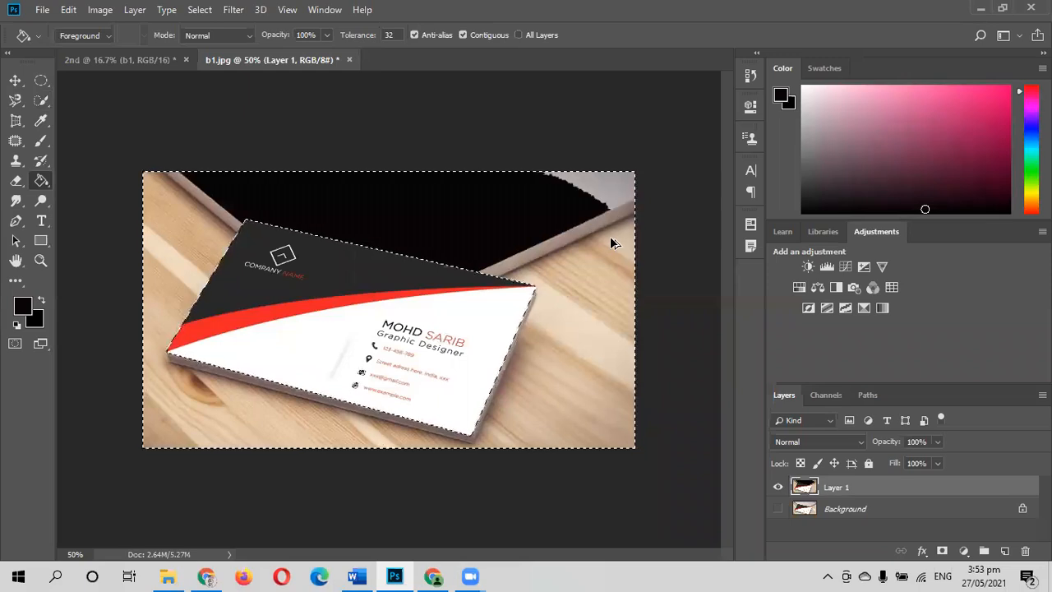
pyautogui.hotkey('ctrl', 'z')
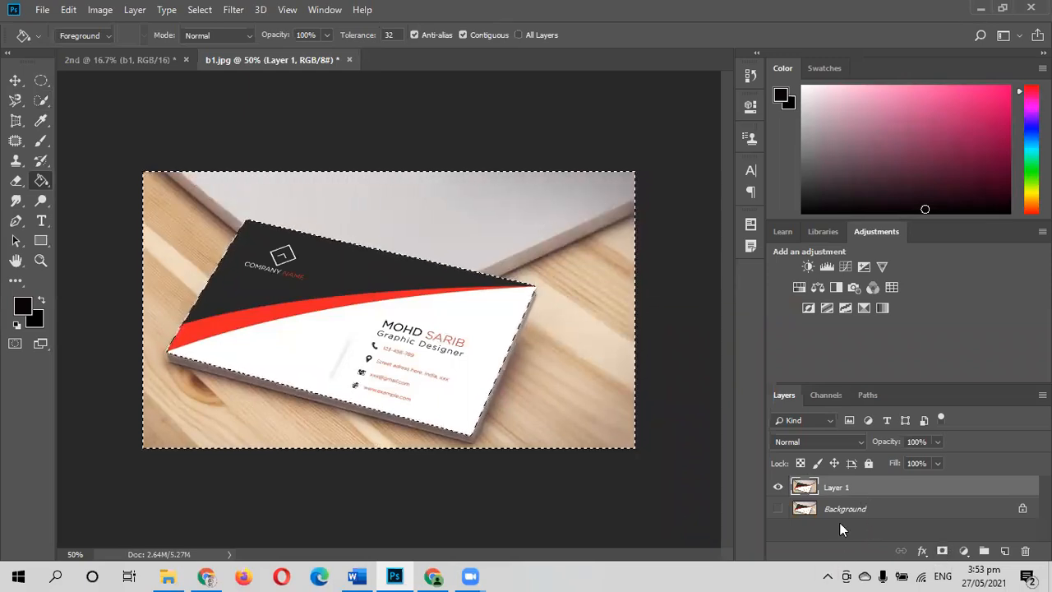
pyautogui.click(1004, 550)
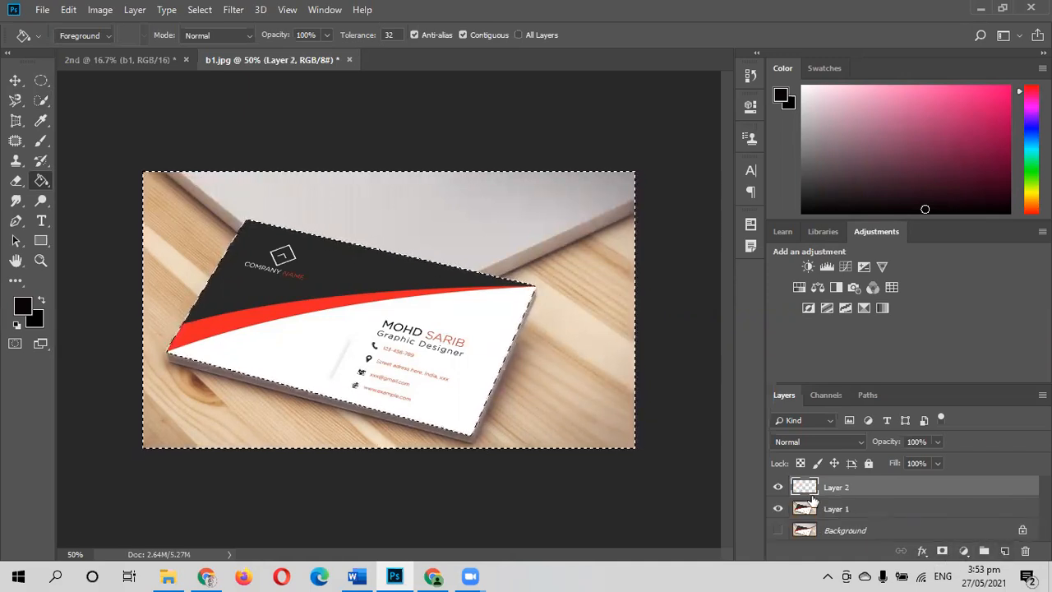
pyautogui.click(366, 221)
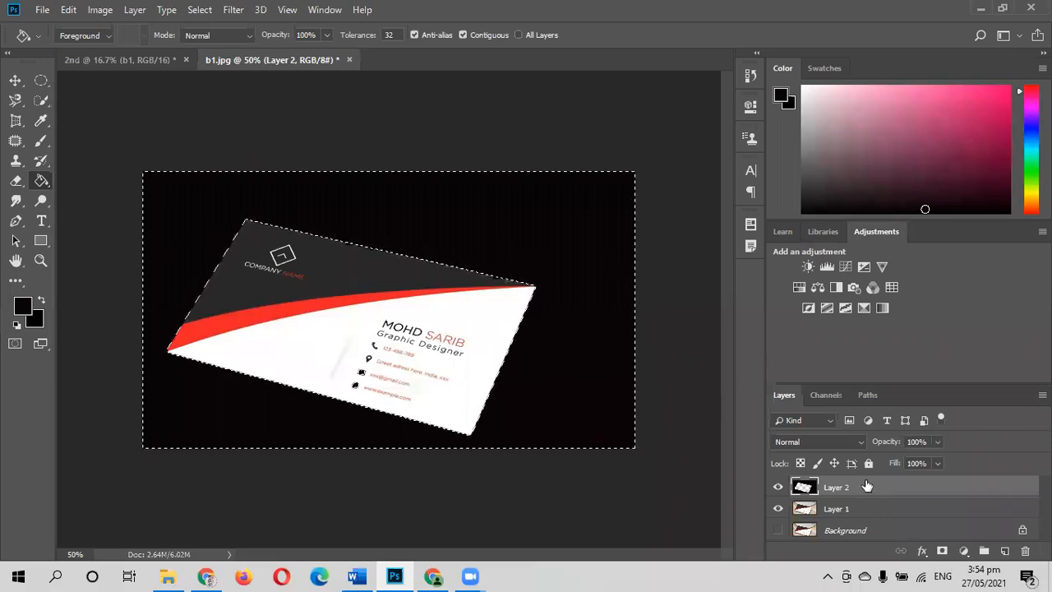
# Lower the black fill layer's opacity to 75% and clear the selection around the card
pyautogui.click(937, 441)
pyautogui.moveTo(935, 444); pyautogui.dragTo(911, 460)
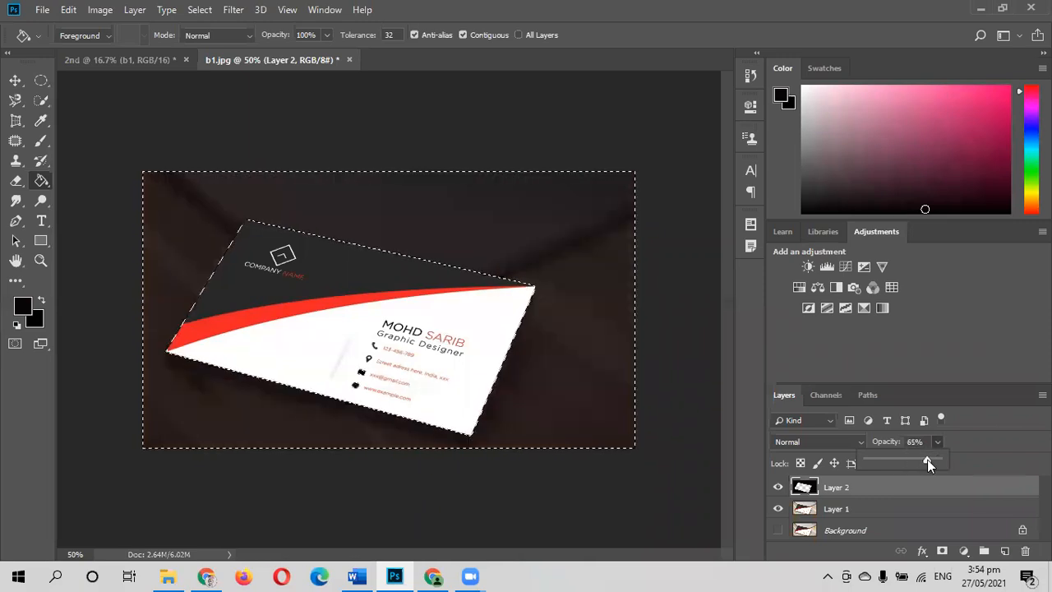
pyautogui.click(956, 336)
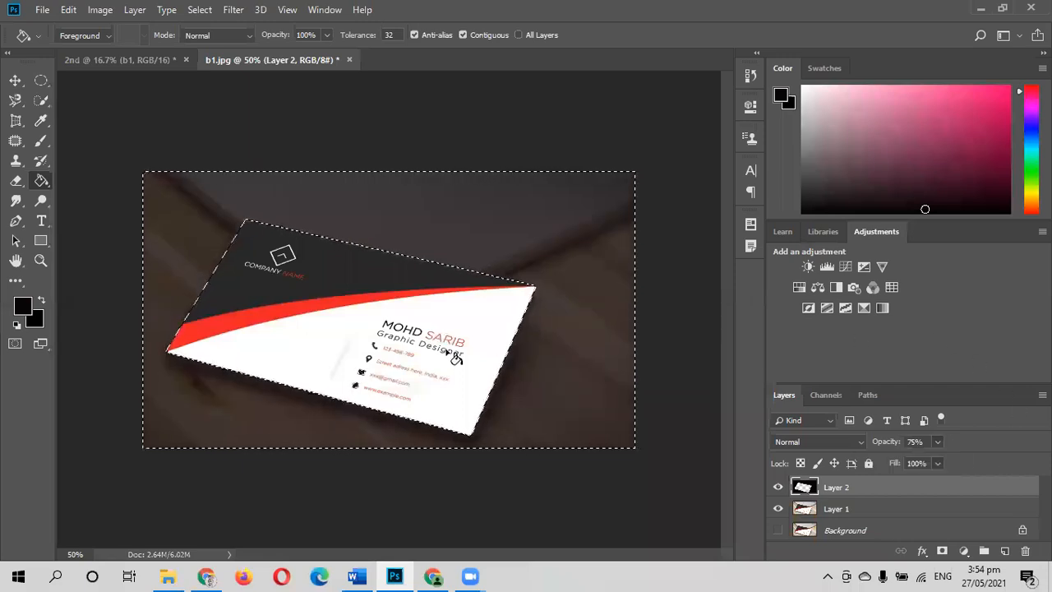
pyautogui.click(41, 81)
pyautogui.click(183, 100)
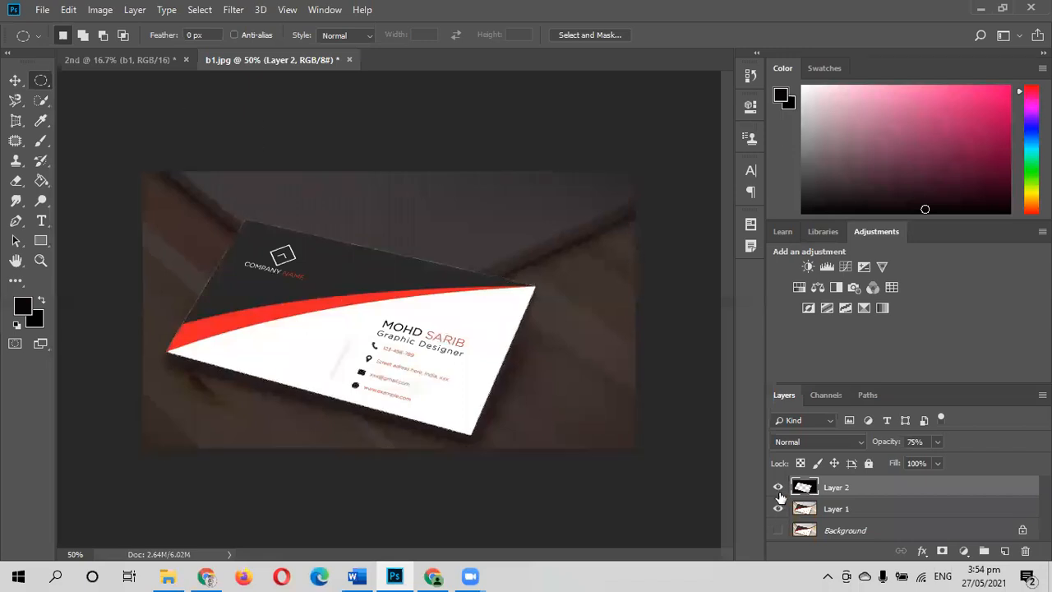
# Toggle Layer 2's visibility repeatedly to compare the card image with and without the darkened surroundings
pyautogui.click(777, 487)
pyautogui.click(777, 488)
pyautogui.click(778, 488)
pyautogui.click(775, 489)
pyautogui.click(772, 491)
pyautogui.click(777, 487)
pyautogui.click(777, 488)
pyautogui.click(777, 488)
pyautogui.click(777, 487)
pyautogui.click(777, 487)
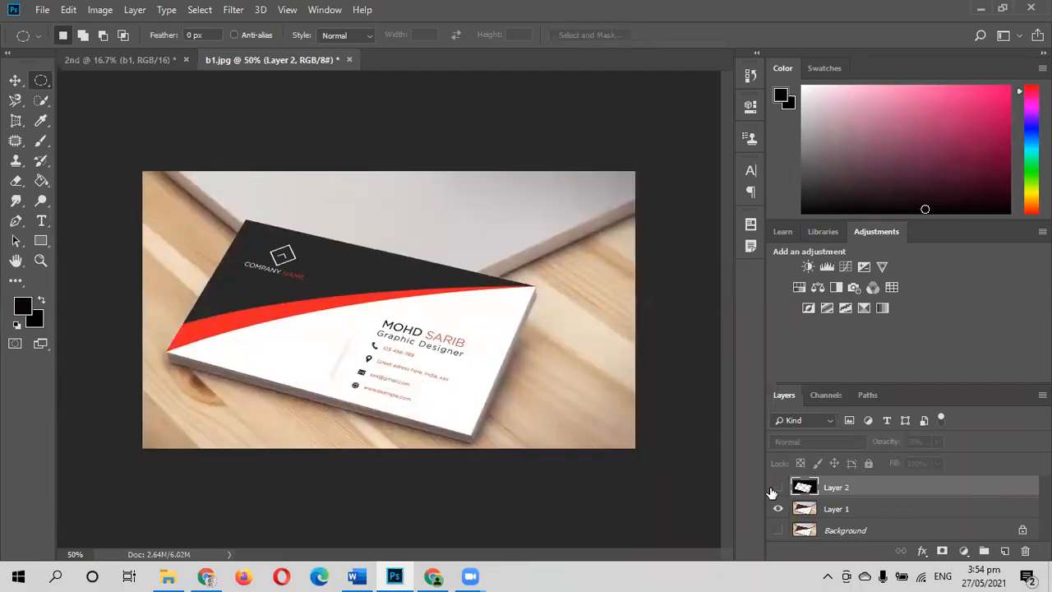
pyautogui.click(777, 487)
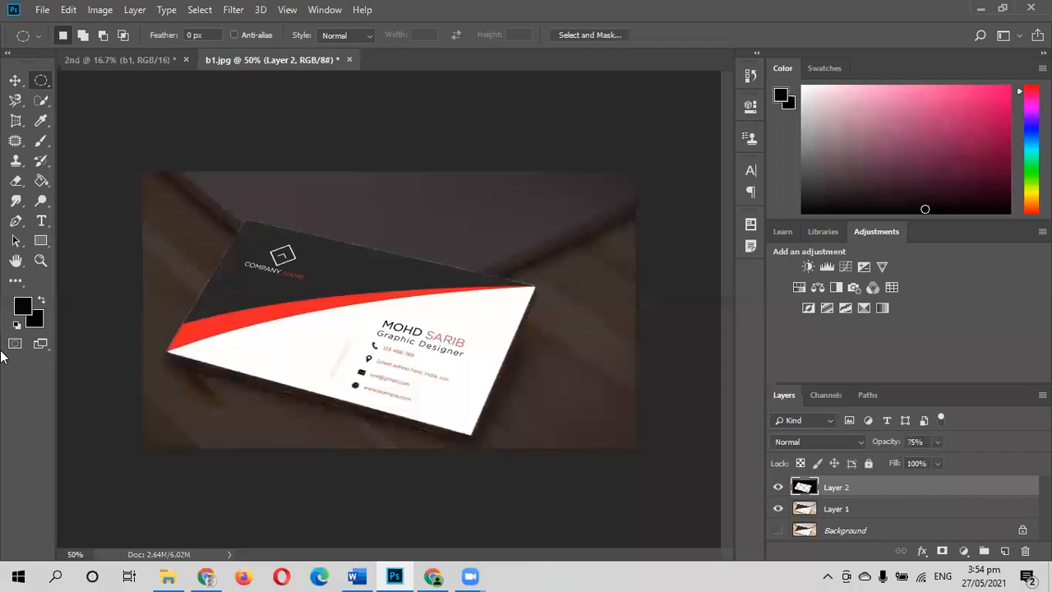
# Start a text entry above the card's black area with the Horizontal Type Mask Tool
pyautogui.click(40, 224)
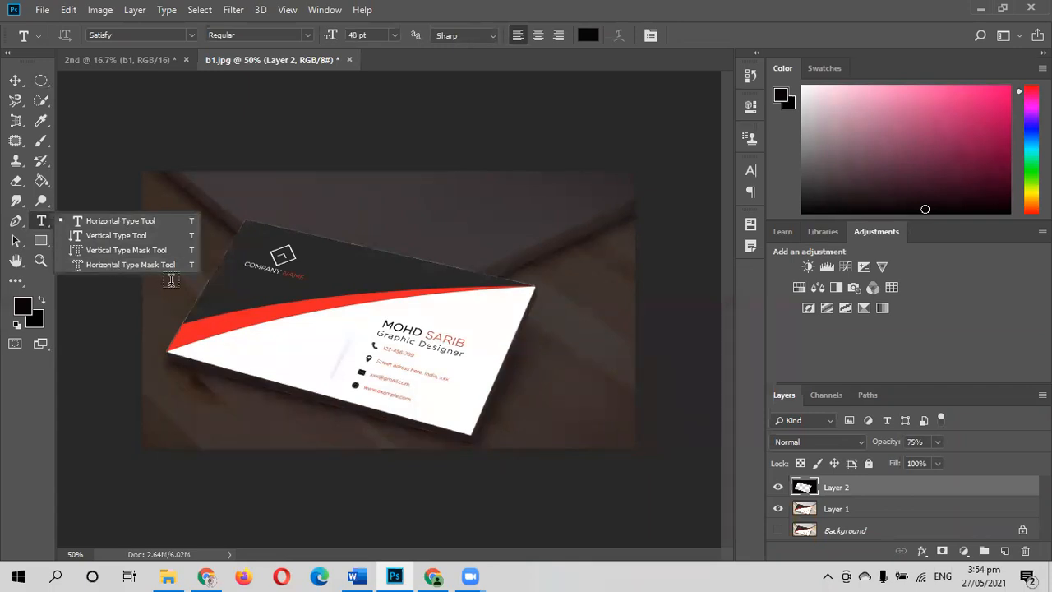
pyautogui.click(120, 264)
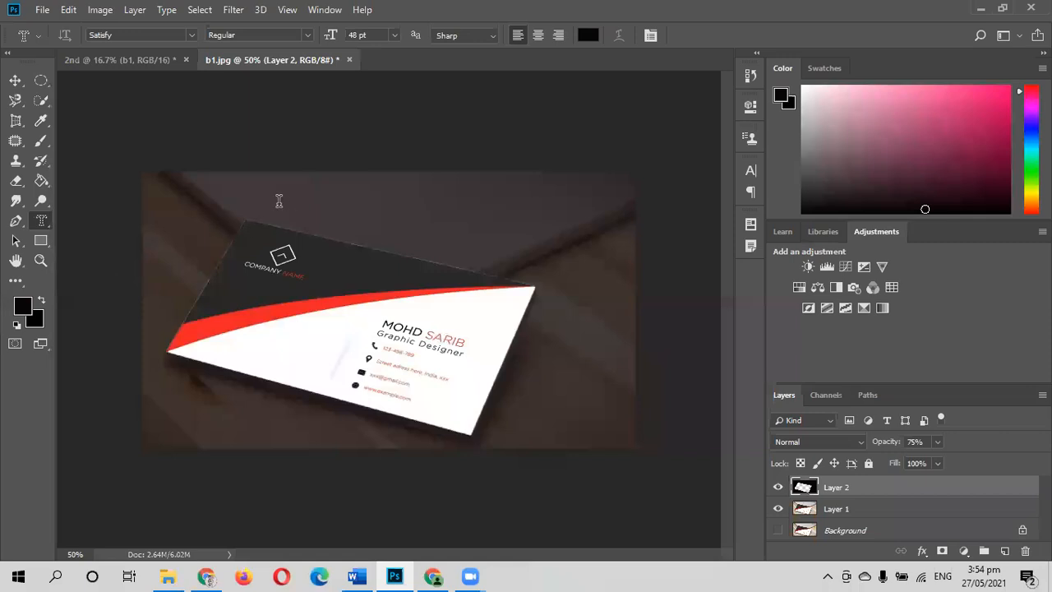
pyautogui.click(278, 200)
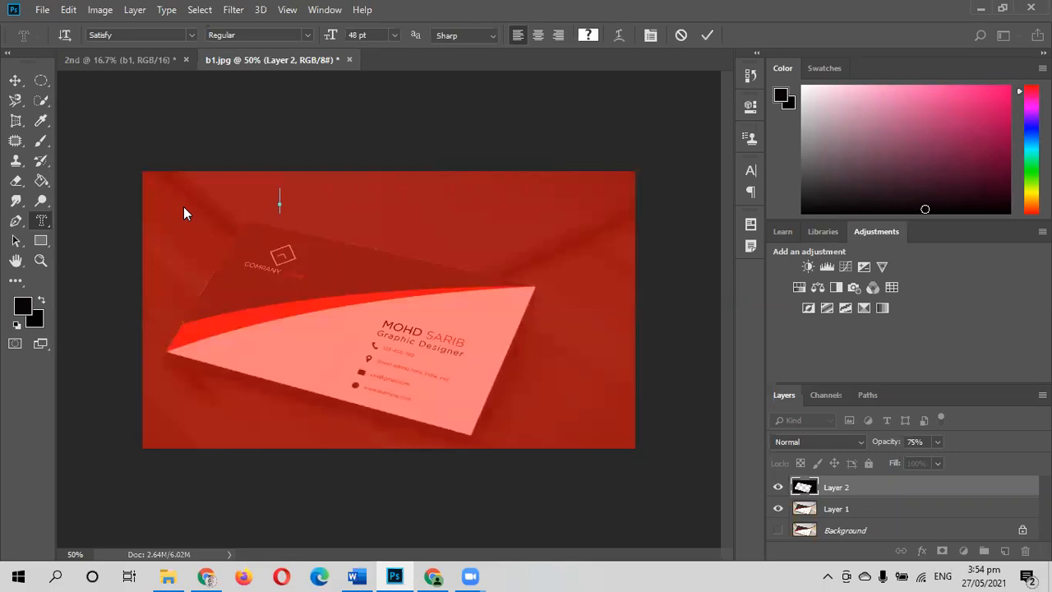
pyautogui.write('Creative')
pyautogui.press('BackSpace')
pyautogui.press('BackSpace')
pyautogui.press('BackSpace')
pyautogui.press('BackSpace')
pyautogui.press('BackSpace')
pyautogui.press('BackSpace')
pyautogui.press('BackSpace')
# Try the Bernard MT Condensed font for the mask text and check its available styles
pyautogui.click(193, 32)
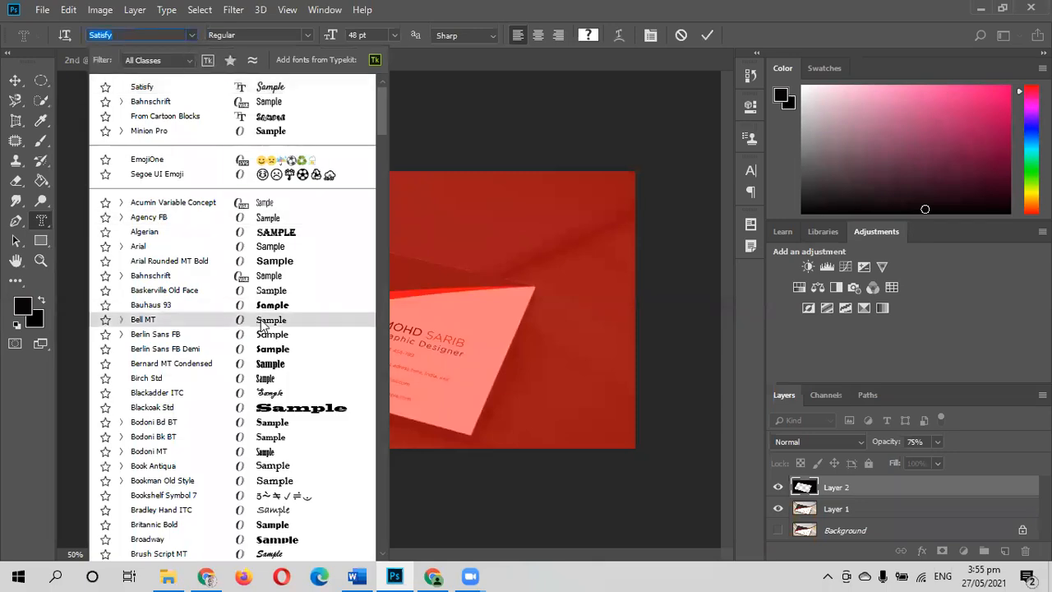
pyautogui.click(277, 366)
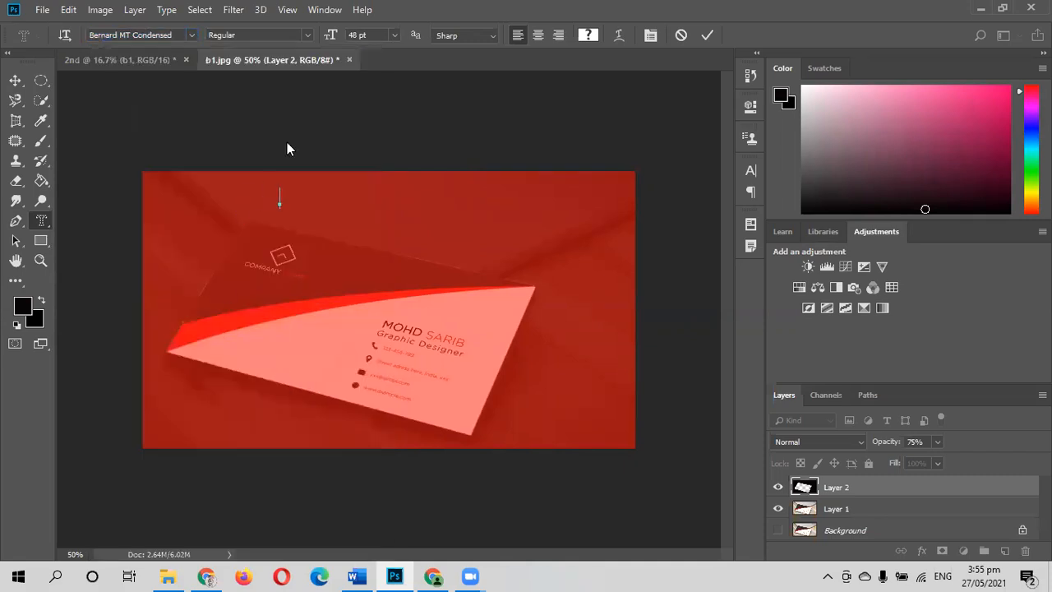
pyautogui.click(306, 36)
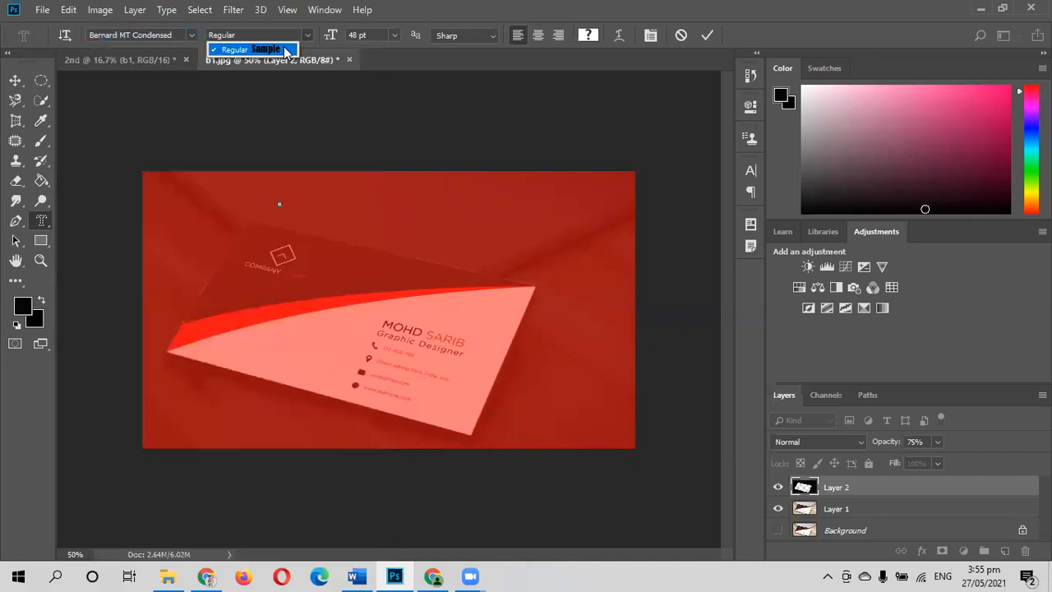
pyautogui.click(173, 42)
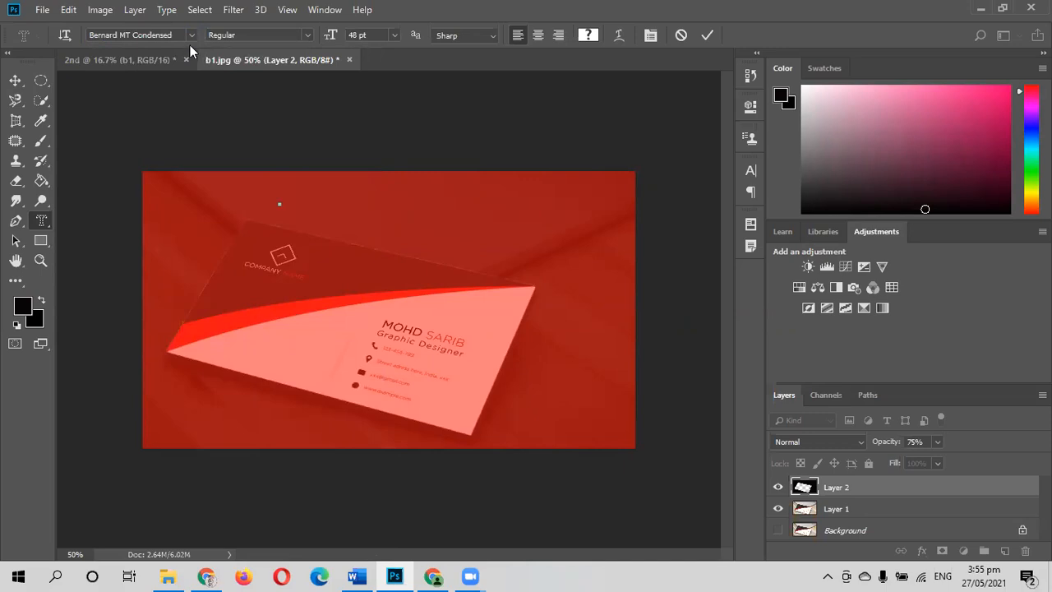
# Set the mask text's font to Bauhaus 93 and its size to 60 pt
pyautogui.click(192, 35)
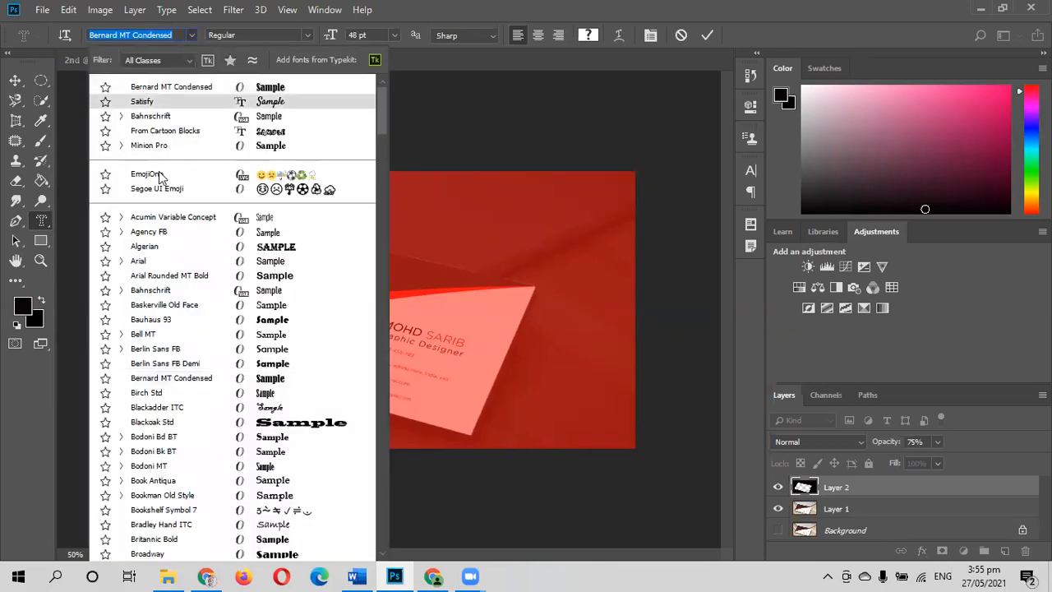
pyautogui.click(190, 320)
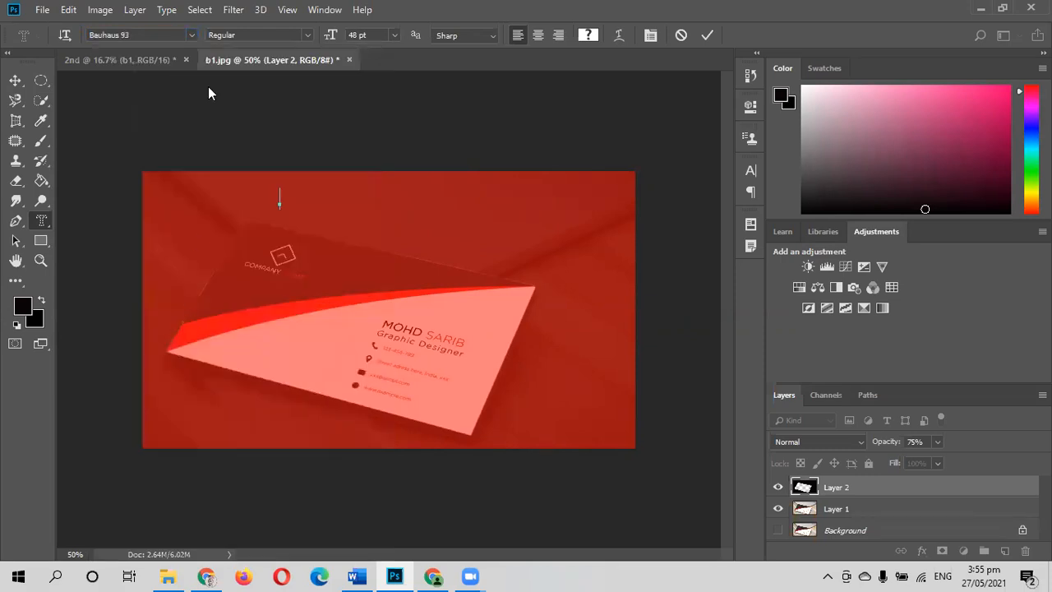
pyautogui.click(394, 35)
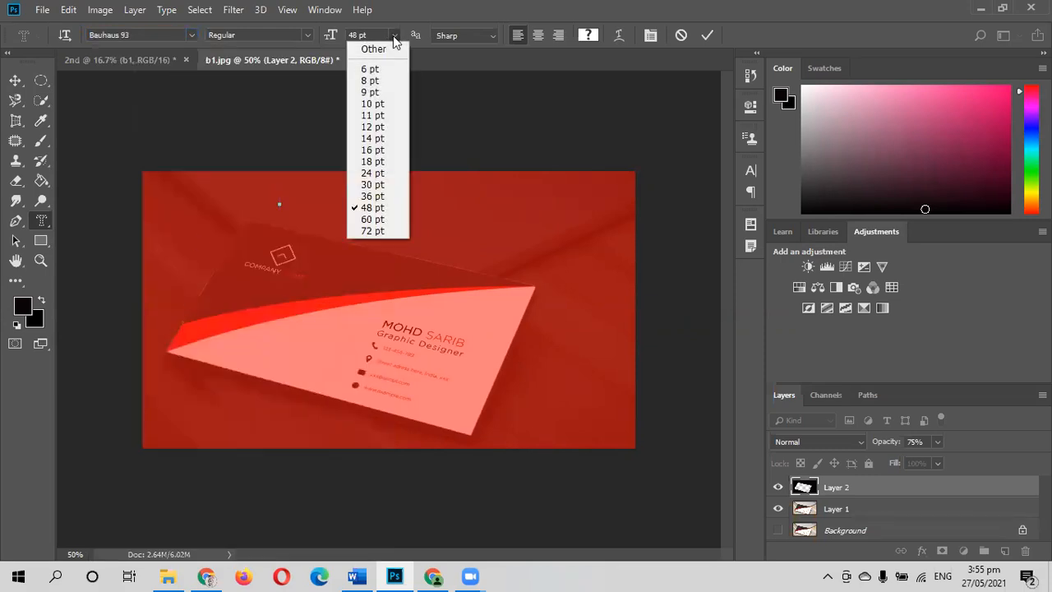
pyautogui.click(355, 219)
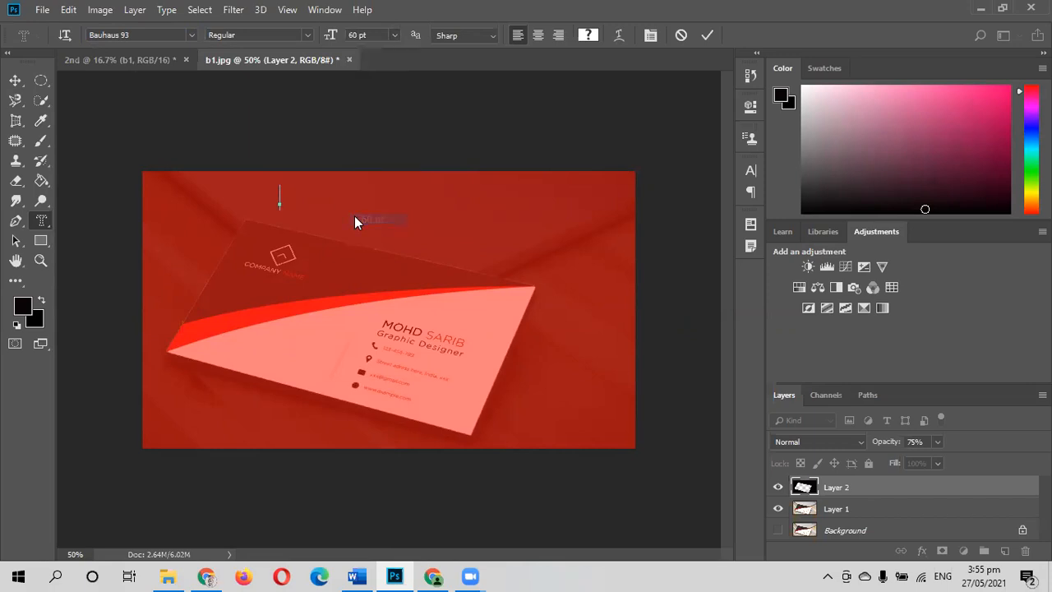
# Create the text selection "Creative Work" above the card with the Horizontal Type Mask tool in 60 pt Bauhaus 93
pyautogui.click(305, 36)
pyautogui.click(294, 35)
pyautogui.write('Crea')
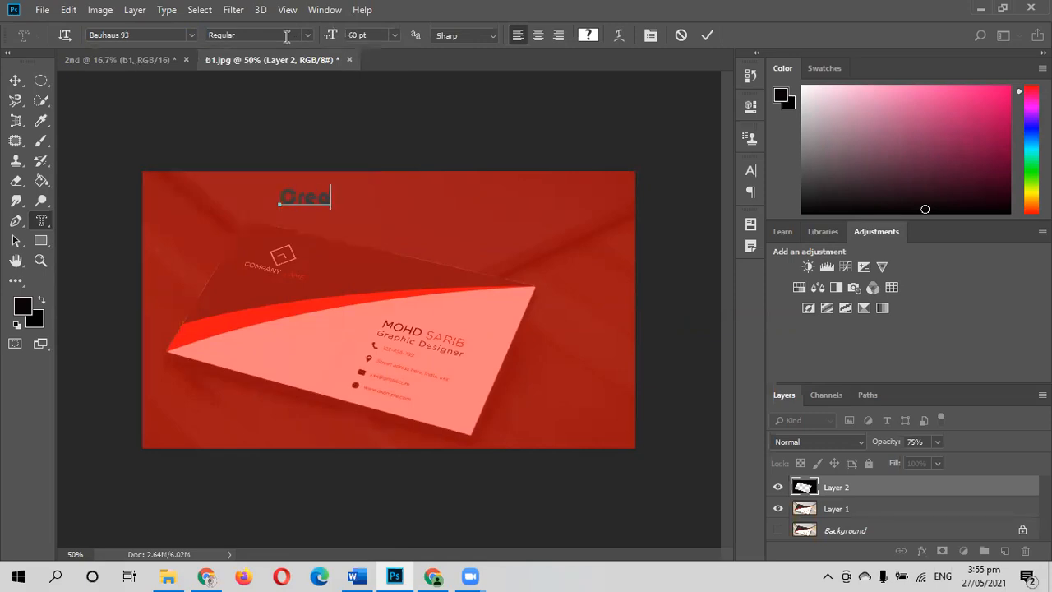
pyautogui.write('tive')
pyautogui.write(' We ')
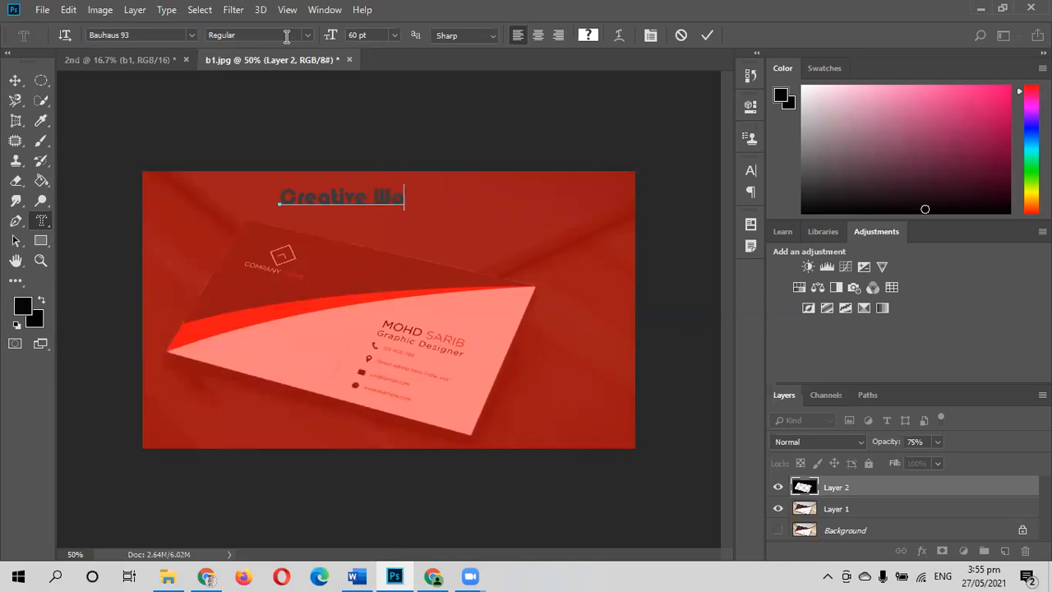
pyautogui.write('l')
pyautogui.press('BackSpace')
pyautogui.write('k')
pyautogui.click(701, 36)
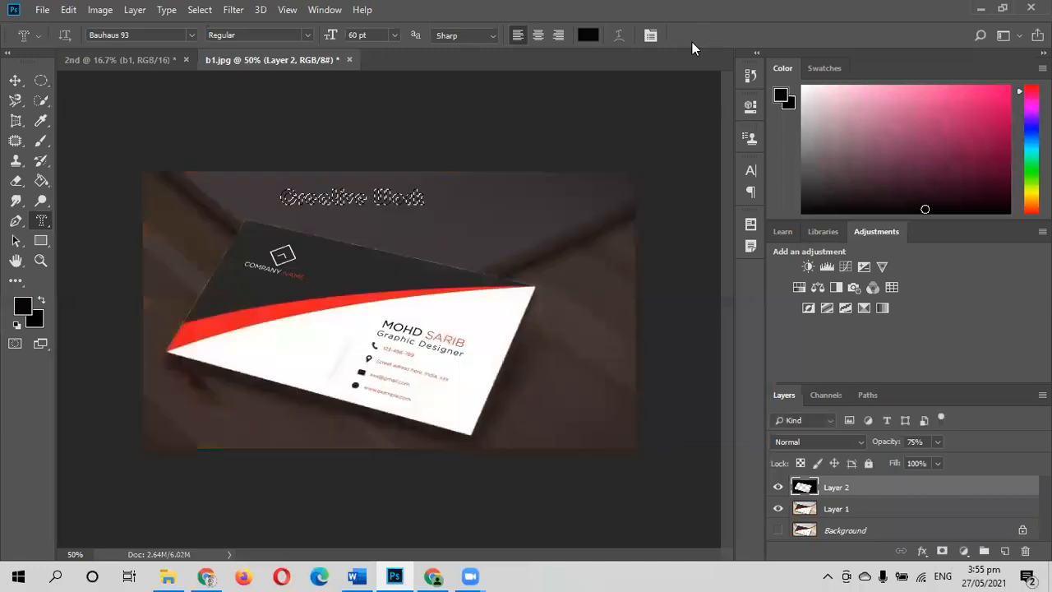
# Erase the Layer 2 overlay inside the "Creative Work" selection and deselect
pyautogui.click(16, 183)
pyautogui.moveTo(275, 196); pyautogui.dragTo(437, 188)
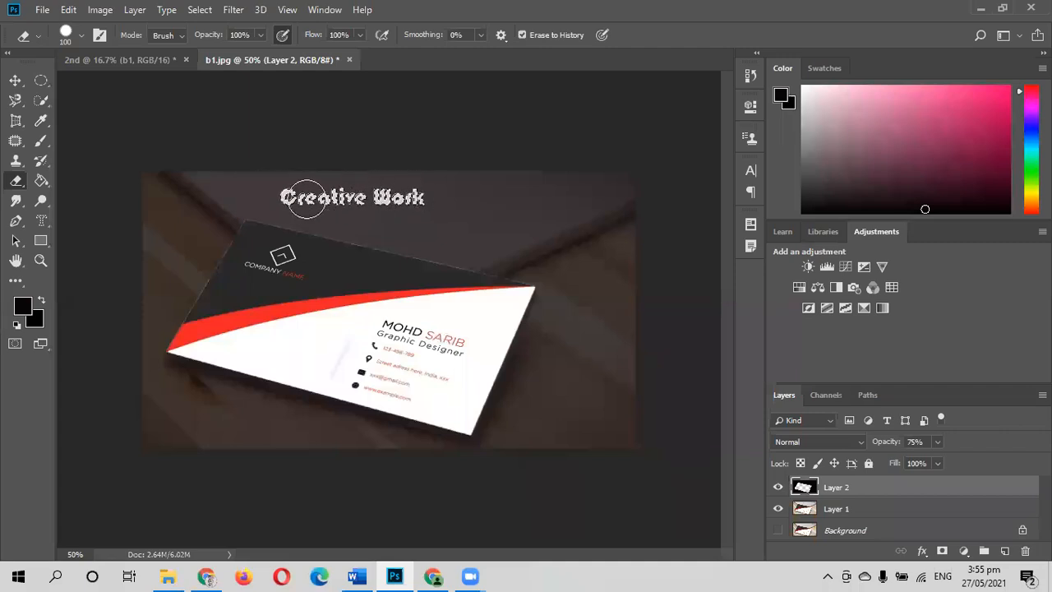
pyautogui.click(39, 83)
pyautogui.click(523, 222)
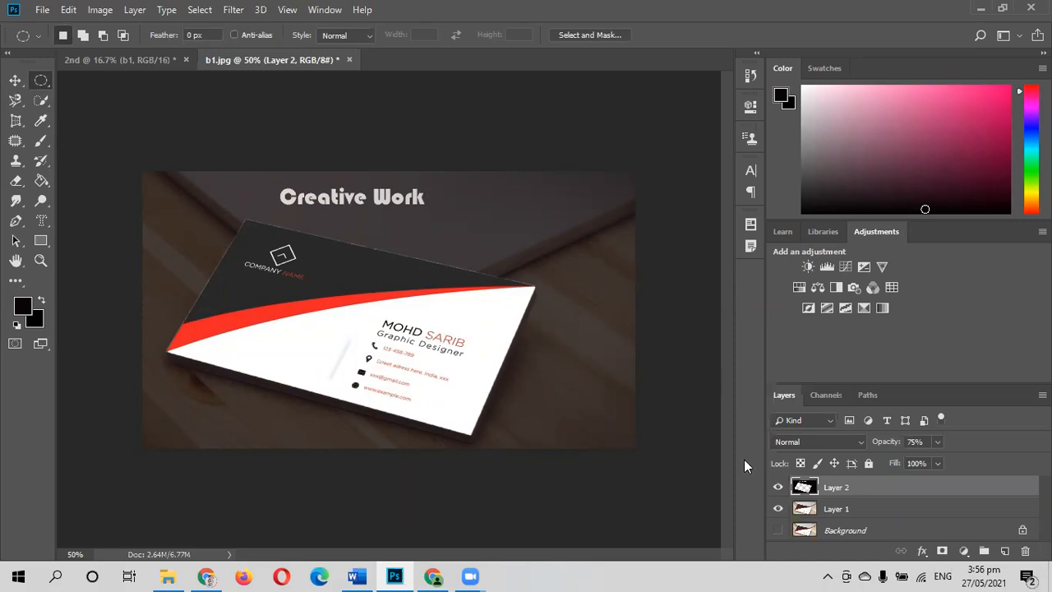
# Set the Layer 2 overlay's opacity to 100% while Layer 1 is temporarily hidden
pyautogui.click(778, 510)
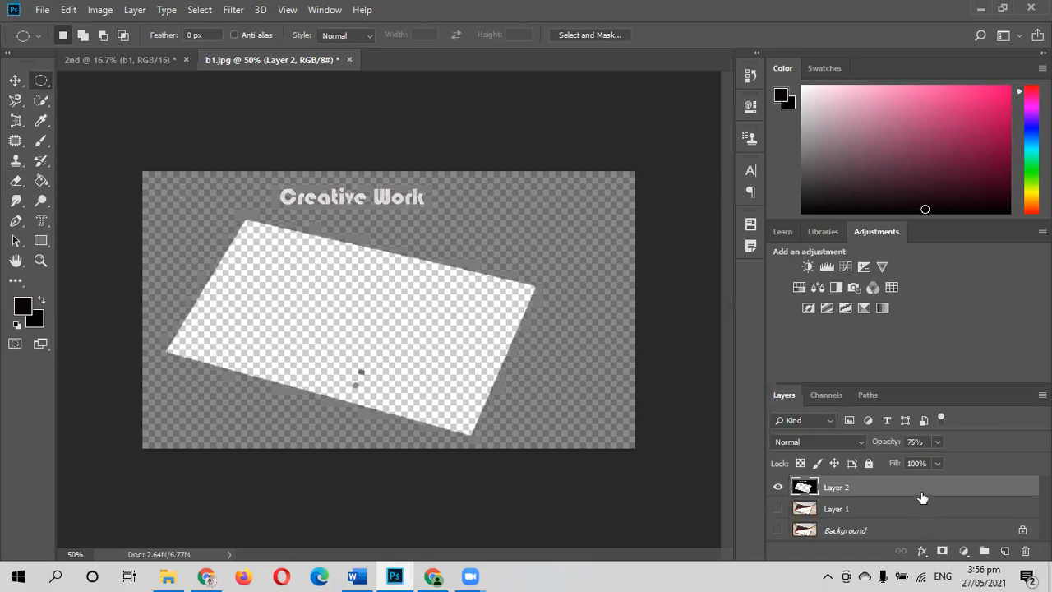
pyautogui.click(935, 442)
pyautogui.click(956, 458)
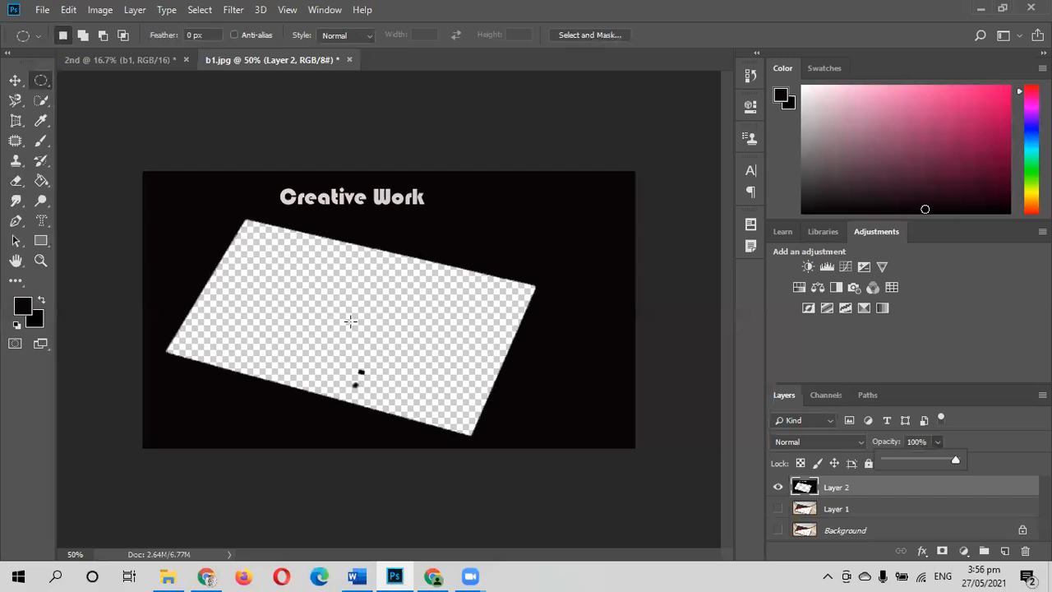
pyautogui.click(777, 509)
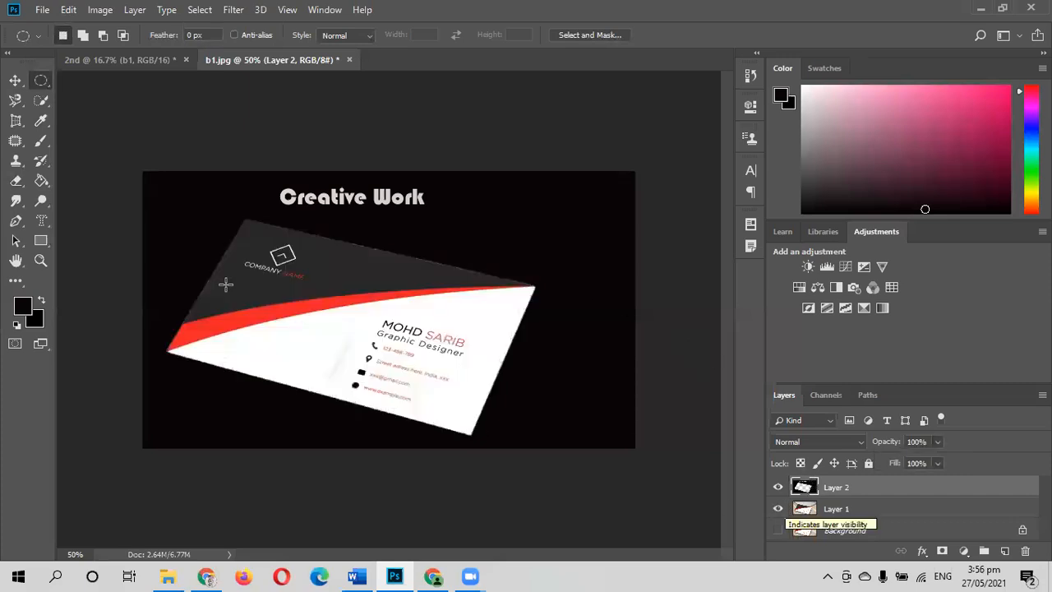
# Move the Layer 1 photo upward and slightly left beneath the Layer 2 overlay
pyautogui.click(822, 514)
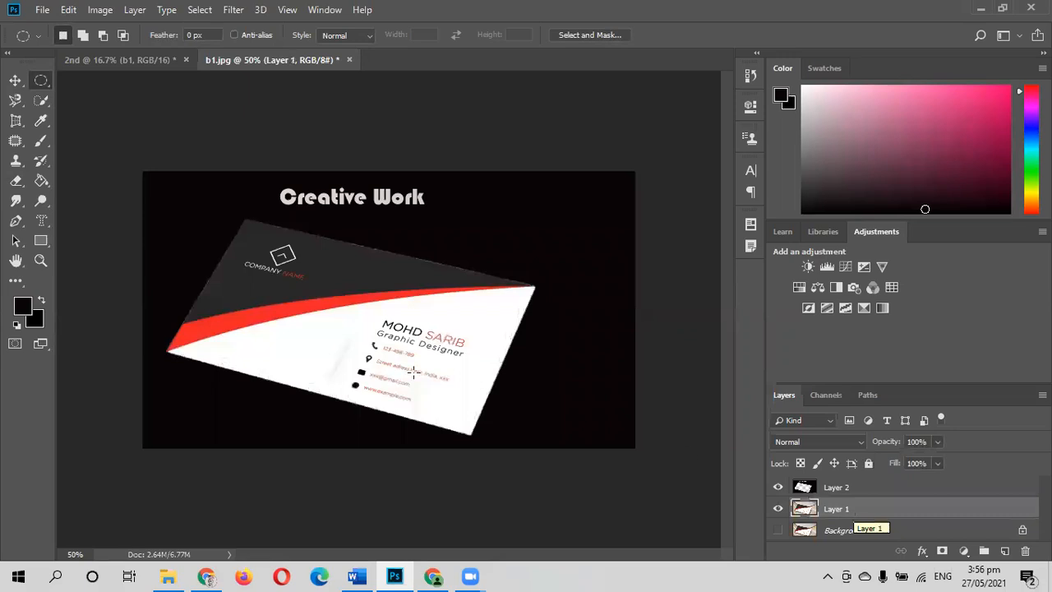
pyautogui.click(15, 80)
pyautogui.moveTo(398, 340); pyautogui.dragTo(386, 248)
pyautogui.moveTo(401, 293); pyautogui.dragTo(398, 260)
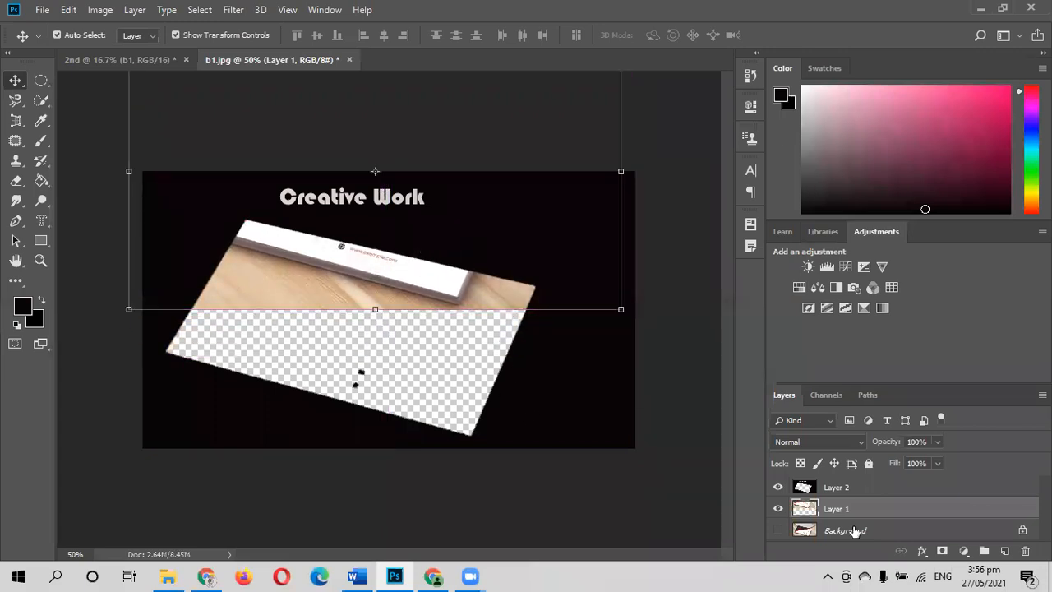
# Switch Layer 1 and Layer 2 off and on to compare them, and undo the move of Layer 1
pyautogui.click(777, 510)
pyautogui.click(776, 509)
pyautogui.click(778, 488)
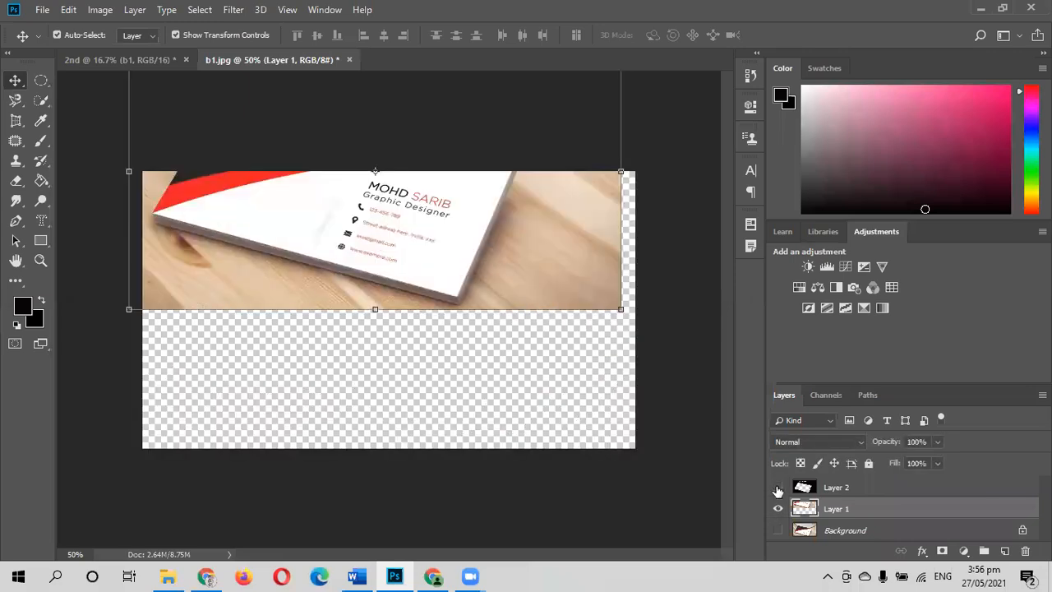
pyautogui.click(777, 488)
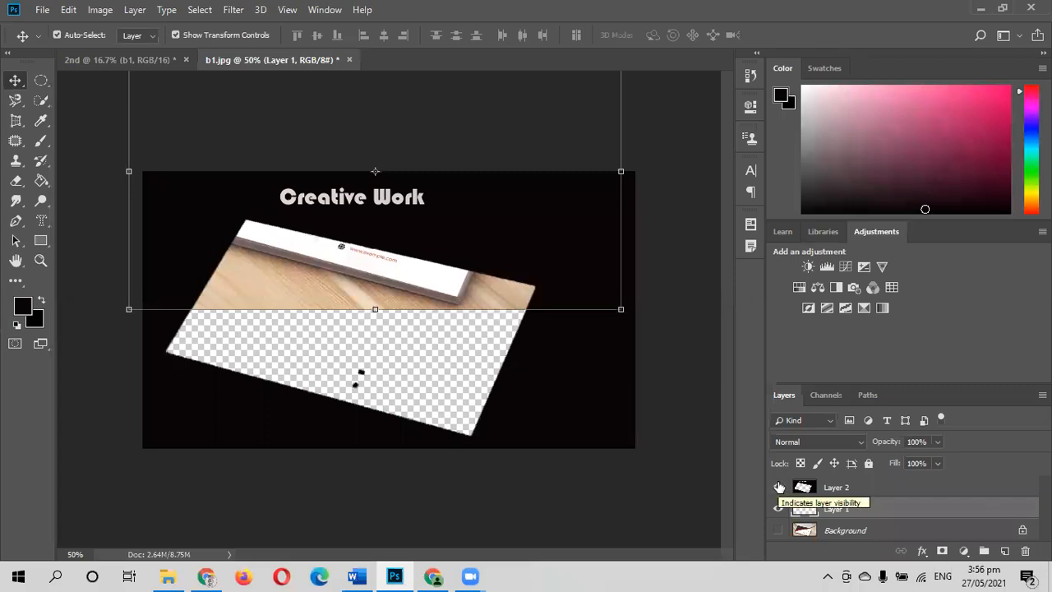
pyautogui.hotkey('ctrl', 'z')
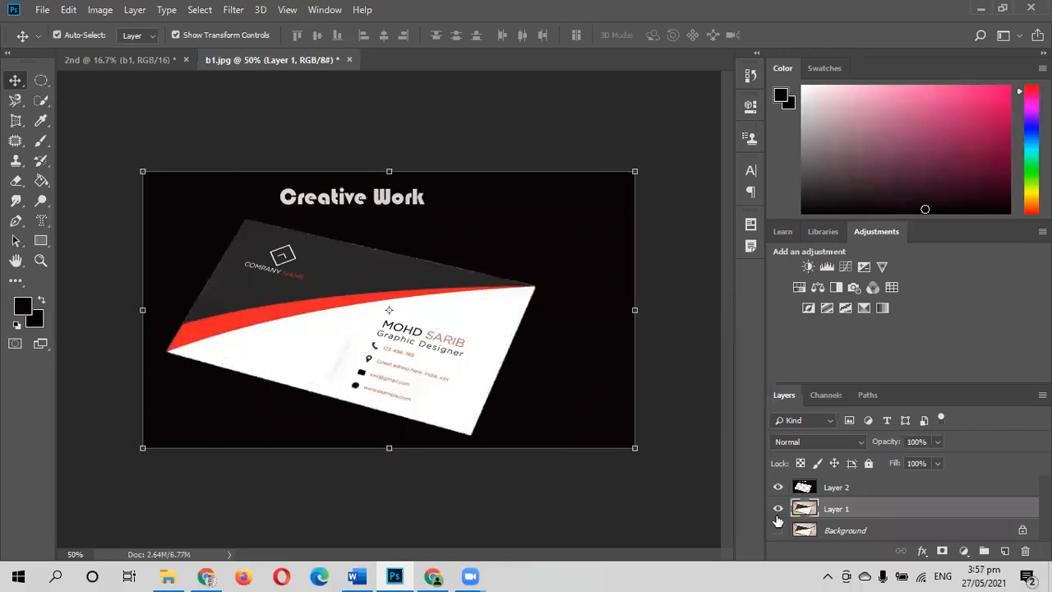
# Place an empty horizontal text layer below "Creative Work" with Layer 1 hidden, and turn Layer 1 back on
pyautogui.click(779, 510)
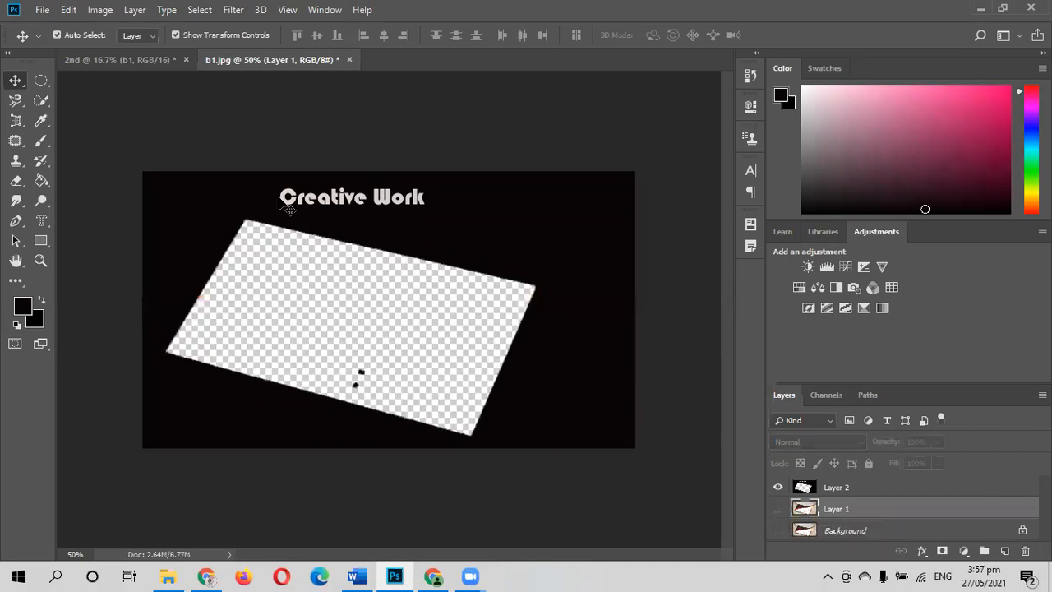
pyautogui.click(38, 225)
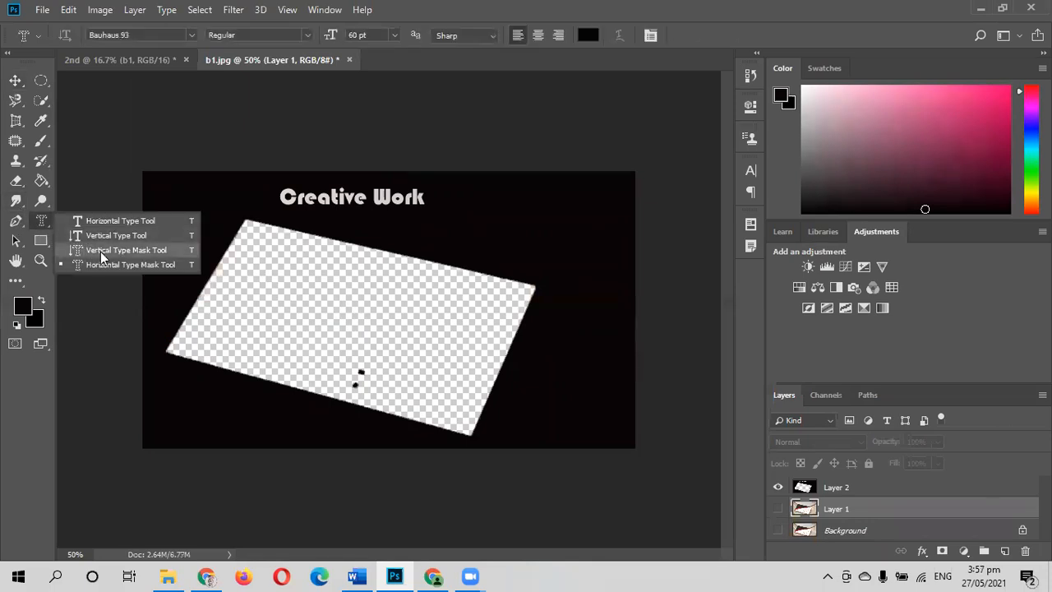
pyautogui.click(106, 216)
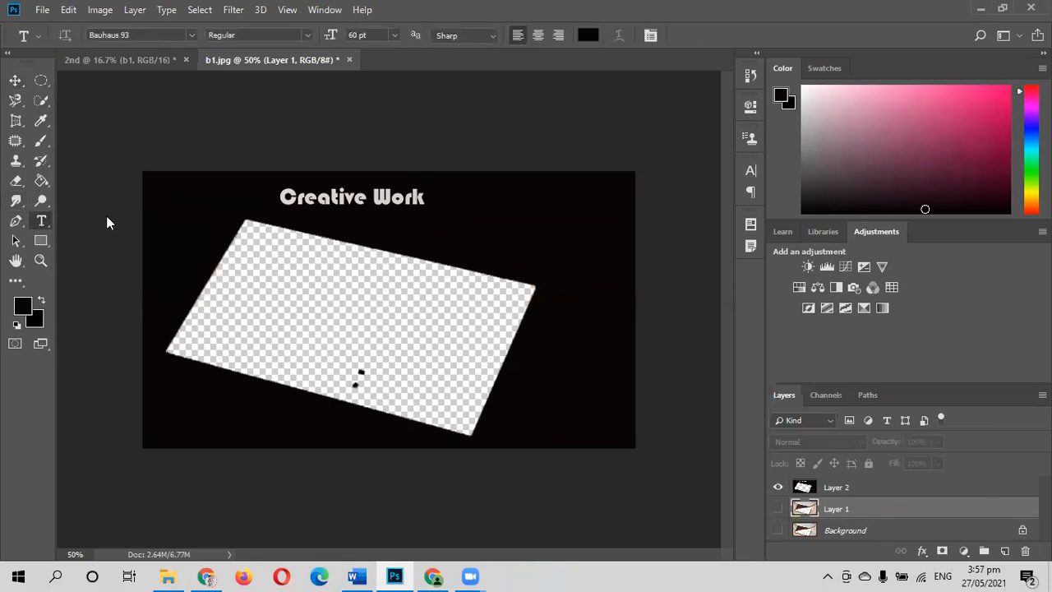
pyautogui.click(370, 225)
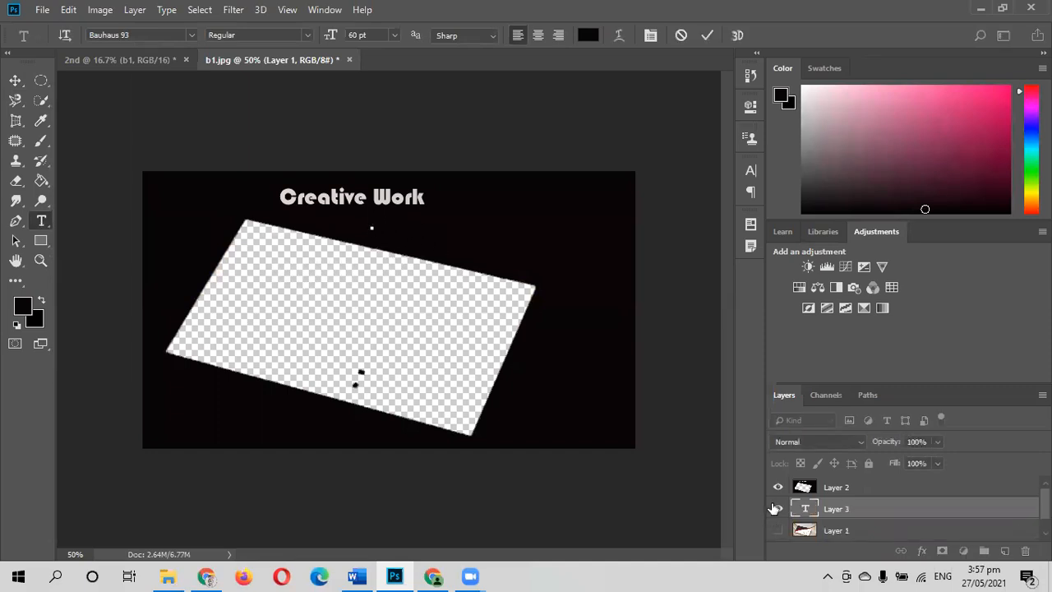
pyautogui.click(778, 511)
pyautogui.click(778, 509)
pyautogui.click(777, 530)
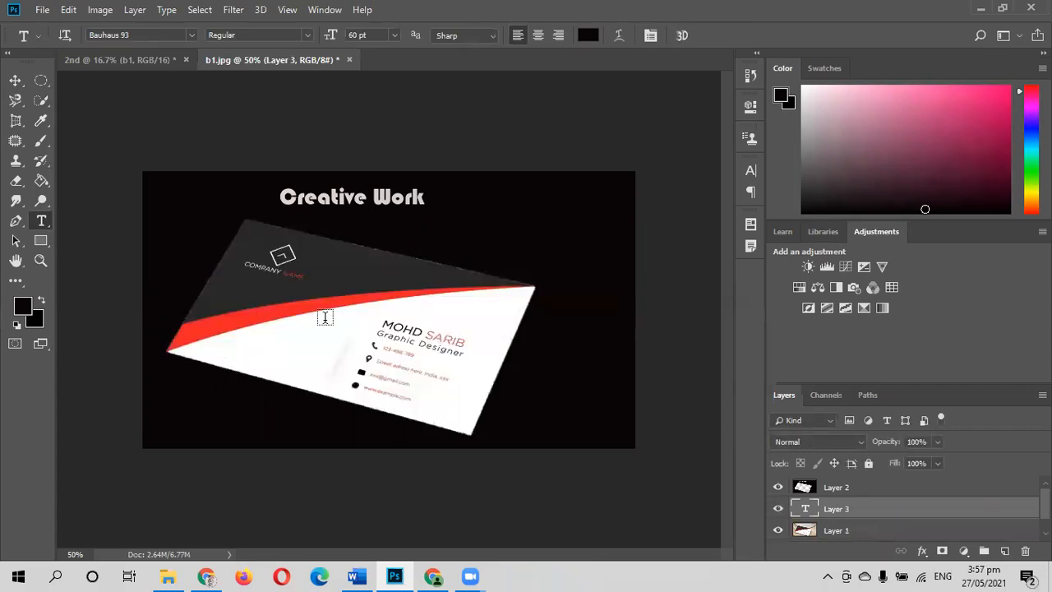
# Start a horizontal text line just below "Creative Work" and set its color to red ae4947
pyautogui.click(361, 223)
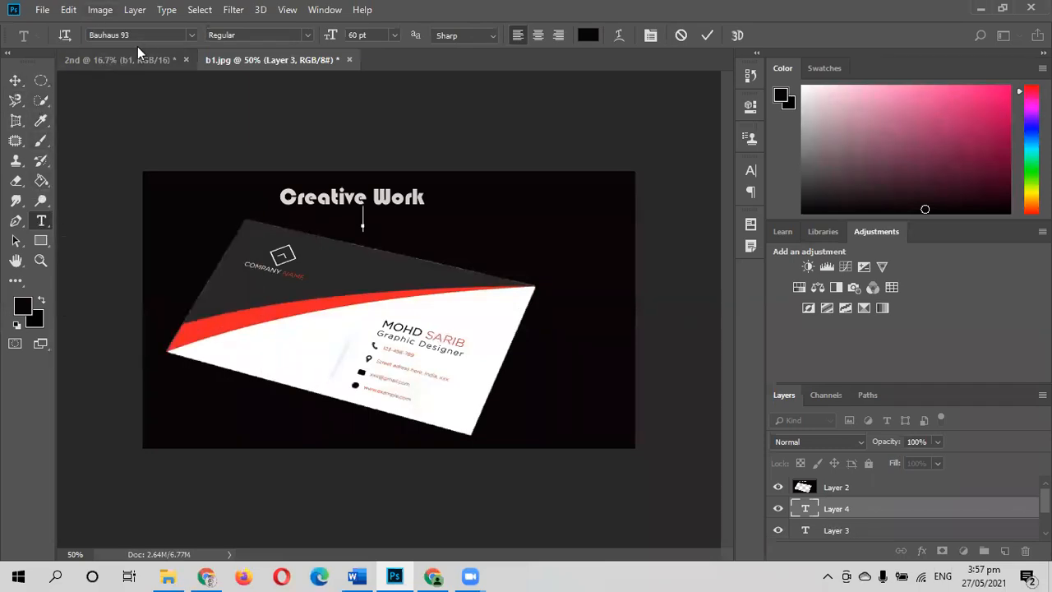
pyautogui.click(494, 37)
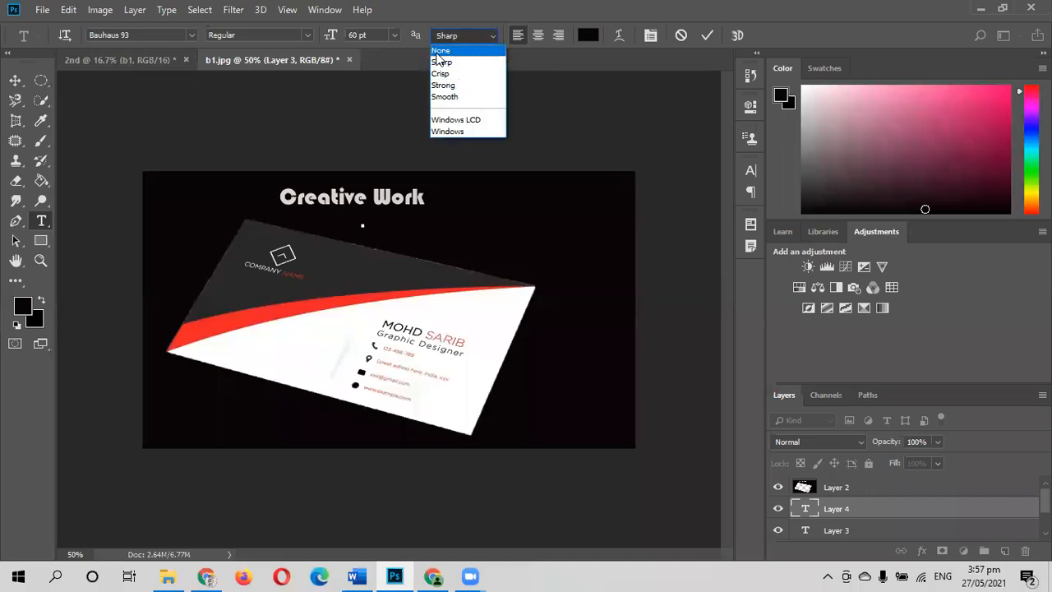
pyautogui.click(587, 41)
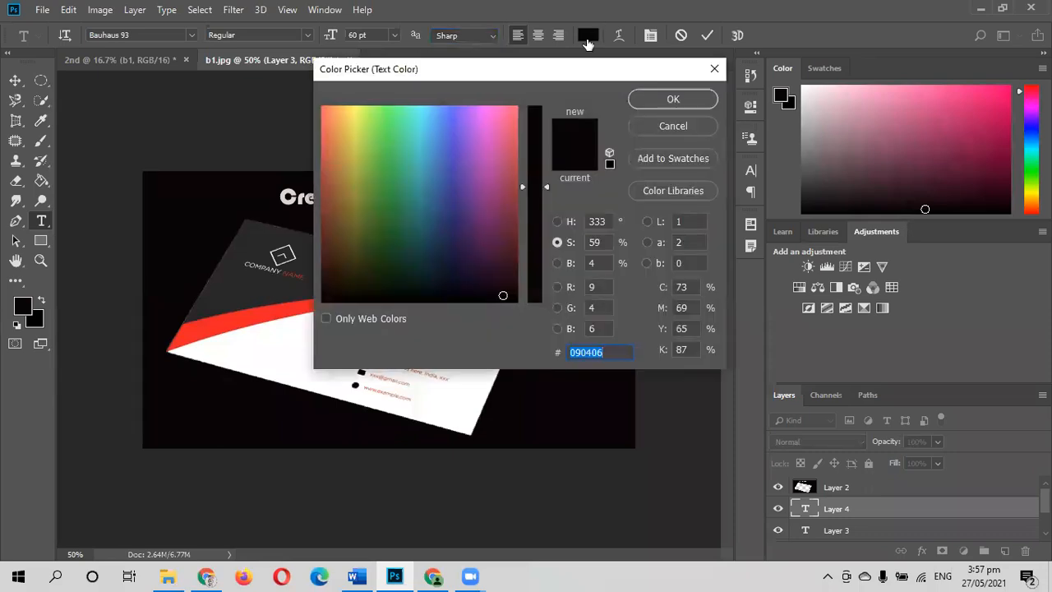
pyautogui.click(321, 186)
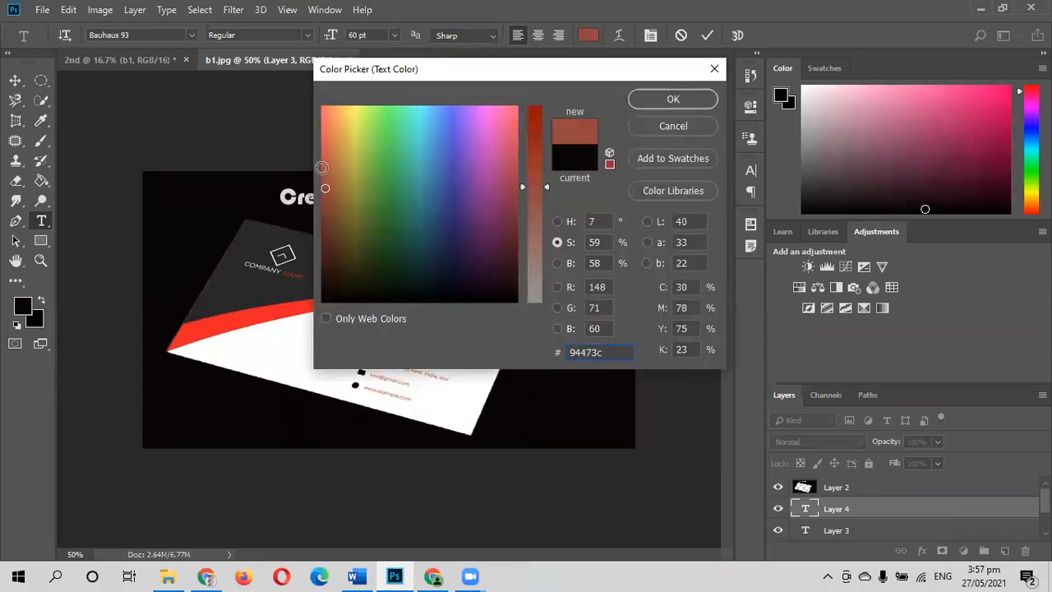
pyautogui.click(322, 168)
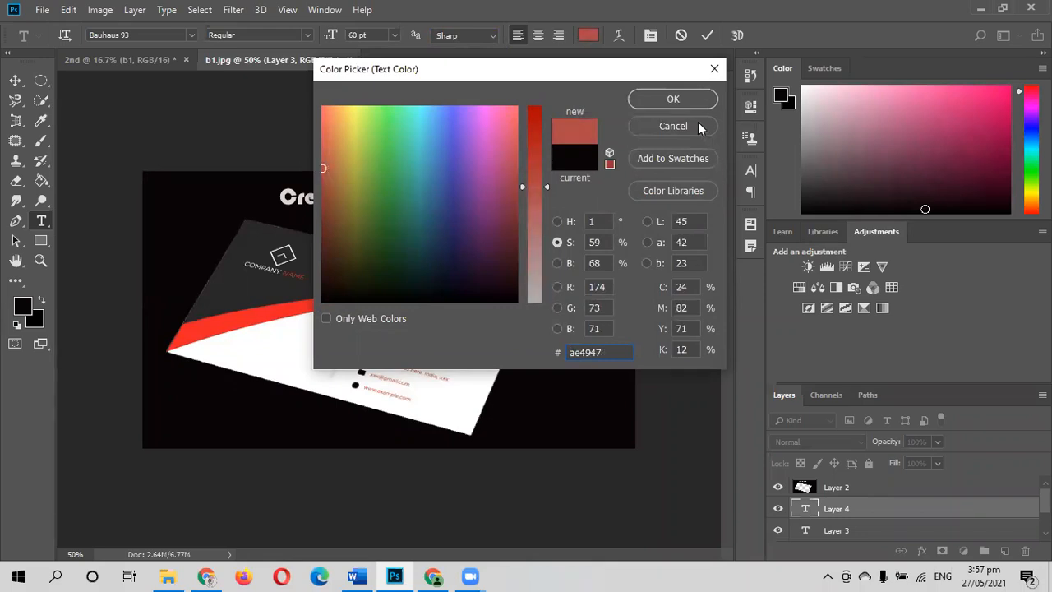
pyautogui.press('Return')
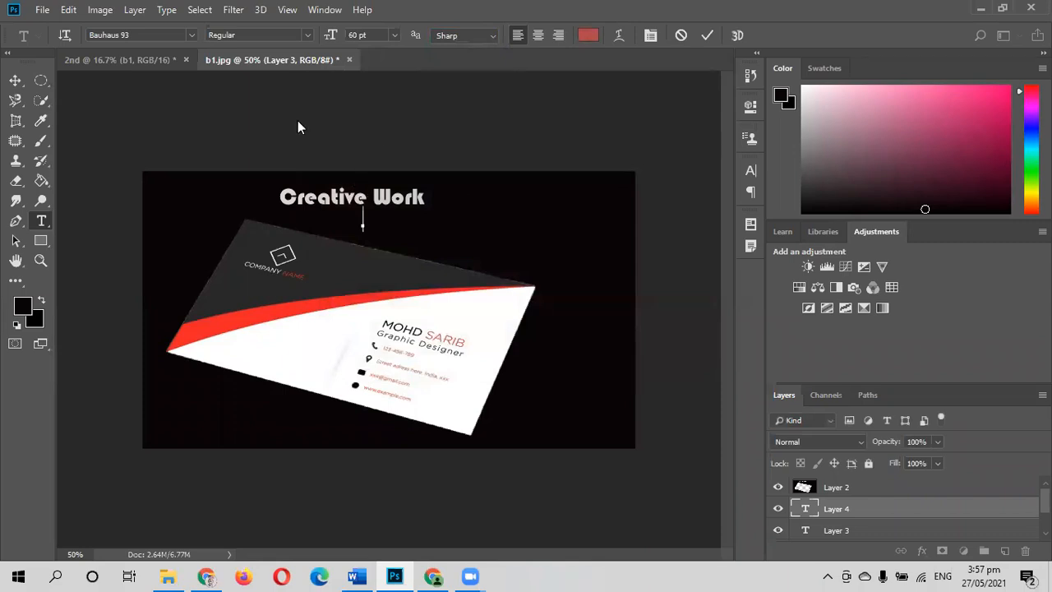
# Set the text size to 48 pt, enter "Batch 3" and commit the text
pyautogui.click(393, 36)
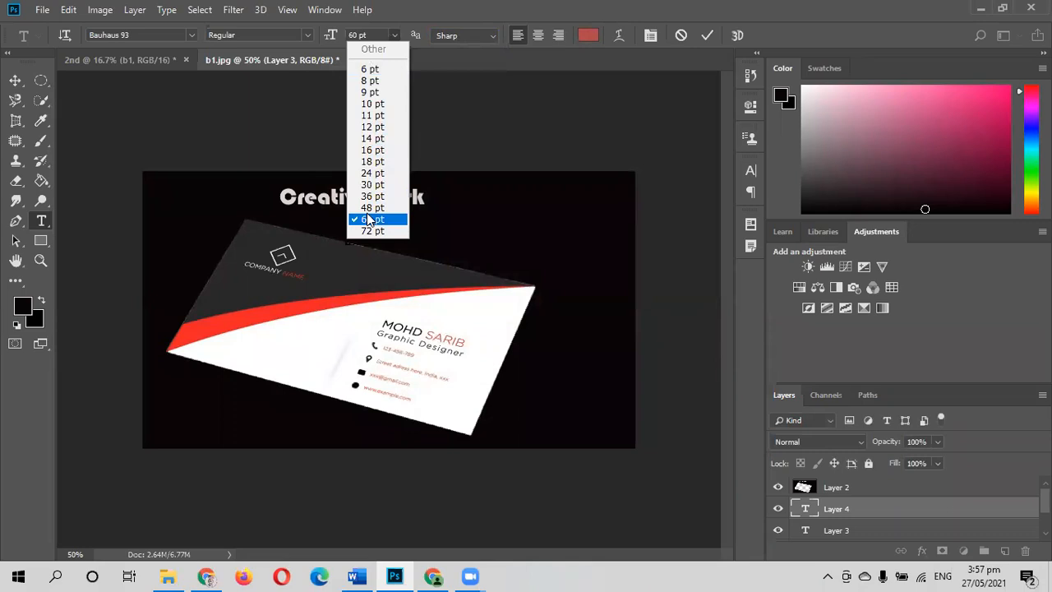
pyautogui.click(366, 208)
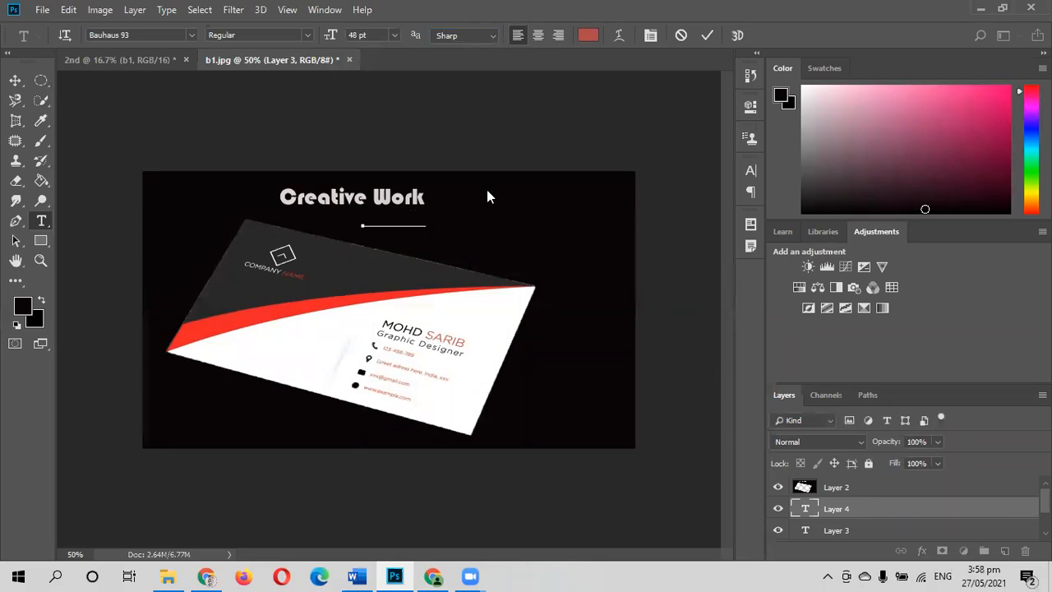
pyautogui.click(707, 34)
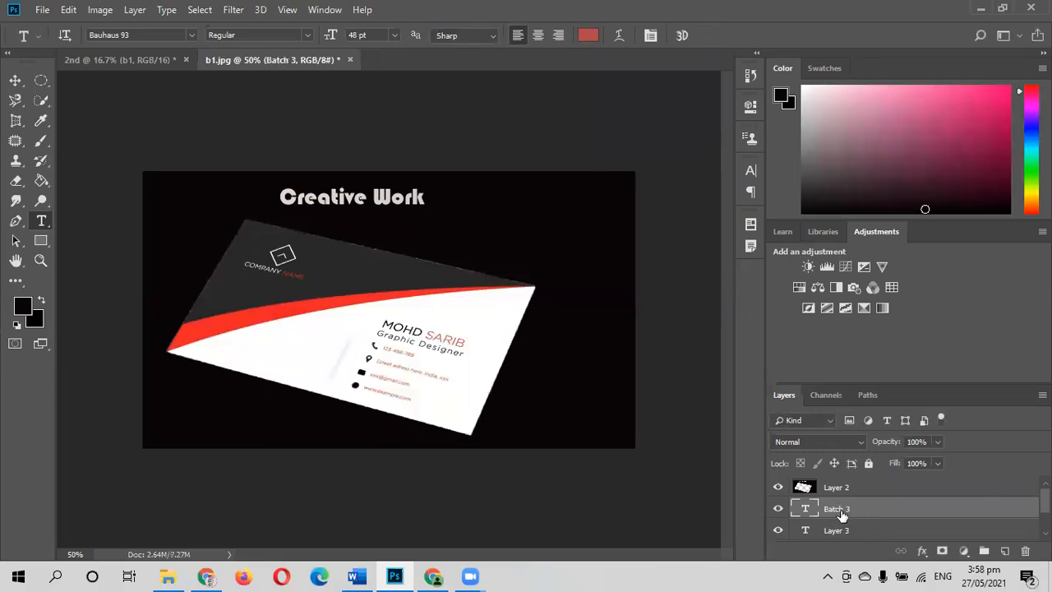
# Reorder Layer 2 beneath the "Batch 3" text layer, reduce its opacity to 64% and deselect all layers
pyautogui.moveTo(837, 488); pyautogui.dragTo(847, 511)
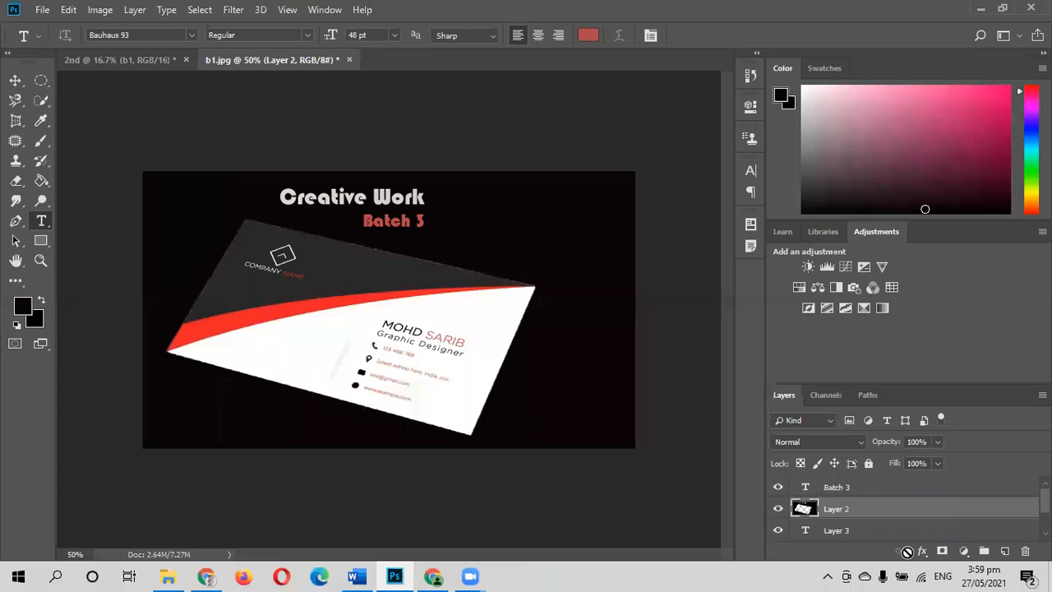
pyautogui.click(937, 440)
pyautogui.moveTo(923, 461); pyautogui.dragTo(909, 460)
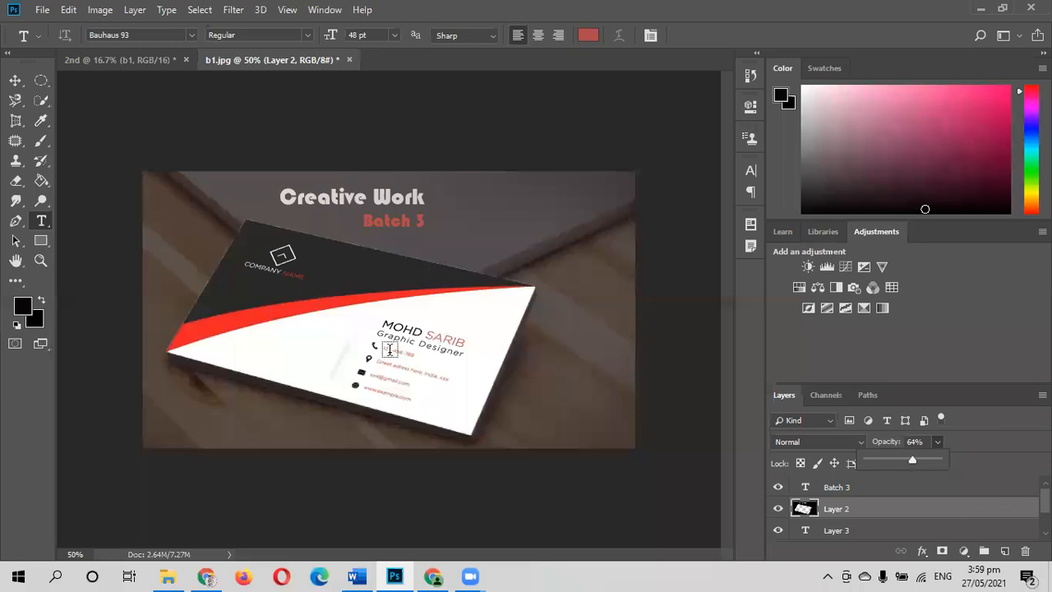
pyautogui.click(17, 79)
pyautogui.click(126, 146)
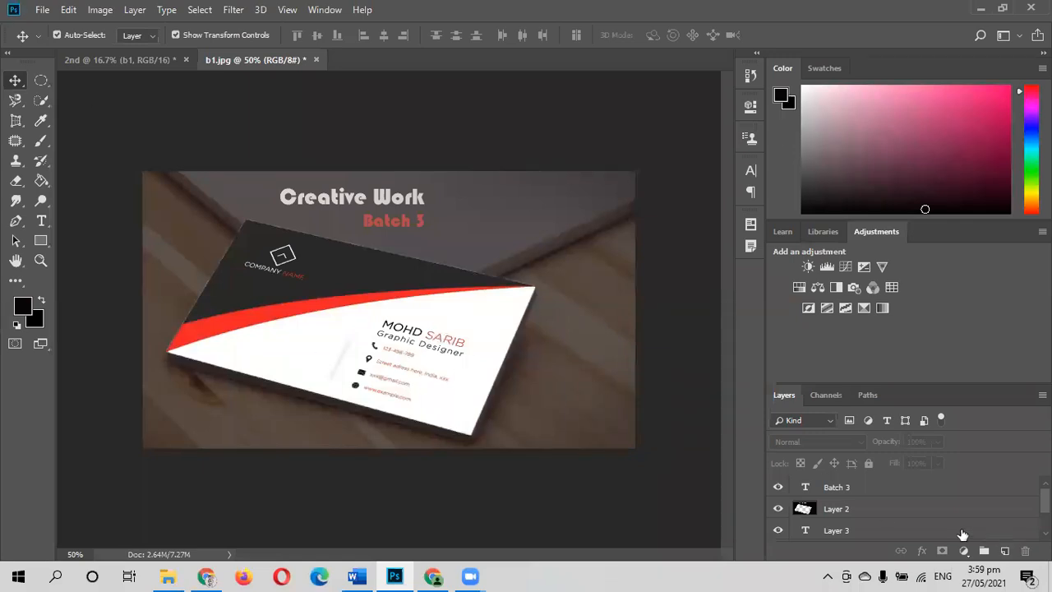
# Hide Layer 3, Layer 2 and Batch 3 and show them again to compare the original photo with the design
pyautogui.scroll(-2, 851, 493)
pyautogui.scroll(1, 793, 526)
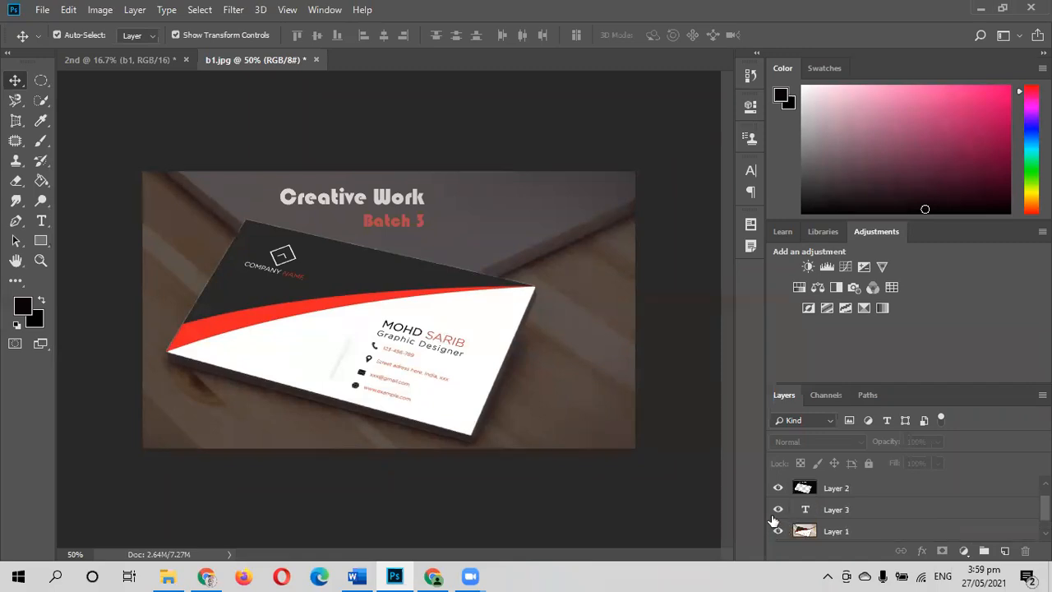
pyautogui.click(777, 510)
pyautogui.click(778, 490)
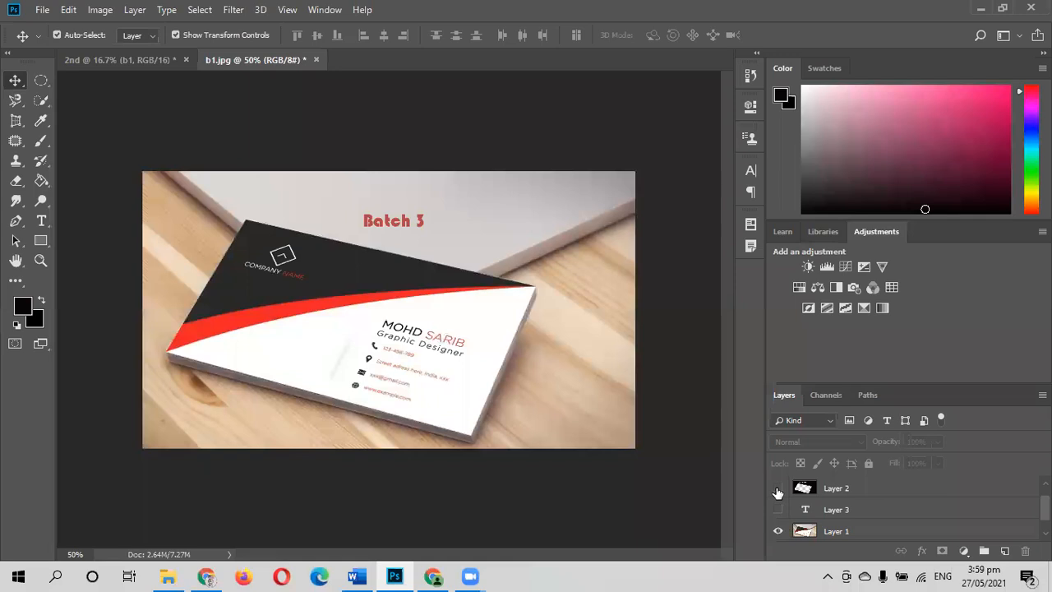
pyautogui.scroll(1, 778, 493)
pyautogui.click(777, 490)
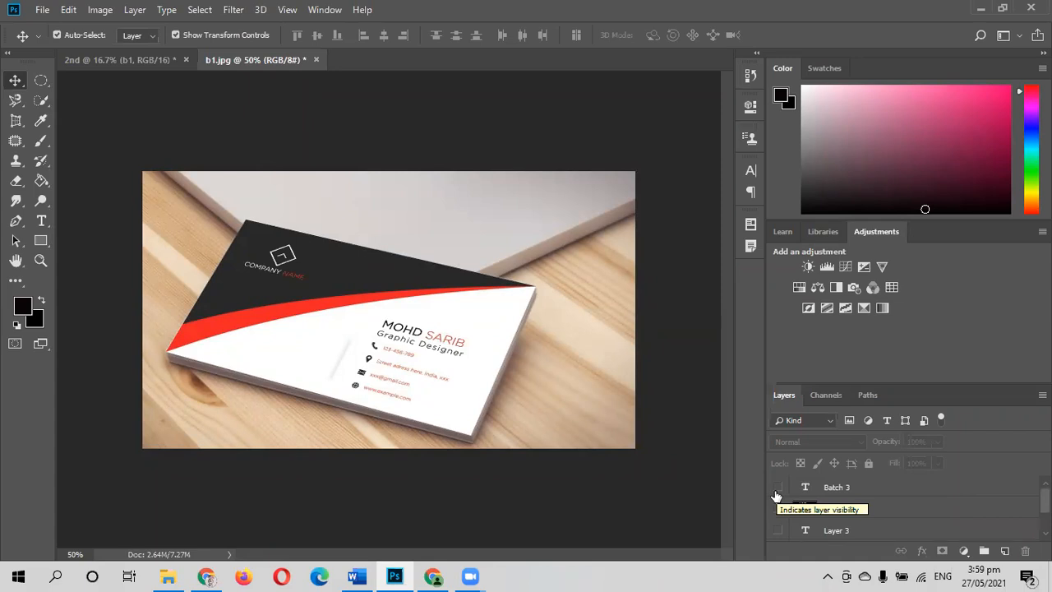
pyautogui.click(777, 488)
pyautogui.click(776, 509)
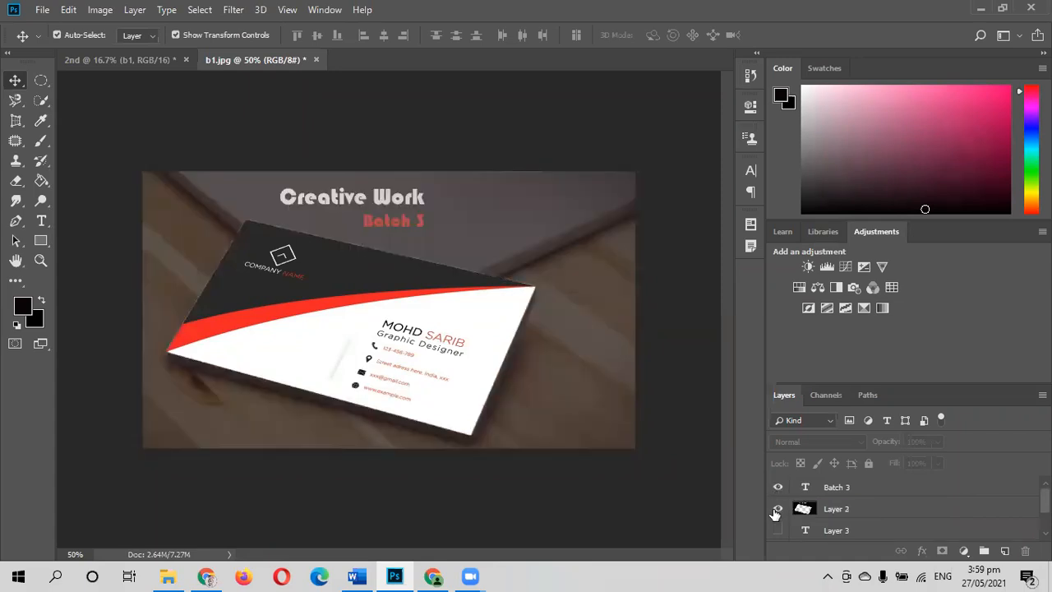
pyautogui.click(777, 530)
pyautogui.scroll(-2, 799, 536)
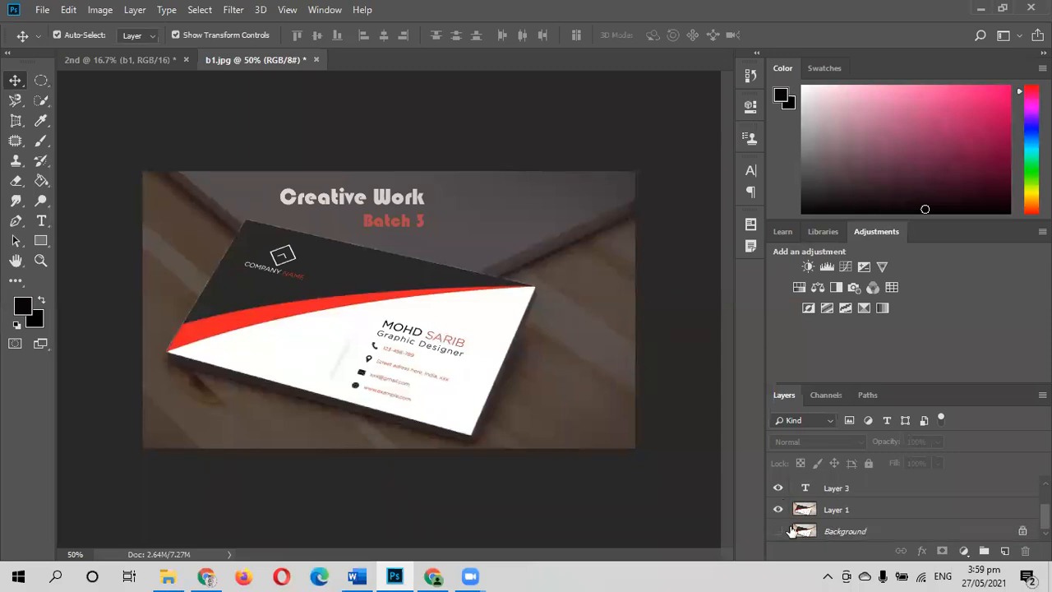
# Combine the Batch 3, Layer 2 and Layer 3 layers into a new group
pyautogui.scroll(2, 785, 533)
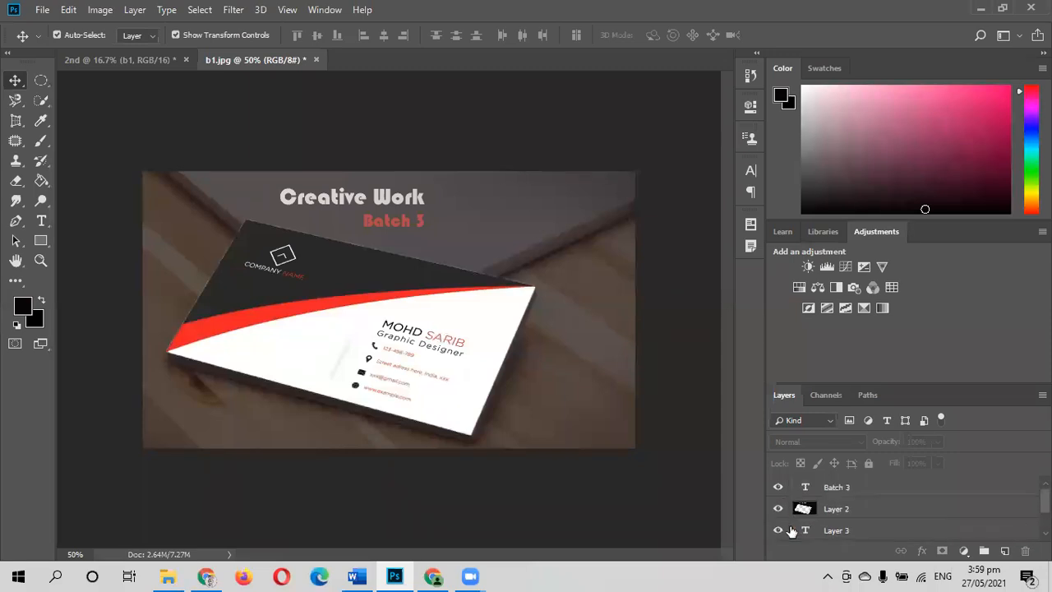
pyautogui.click(836, 488)
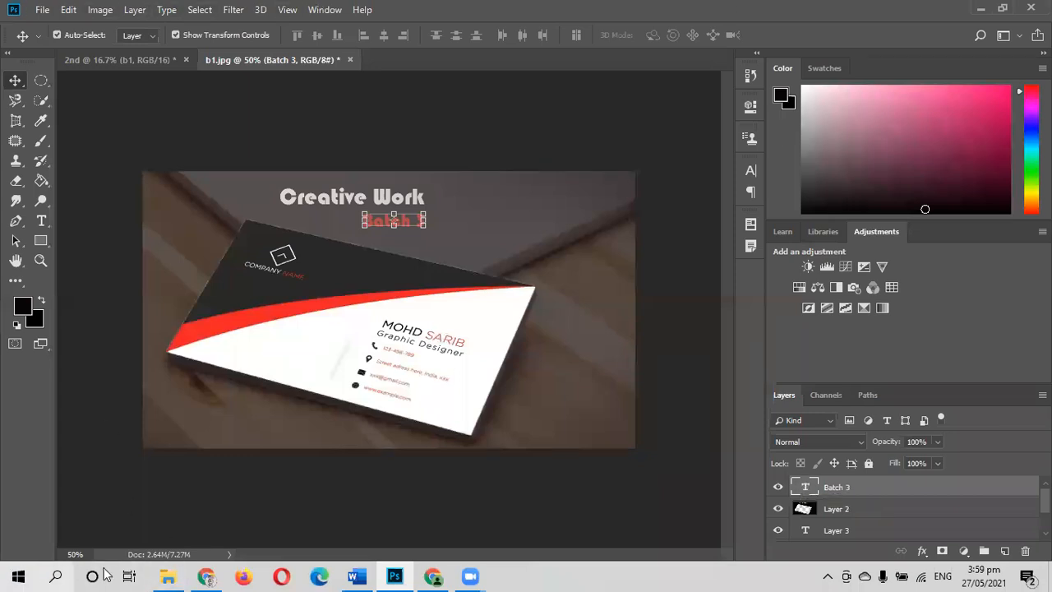
pyautogui.press('ctrl')
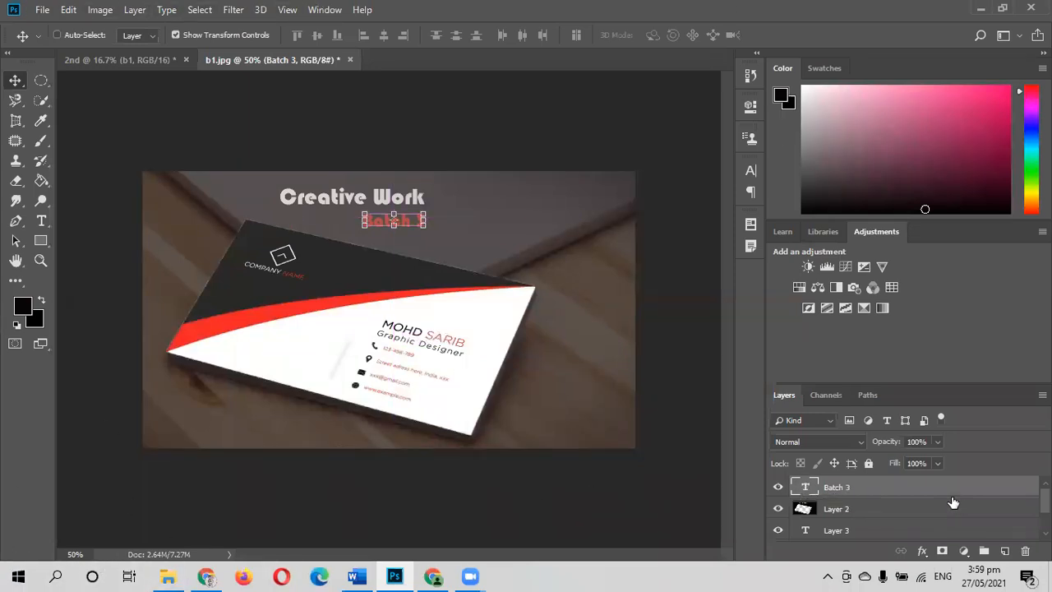
pyautogui.keyDown('ctrl'); pyautogui.click(847, 515); pyautogui.keyUp('ctrl')
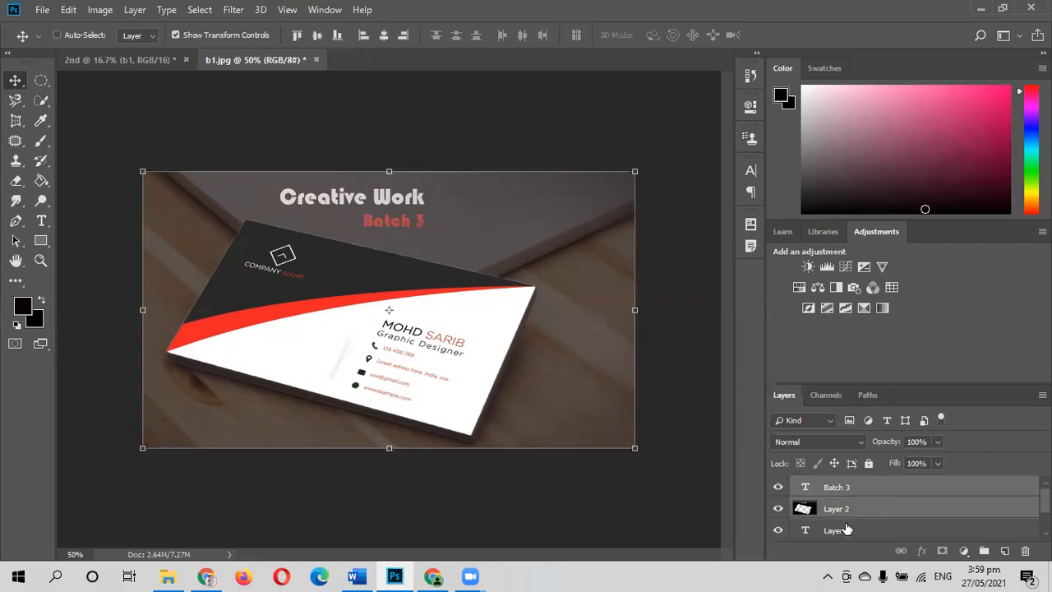
pyautogui.scroll(-1, 847, 526)
pyautogui.keyDown('ctrl'); pyautogui.click(851, 513); pyautogui.keyUp('ctrl')
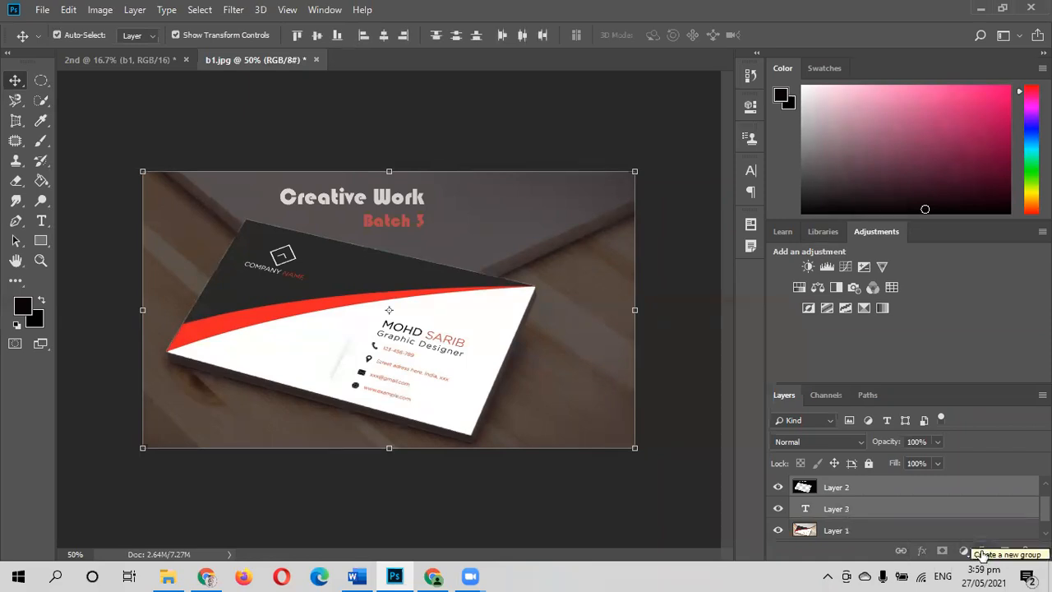
pyautogui.click(983, 550)
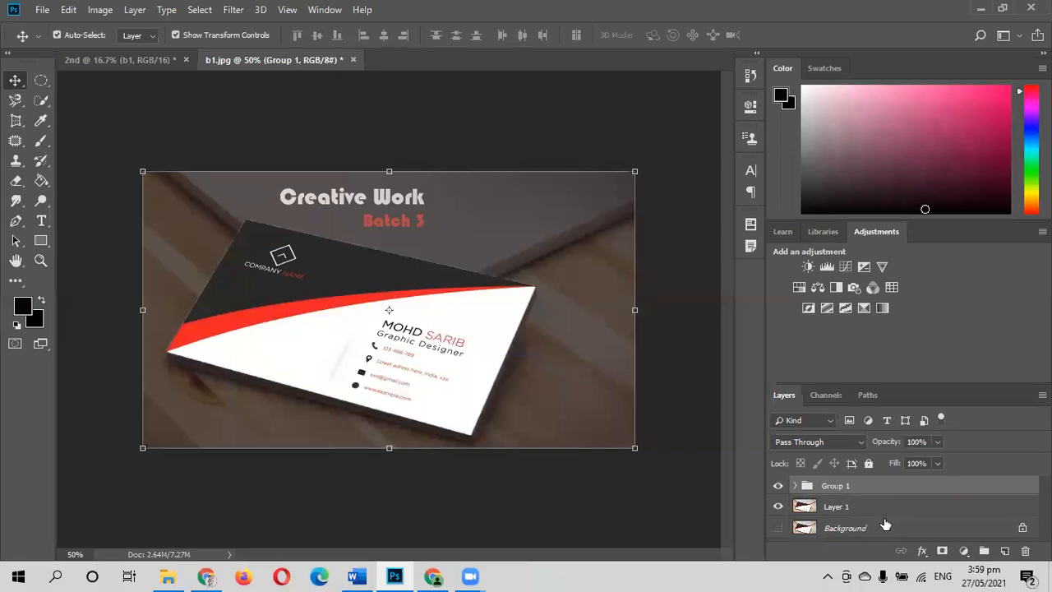
# Expand Group 1 and look through the layers inside it
pyautogui.click(795, 486)
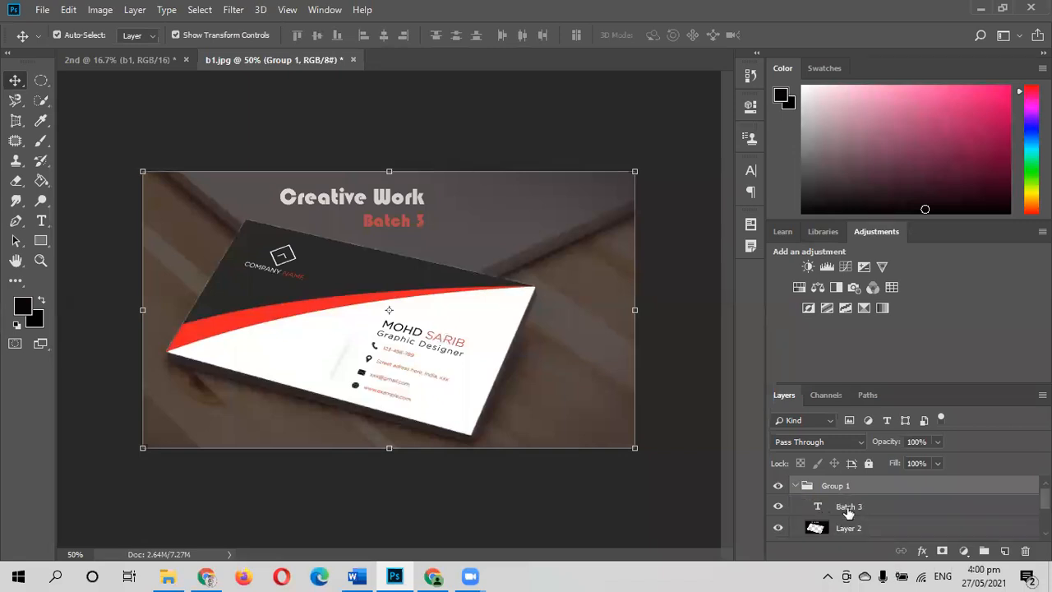
pyautogui.scroll(-3, 847, 514)
pyautogui.scroll(3, 846, 513)
# Hide and show Group 1 repeatedly to compare the original photo with the design, leaving the group visible
pyautogui.click(778, 488)
pyautogui.click(778, 488)
pyautogui.click(778, 488)
pyautogui.click(778, 488)
pyautogui.click(777, 488)
pyautogui.click(778, 488)
pyautogui.click(778, 488)
pyautogui.click(778, 489)
pyautogui.click(777, 488)
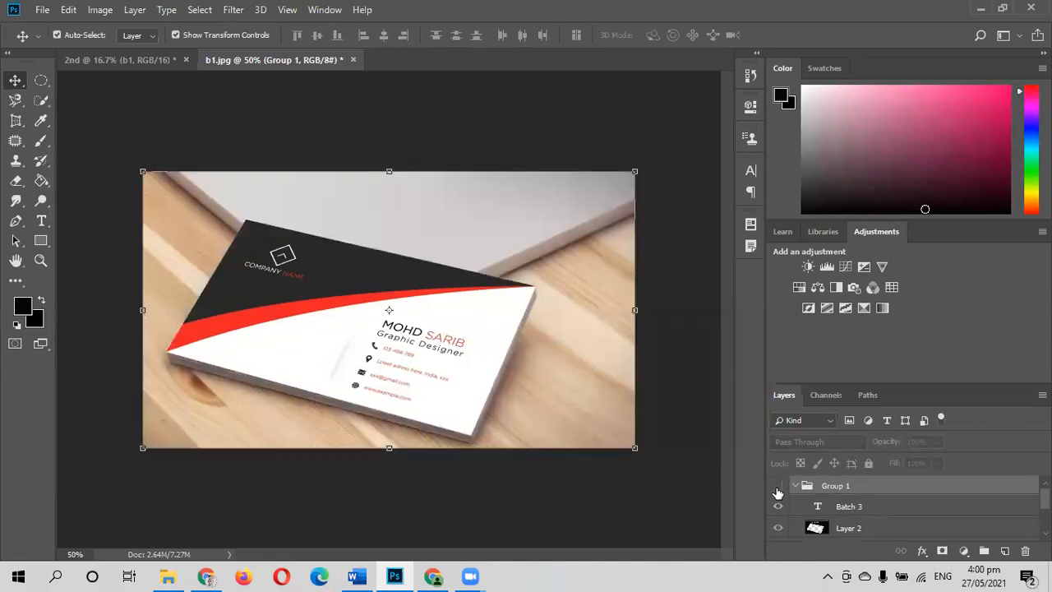
pyautogui.hotkey('ctrl', 't')
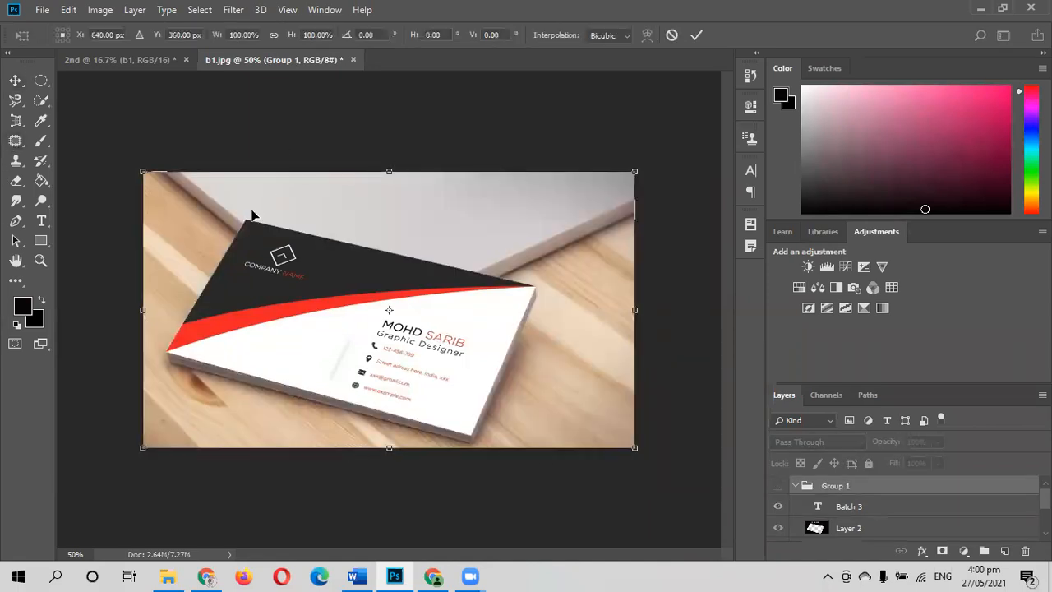
pyautogui.click(41, 79)
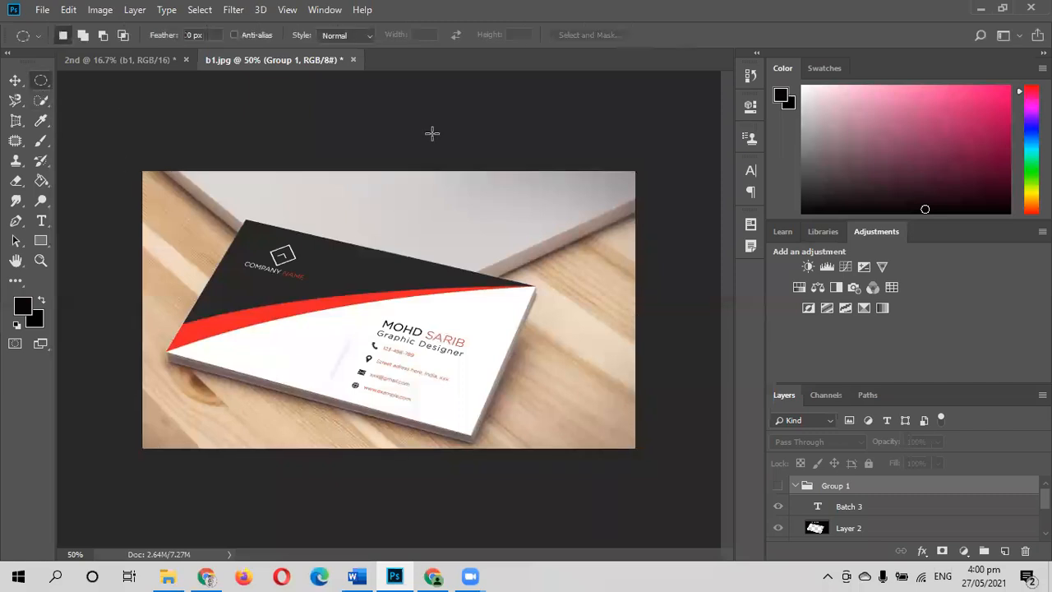
pyautogui.click(778, 488)
pyautogui.click(779, 488)
pyautogui.click(778, 488)
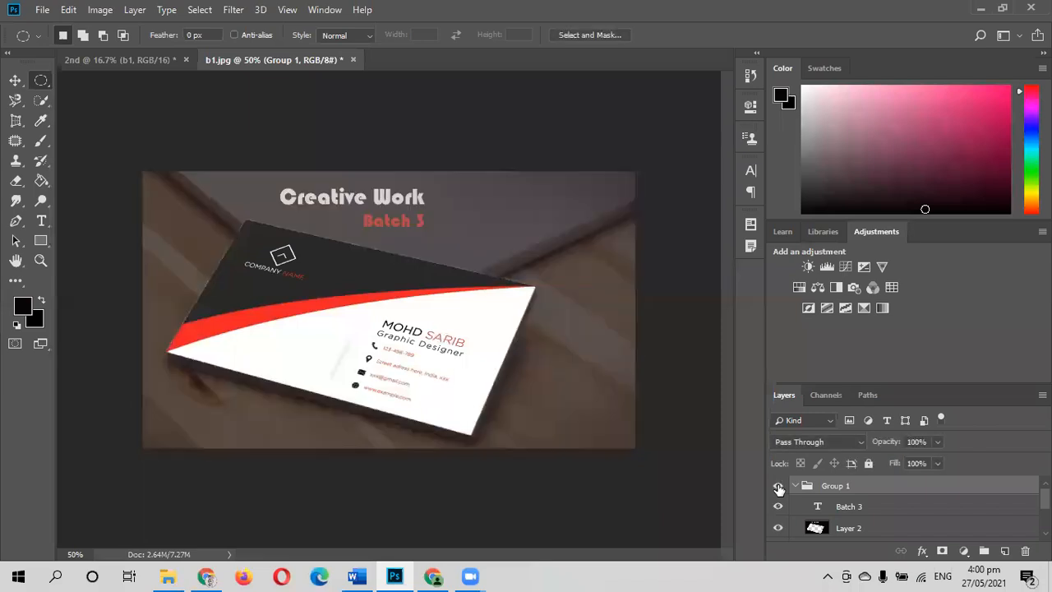
pyautogui.click(778, 487)
pyautogui.click(778, 488)
pyautogui.click(779, 487)
pyautogui.click(778, 487)
pyautogui.click(778, 488)
pyautogui.click(778, 487)
pyautogui.click(778, 487)
pyautogui.click(779, 488)
pyautogui.click(778, 487)
pyautogui.click(778, 487)
pyautogui.click(778, 487)
pyautogui.click(778, 487)
pyautogui.click(778, 488)
pyautogui.click(777, 487)
# Select Layer 2, choose a pink foreground color and fill the dark overlay around the card with the Paint Bucket
pyautogui.click(850, 535)
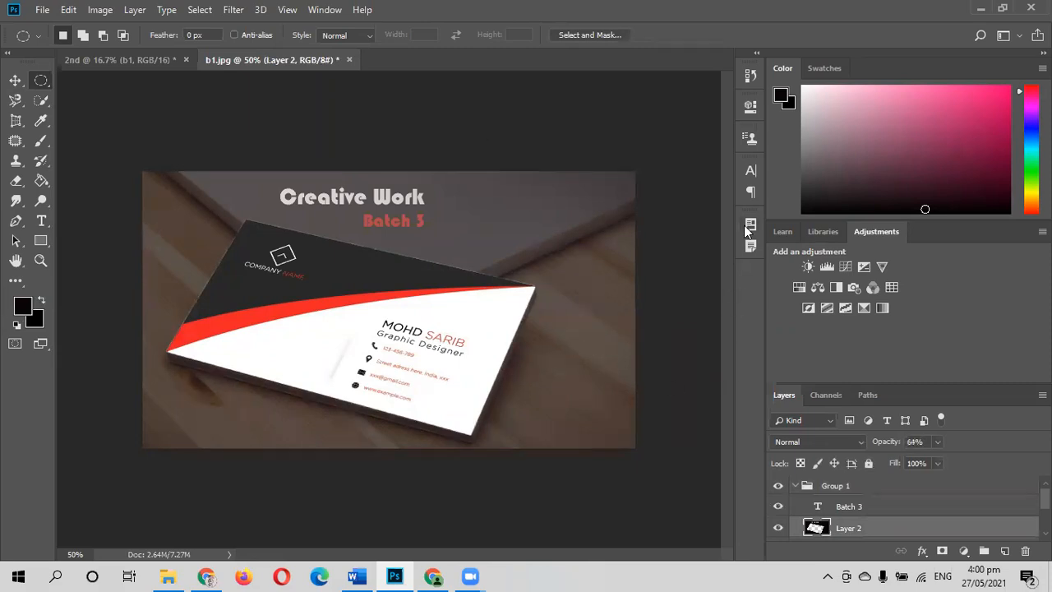
pyautogui.click(748, 107)
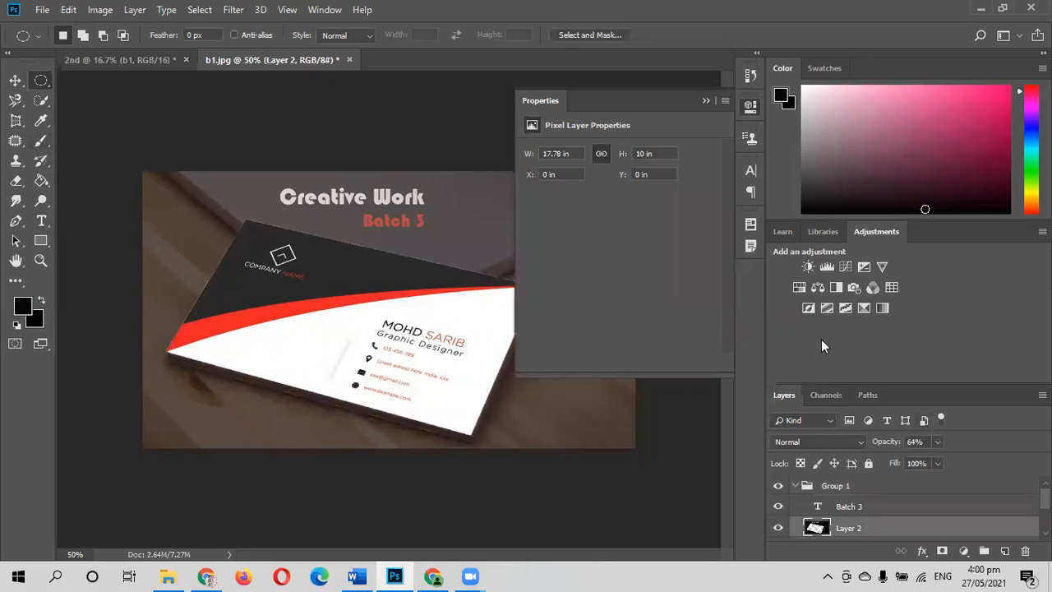
pyautogui.click(965, 155)
pyautogui.moveTo(965, 156)
pyautogui.mouseDown()
pyautogui.moveTo(963, 118)
pyautogui.moveTo(976, 109)
pyautogui.mouseUp()
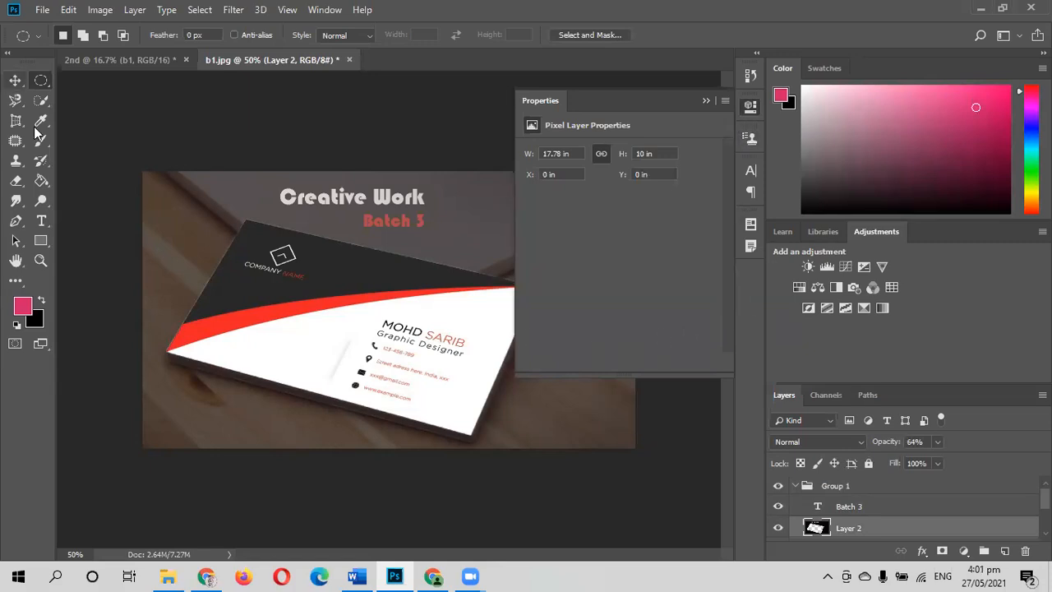
pyautogui.click(40, 182)
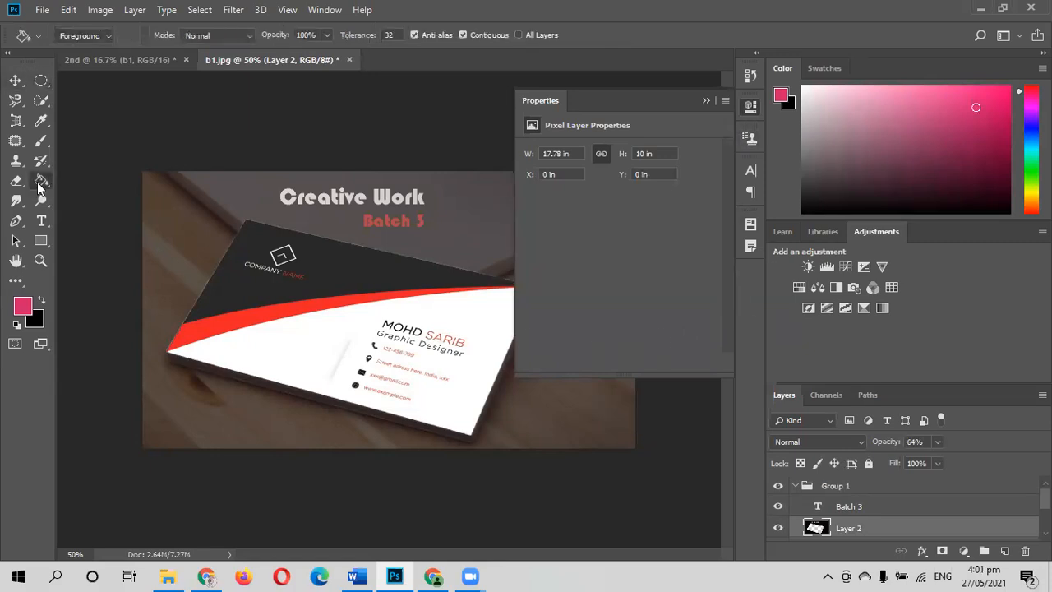
pyautogui.click(161, 228)
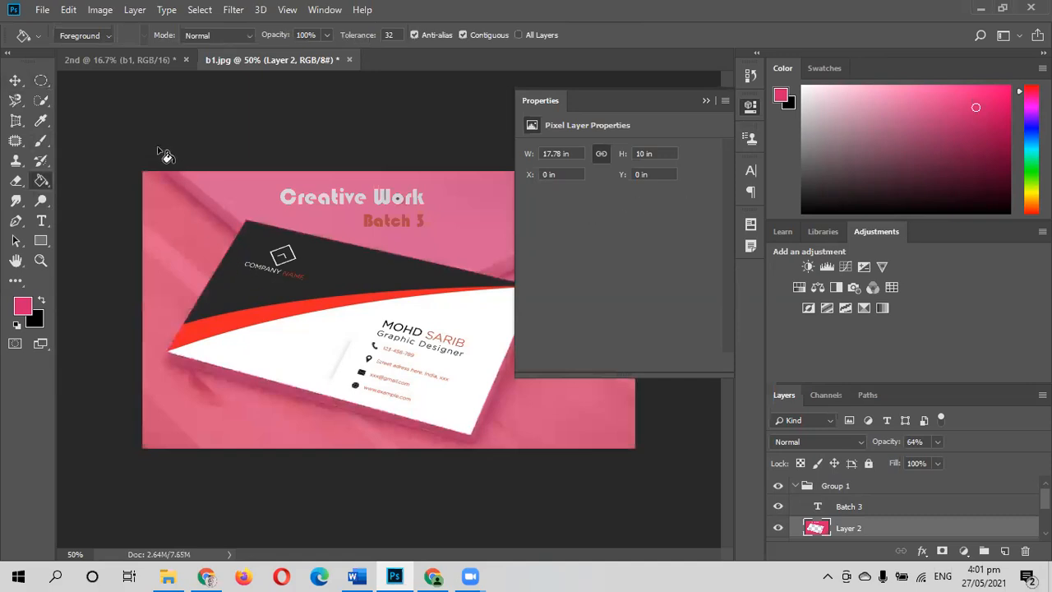
pyautogui.click(15, 79)
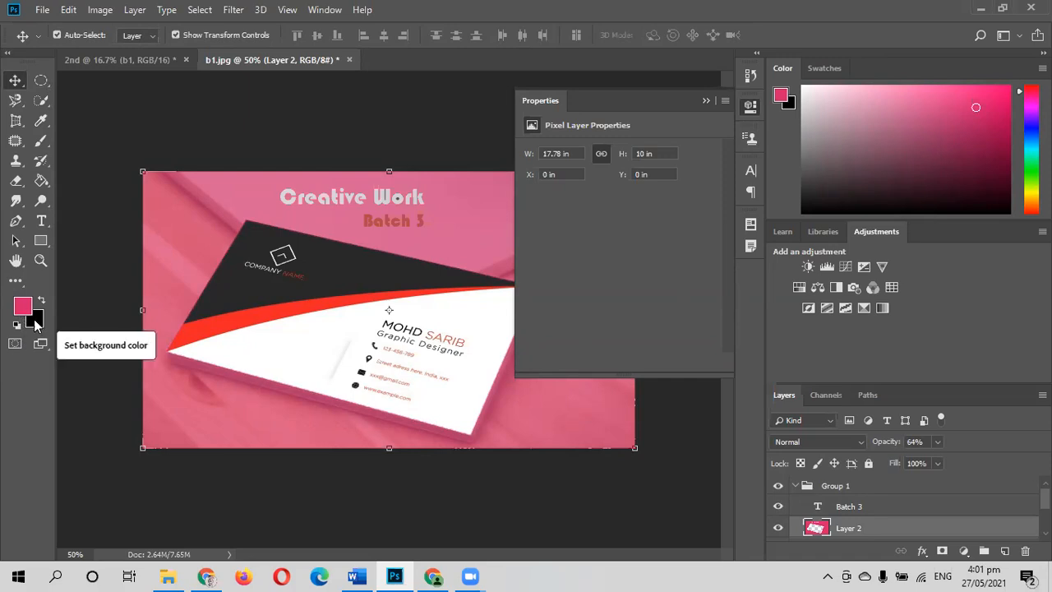
pyautogui.rightClick(191, 222)
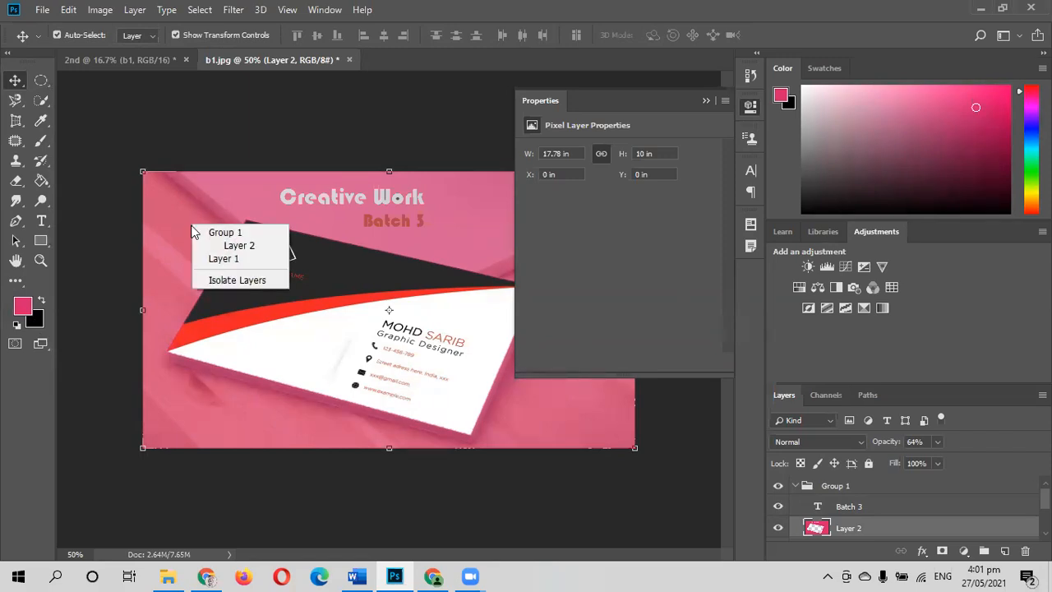
pyautogui.click(166, 205)
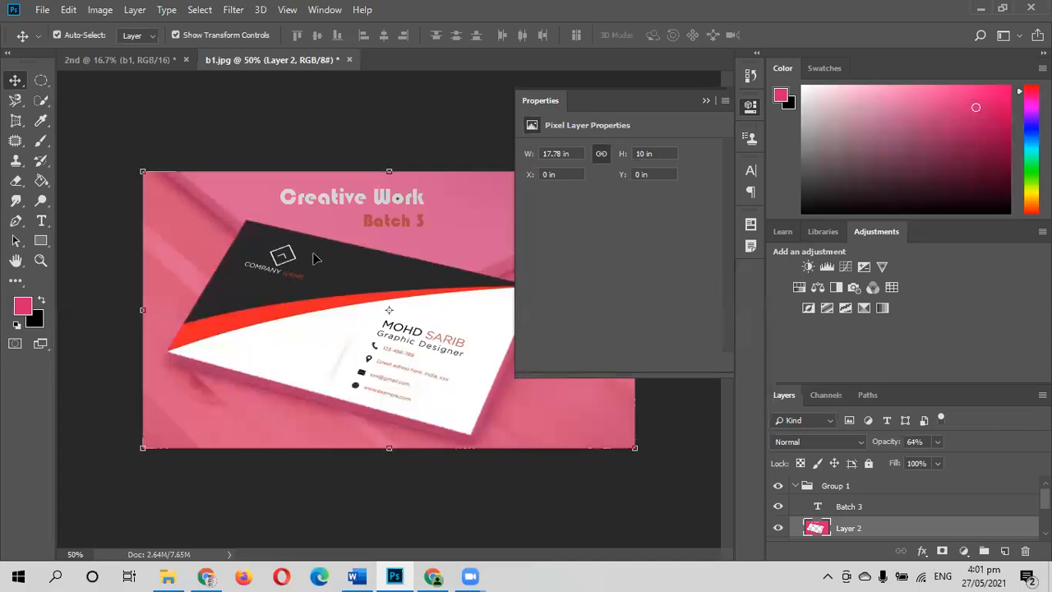
pyautogui.click(45, 181)
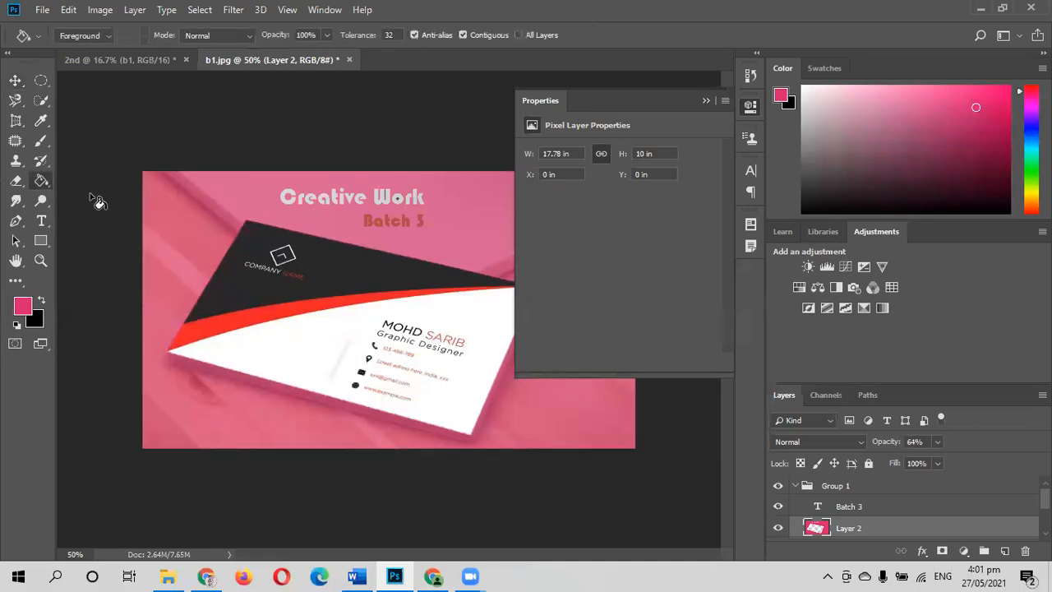
pyautogui.rightClick(184, 227)
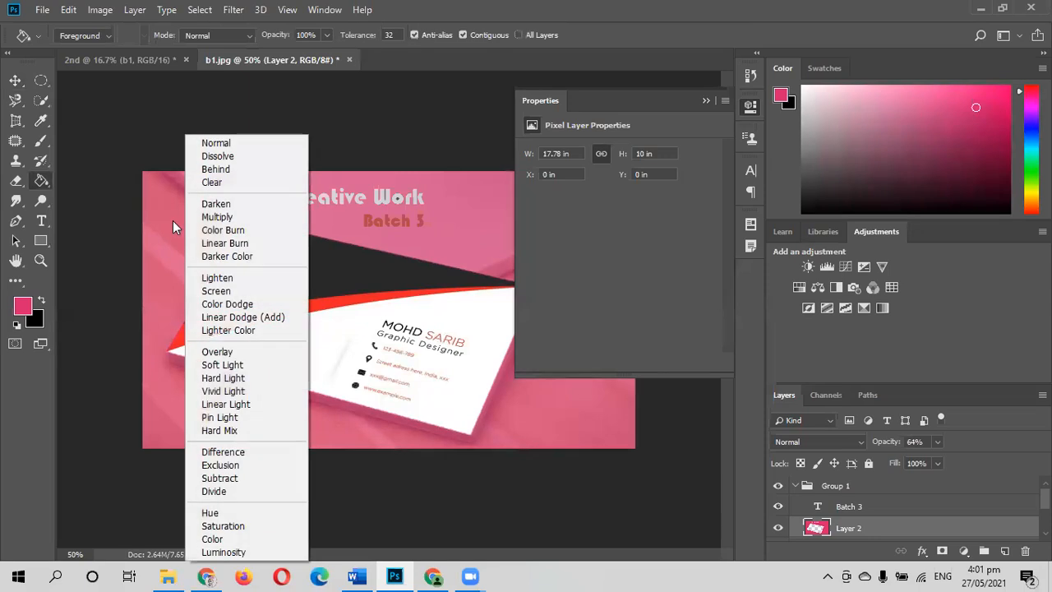
pyautogui.click(171, 220)
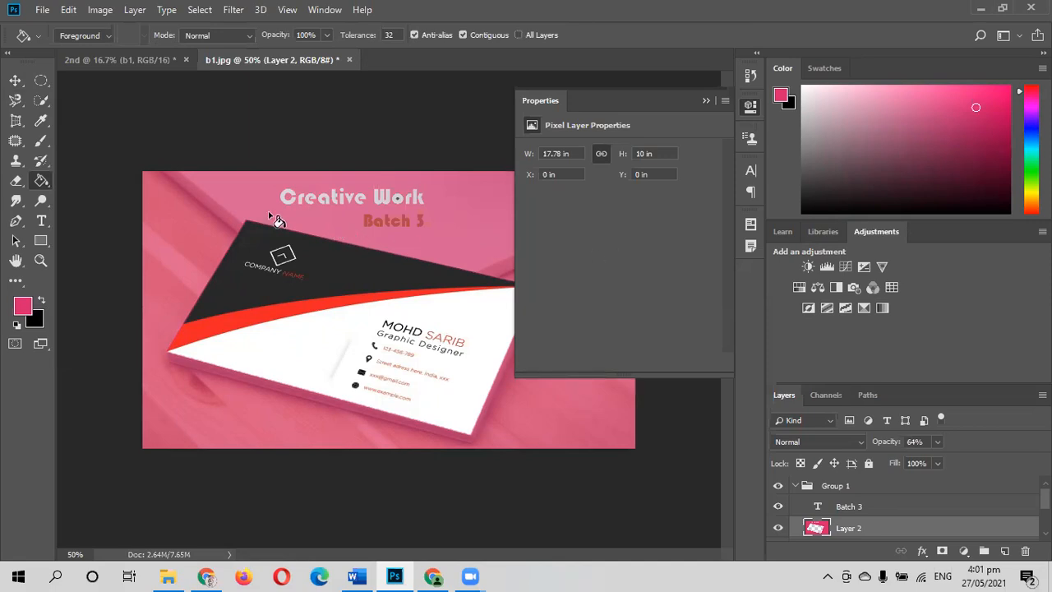
# Recolor Layer 2's overlay with the Paint Bucket, trying bright yellow first and finishing with a muted olive
pyautogui.click(1030, 190)
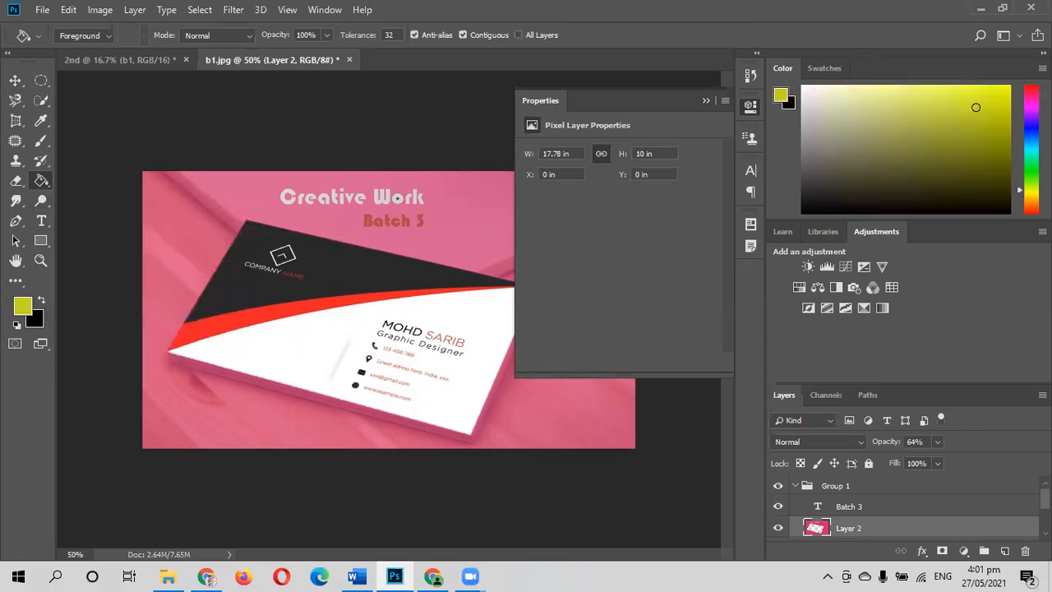
pyautogui.click(995, 92)
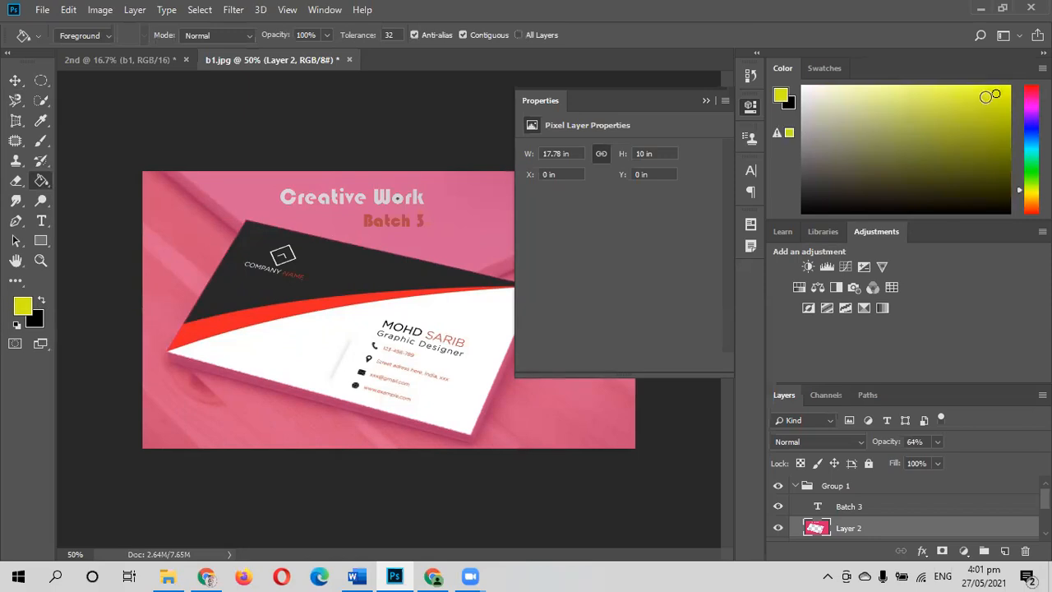
pyautogui.click(164, 222)
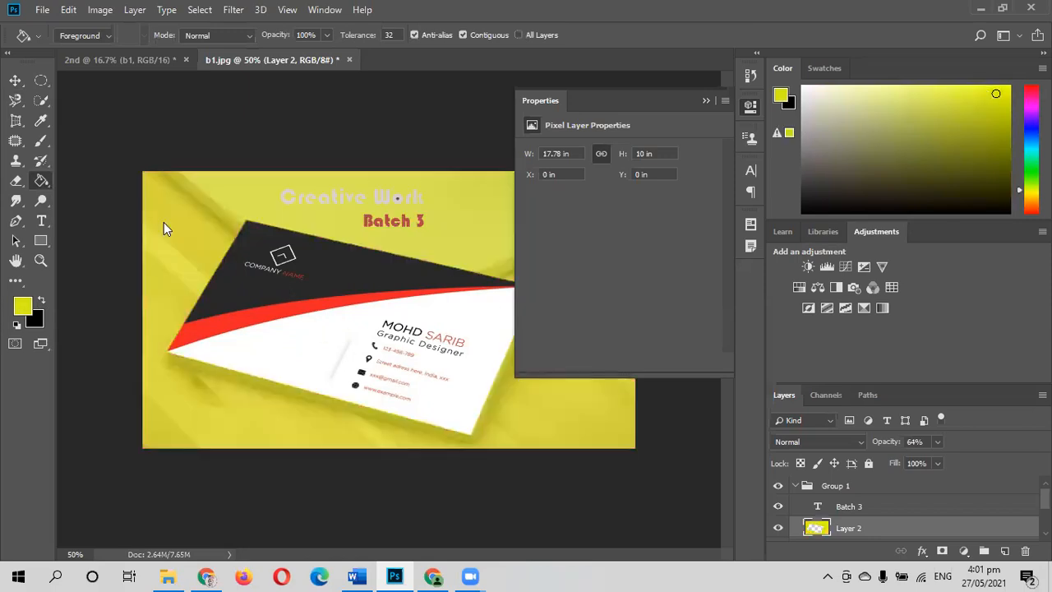
pyautogui.click(947, 131)
pyautogui.click(209, 212)
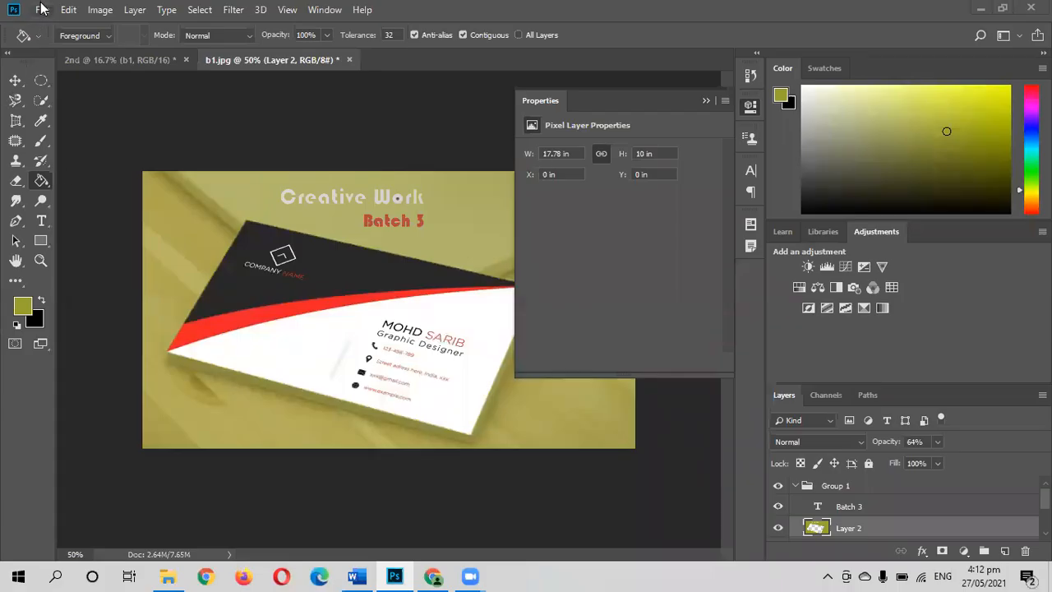
# Open the ahsan.jpg photo from the Desktop as a new document
pyautogui.click(41, 9)
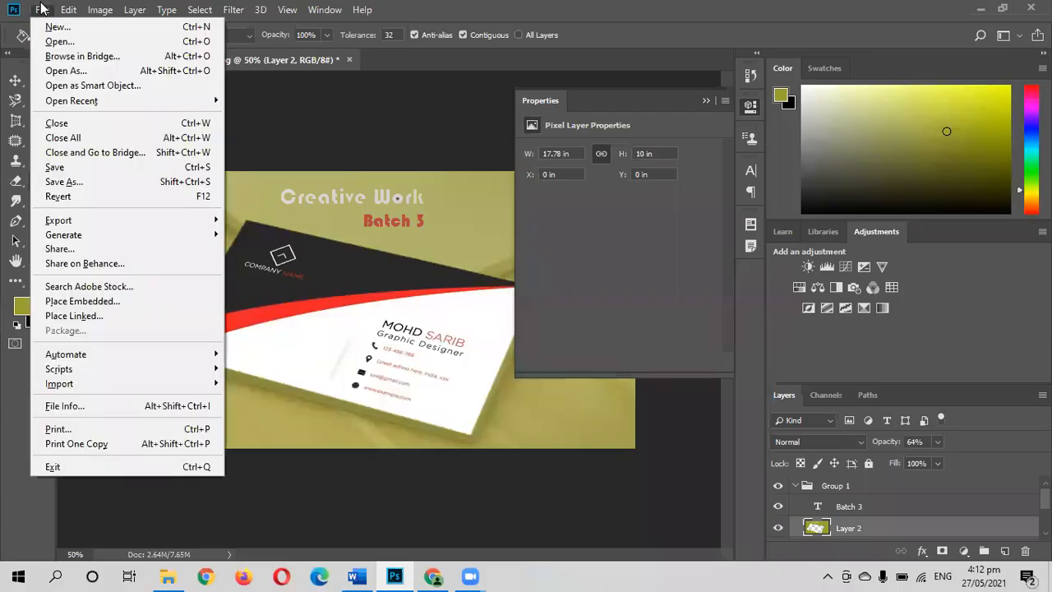
pyautogui.click(197, 41)
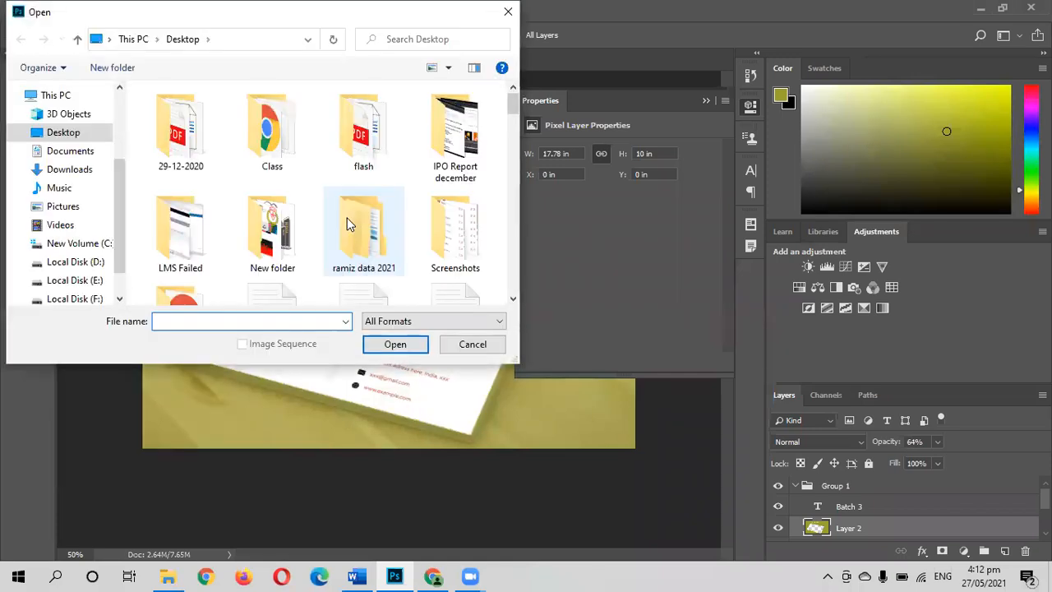
pyautogui.scroll(-4, 347, 218)
pyautogui.scroll(-1, 345, 219)
pyautogui.scroll(1, 347, 246)
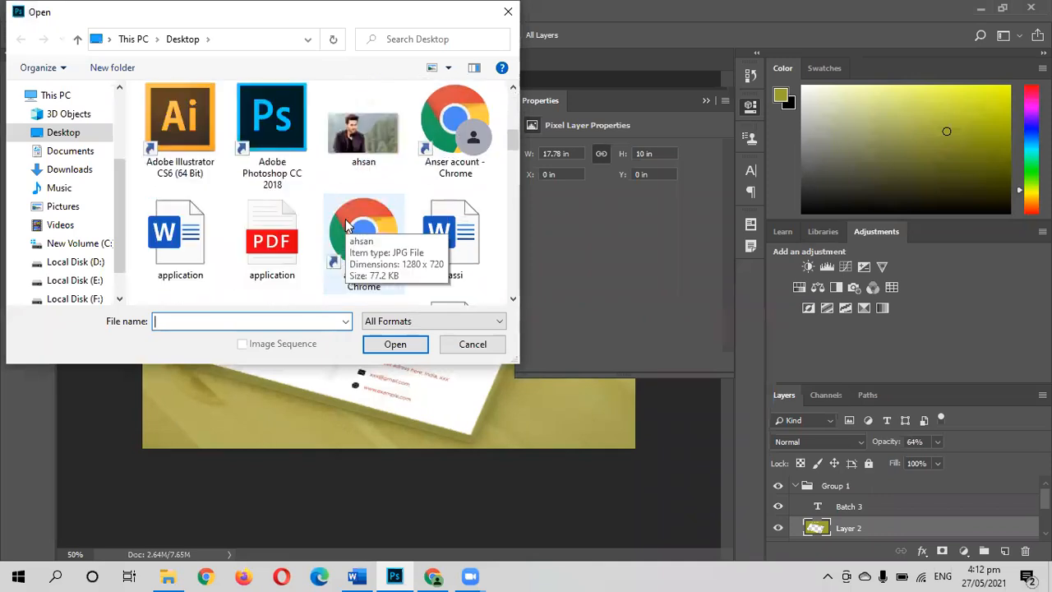
pyautogui.click(368, 158)
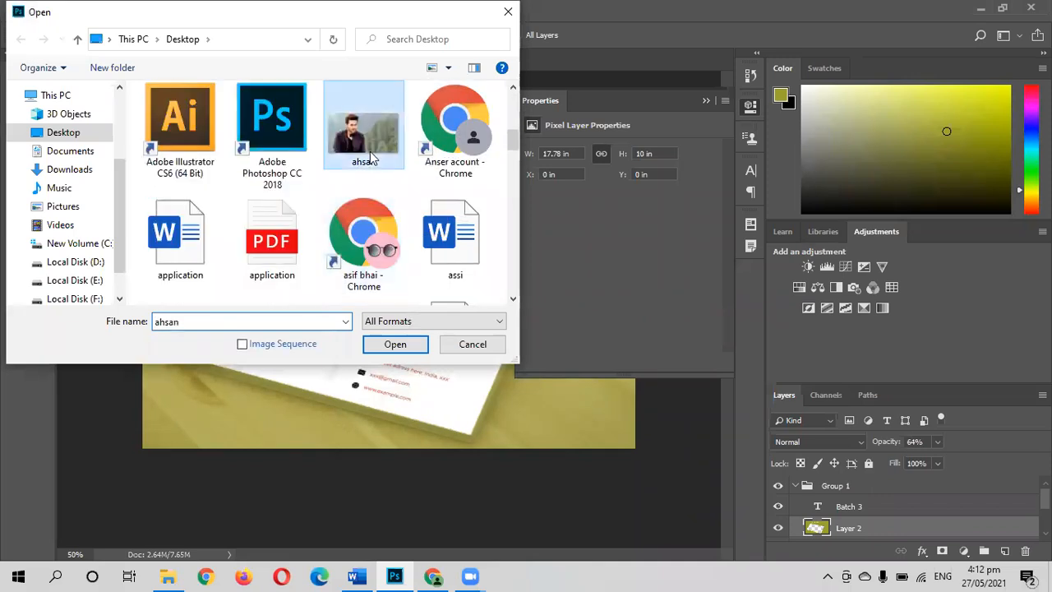
pyautogui.click(394, 343)
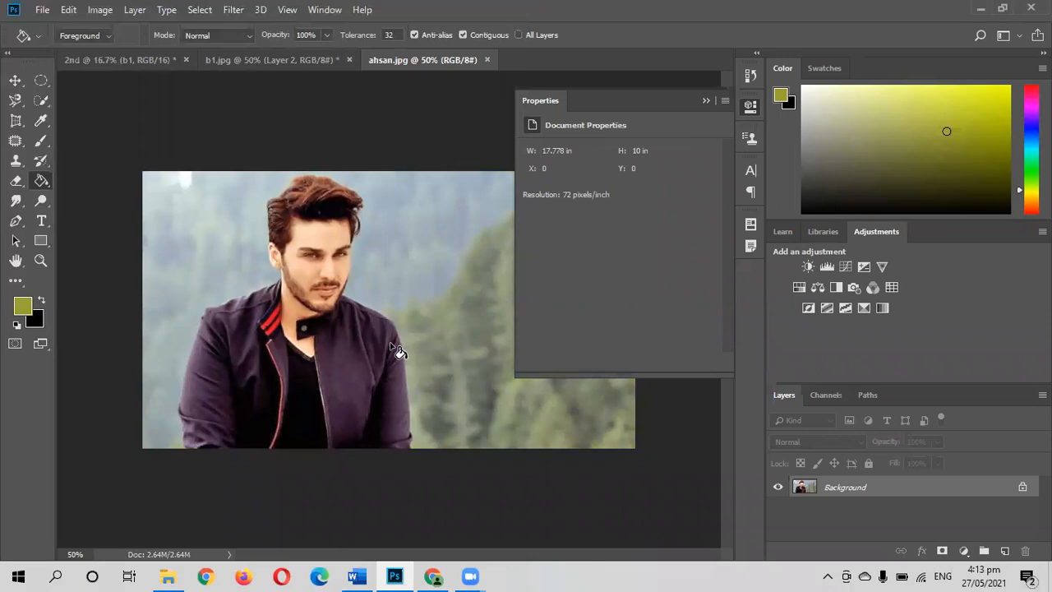
# Try filling the blurred background behind the man with the olive foreground color and undo that fill
pyautogui.click(207, 238)
pyautogui.click(41, 99)
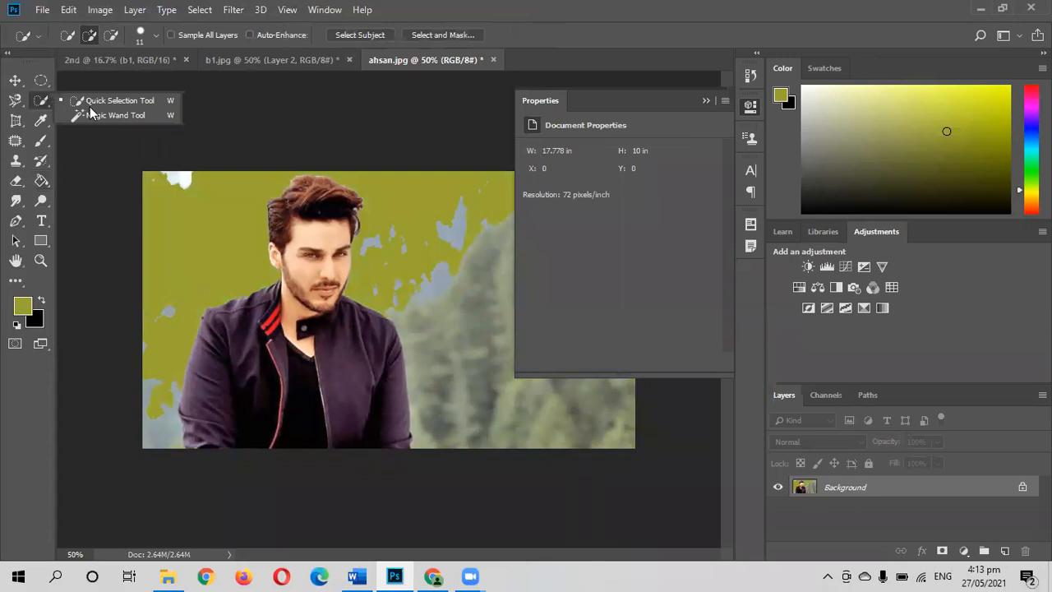
pyautogui.click(137, 102)
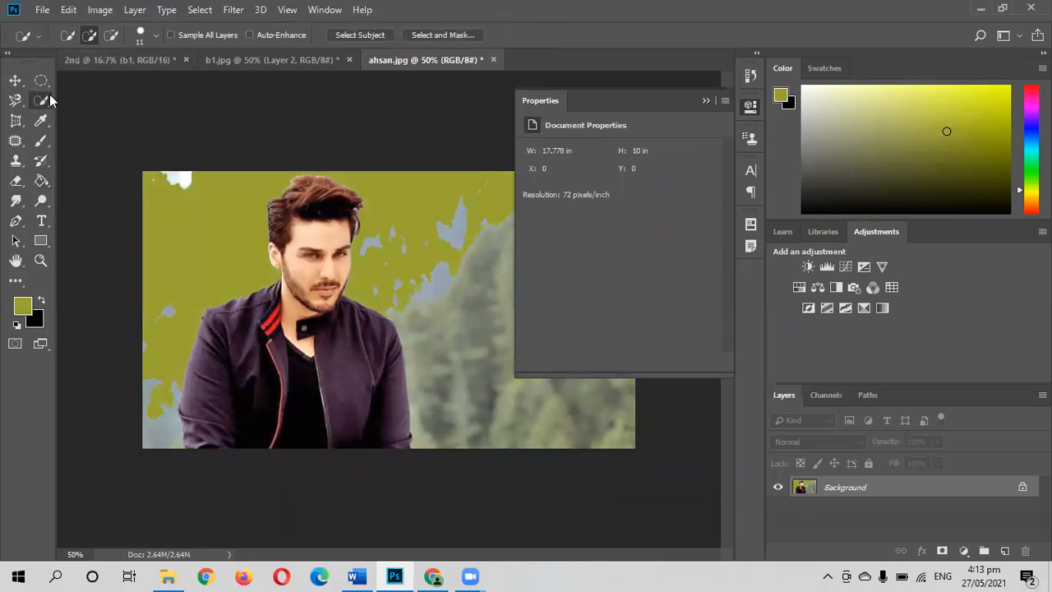
pyautogui.click(675, 121)
pyautogui.hotkey('ctrl', 'z')
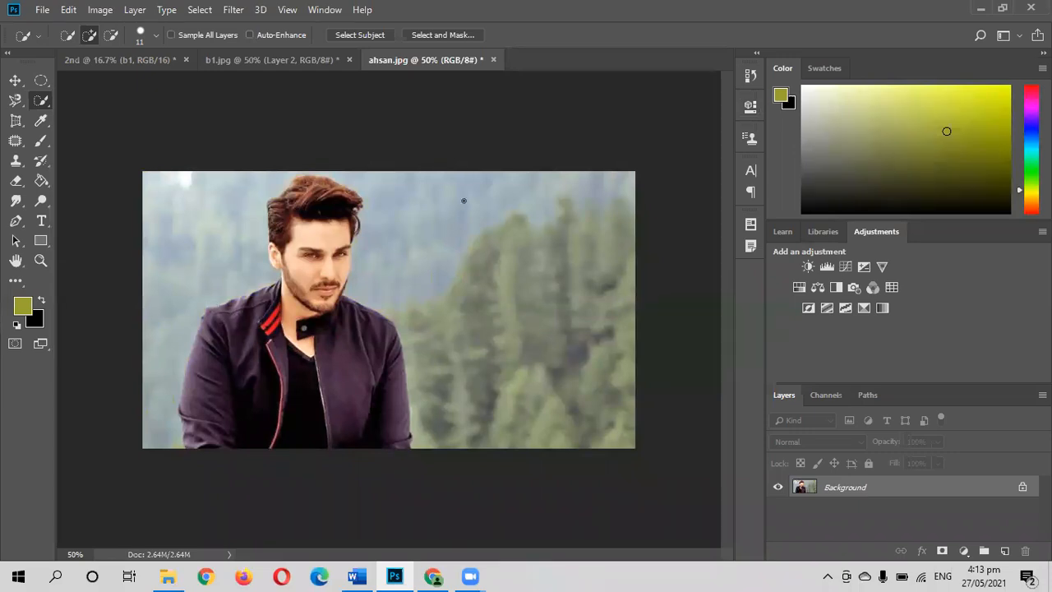
# Select the background on both sides of the man with the Quick Selection tool and invert the selection to the man
pyautogui.moveTo(464, 201)
pyautogui.mouseDown()
pyautogui.moveTo(518, 260)
pyautogui.moveTo(493, 230)
pyautogui.mouseUp()
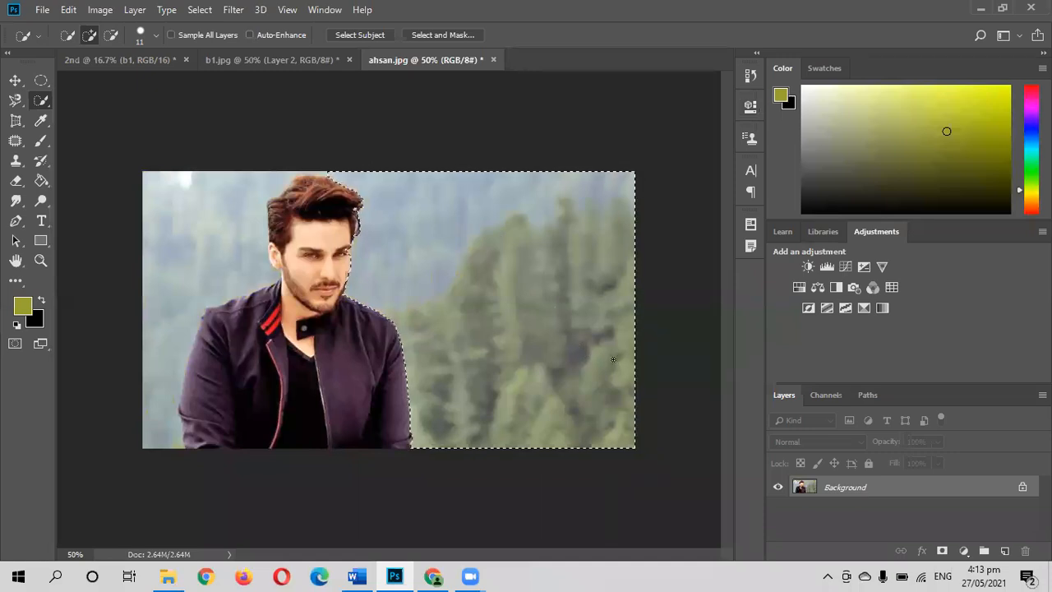
pyautogui.moveTo(216, 218); pyautogui.dragTo(190, 270)
pyautogui.moveTo(176, 305); pyautogui.dragTo(155, 348)
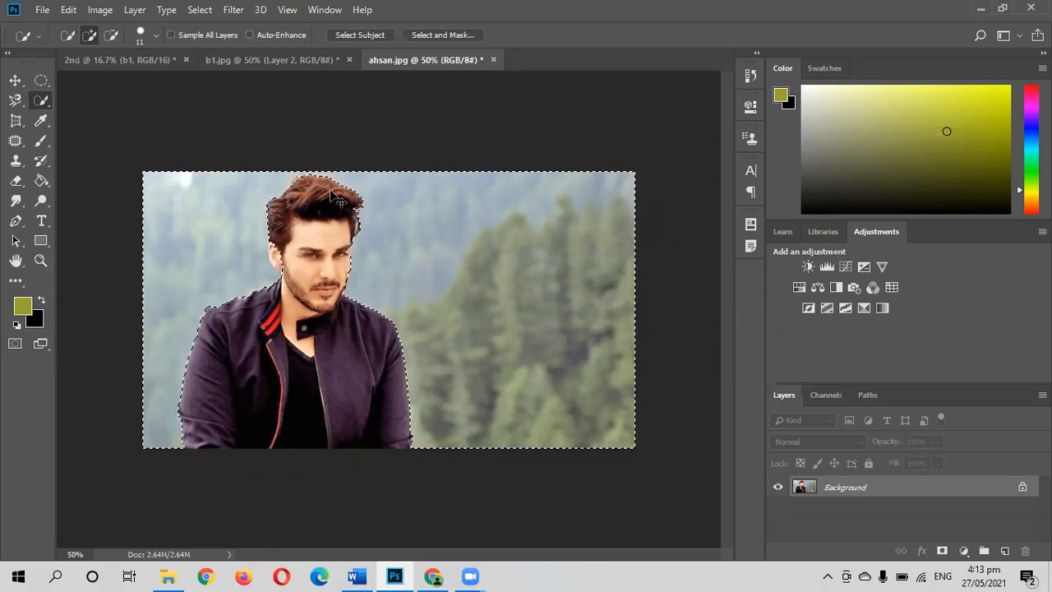
pyautogui.rightClick(433, 255)
pyautogui.click(453, 274)
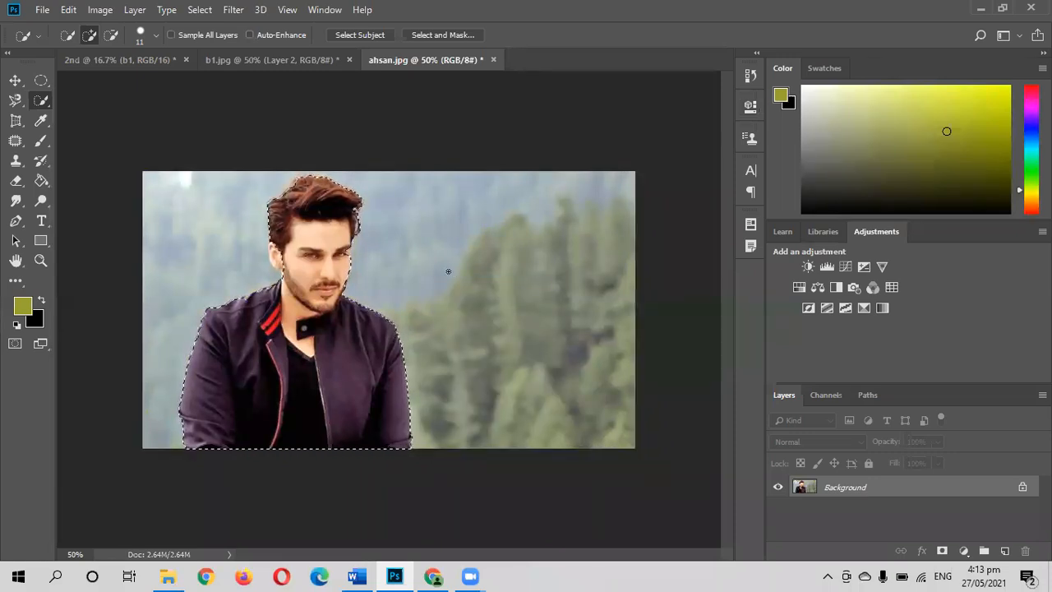
# Try copying the selected man to a new layer with Background hidden, and undo both changes
pyautogui.hotkey('ctrl', 'j')
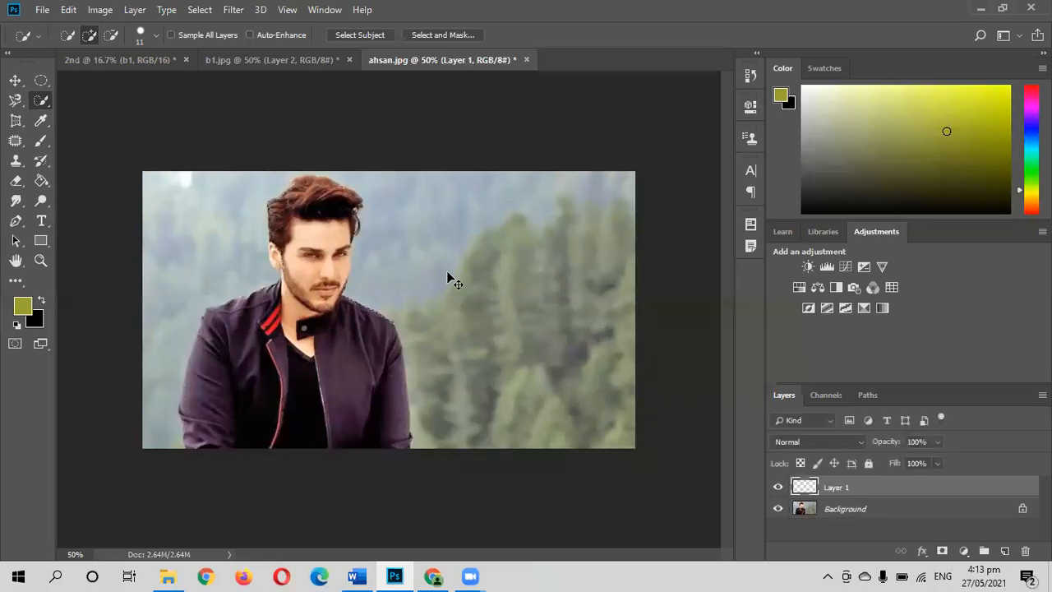
pyautogui.click(777, 509)
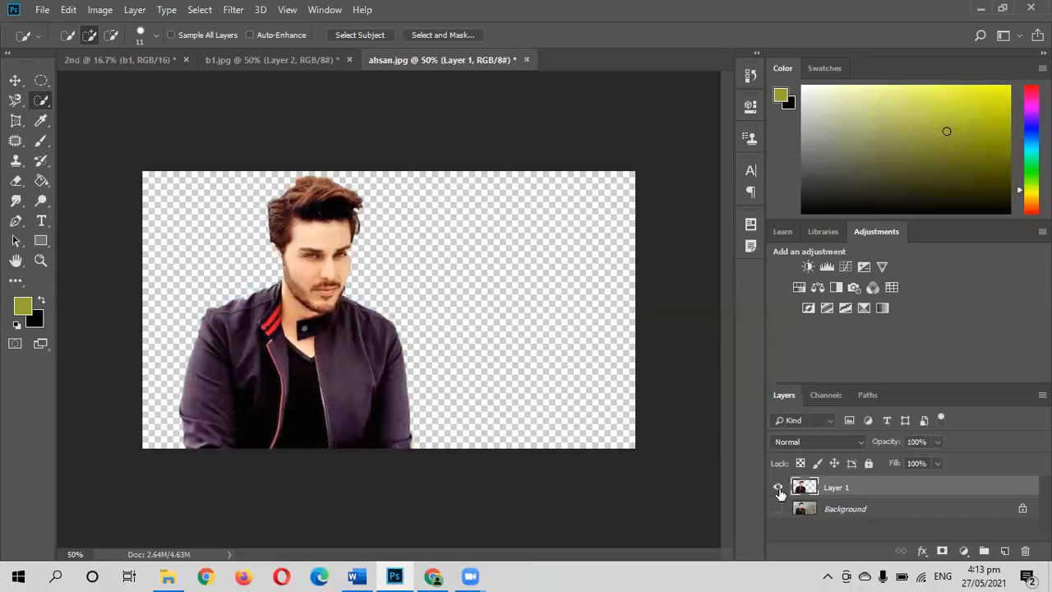
pyautogui.hotkey('ctrl', 'z')
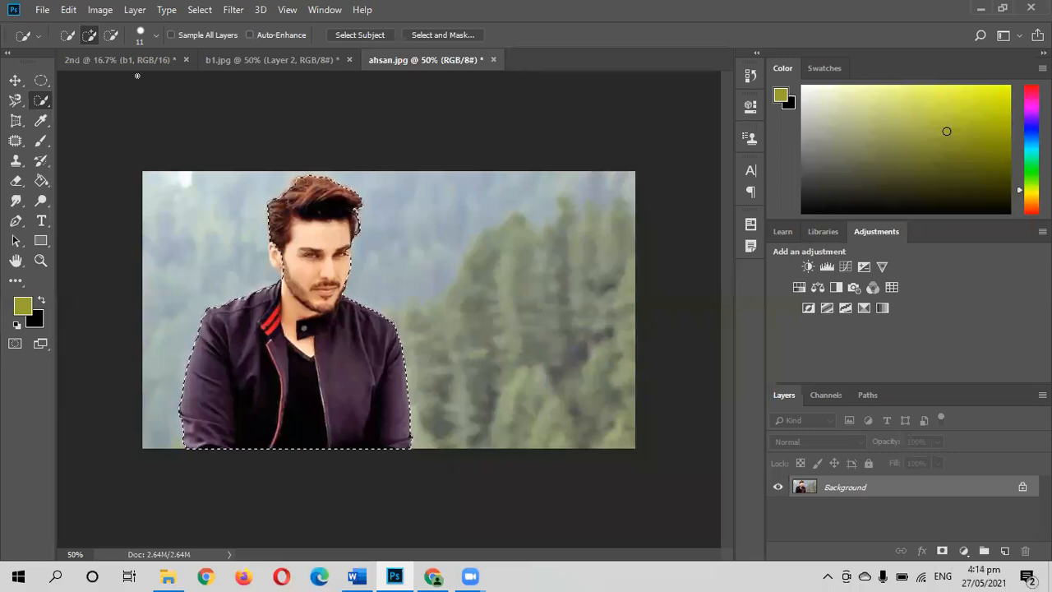
# Add the man's missing ear area to the selection with the Quick Selection tool and check the outline along the jacket and head
pyautogui.click(90, 37)
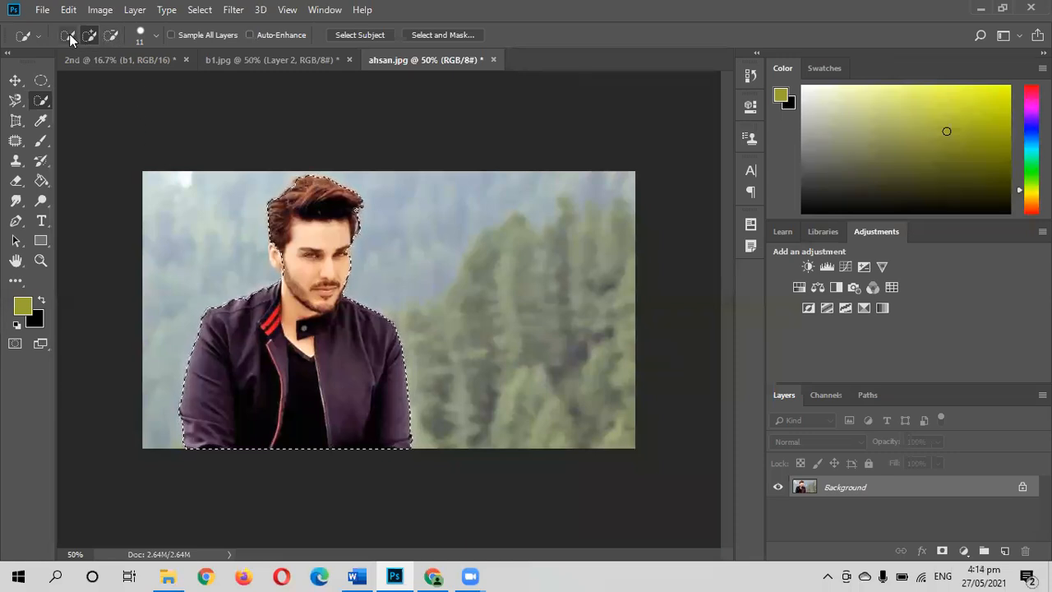
pyautogui.click(112, 37)
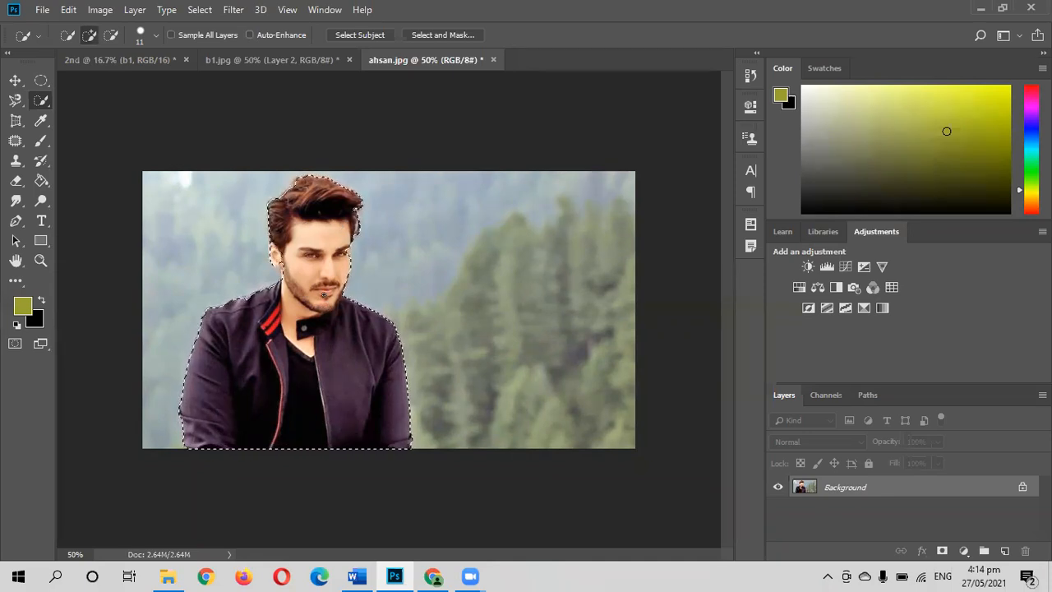
pyautogui.click(41, 260)
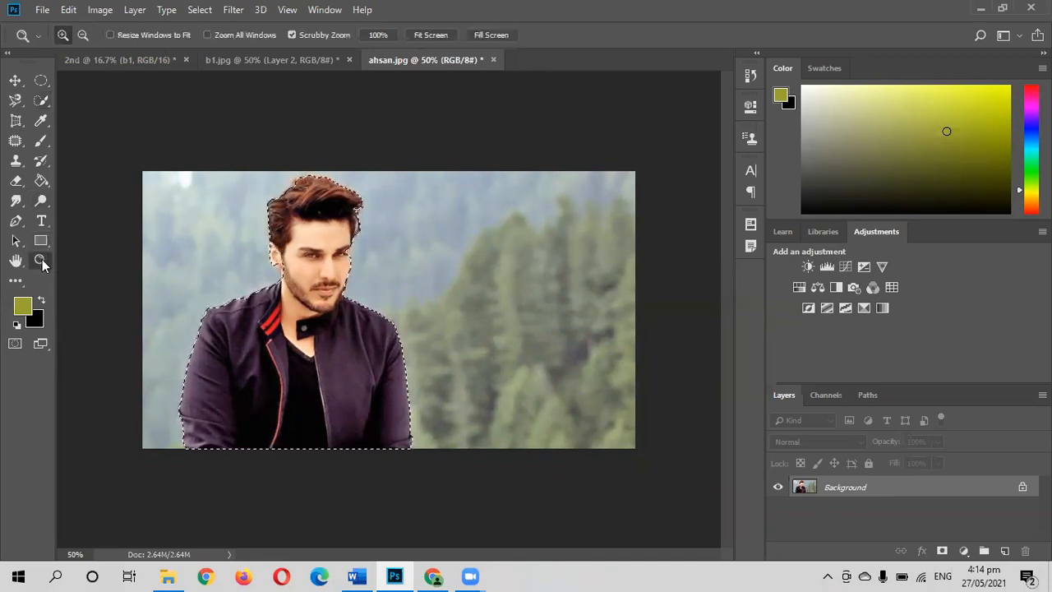
pyautogui.click(299, 257)
pyautogui.click(245, 262)
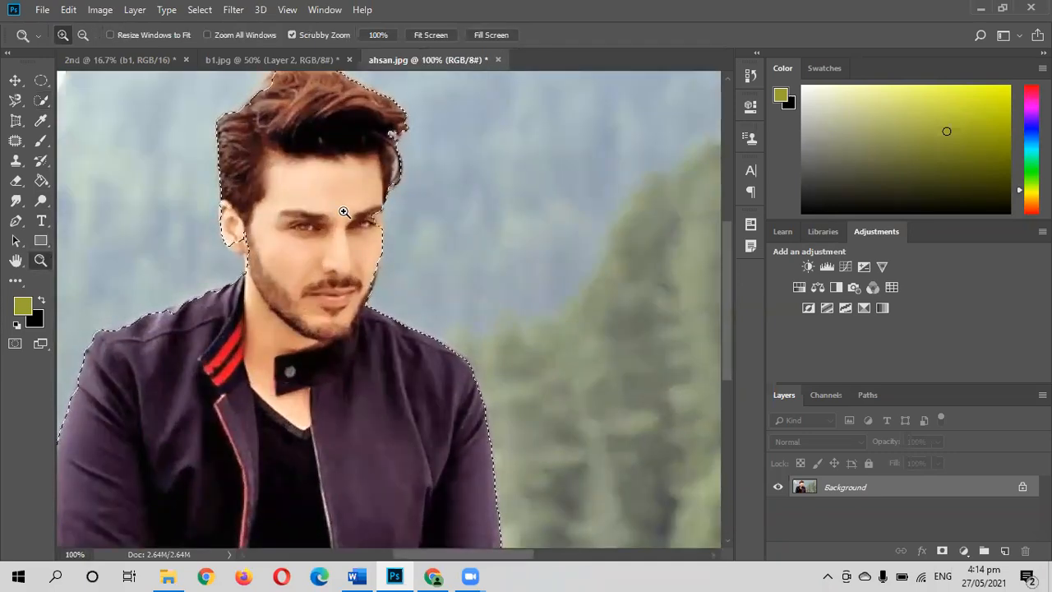
pyautogui.click(41, 100)
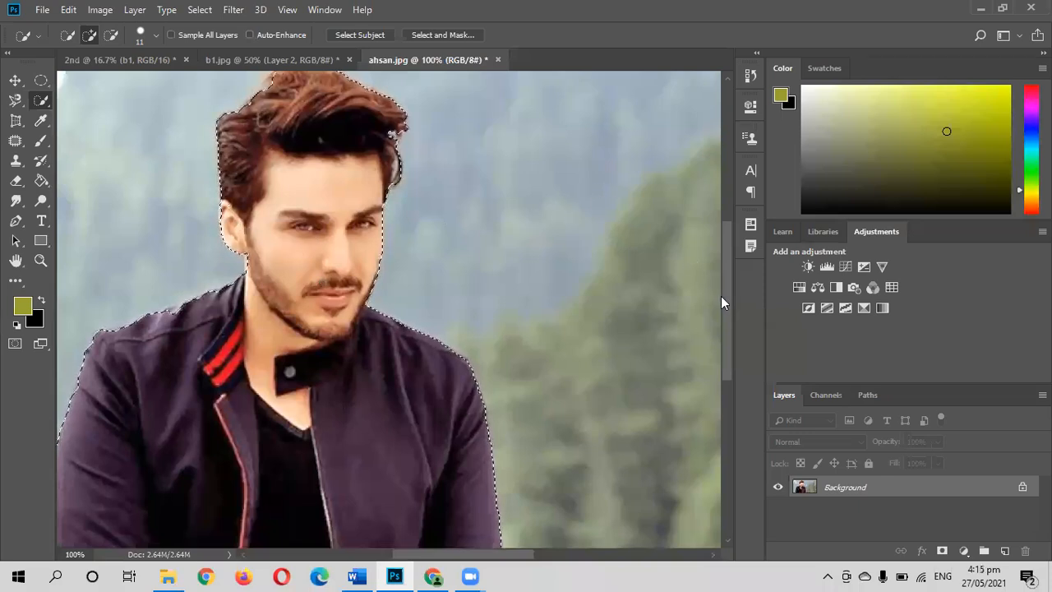
pyautogui.moveTo(719, 298); pyautogui.dragTo(733, 342)
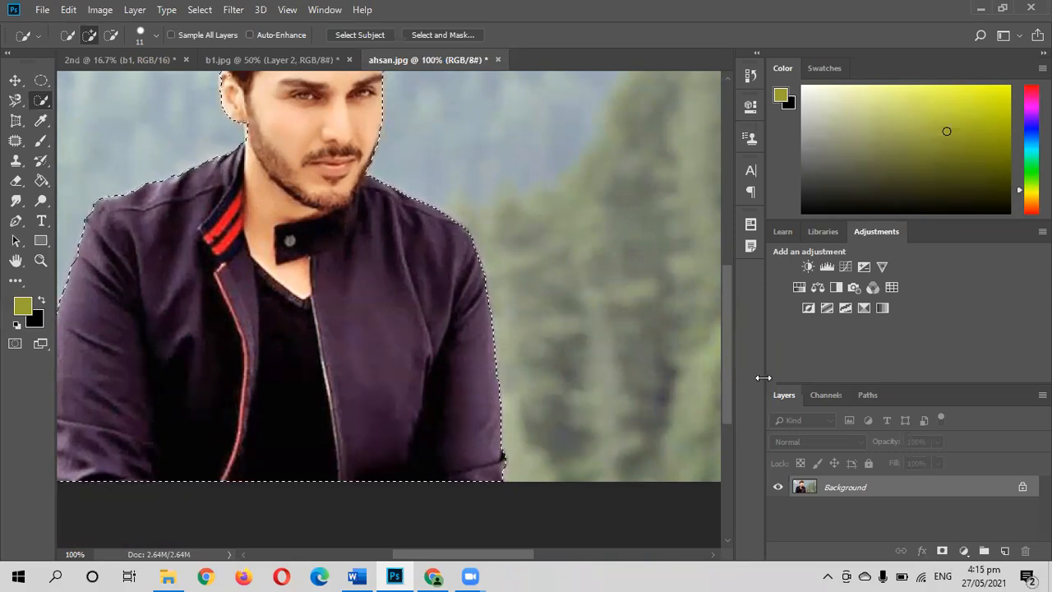
pyautogui.scroll(-2, 730, 376)
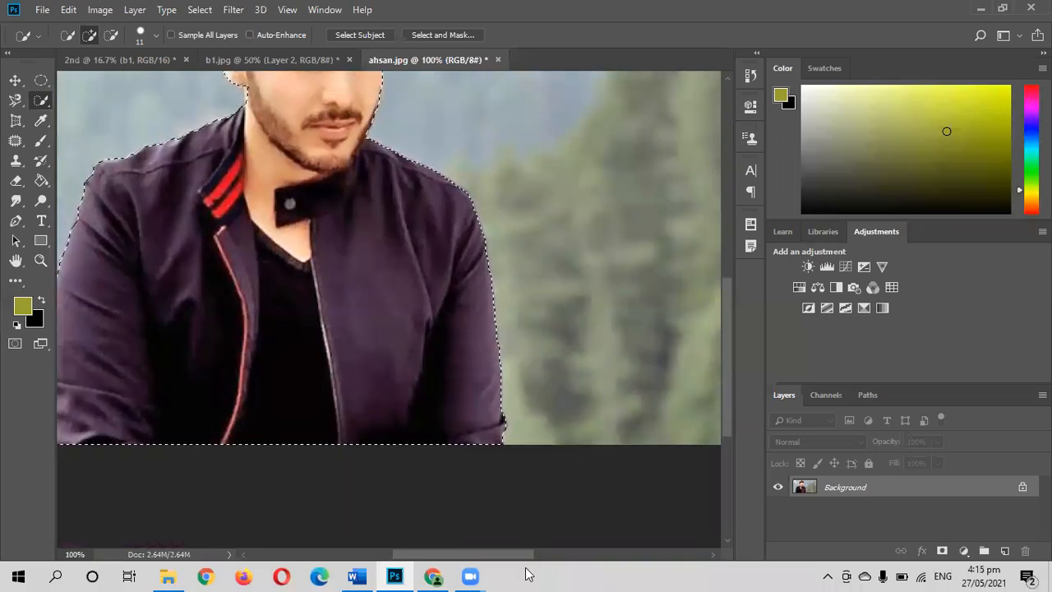
pyautogui.moveTo(521, 556); pyautogui.dragTo(504, 554)
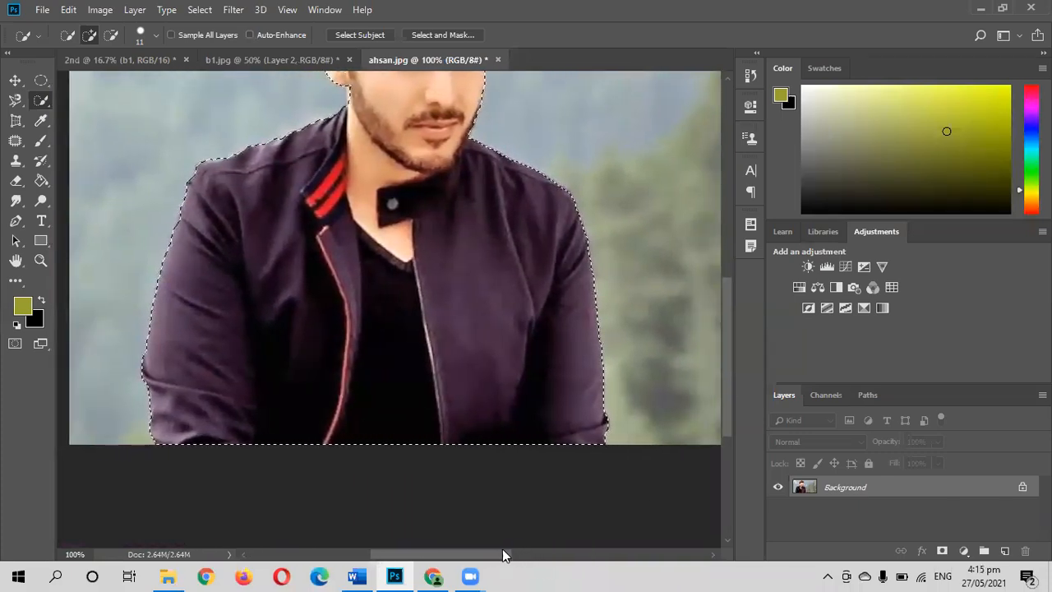
pyautogui.moveTo(725, 424); pyautogui.dragTo(712, 337)
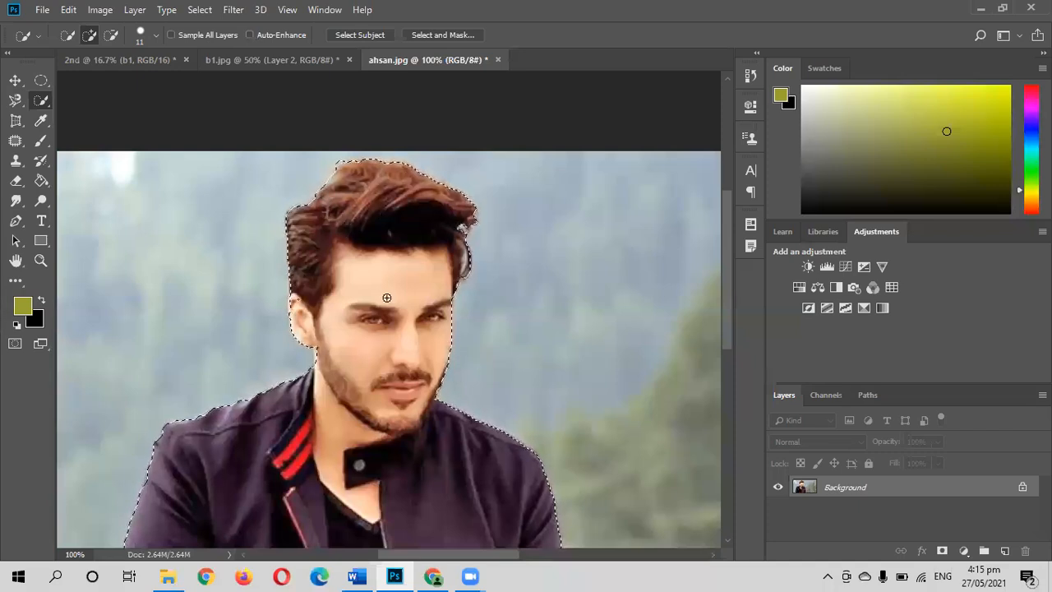
# Try isolating the man with the corrected selection on a new layer, hiding Background, and undo back to the active selection
pyautogui.hotkey('ctrl', 'j')
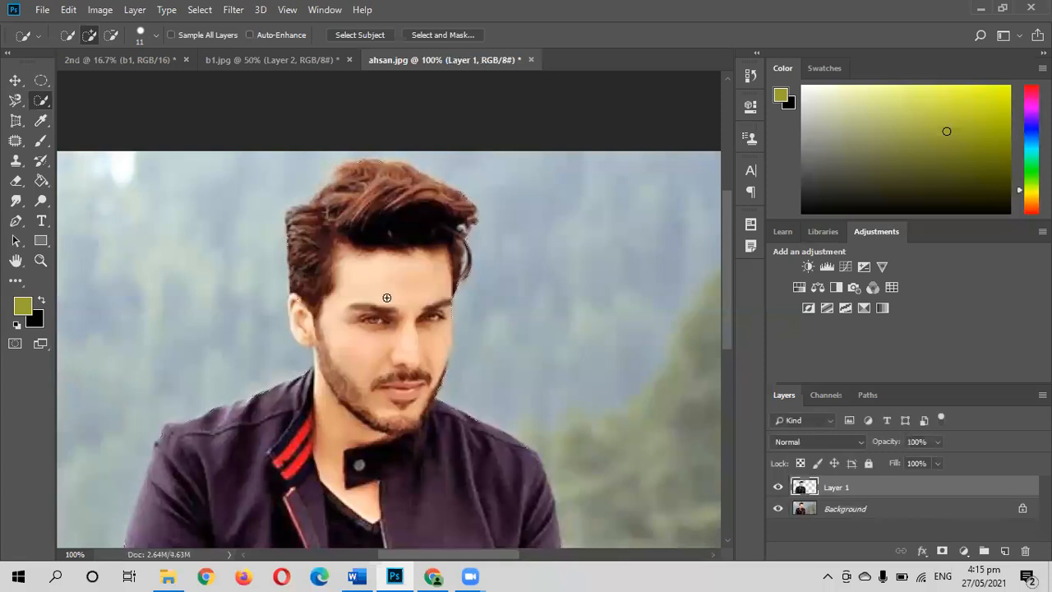
pyautogui.click(778, 509)
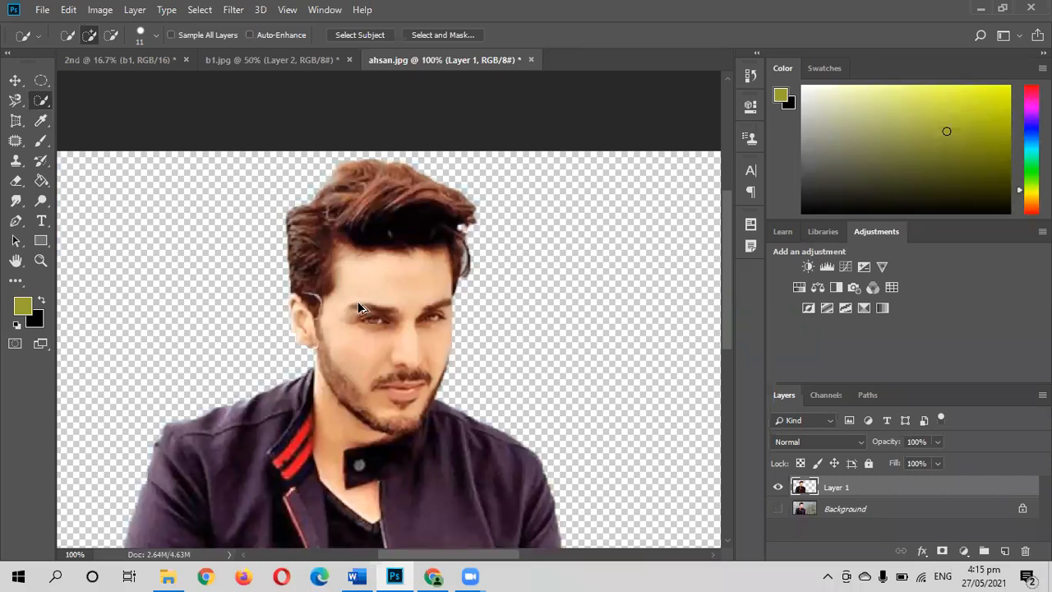
pyautogui.hotkey('ctrl', 'z')
pyautogui.hotkey('ctrl', 'z')
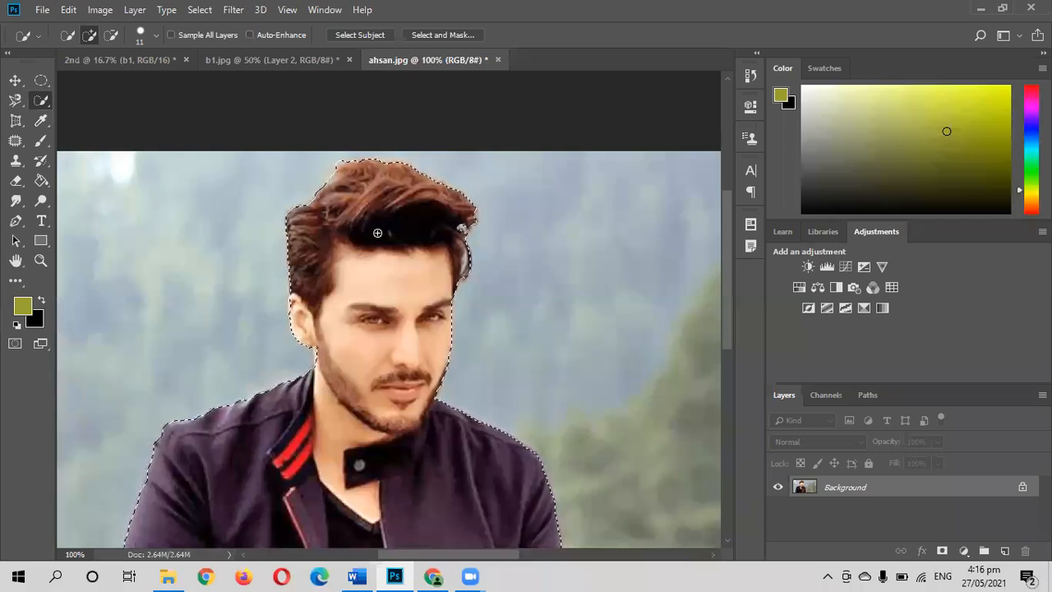
# Copy the selected man to his own layer with Background hidden, and add an empty layer directly above Background
pyautogui.hotkey('ctrl', 'j')
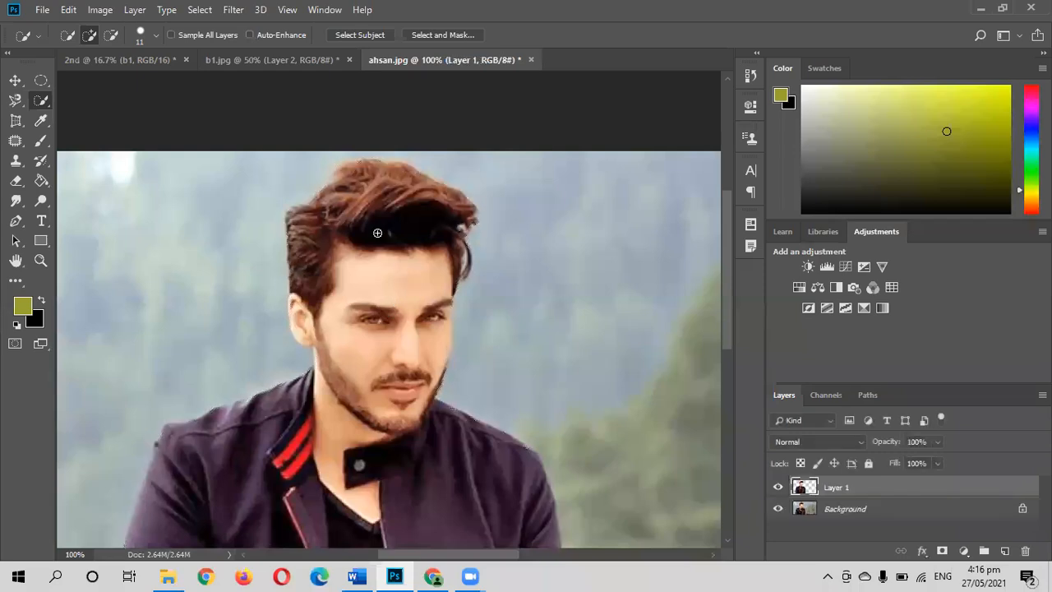
pyautogui.click(778, 509)
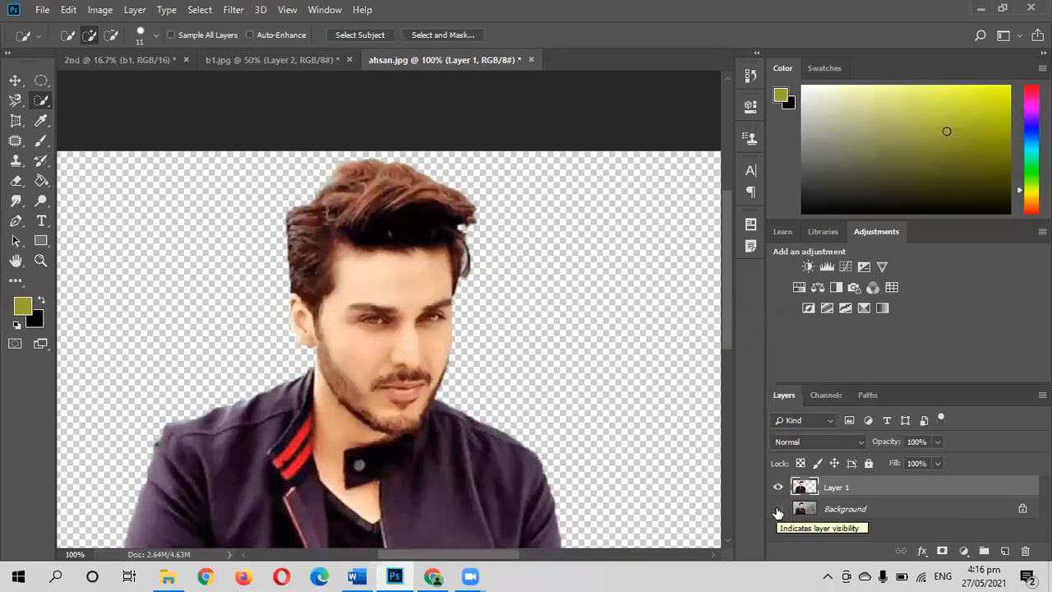
pyautogui.click(846, 512)
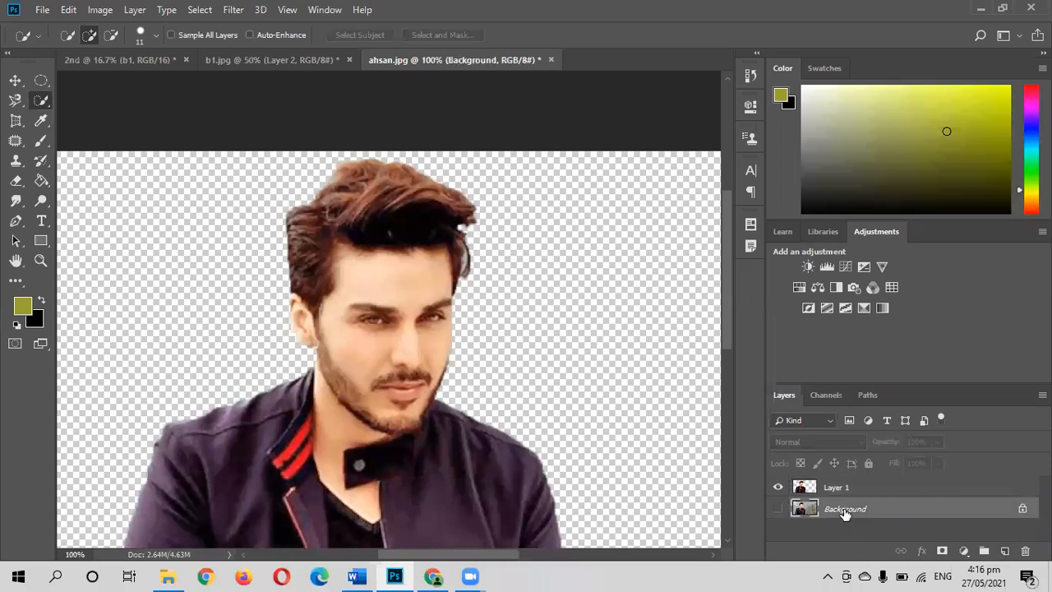
pyautogui.click(1006, 552)
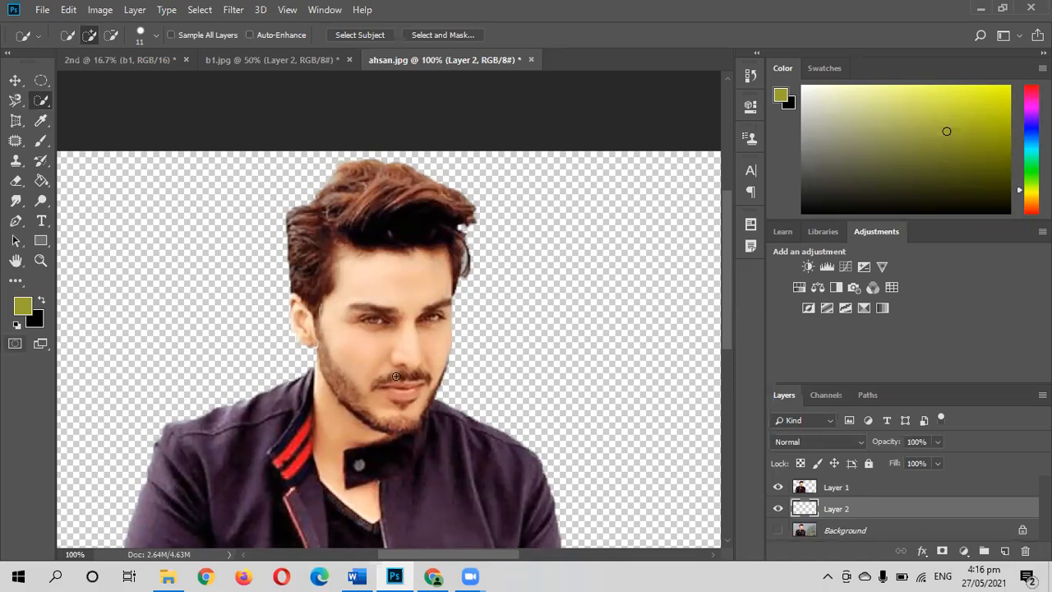
# Fill Layer 2 with bright blue using the Paint Bucket while Layer 1 is hidden, and show Layer 1 again
pyautogui.click(777, 488)
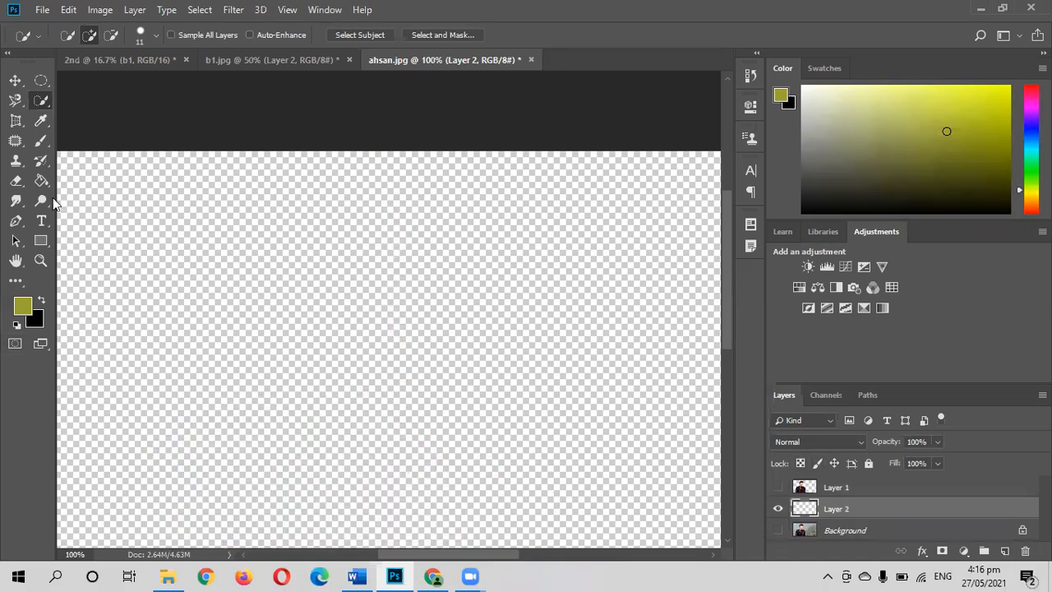
pyautogui.click(41, 180)
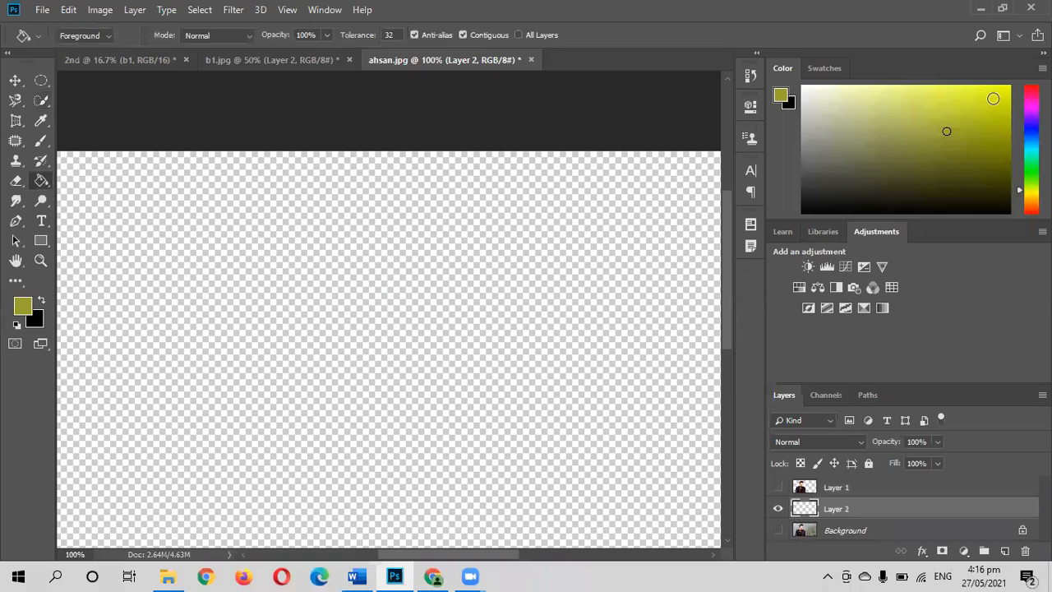
pyautogui.click(1031, 139)
pyautogui.moveTo(946, 132); pyautogui.dragTo(971, 103)
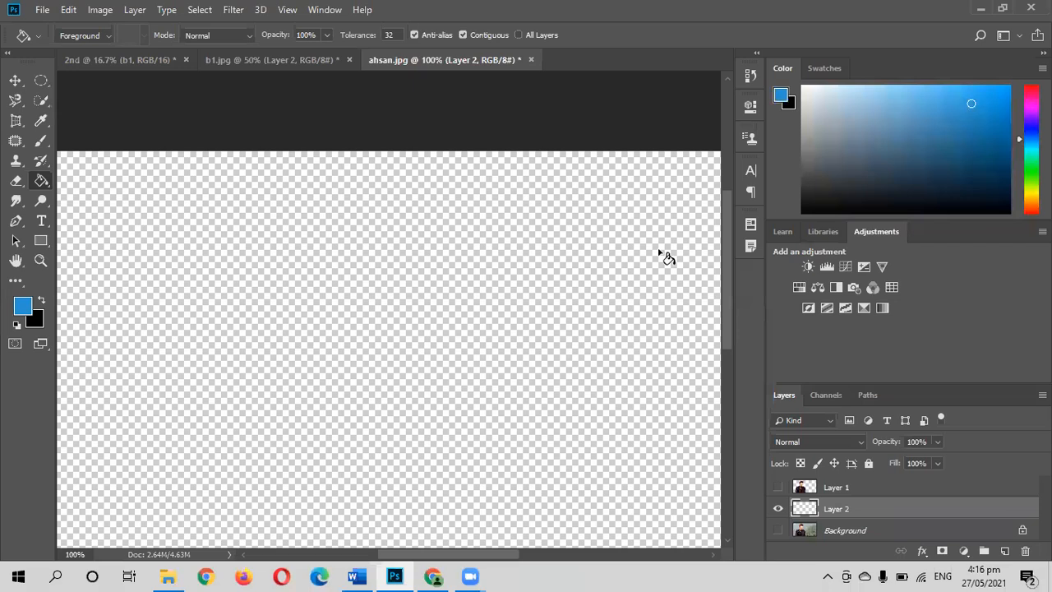
pyautogui.click(362, 344)
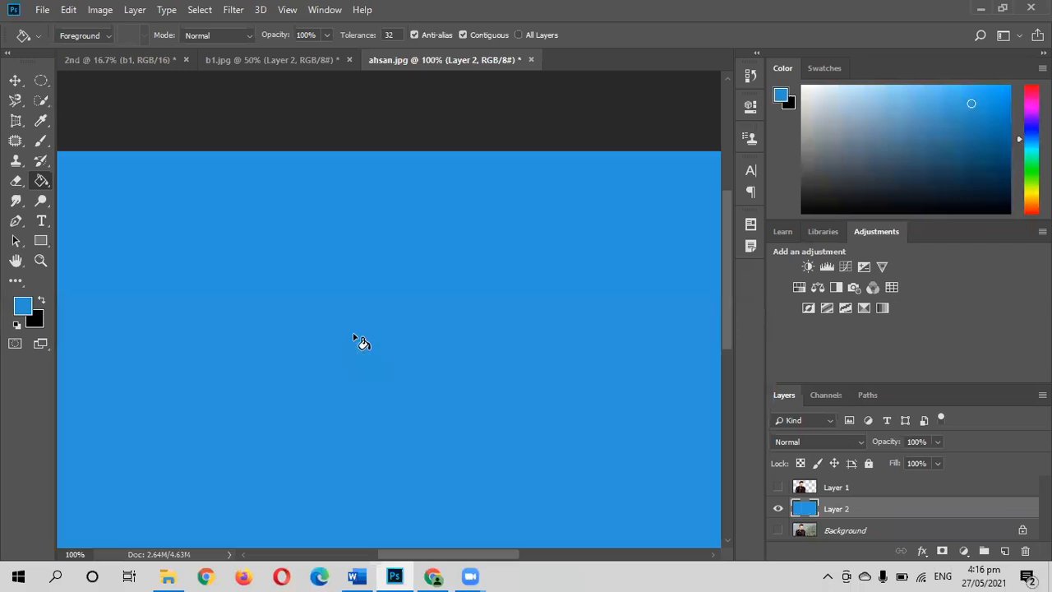
pyautogui.click(778, 488)
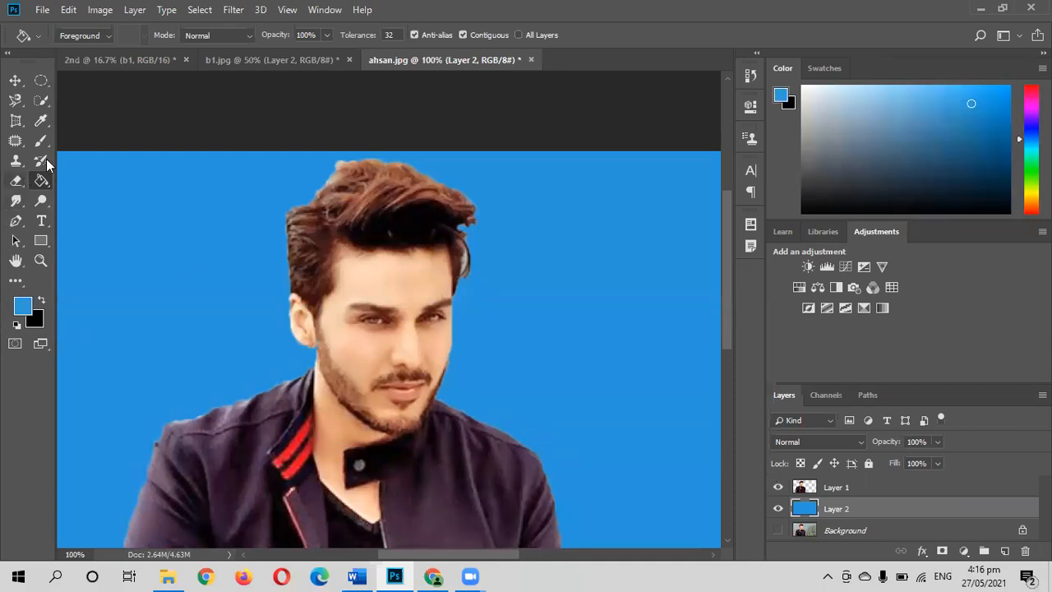
# Select the pale leftover background patch inside the hair curl beside the man's temple with the Quick Selection tool
pyautogui.click(41, 101)
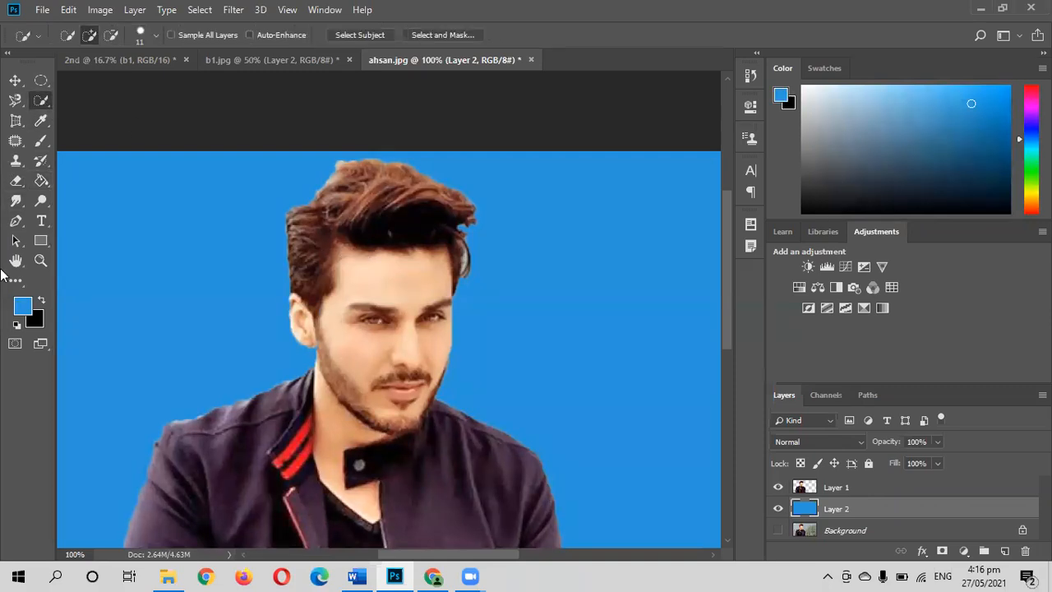
pyautogui.click(40, 261)
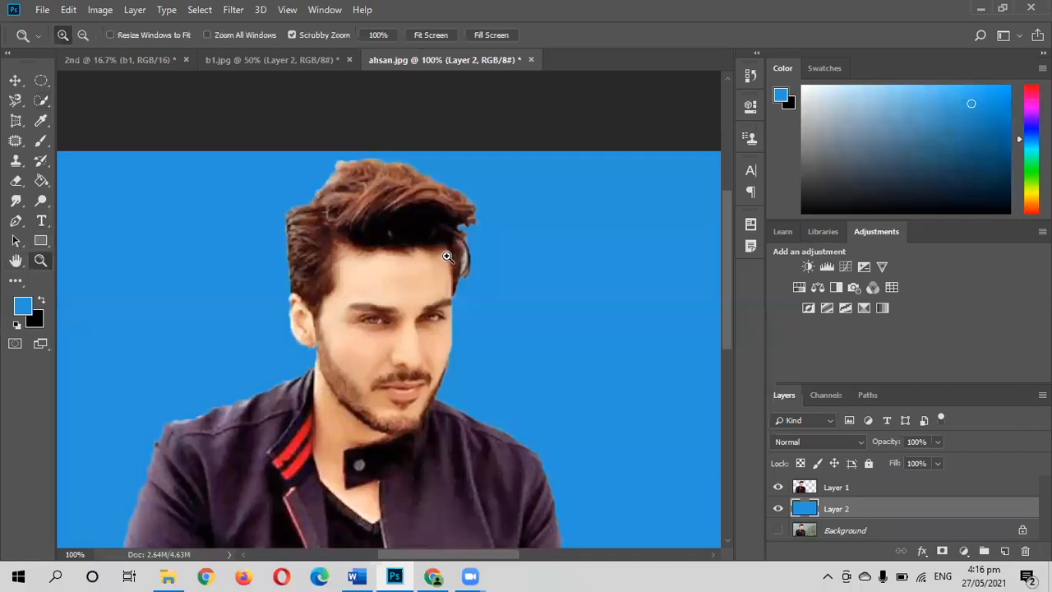
pyautogui.click(481, 277)
pyautogui.click(482, 277)
pyautogui.click(481, 277)
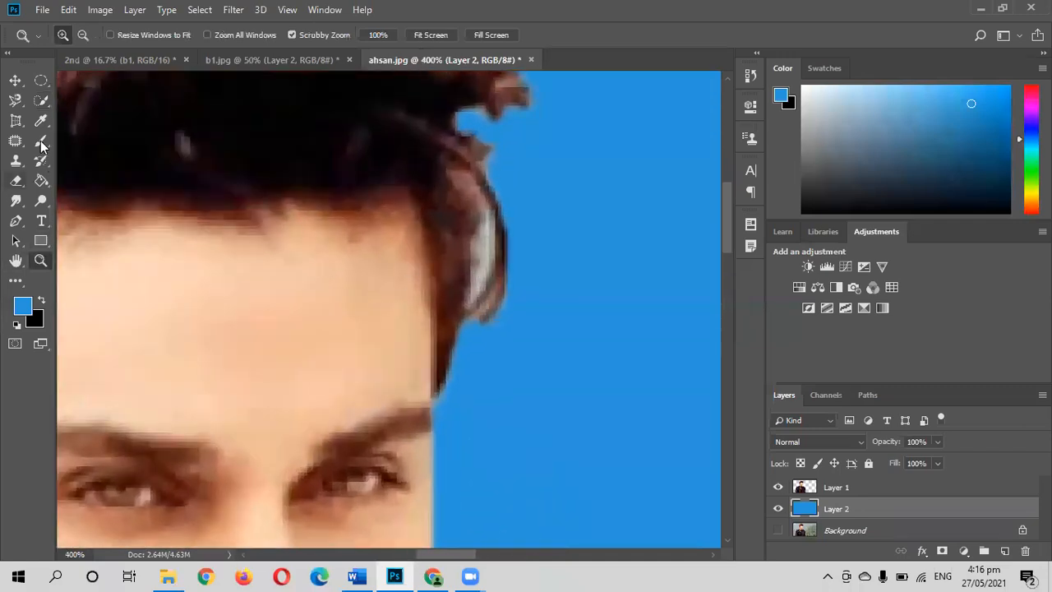
pyautogui.click(40, 99)
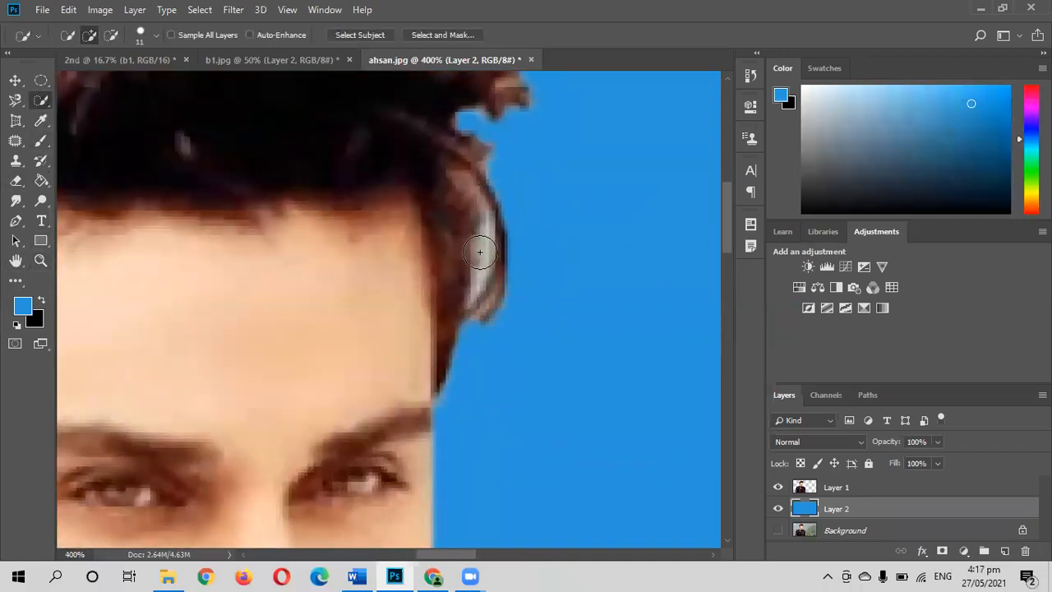
pyautogui.click(480, 252)
pyautogui.moveTo(478, 233)
pyautogui.mouseDown()
pyautogui.moveTo(482, 284)
pyautogui.moveTo(492, 240)
pyautogui.mouseUp()
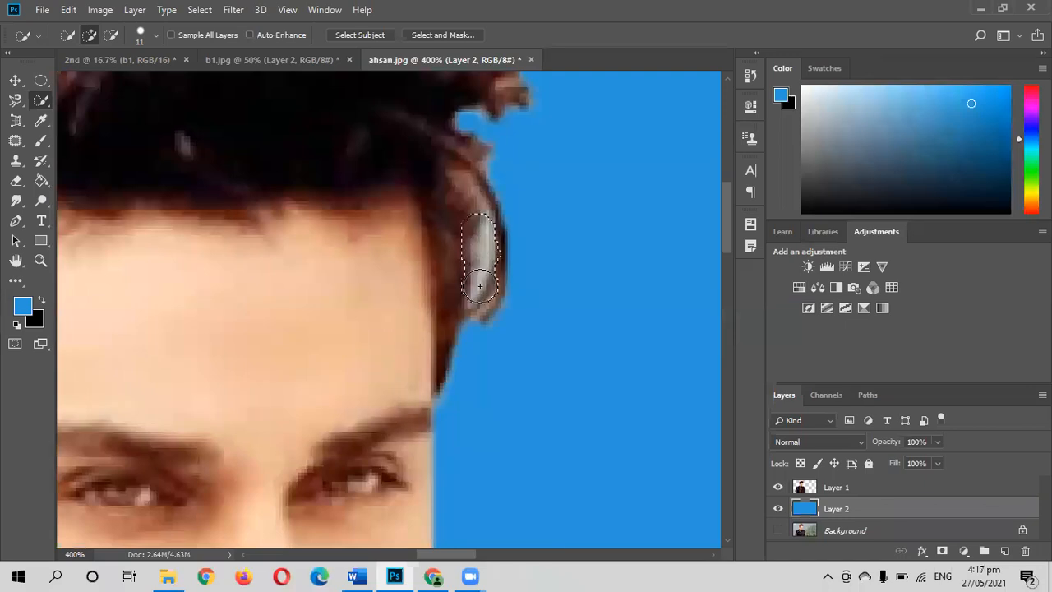
# Reduce the Quick Selection brush size to 4 px and switch the tool to New Selection mode
pyautogui.click(35, 37)
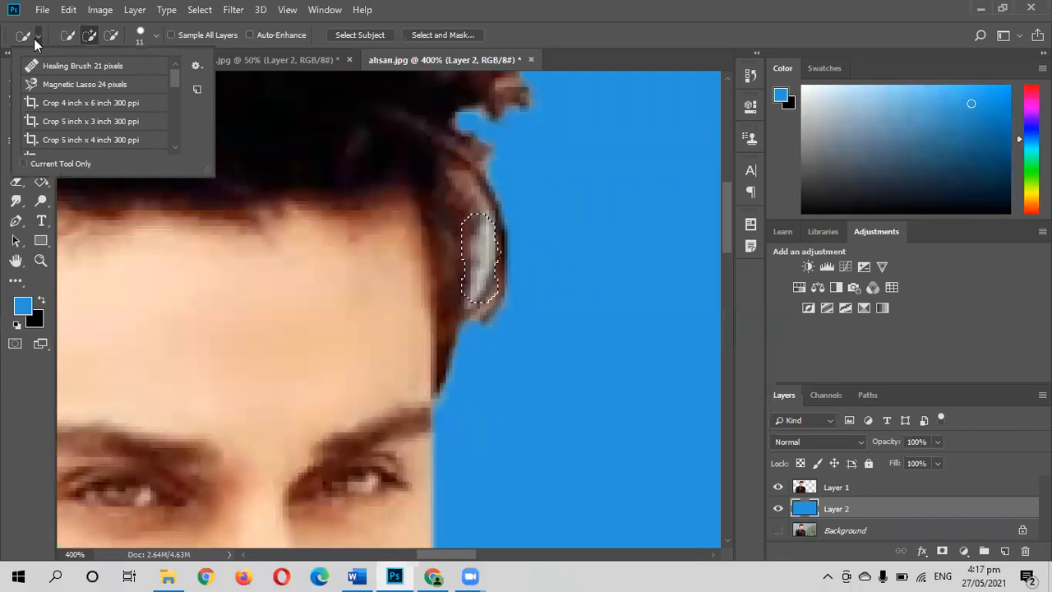
pyautogui.click(34, 38)
pyautogui.click(156, 35)
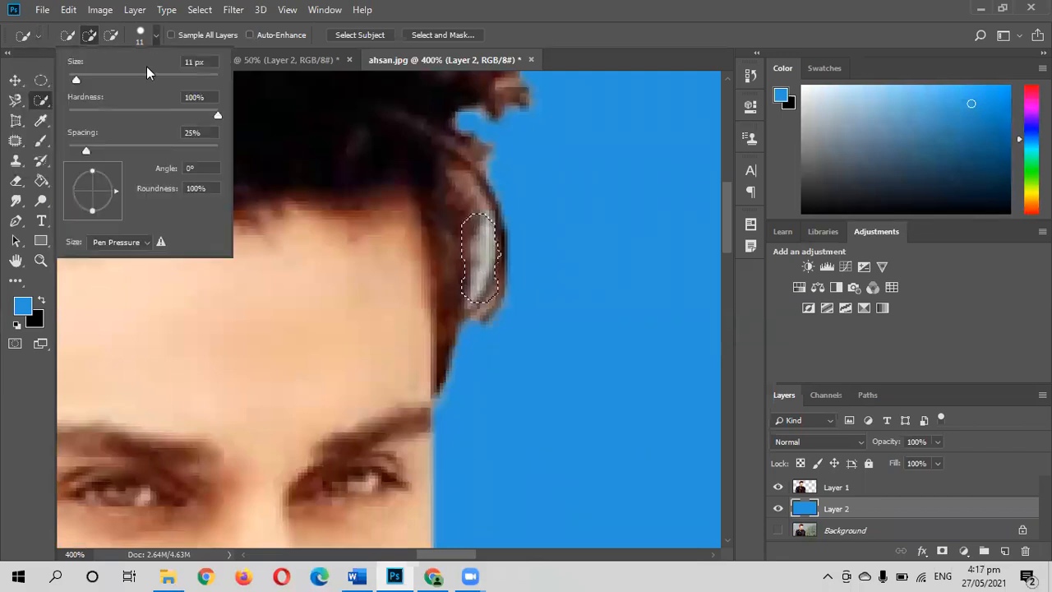
pyautogui.moveTo(74, 74); pyautogui.dragTo(71, 74)
pyautogui.click(66, 33)
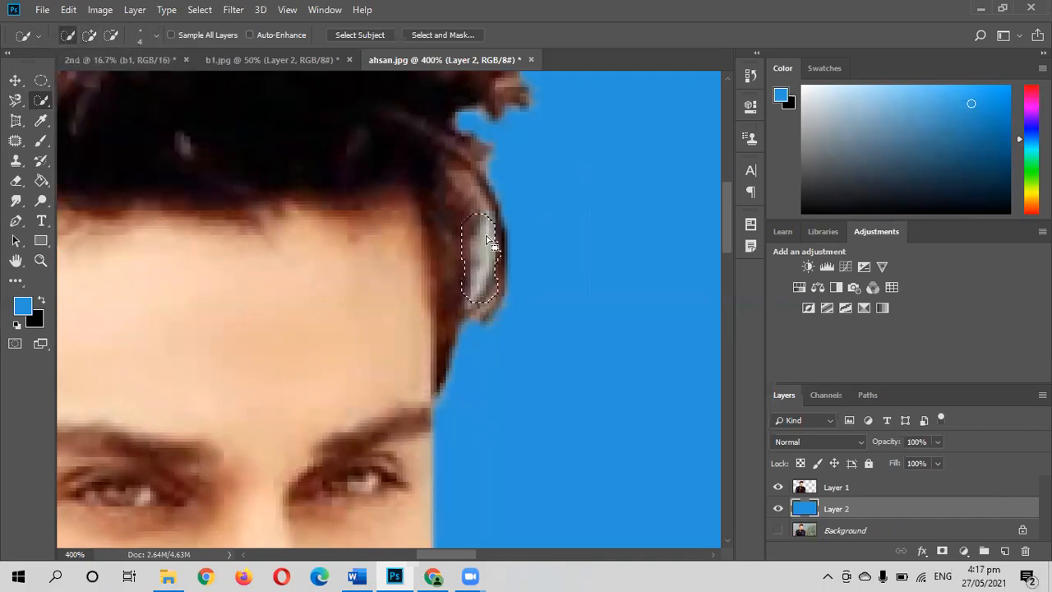
# Select the pale leftover patch inside the temple hair curl with the 4 px Quick Selection brush, and subtract the stray spot above it
pyautogui.click(471, 194)
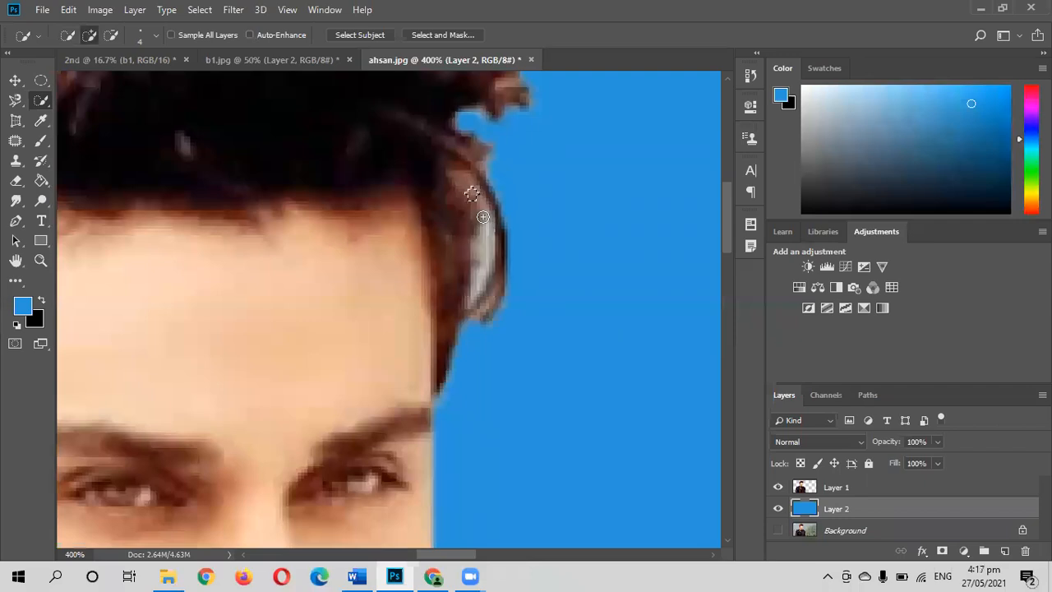
pyautogui.moveTo(483, 218); pyautogui.dragTo(473, 298)
pyautogui.moveTo(480, 252); pyautogui.dragTo(481, 266)
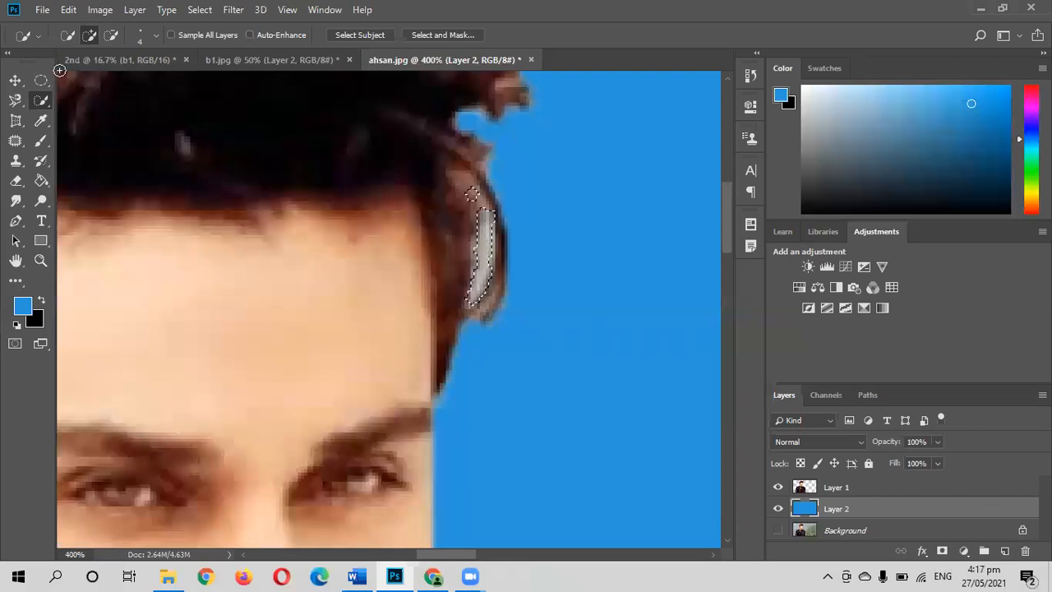
pyautogui.click(111, 35)
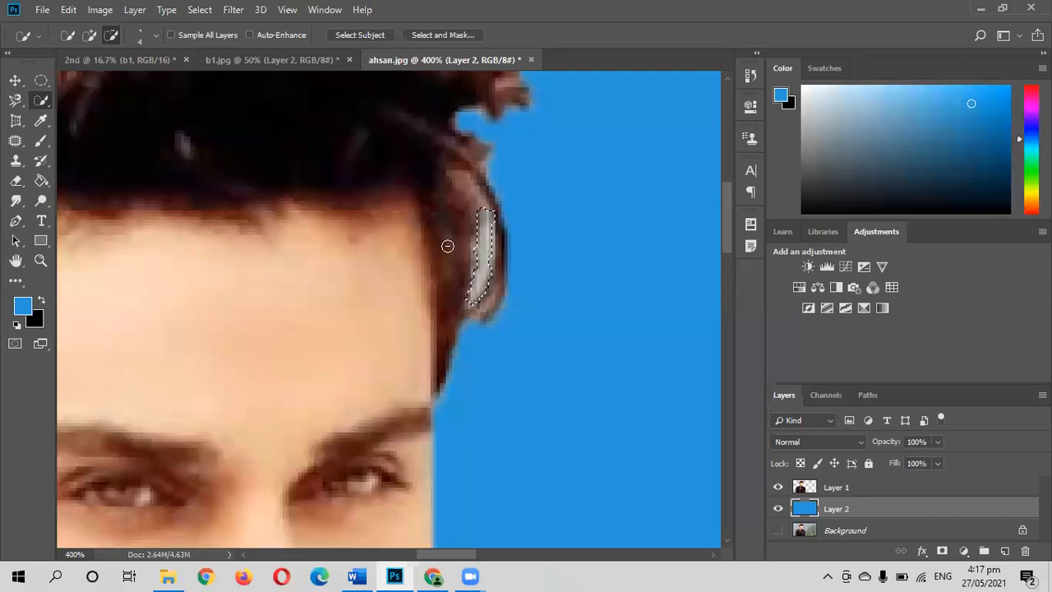
# Try to add the pale fringe at the upper edge of the man's hair to the selection while Layer 2 is active
pyautogui.scroll(-1, 446, 241)
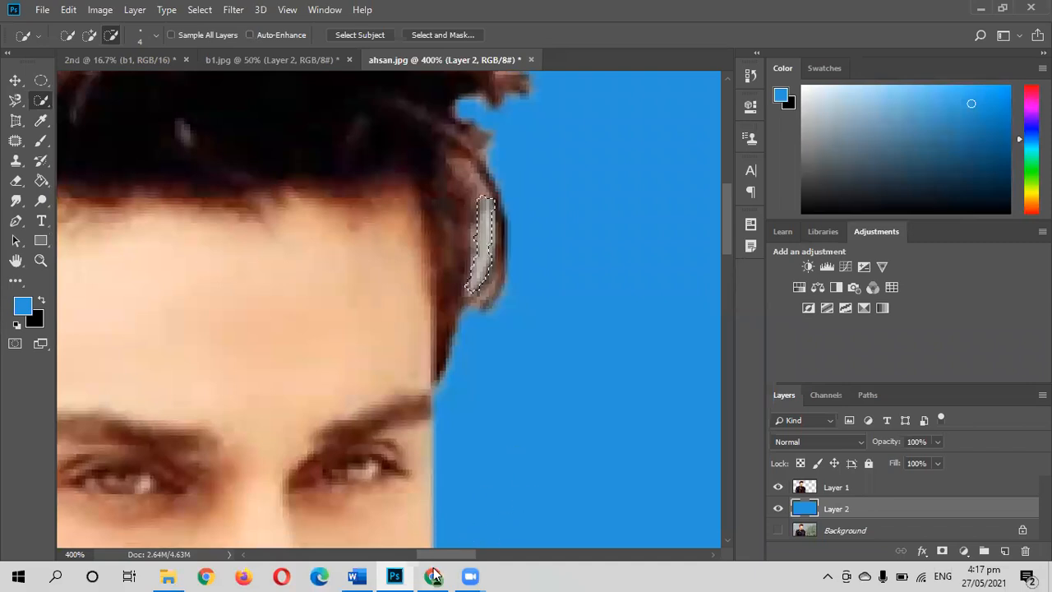
pyautogui.moveTo(442, 559); pyautogui.dragTo(400, 556)
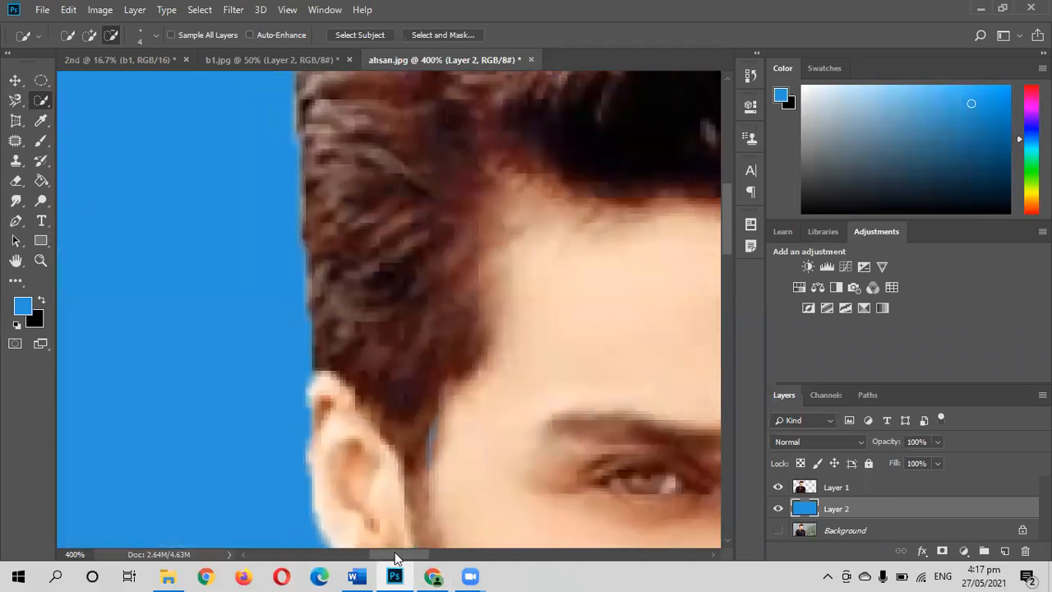
pyautogui.moveTo(726, 243); pyautogui.dragTo(724, 187)
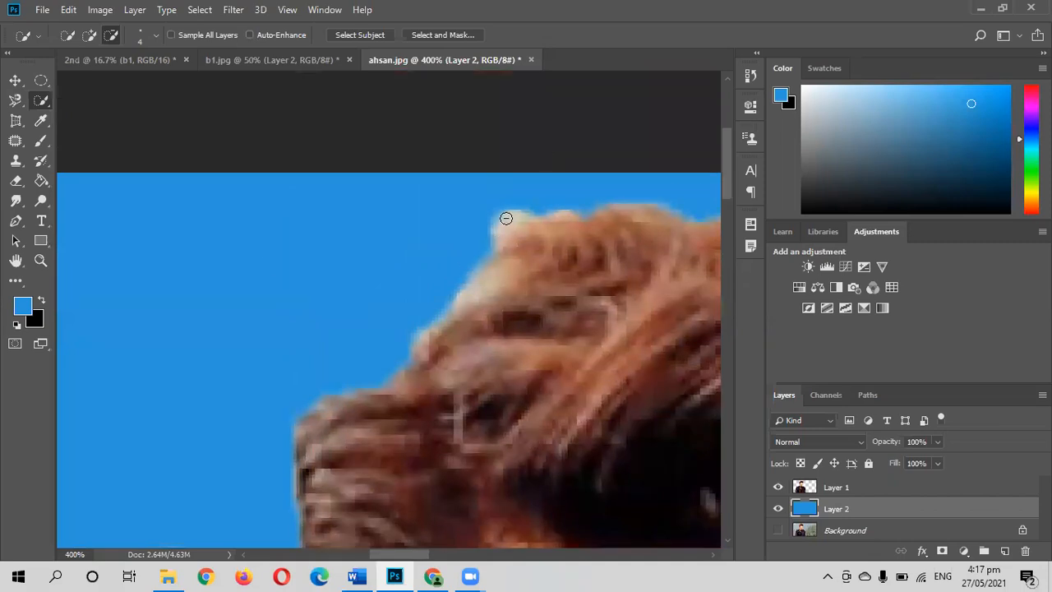
pyautogui.click(88, 37)
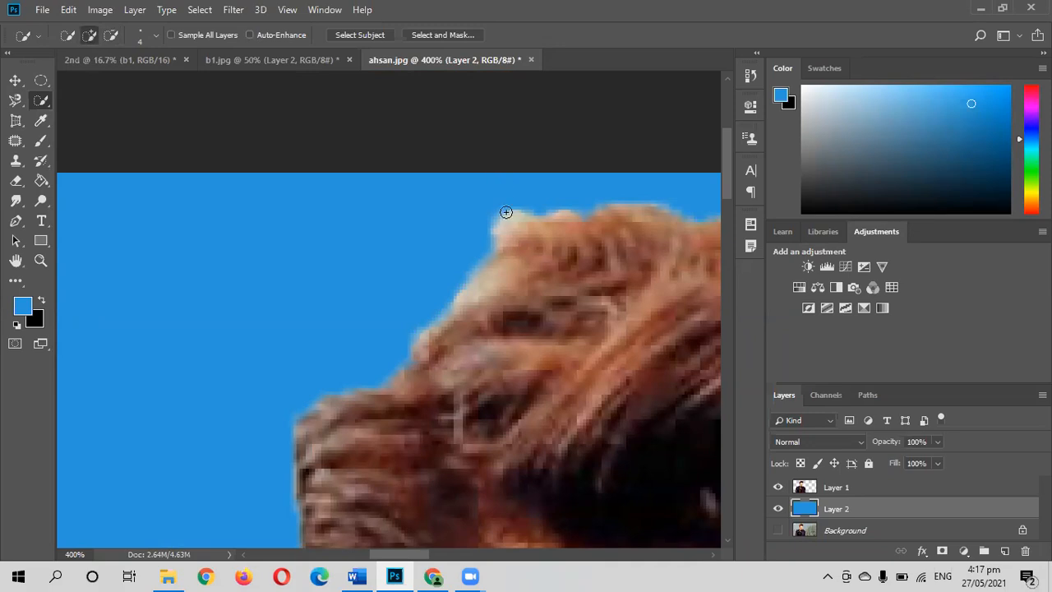
pyautogui.moveTo(504, 217); pyautogui.dragTo(498, 224)
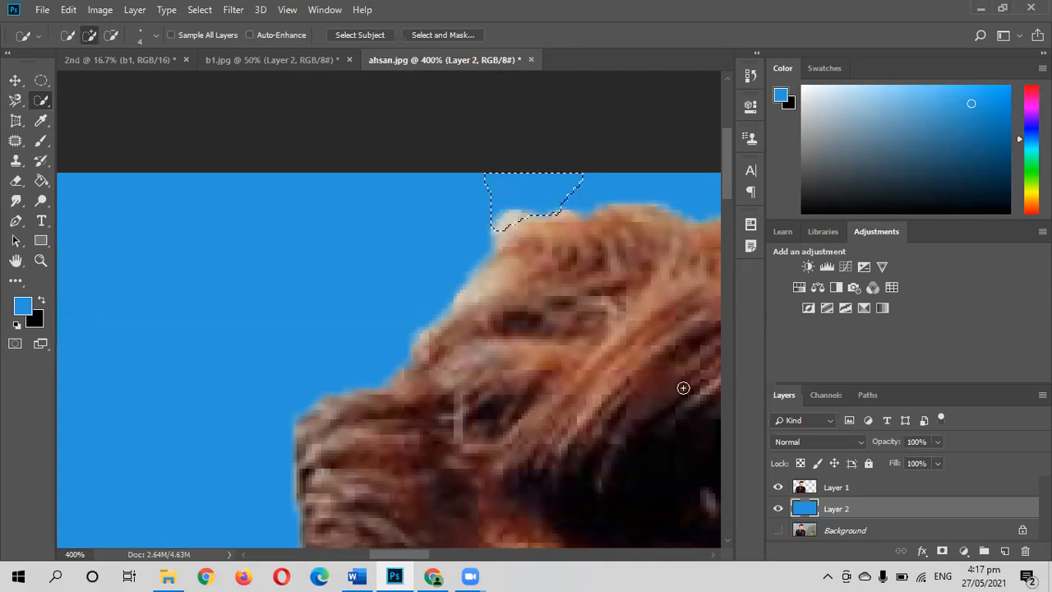
# Make Layer 1 active, undo the last selection, and select only the small pale patch at the hair's upper edge
pyautogui.click(838, 489)
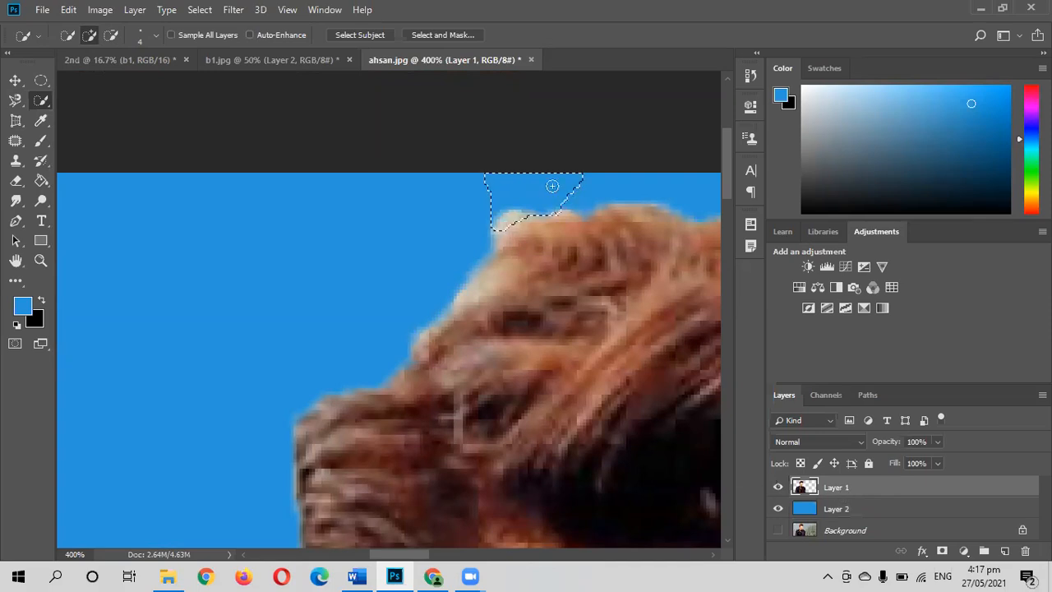
pyautogui.hotkey('ctrl', 'z')
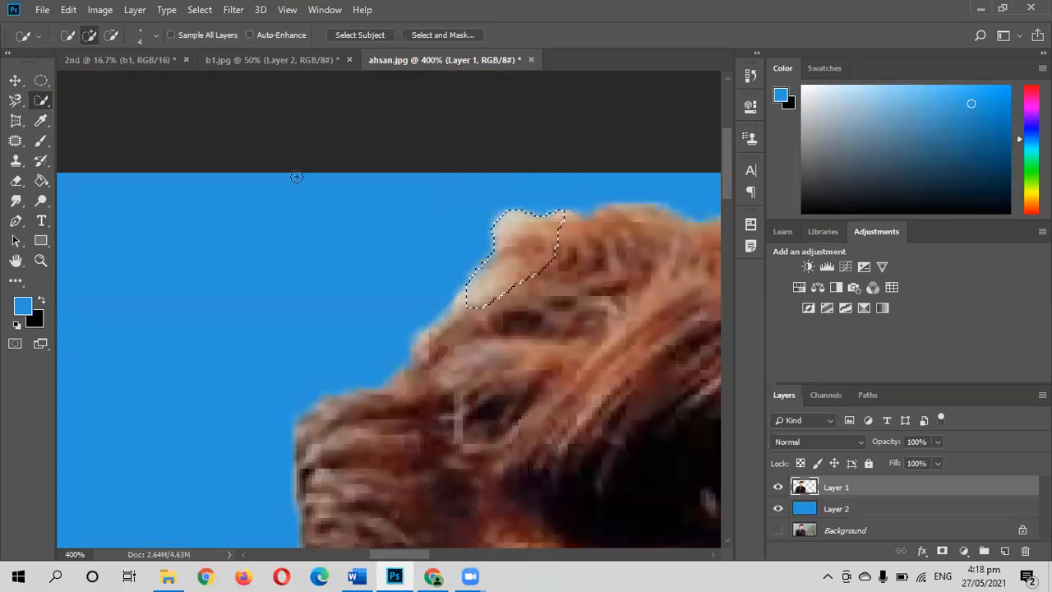
pyautogui.press('alt')
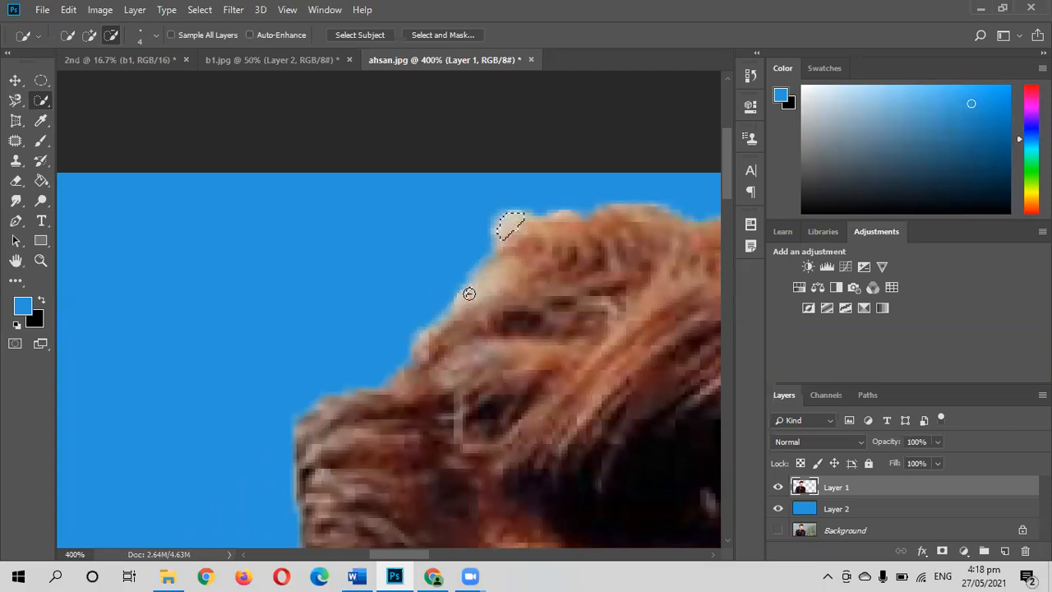
# Examine the cutout's edge from the hair past the ear to the collar, hiding and showing the blue Layer 2
pyautogui.scroll(-1, 491, 315)
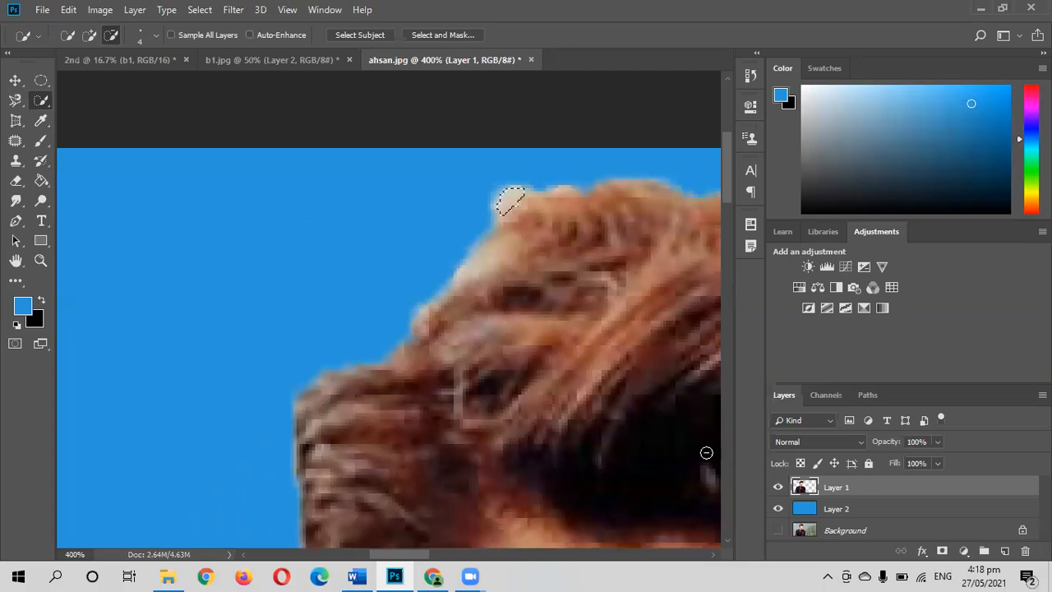
pyautogui.scroll(-1, 694, 455)
pyautogui.scroll(-12, 708, 526)
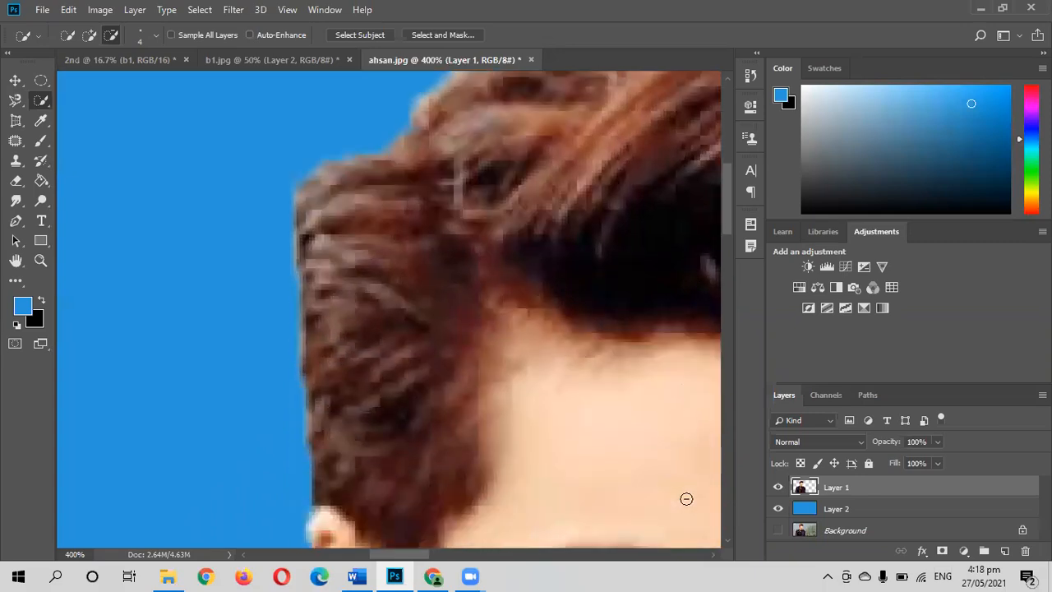
pyautogui.scroll(-2, 660, 490)
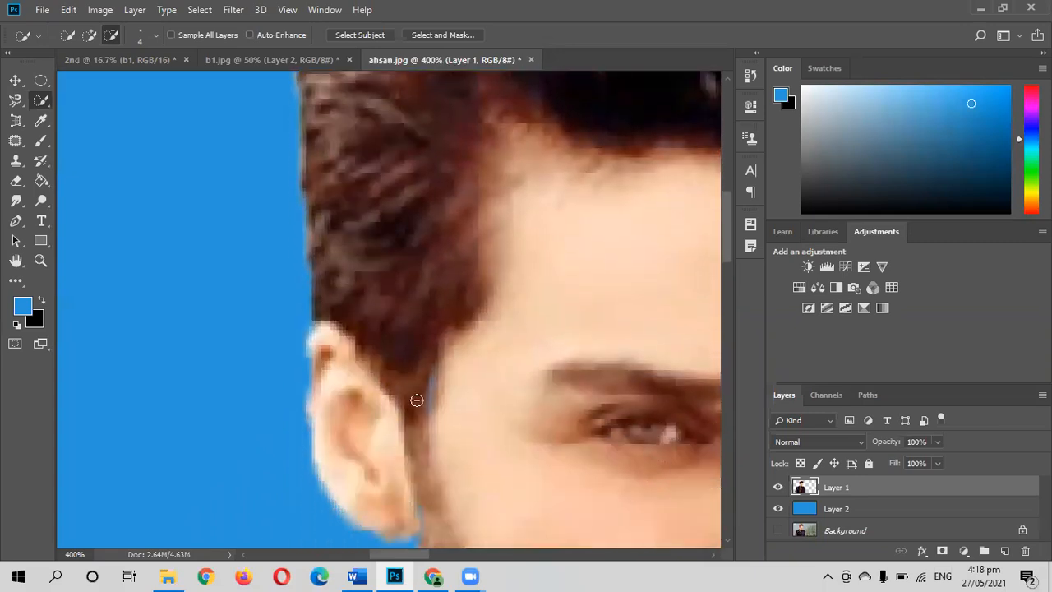
pyautogui.scroll(-8, 427, 407)
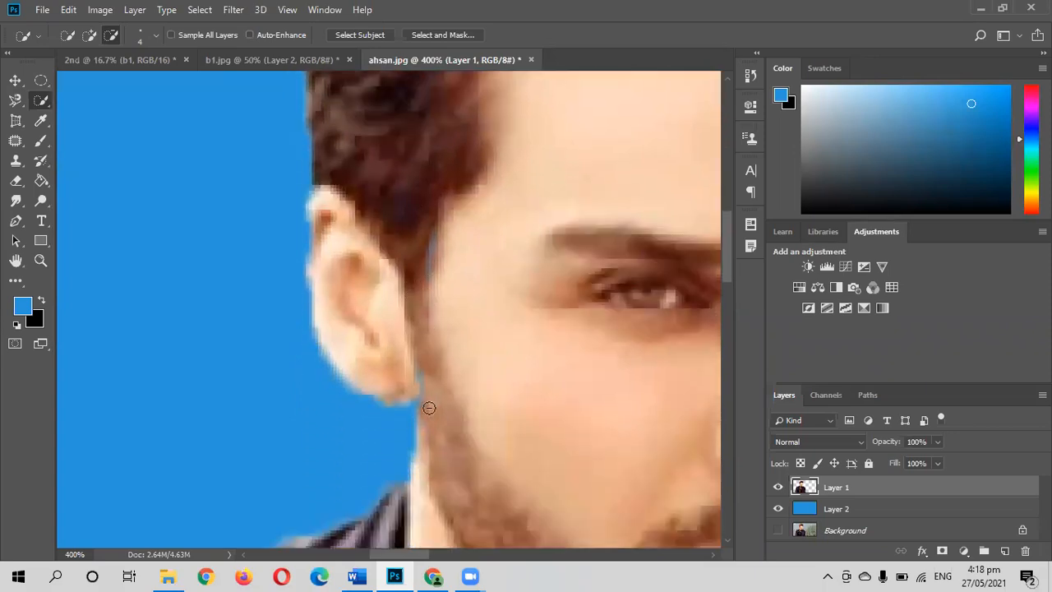
pyautogui.scroll(-10, 429, 406)
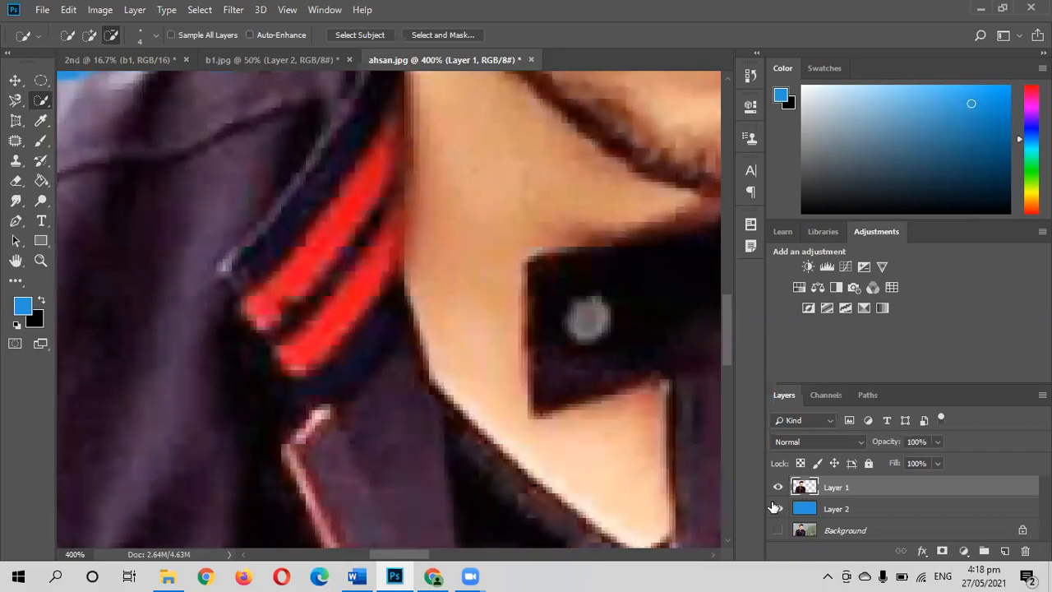
pyautogui.click(778, 510)
pyautogui.click(778, 509)
pyautogui.click(42, 10)
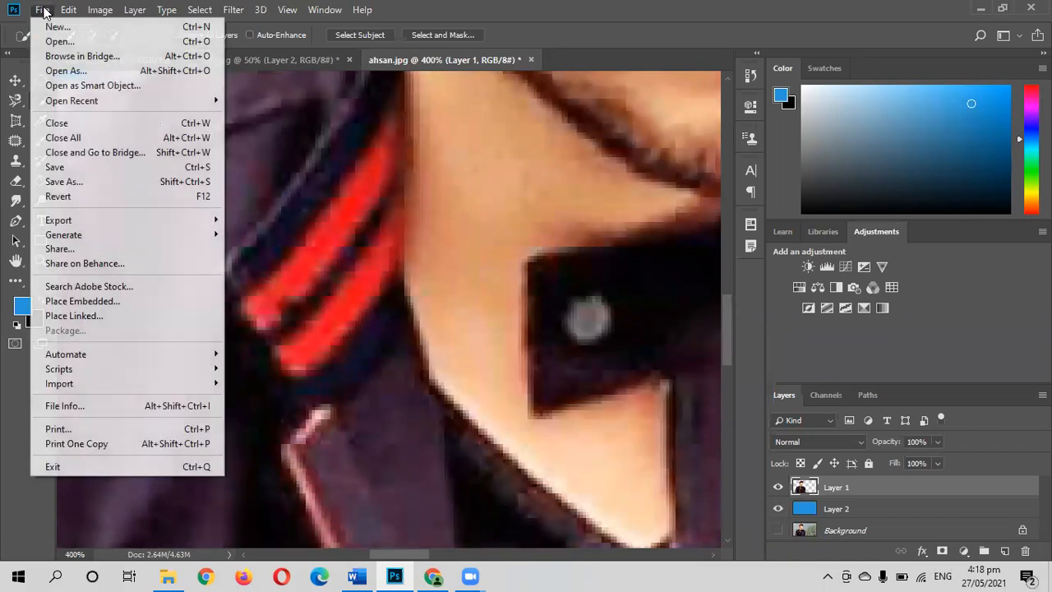
pyautogui.click(63, 42)
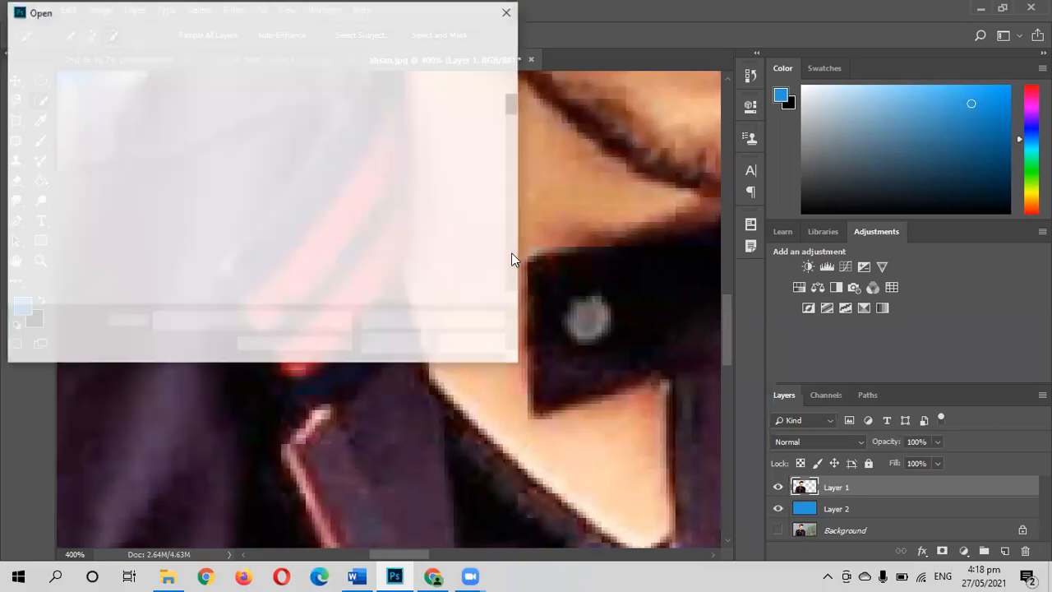
pyautogui.scroll(-3, 374, 251)
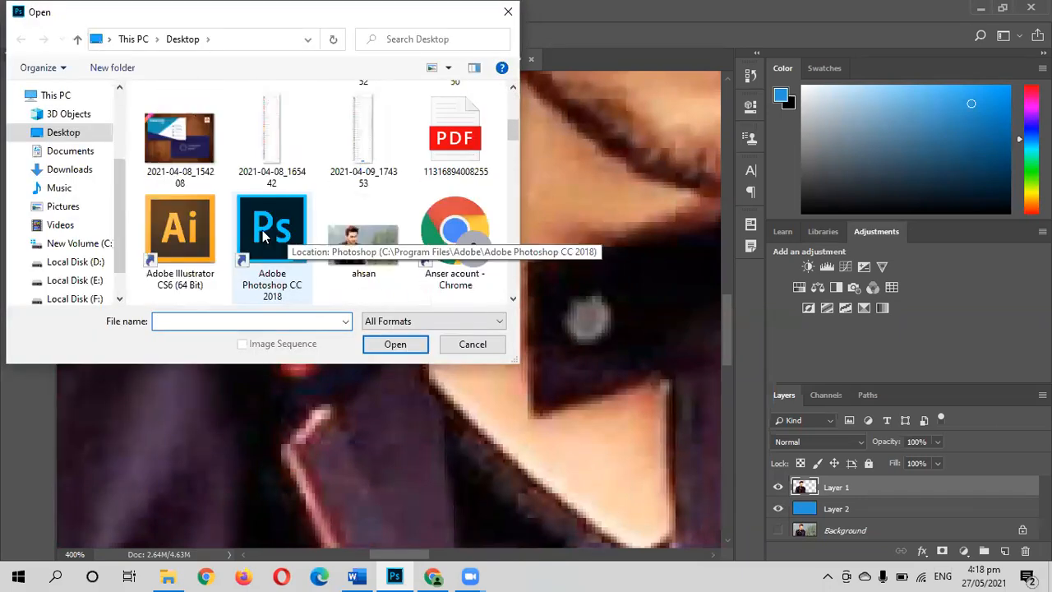
pyautogui.scroll(-7, 263, 234)
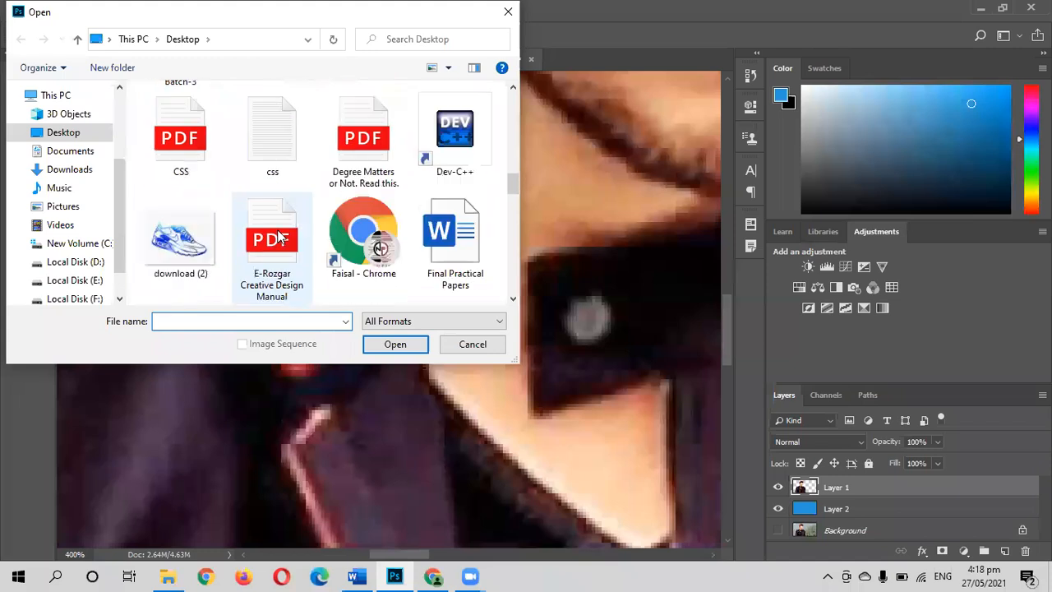
pyautogui.scroll(-4, 279, 237)
pyautogui.click(463, 345)
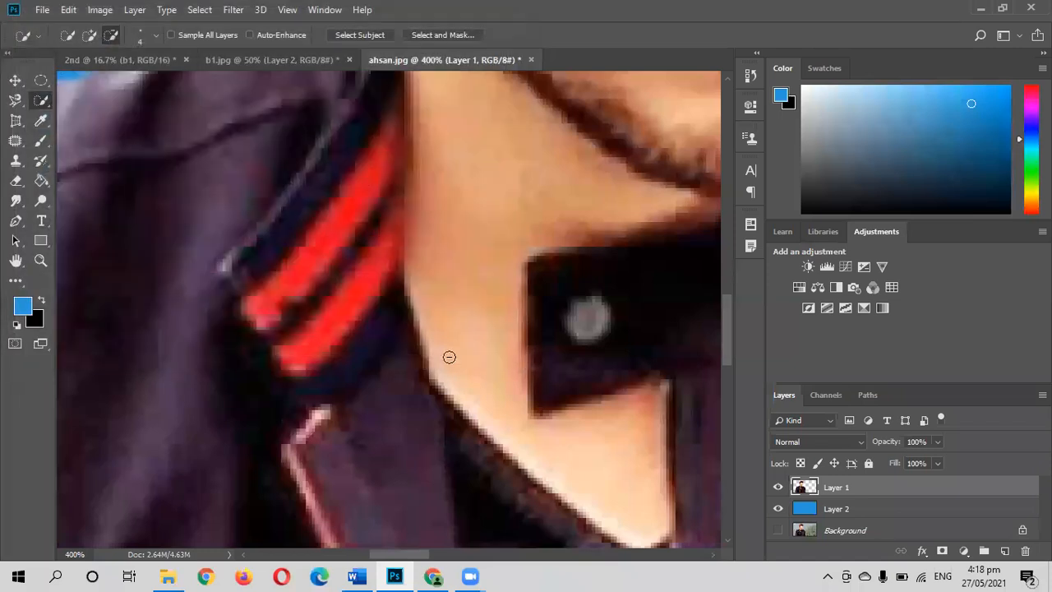
# Switch to Google Chrome and search Google Images for greenery
pyautogui.click(205, 575)
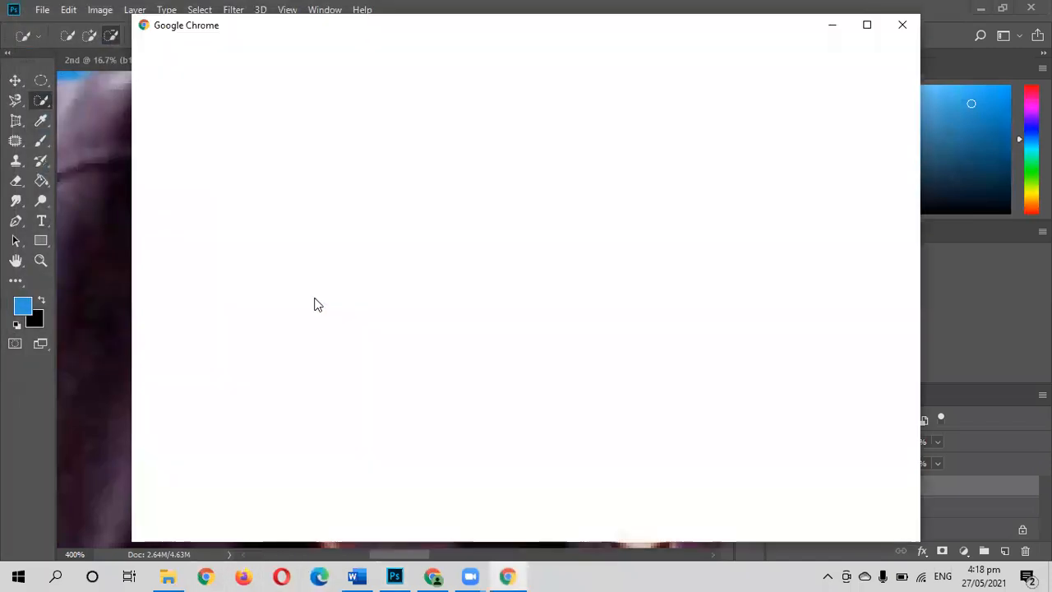
pyautogui.click(766, 263)
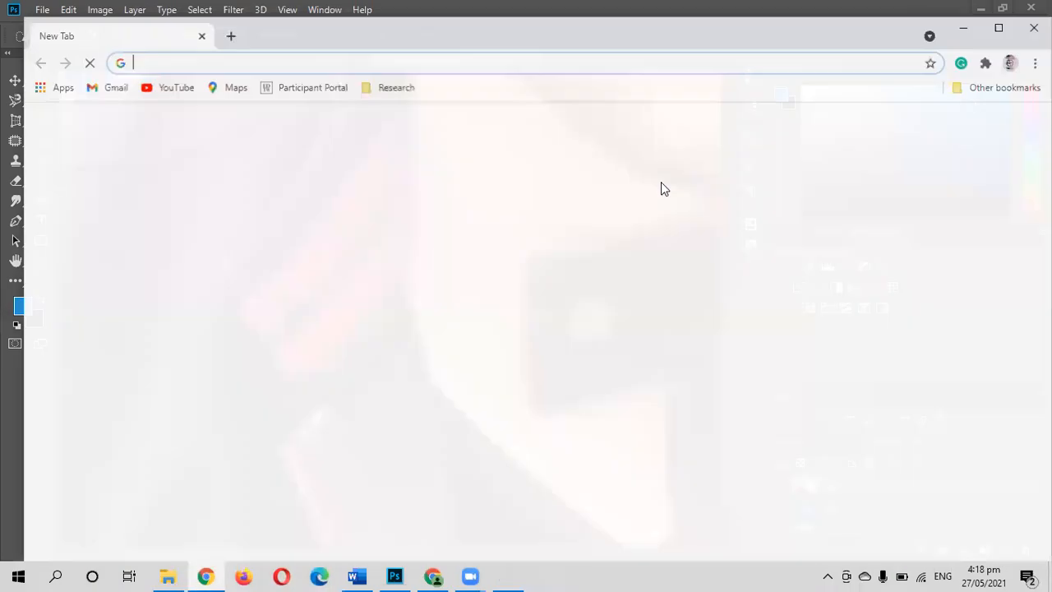
pyautogui.click(370, 334)
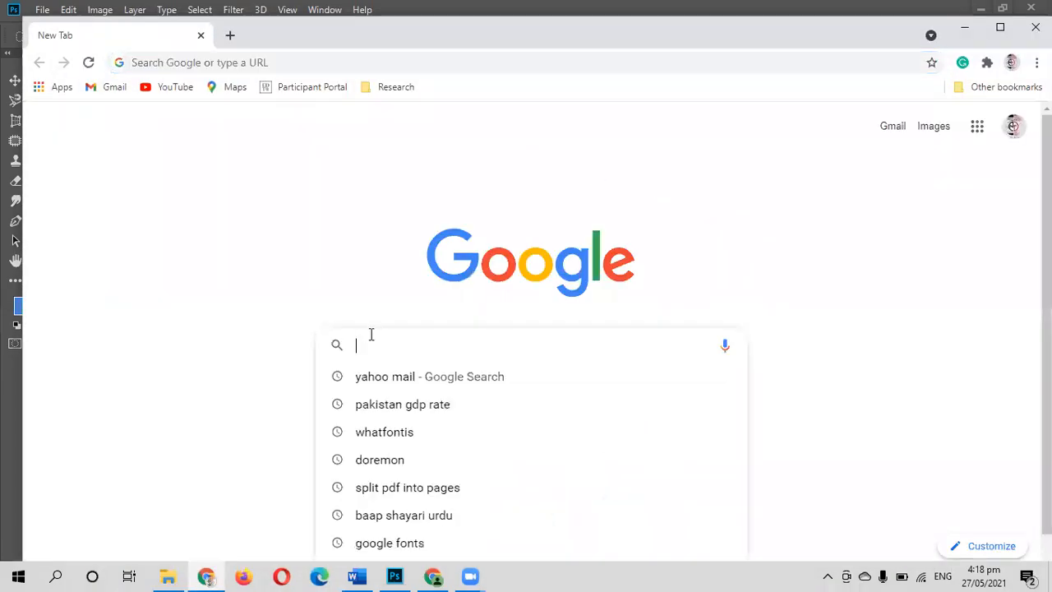
pyautogui.write('green')
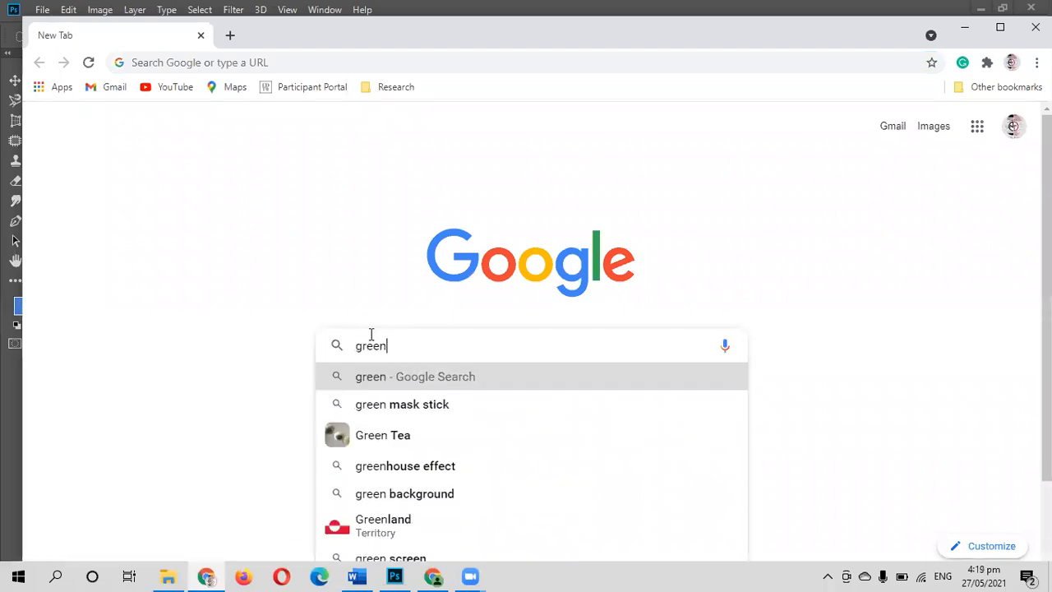
pyautogui.write('ry')
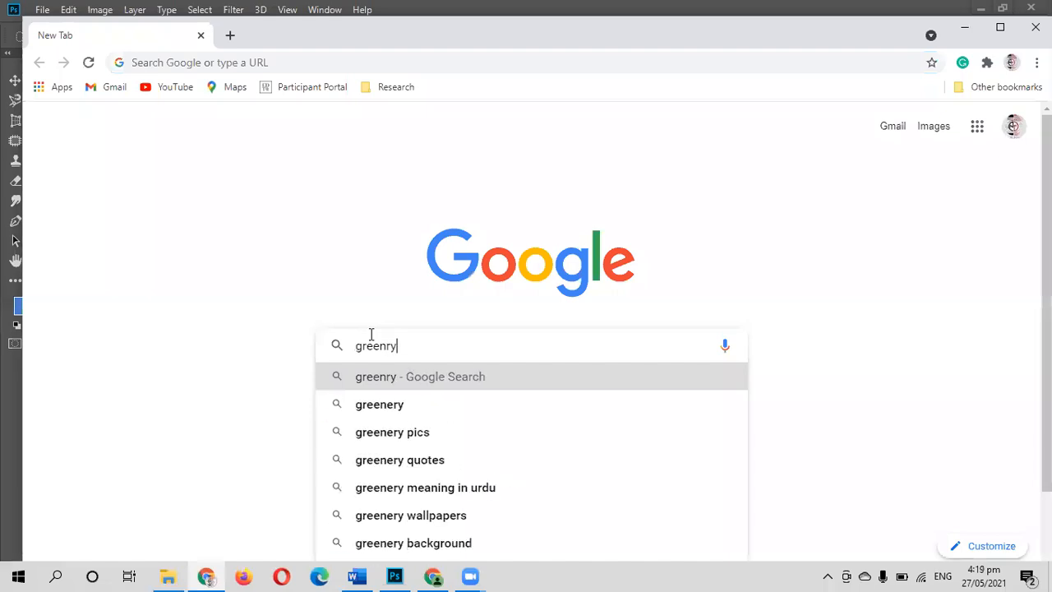
pyautogui.click(373, 403)
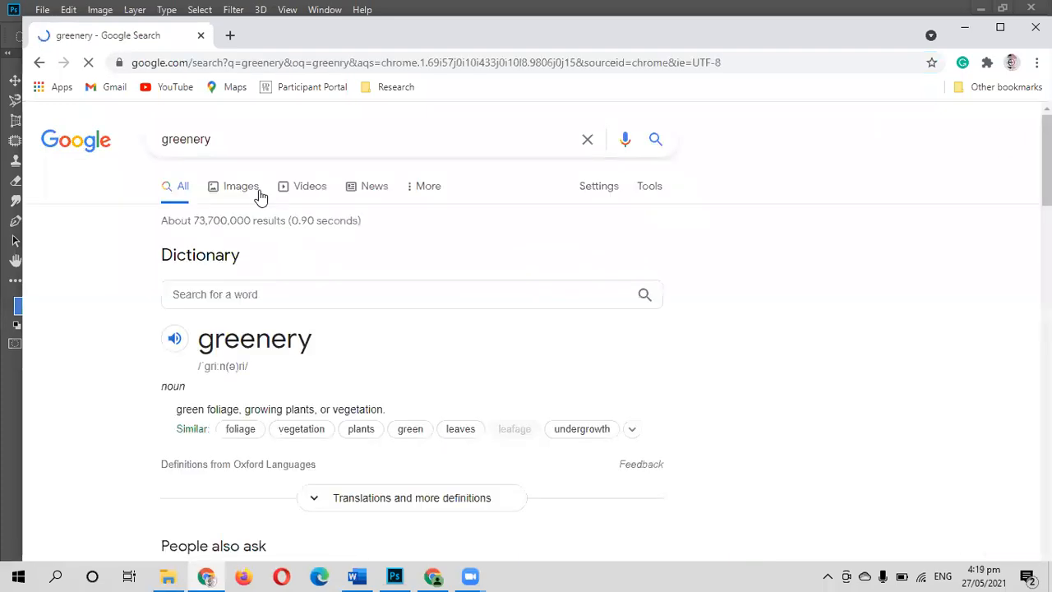
pyautogui.click(256, 194)
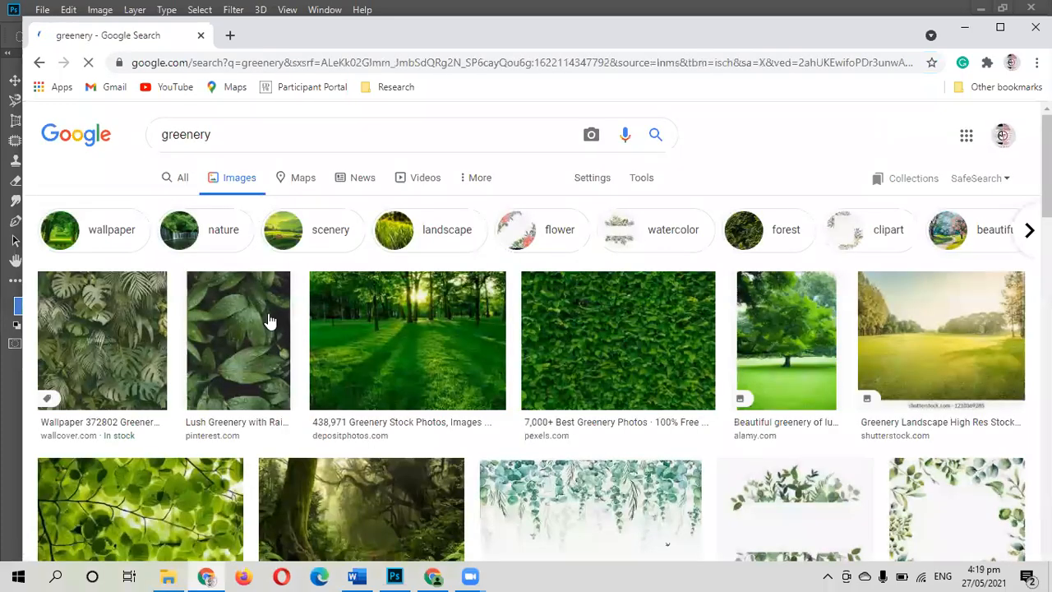
# Preview the sunlit park and leaf-wall pictures in the greenery image results
pyautogui.click(437, 350)
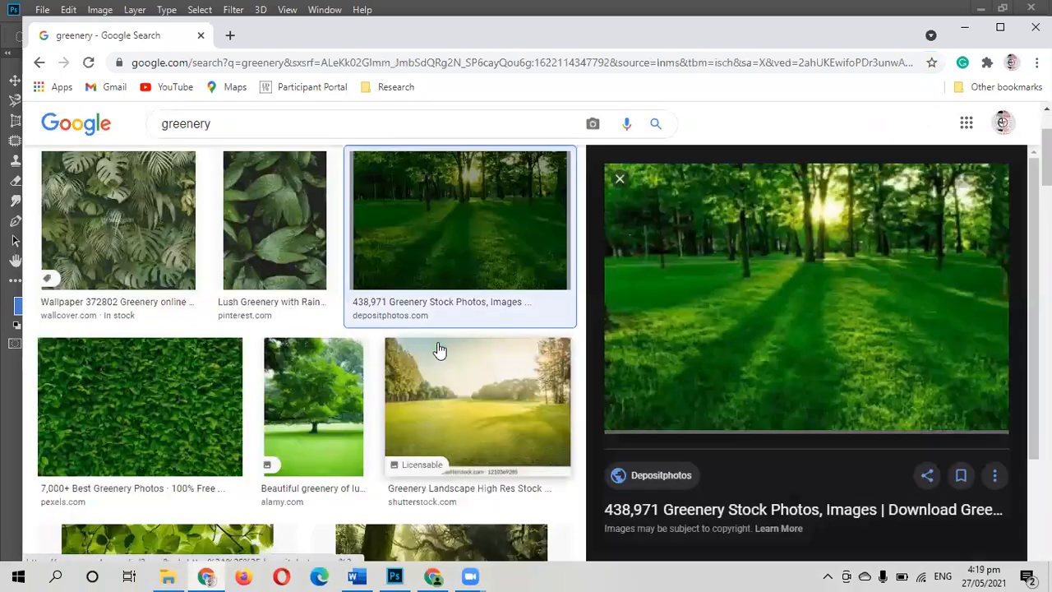
pyautogui.click(138, 412)
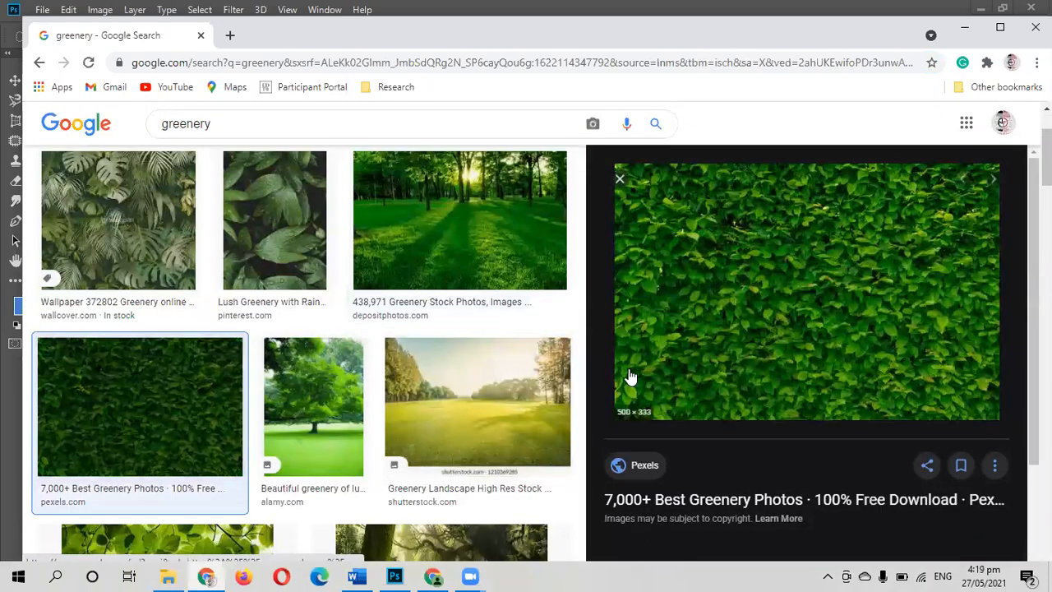
pyautogui.rightClick(732, 346)
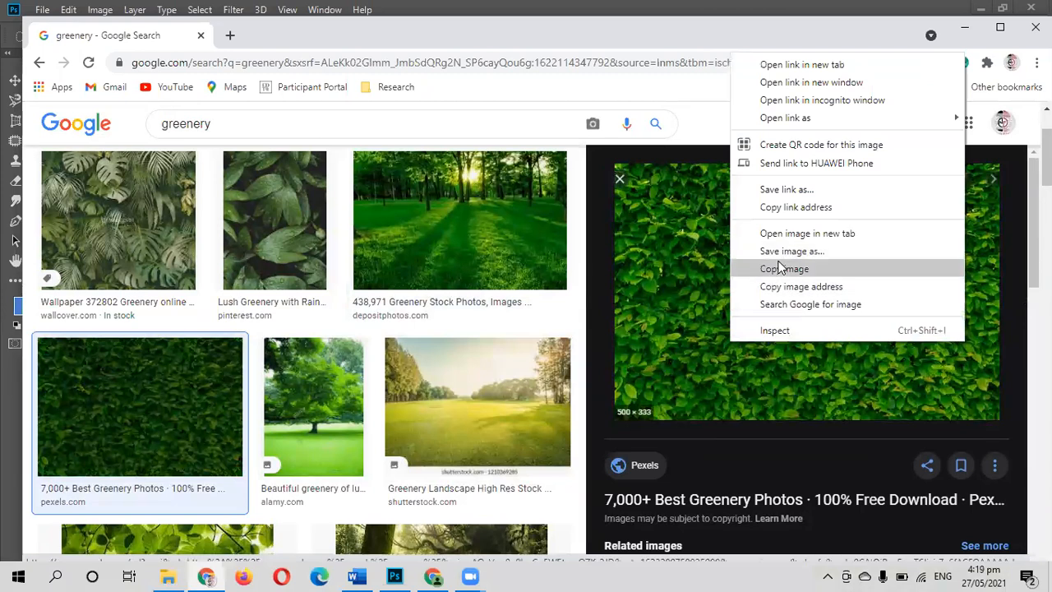
pyautogui.click(485, 251)
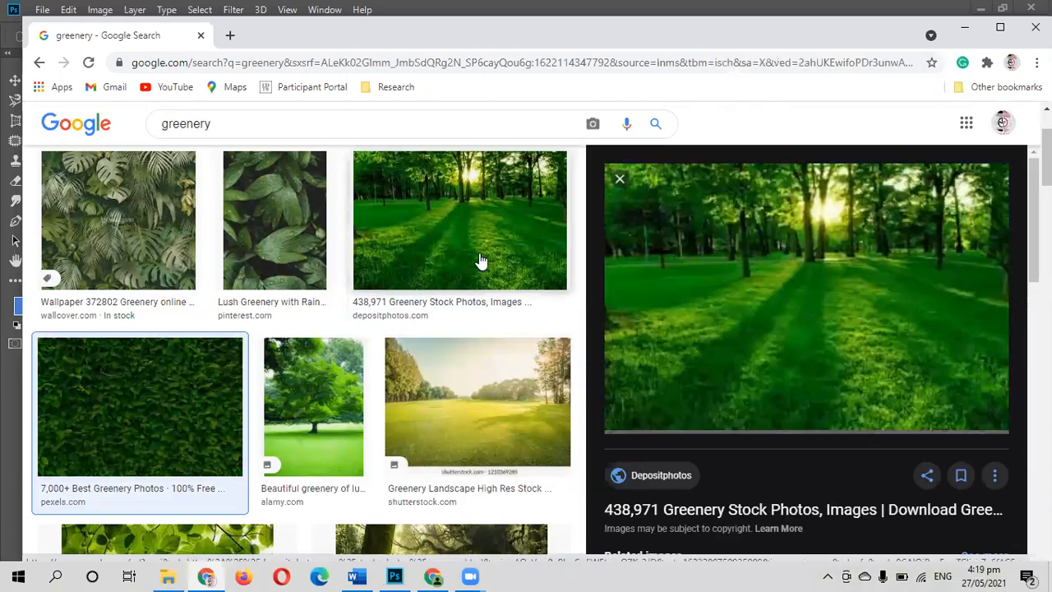
pyautogui.scroll(-2, 421, 436)
# Save the Greenery under Axe forest picture to the Desktop as a JPEG image named green
pyautogui.click(424, 435)
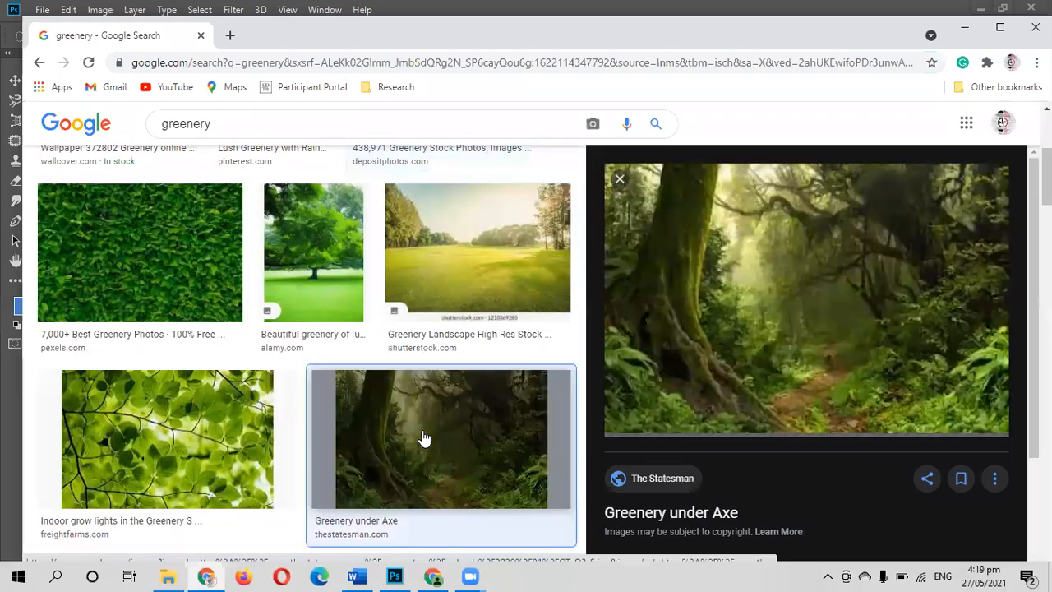
pyautogui.rightClick(803, 283)
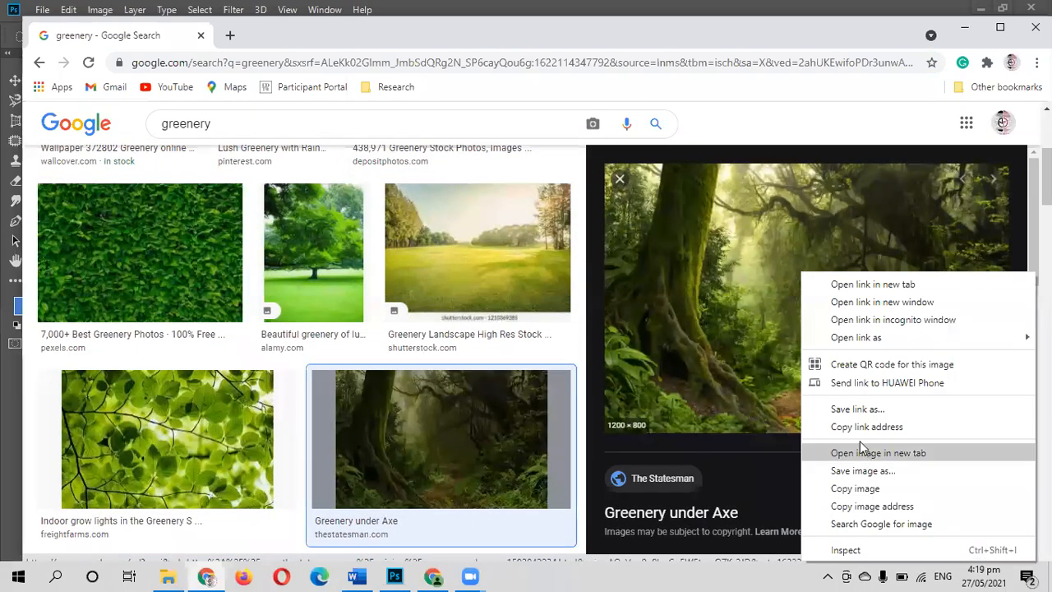
pyautogui.click(865, 471)
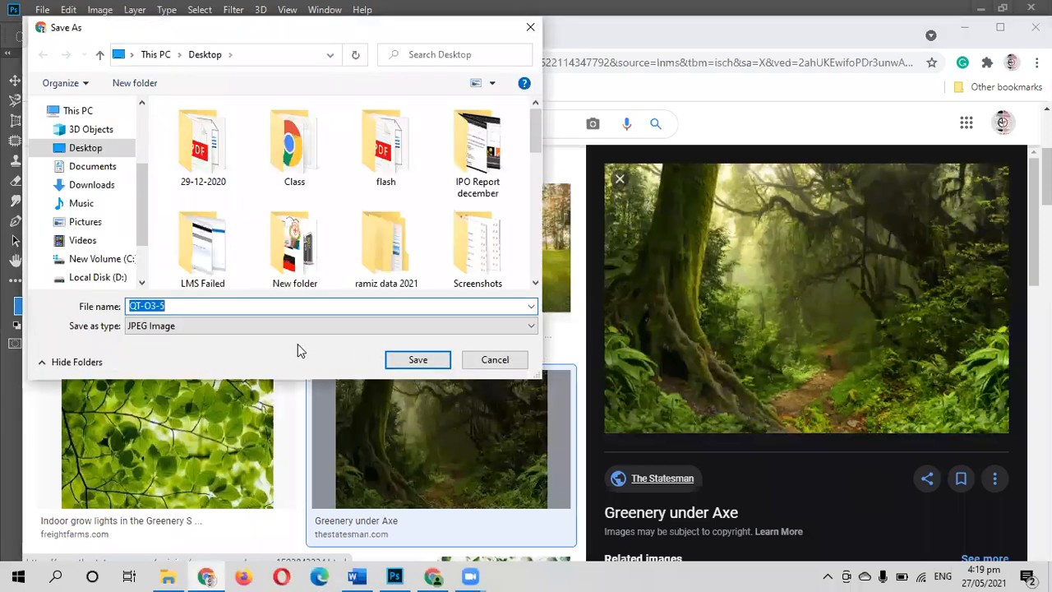
pyautogui.write('gr')
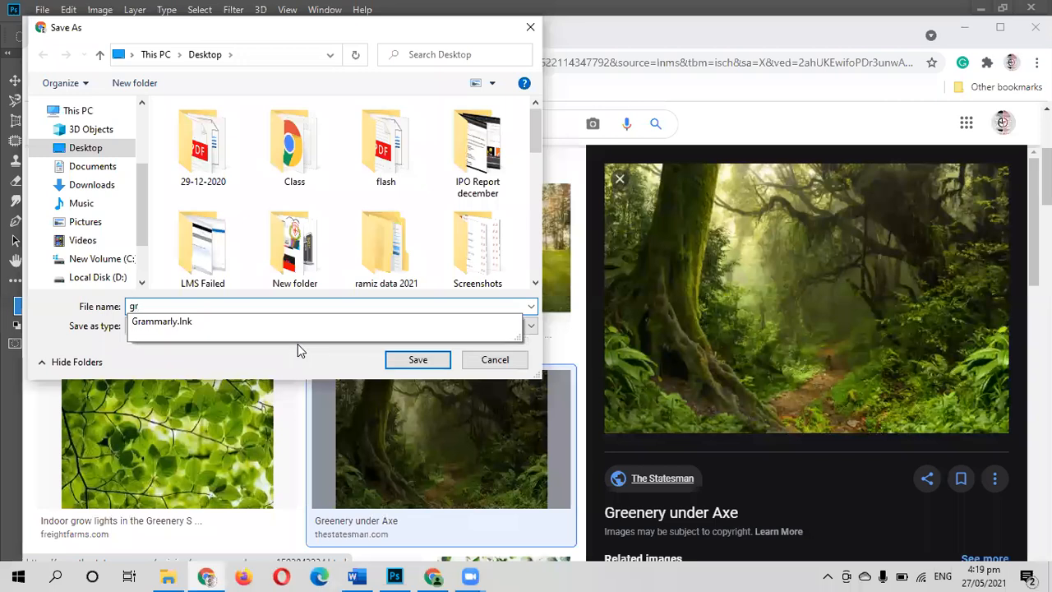
pyautogui.write('een')
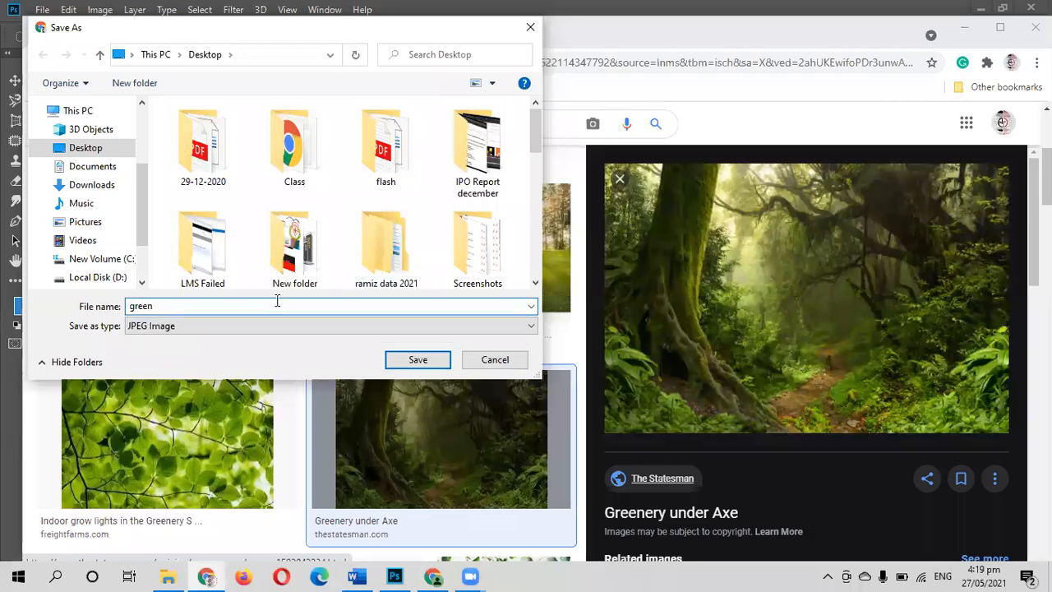
pyautogui.click(419, 360)
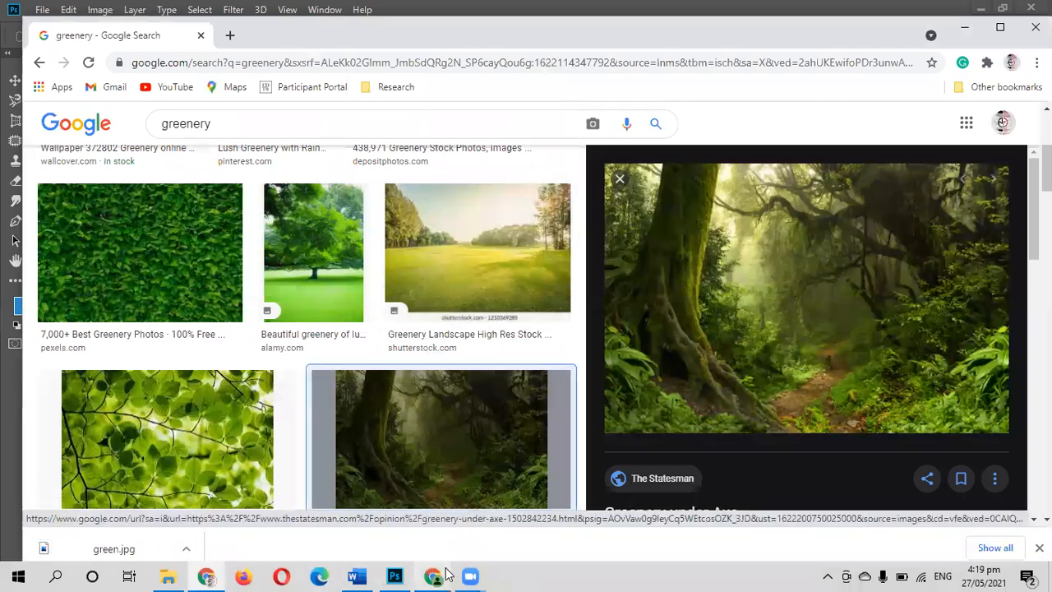
# Switch to Photoshop and open green.jpg from the Desktop
pyautogui.click(397, 576)
pyautogui.click(42, 9)
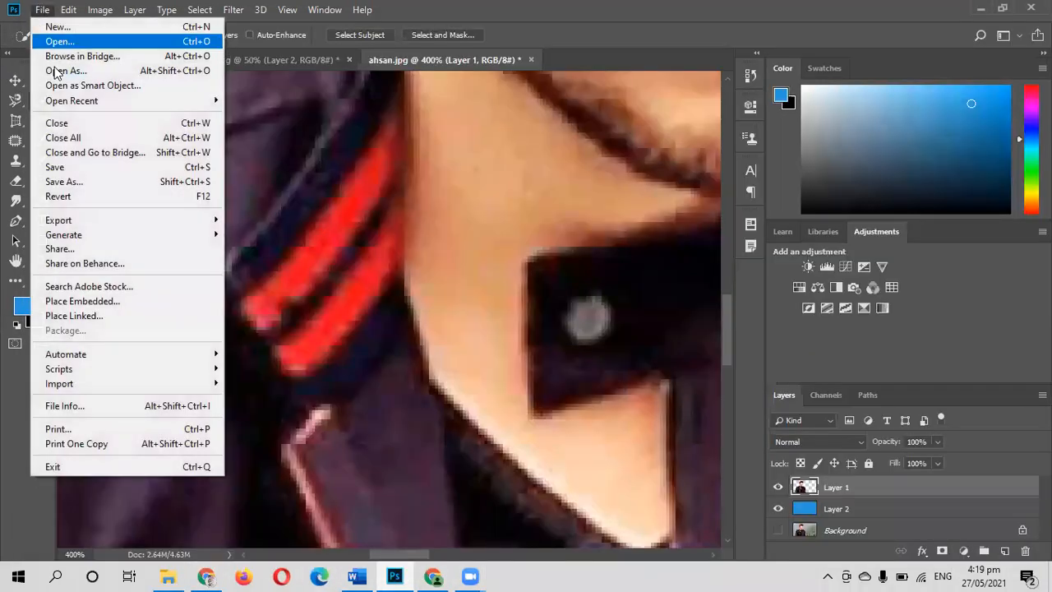
pyautogui.click(89, 42)
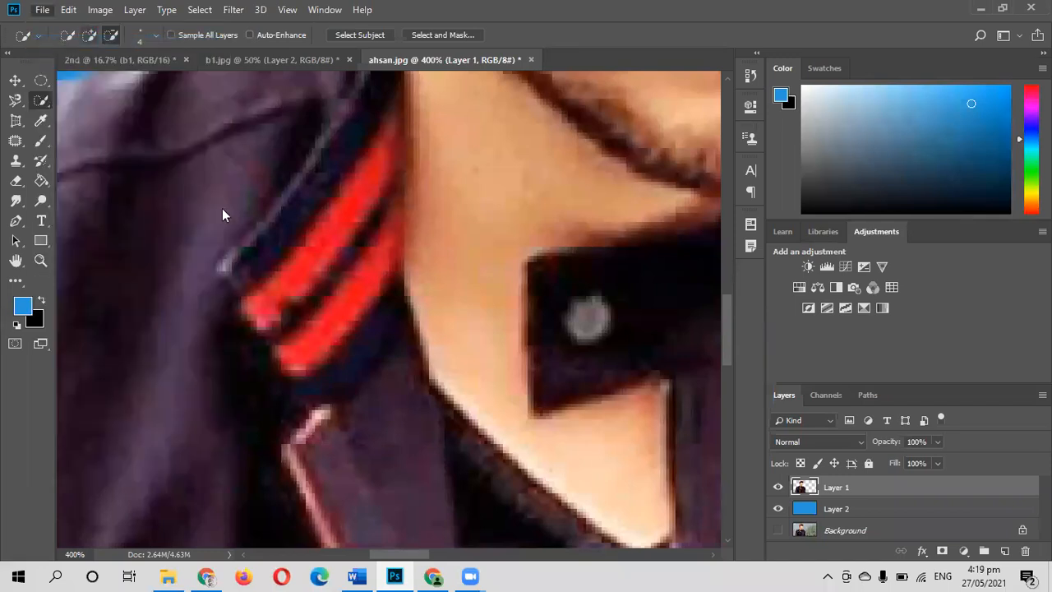
pyautogui.write('g')
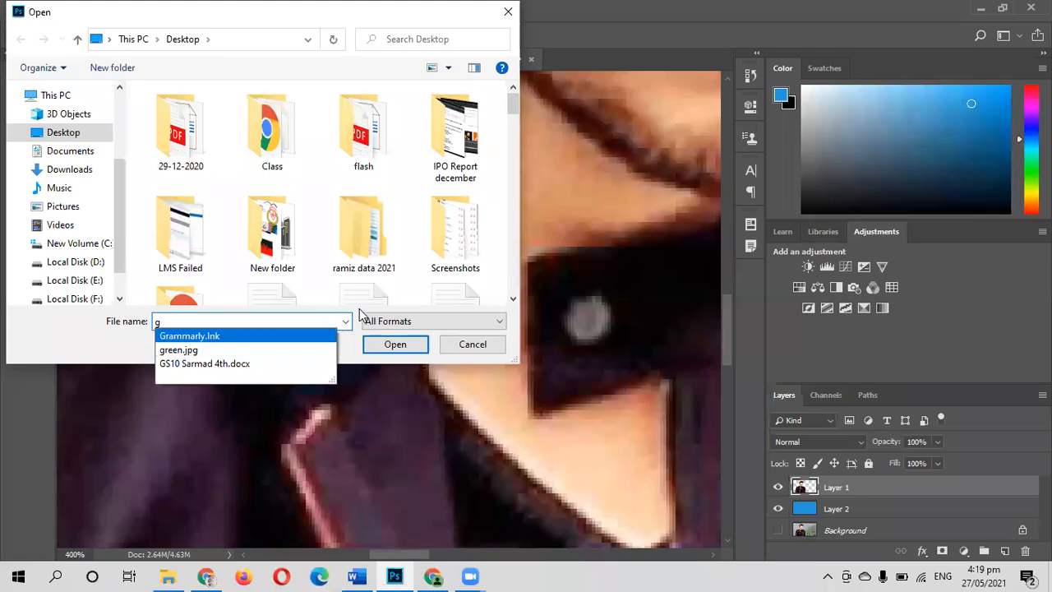
pyautogui.click(327, 349)
pyautogui.click(381, 339)
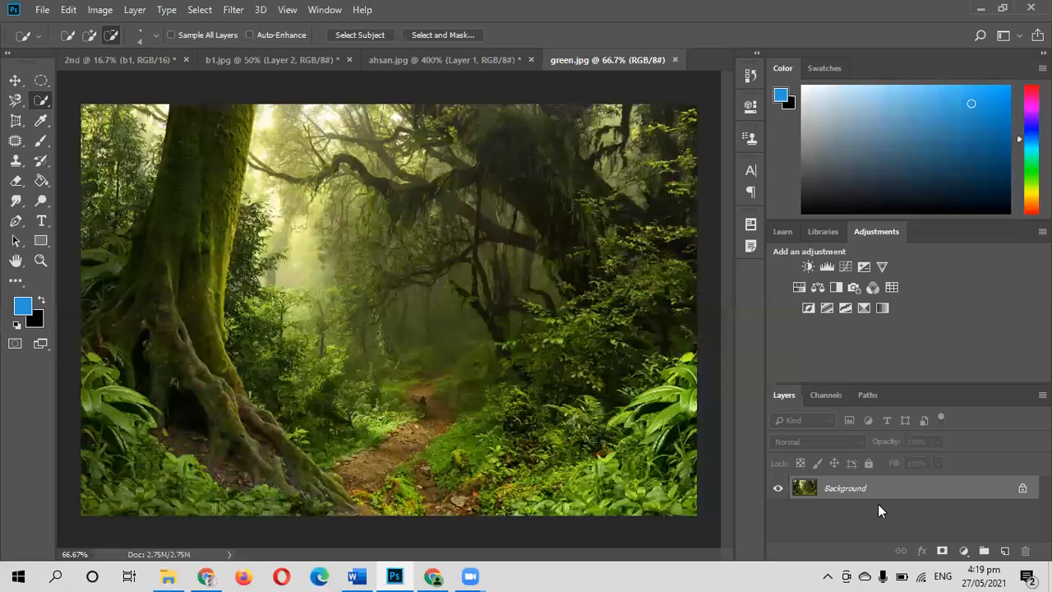
# Duplicate the forest background layer, paste the forest picture into ahsan.jpg between Layer 1 and the blue Layer 2, and hide Layer 2
pyautogui.hotkey('ctrl', 'j')
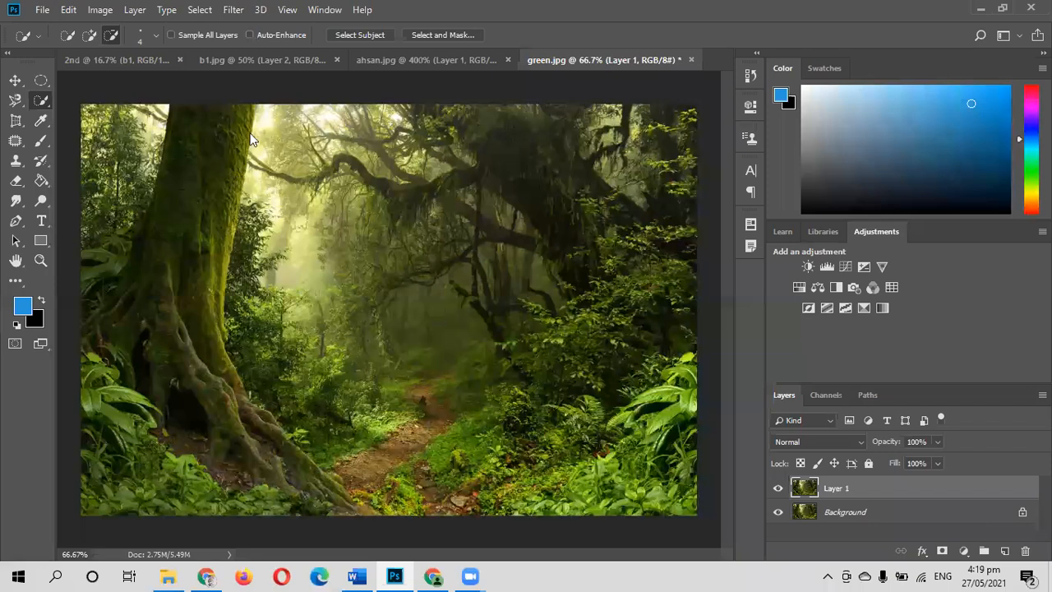
pyautogui.click(404, 61)
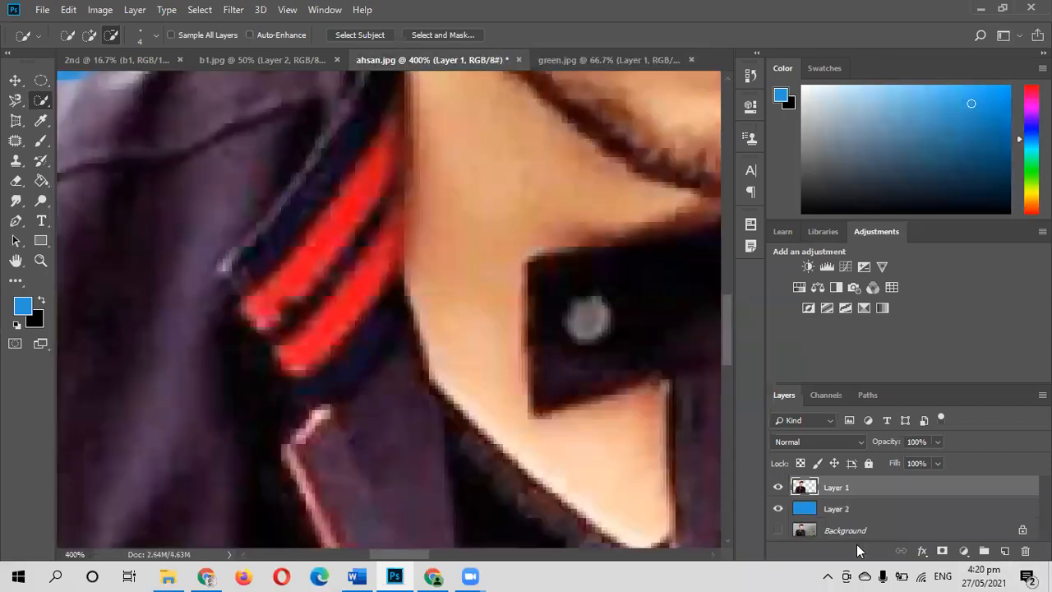
pyautogui.click(856, 510)
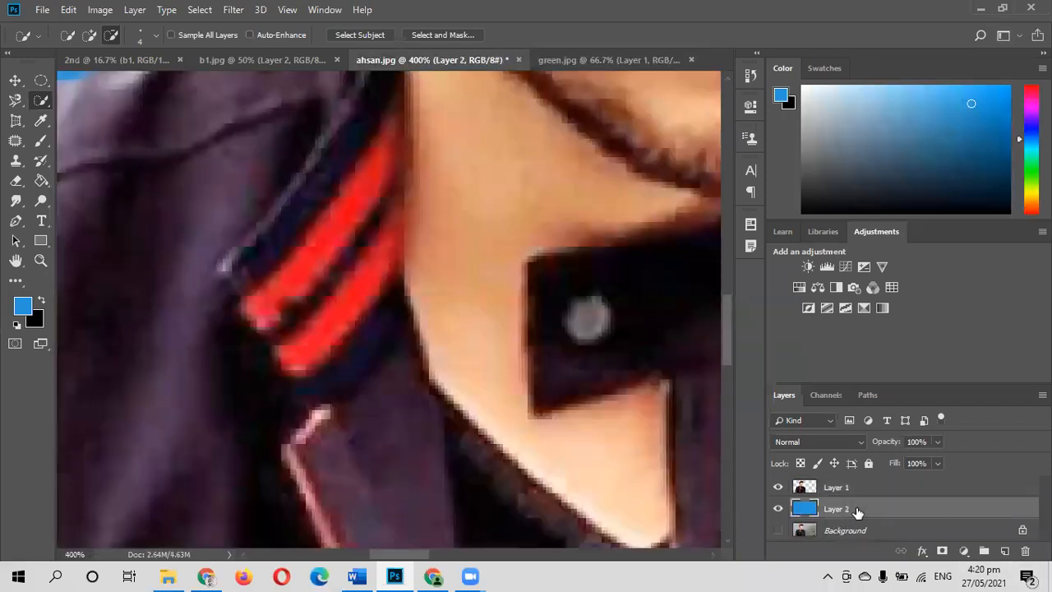
pyautogui.hotkey('ctrl', 'v')
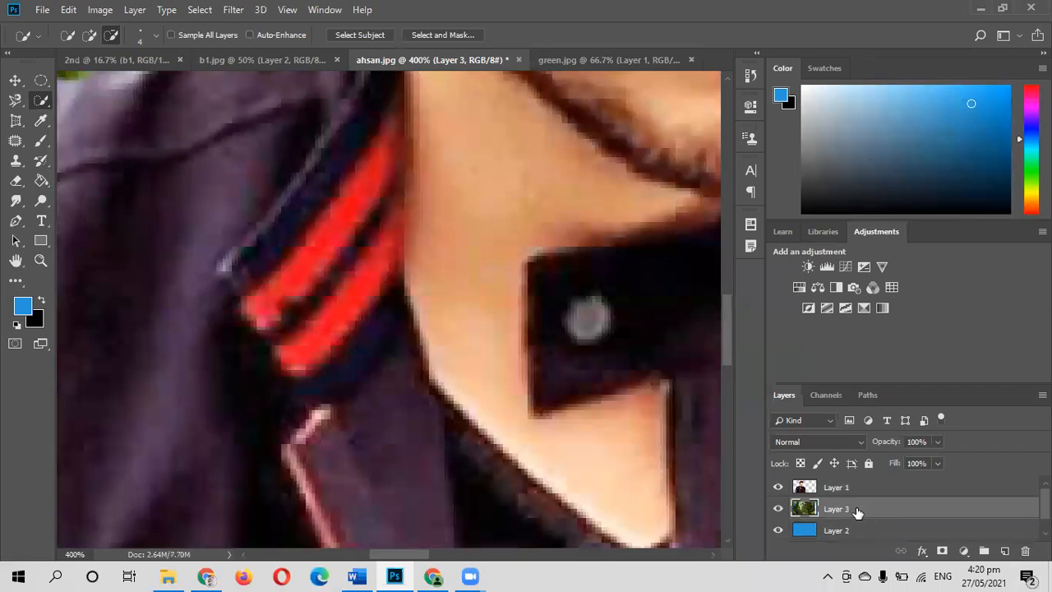
pyautogui.click(782, 533)
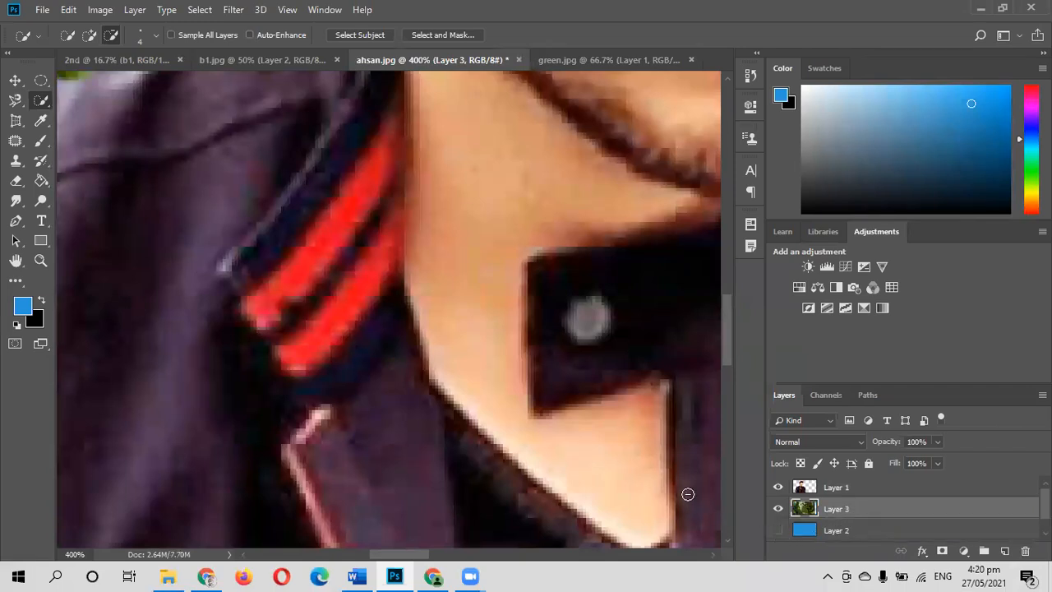
# Examine how the whole cutout of the man sits against the forest background at 66.7% zoom
pyautogui.click(40, 260)
pyautogui.scroll(-1, 339, 399)
pyautogui.scroll(-3, 338, 398)
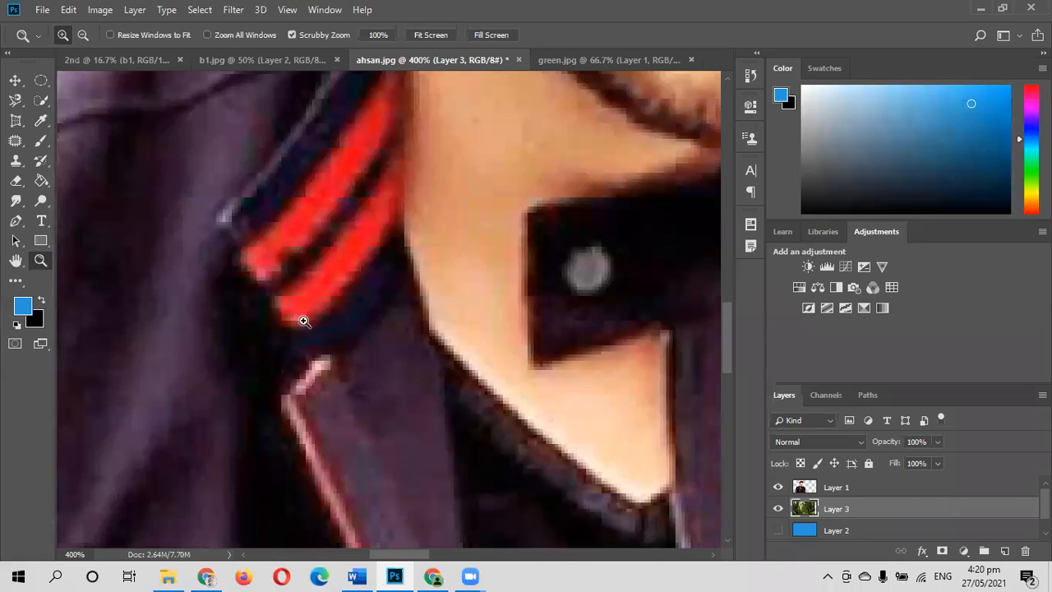
pyautogui.click(83, 35)
pyautogui.click(392, 378)
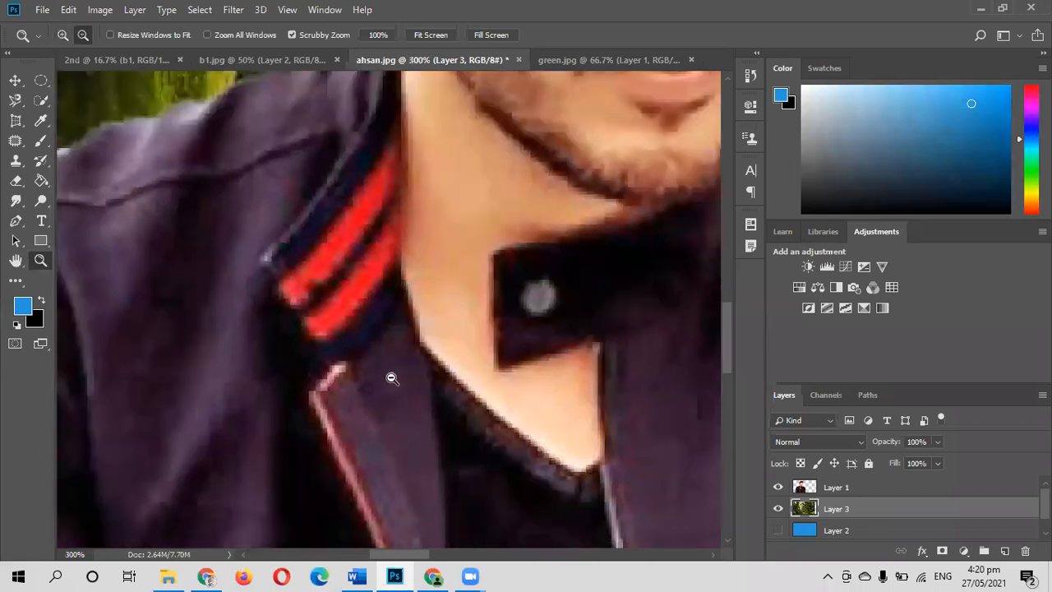
pyautogui.click(391, 378)
pyautogui.click(391, 378)
pyautogui.click(391, 379)
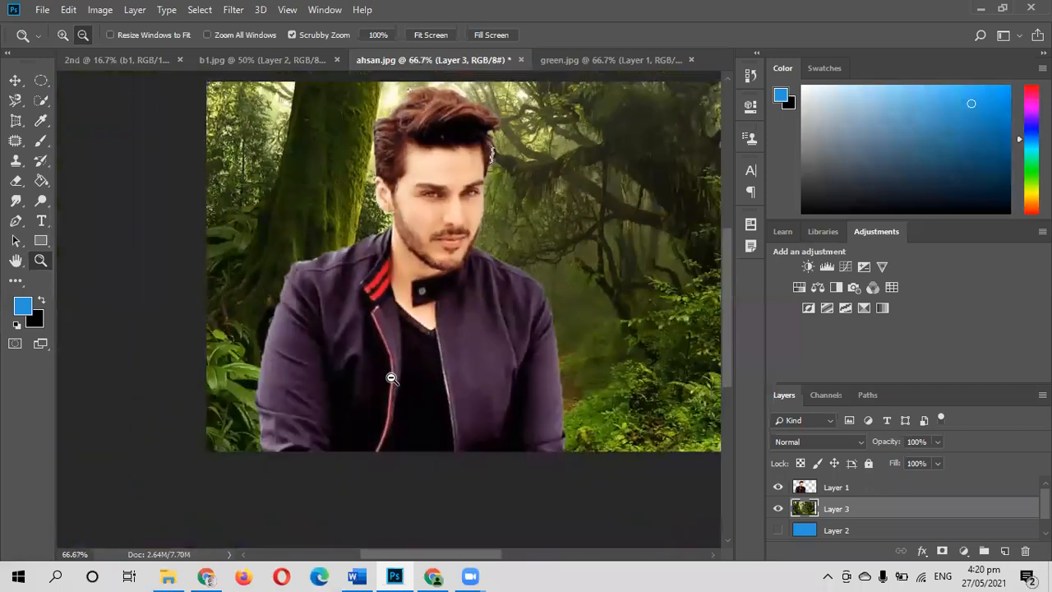
pyautogui.click(712, 555)
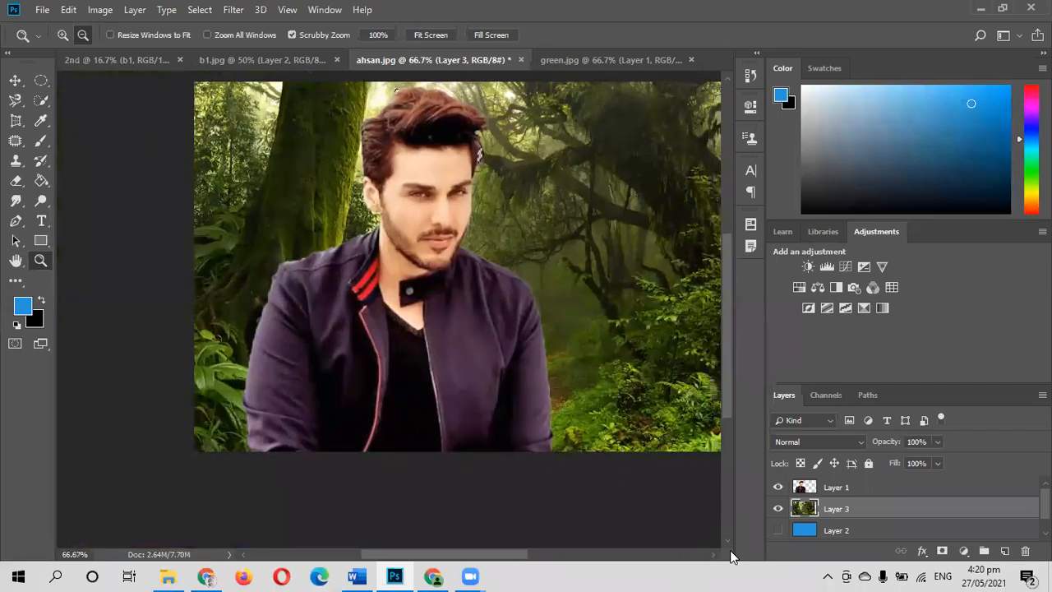
pyautogui.click(718, 550)
pyautogui.click(718, 551)
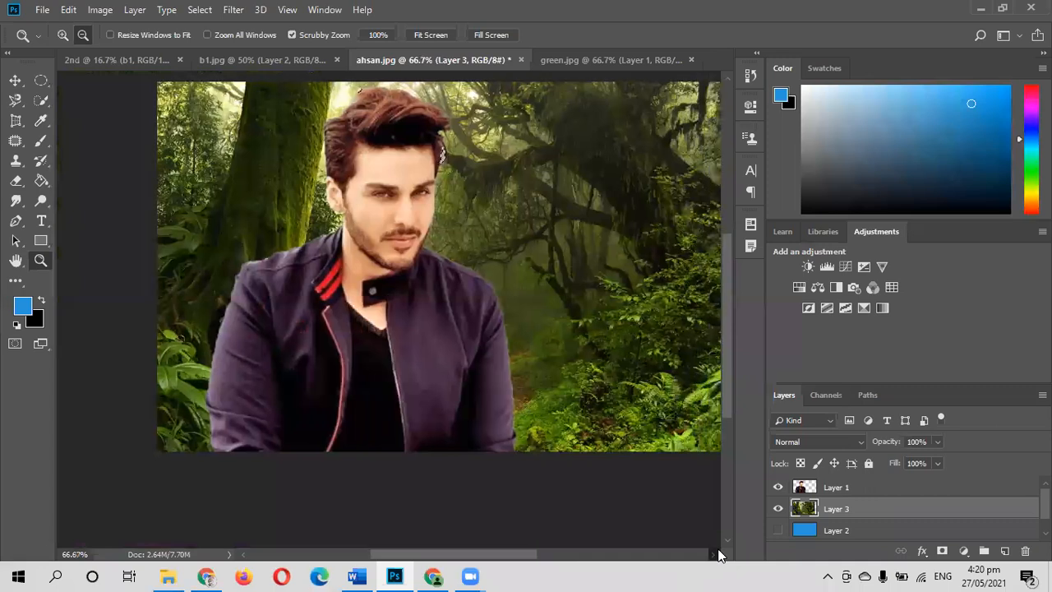
pyautogui.click(719, 550)
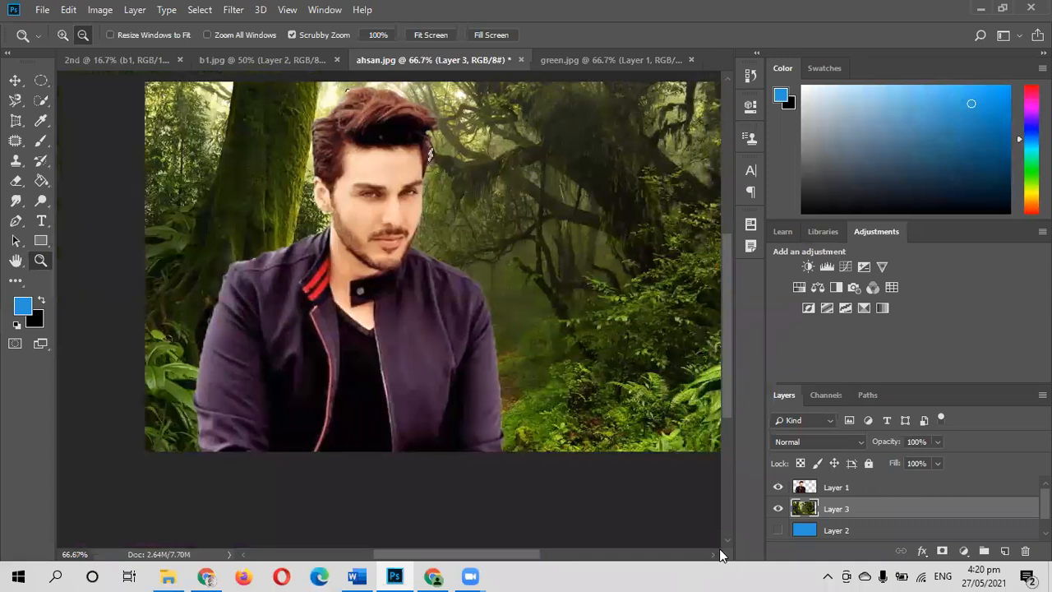
# Make Layer 1 active and delete the selected pale patch at the edge of the man's hair
pyautogui.click(830, 487)
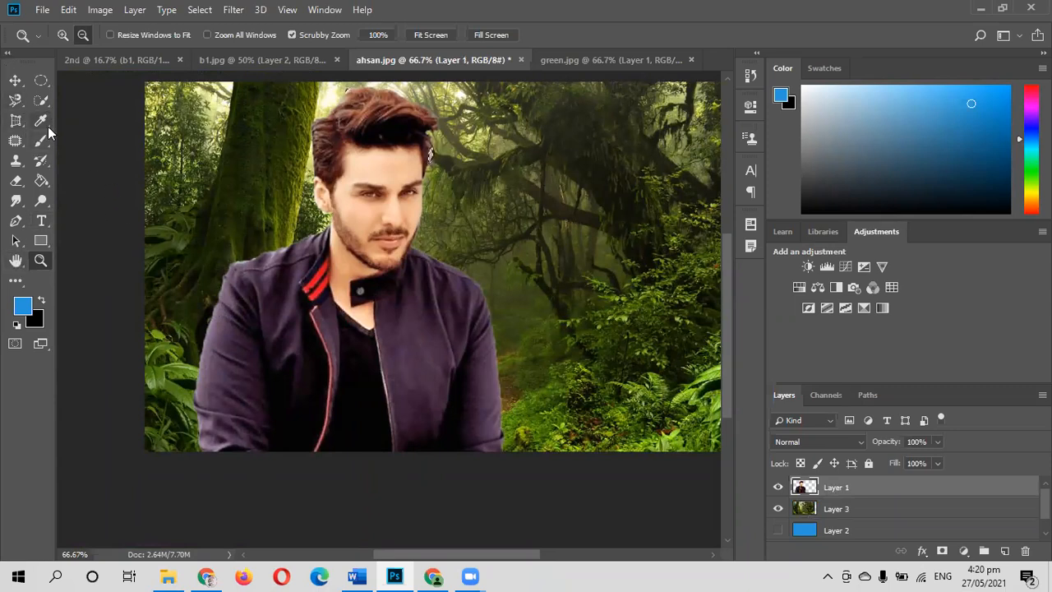
pyautogui.click(18, 181)
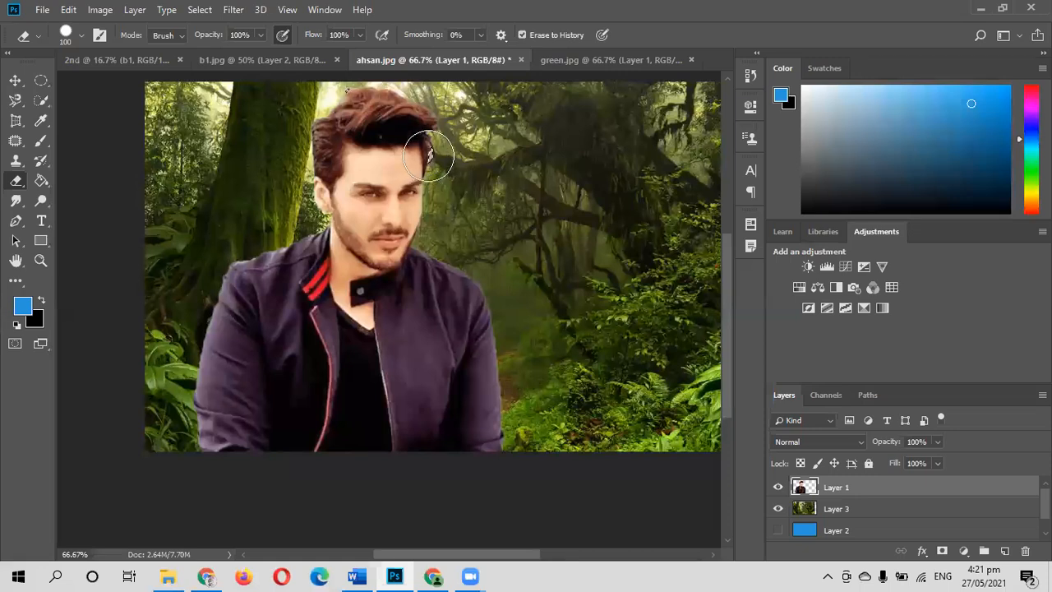
pyautogui.click(40, 260)
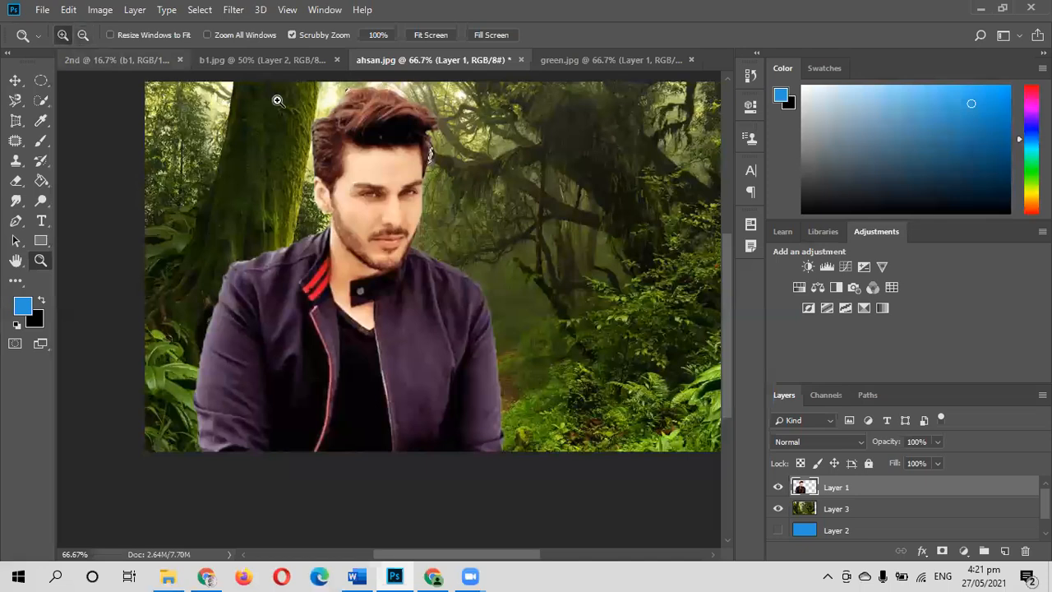
pyautogui.click(425, 157)
pyautogui.click(425, 157)
pyautogui.click(425, 157)
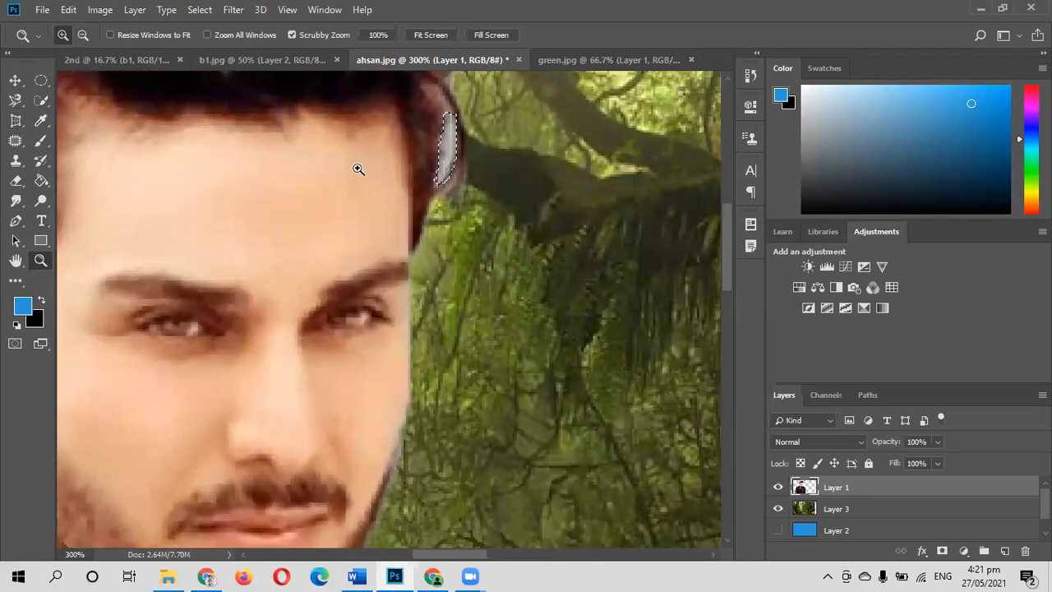
pyautogui.press('Delete')
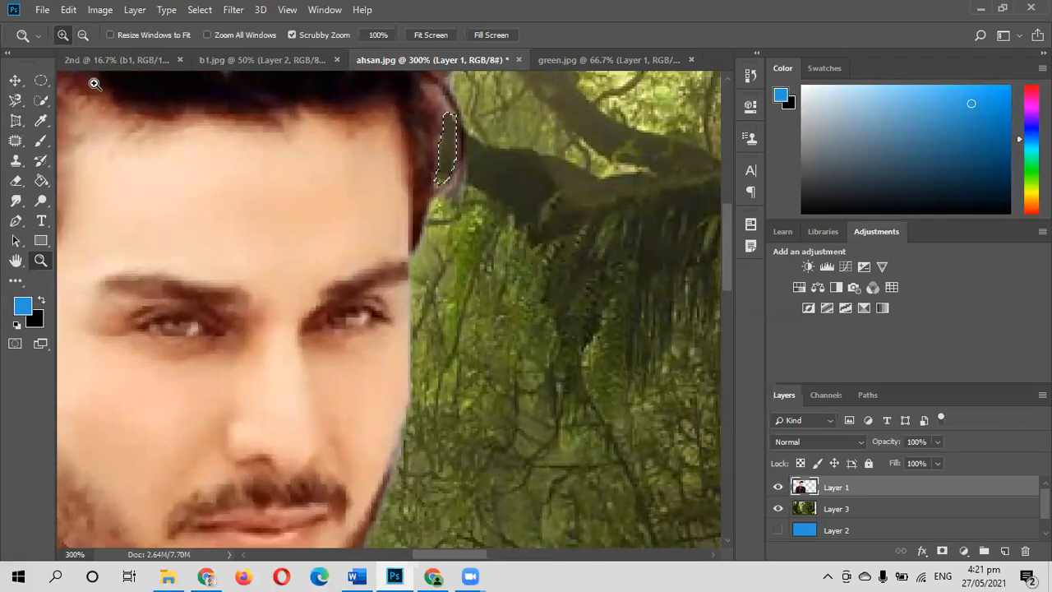
# Clear the selection around the hair patch, keeping Layer 1 as the active layer
pyautogui.click(14, 82)
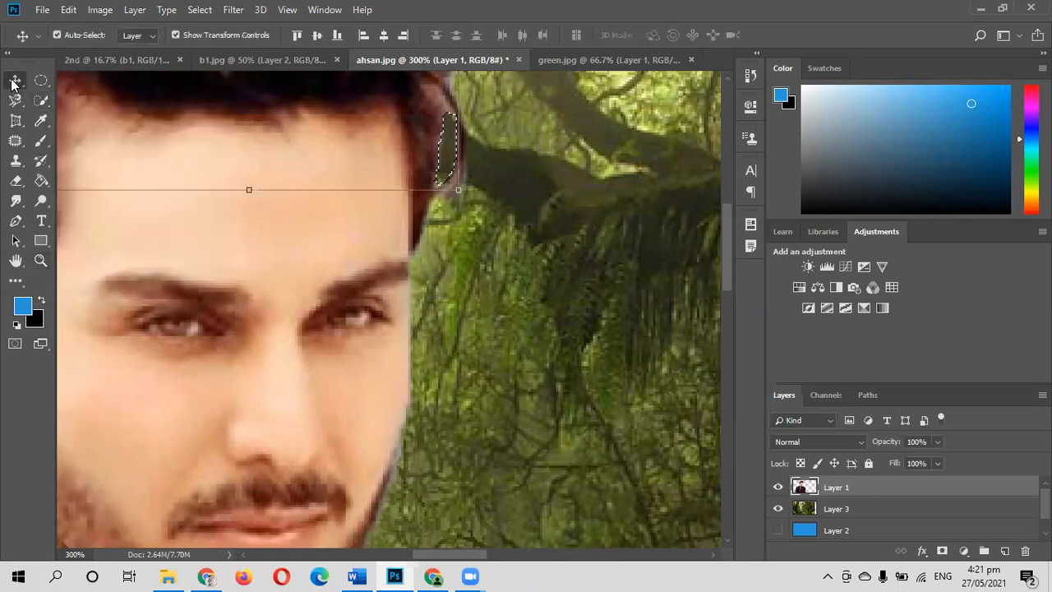
pyautogui.click(536, 298)
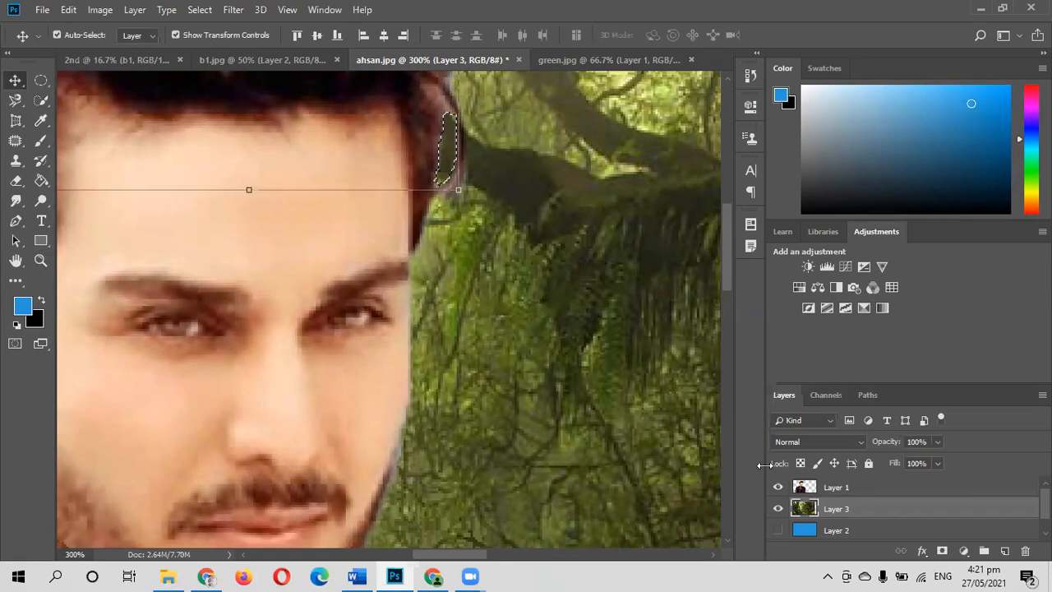
pyautogui.click(839, 491)
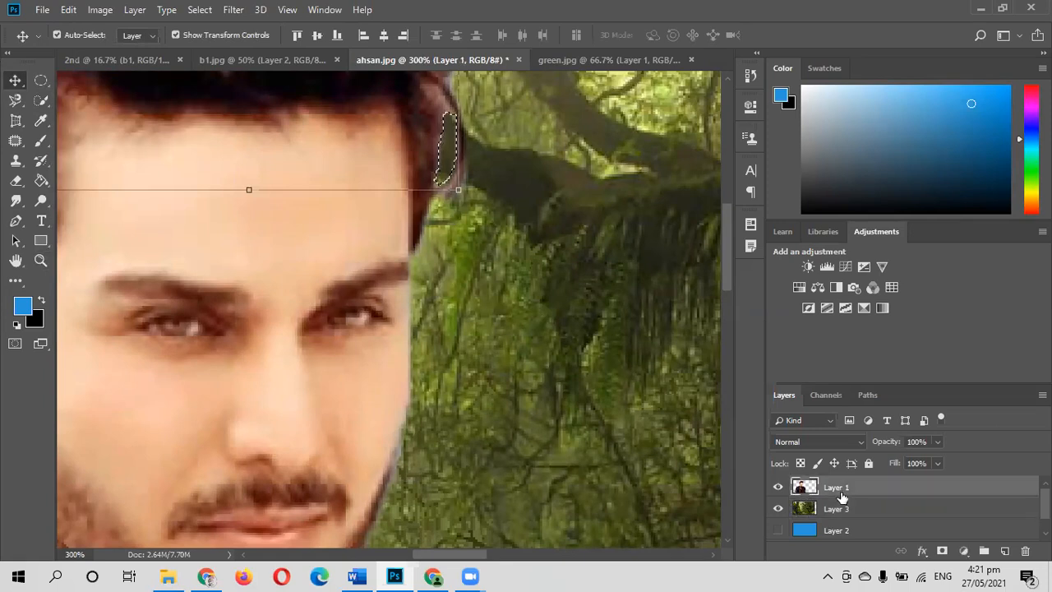
pyautogui.click(41, 80)
pyautogui.click(445, 357)
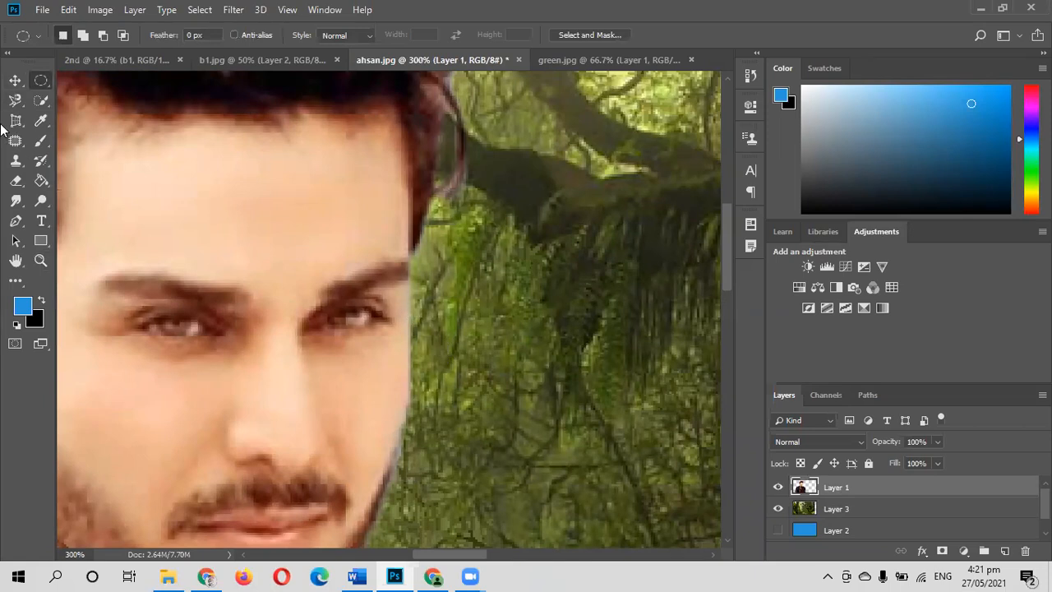
# Examine the cleaned-up hair and the forest background's coverage across the canvas at 50% zoom
pyautogui.click(40, 261)
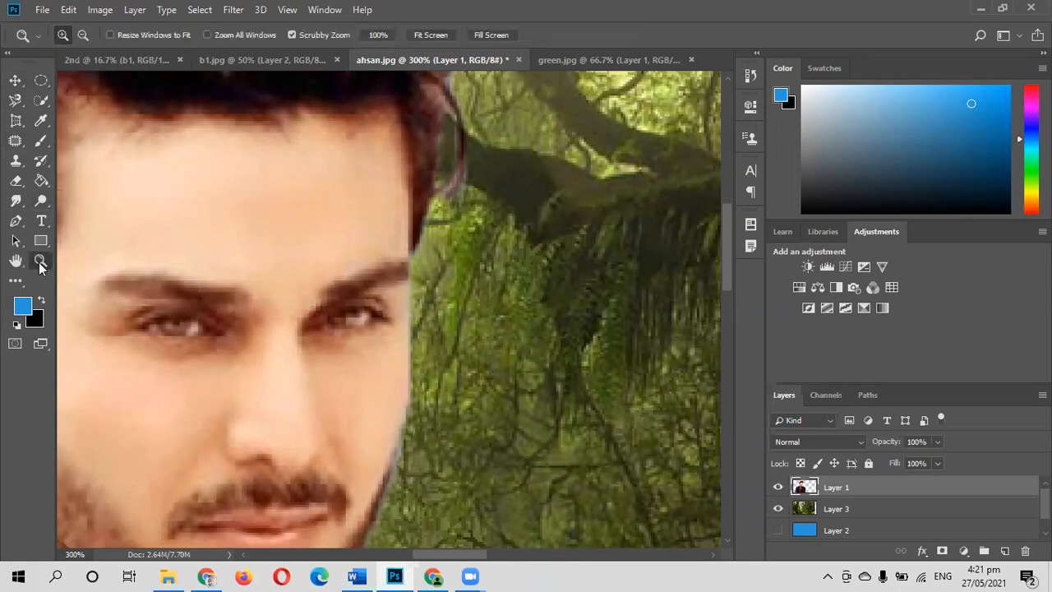
pyautogui.click(85, 35)
pyautogui.moveTo(270, 263); pyautogui.dragTo(270, 263)
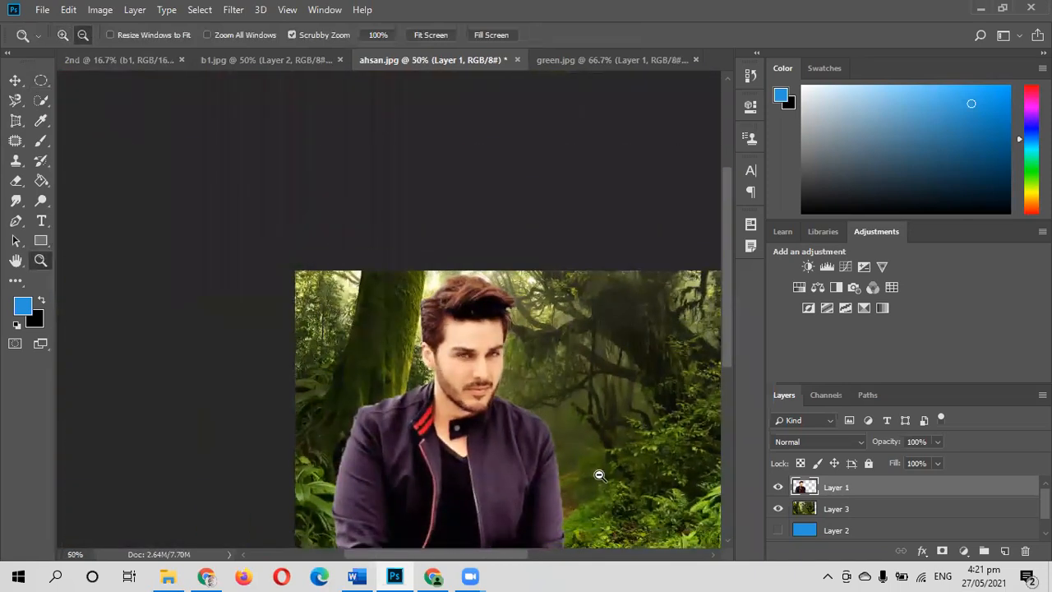
pyautogui.click(711, 555)
pyautogui.click(712, 555)
pyautogui.click(712, 554)
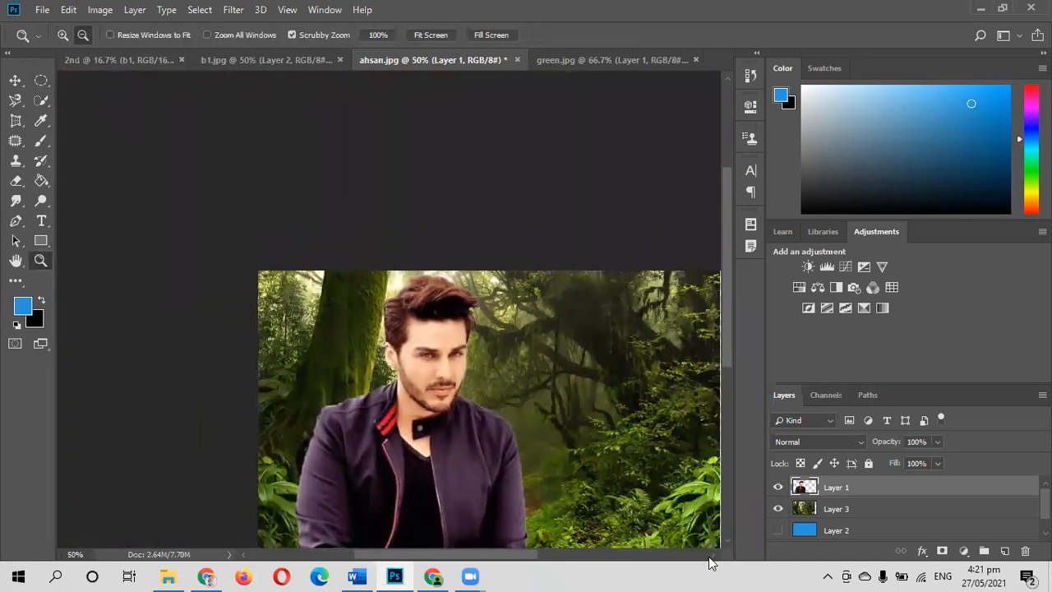
pyautogui.click(712, 556)
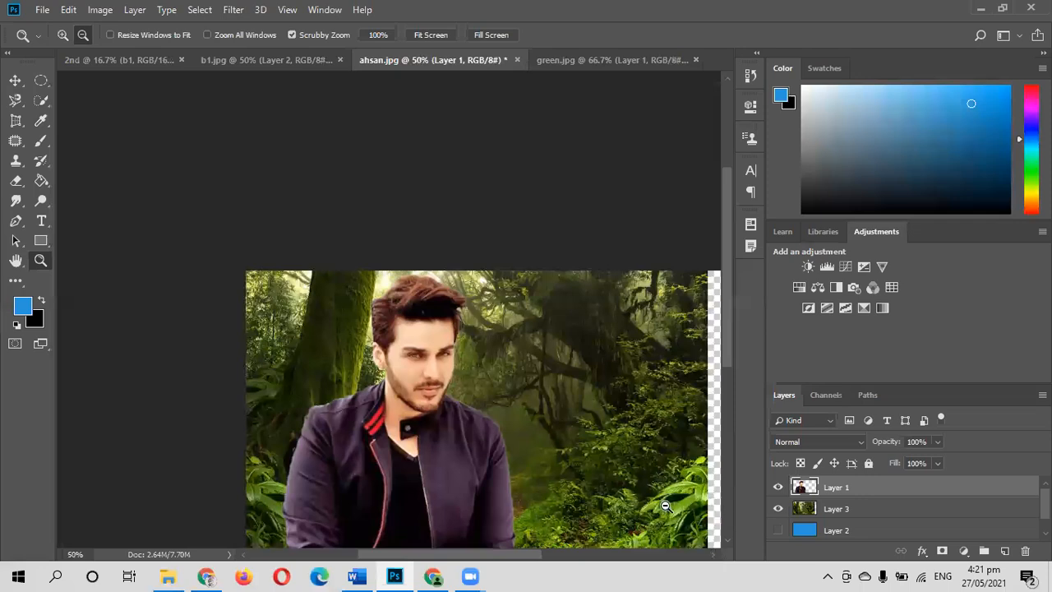
pyautogui.click(713, 556)
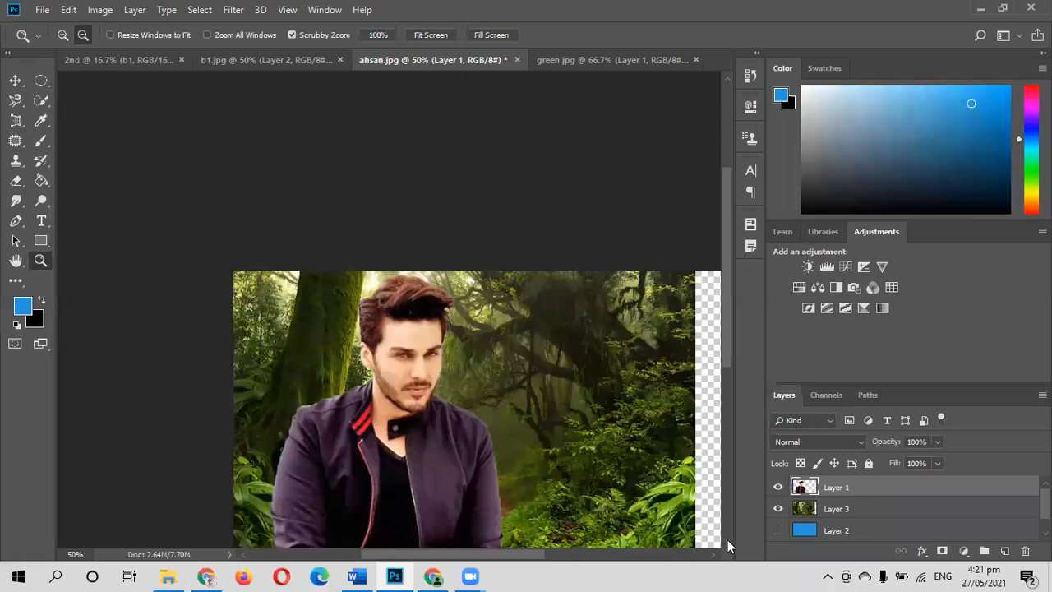
# Stretch the forest background on Layer 3 horizontally to 106.67% width so it covers the transparent strip beside it
pyautogui.click(728, 540)
pyautogui.click(713, 554)
pyautogui.click(714, 555)
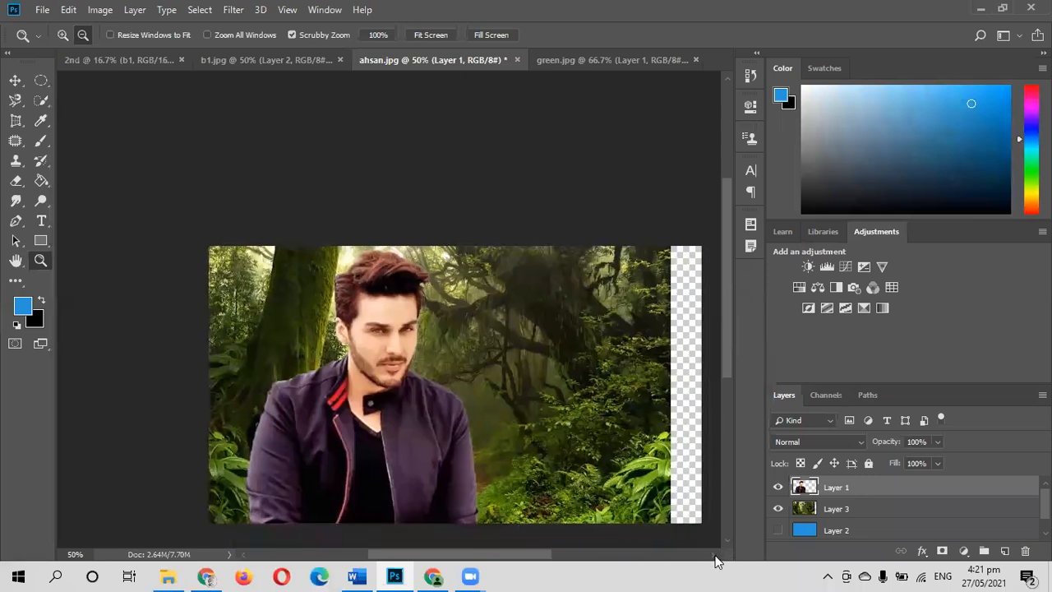
pyautogui.click(726, 542)
pyautogui.click(726, 542)
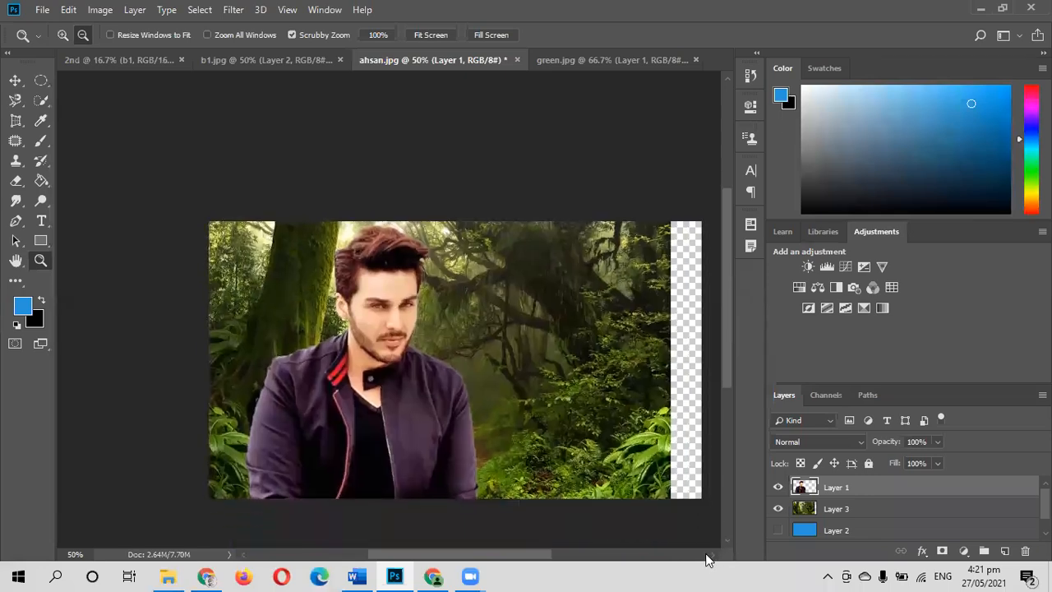
pyautogui.click(713, 555)
pyautogui.click(714, 555)
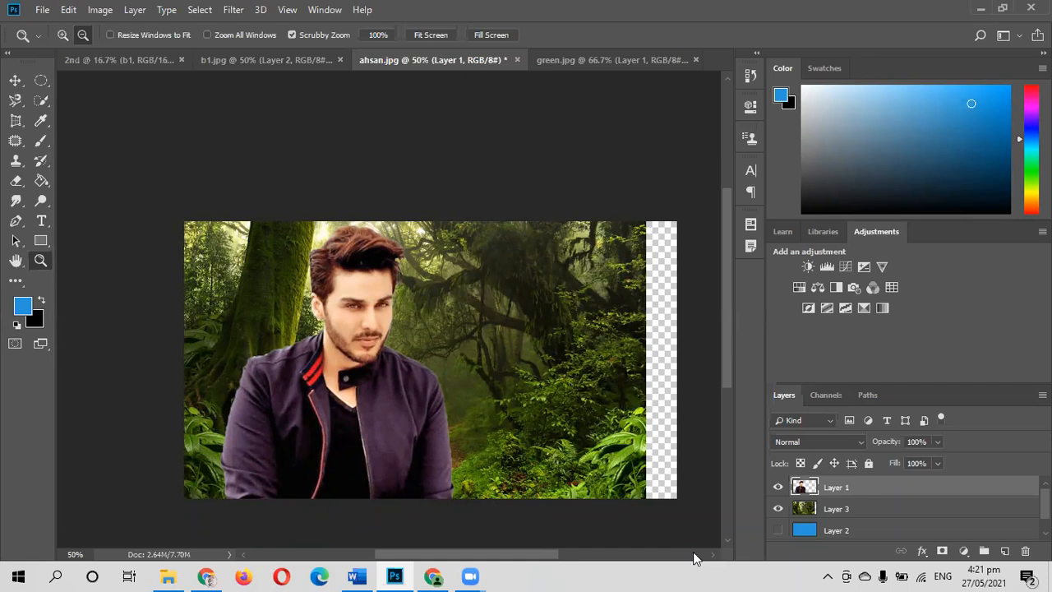
pyautogui.click(835, 510)
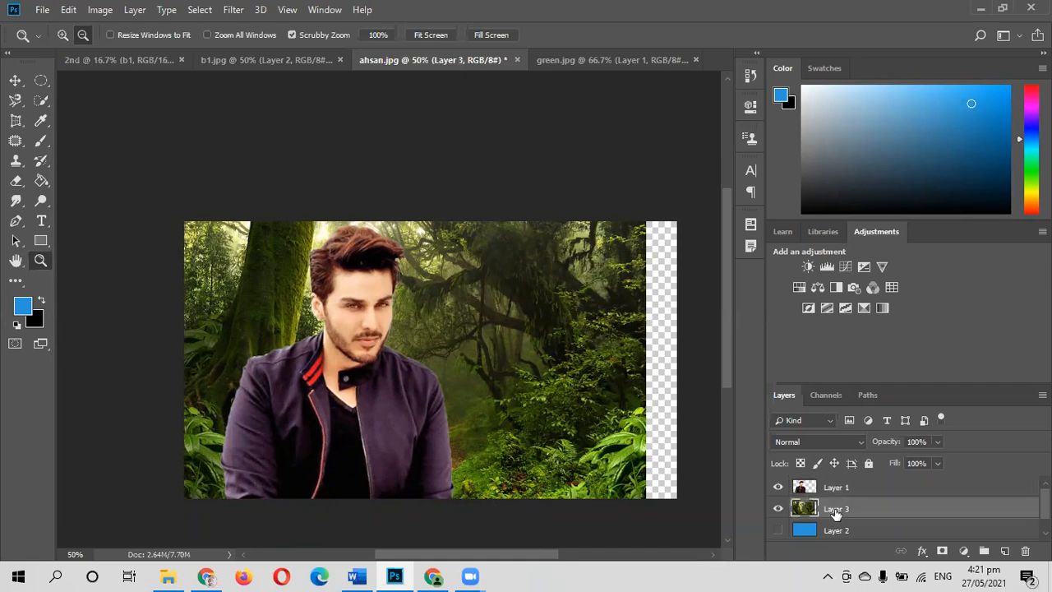
pyautogui.hotkey('ctrl', 't')
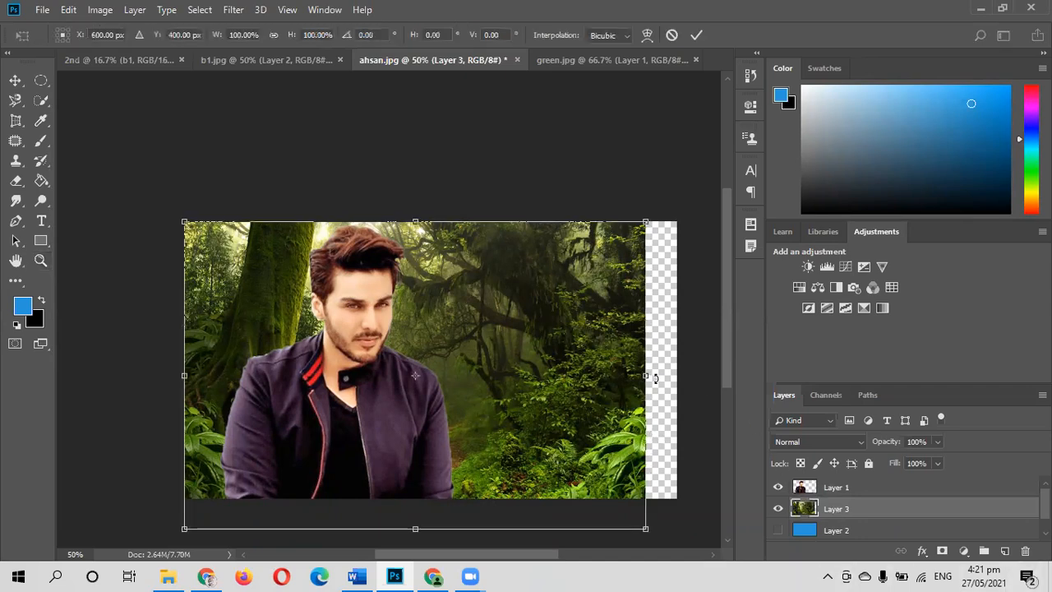
pyautogui.moveTo(645, 375); pyautogui.dragTo(670, 374)
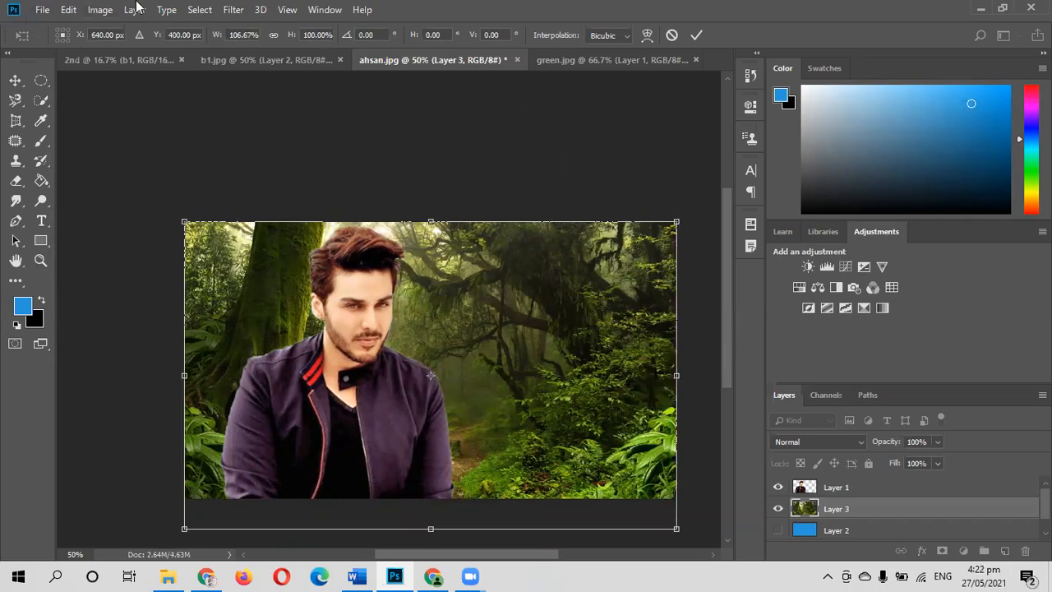
pyautogui.click(694, 35)
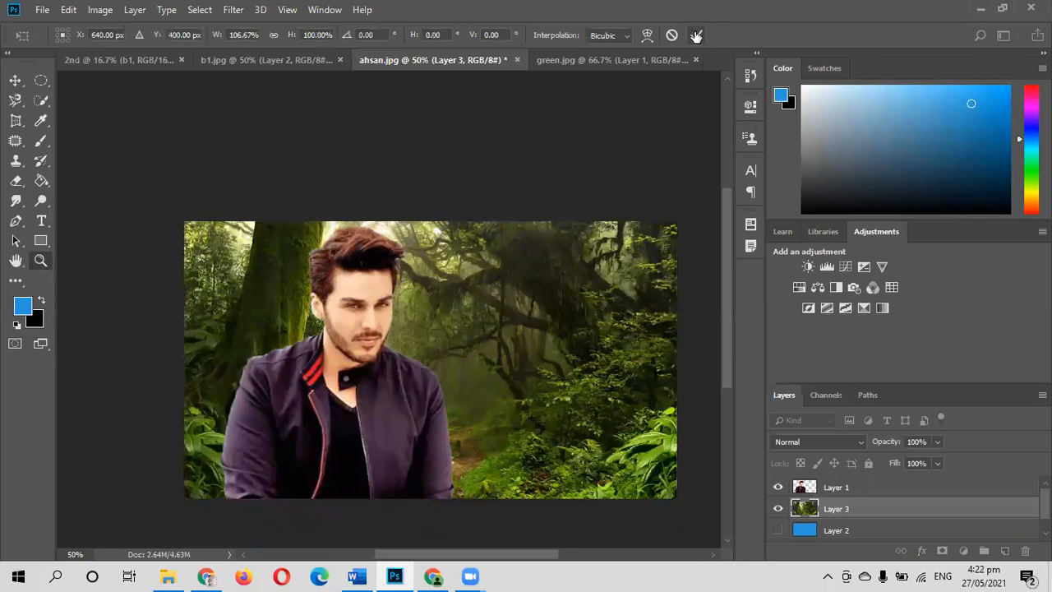
pyautogui.press('z')
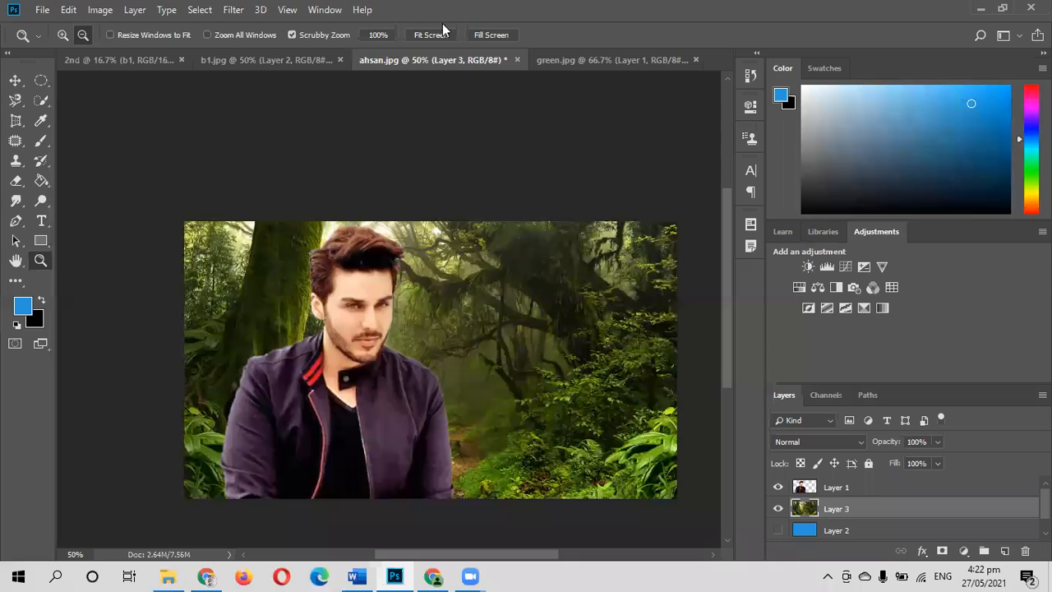
pyautogui.moveTo(428, 575)
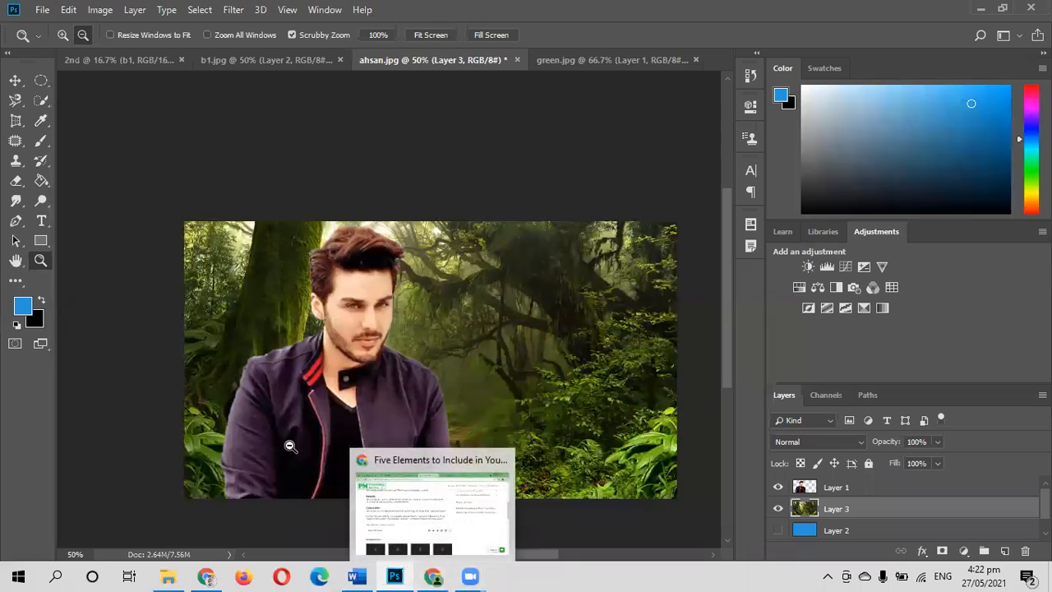
pyautogui.moveTo(469, 575)
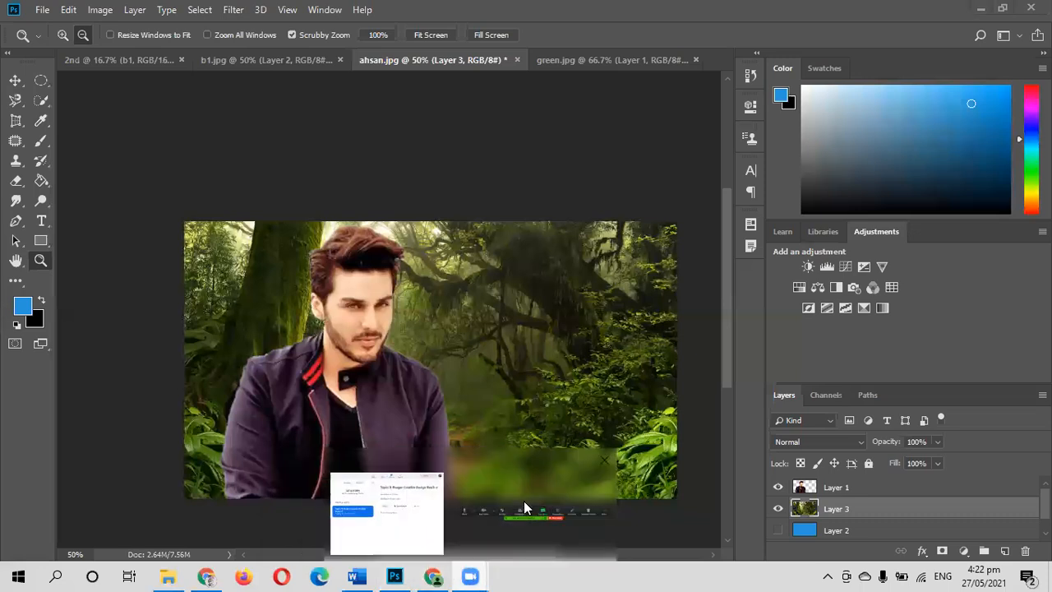
pyautogui.click(524, 507)
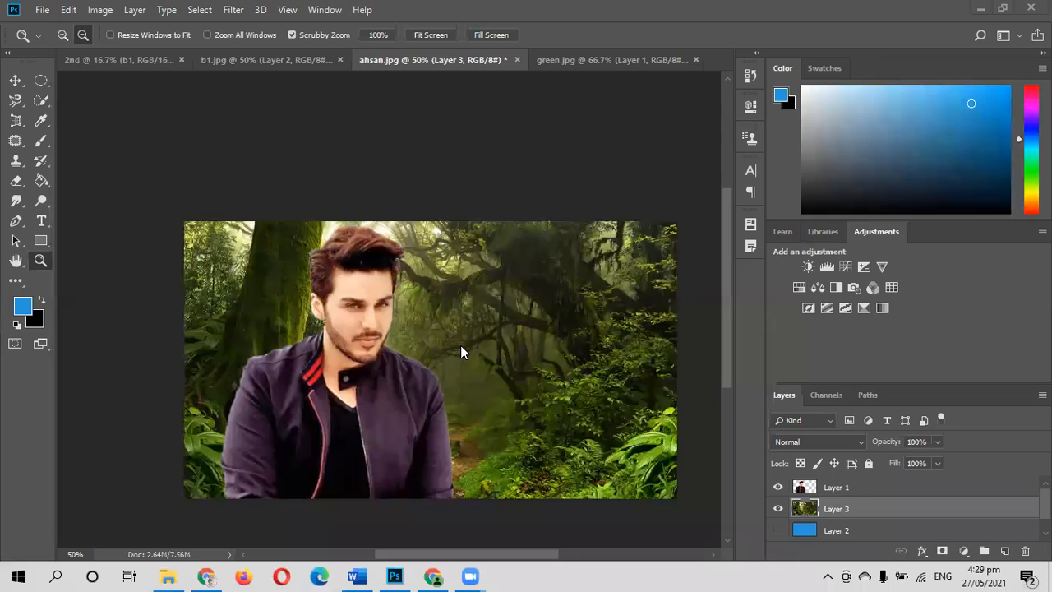
# Save the layered composition to the Desktop as a Photoshop file named ahsan, with Maximize Compatibility on
pyautogui.click(40, 9)
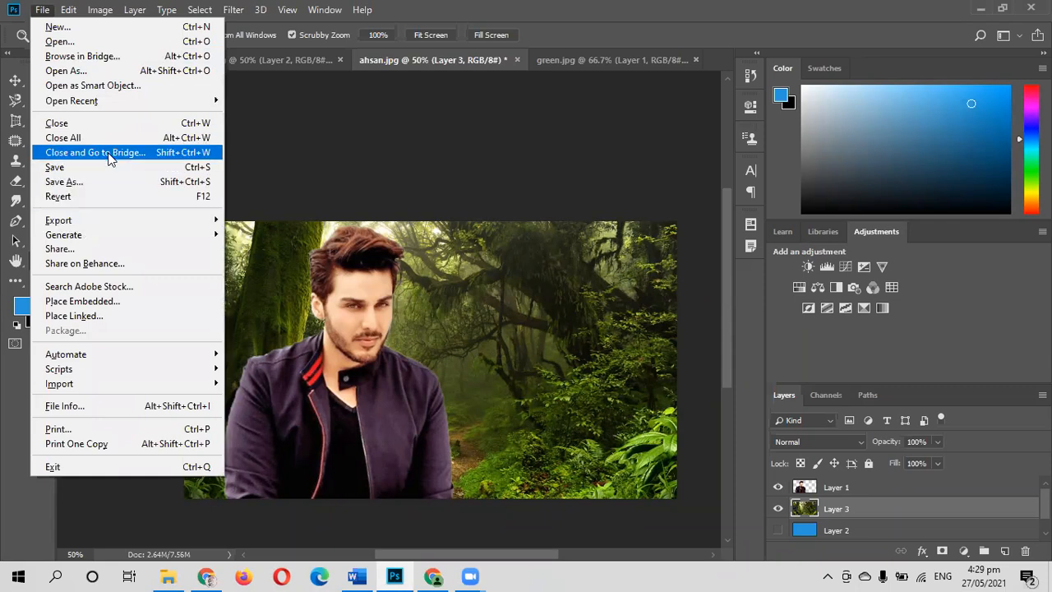
pyautogui.click(56, 168)
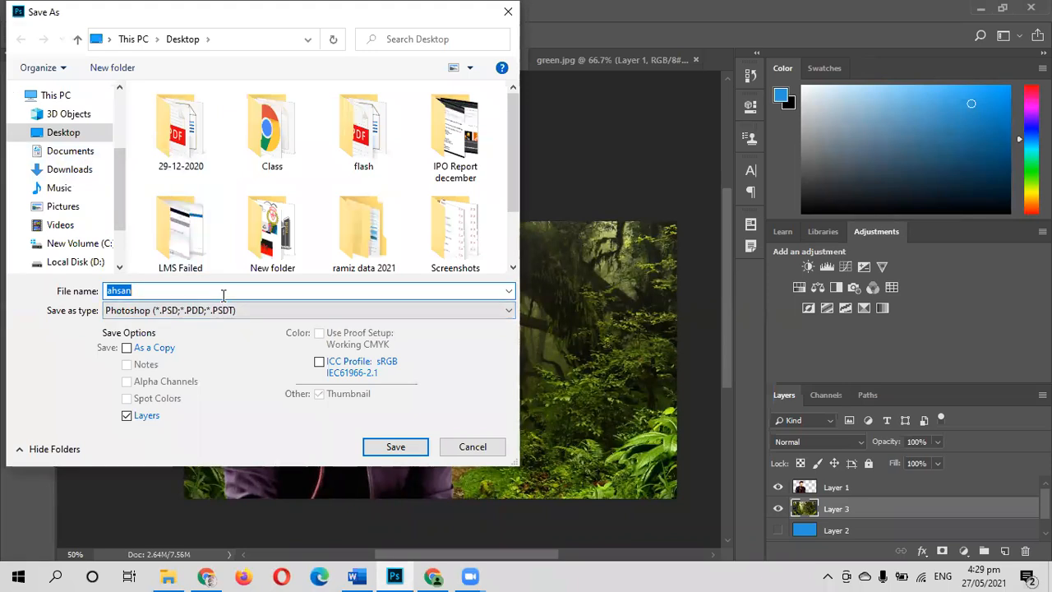
pyautogui.scroll(-1, 185, 226)
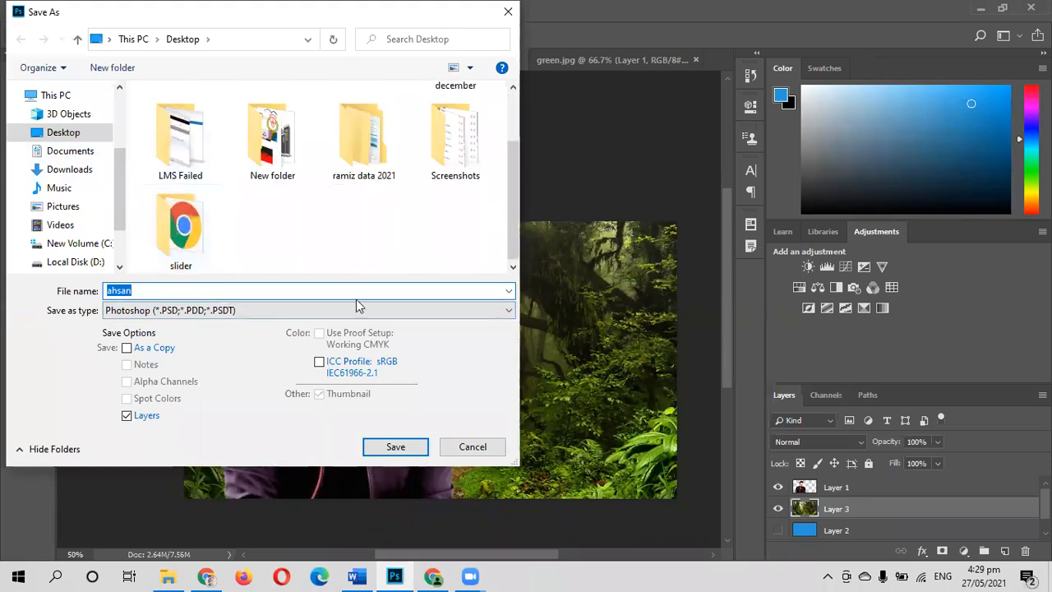
pyautogui.click(393, 439)
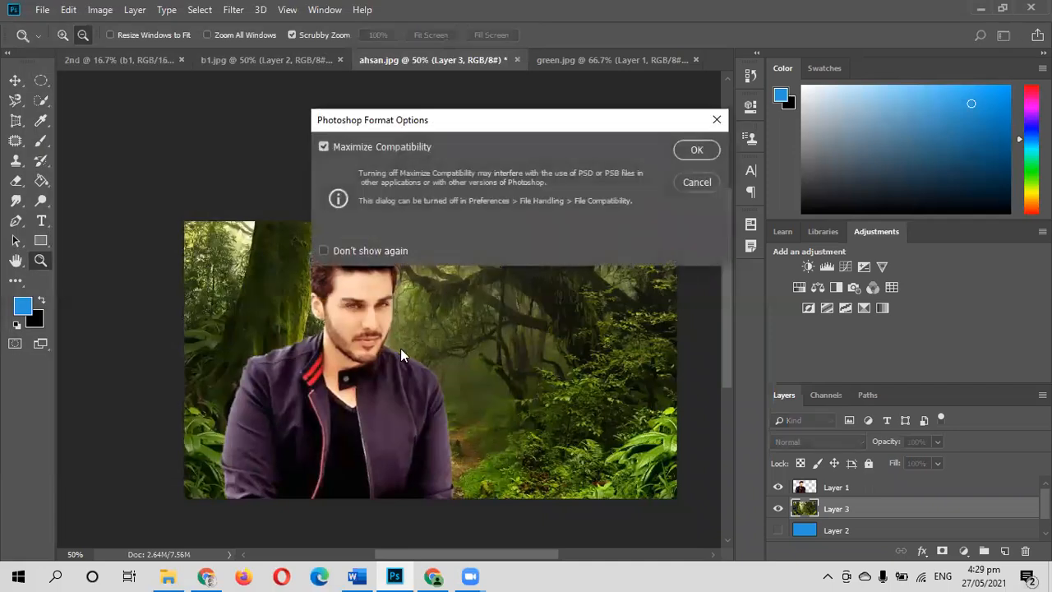
pyautogui.click(711, 152)
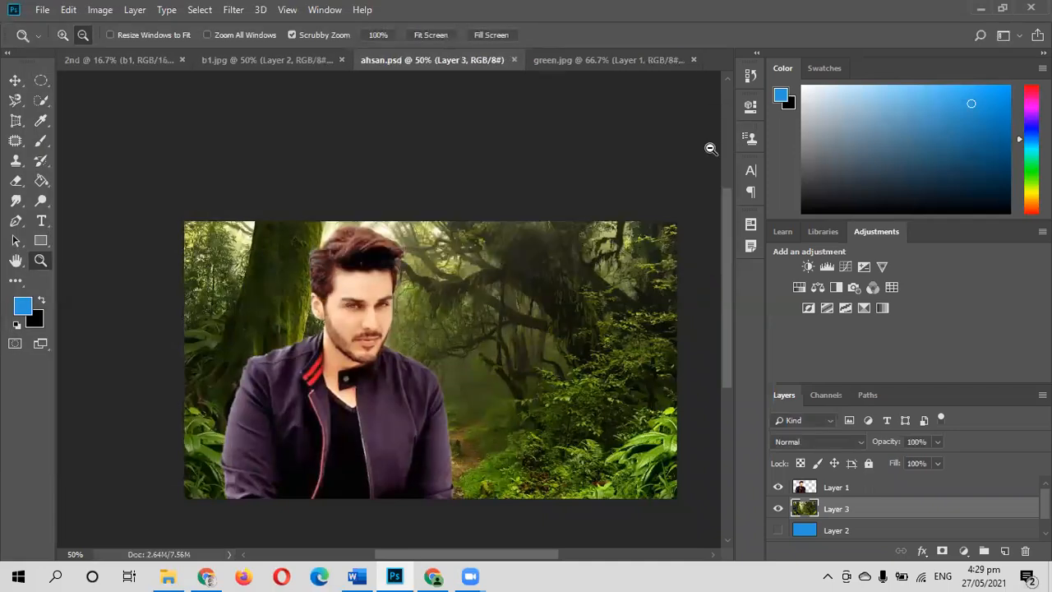
# Find the saved ahsan PSD file on the desktop and open it with Adobe Photoshop CC 2018
pyautogui.click(979, 10)
pyautogui.click(967, 31)
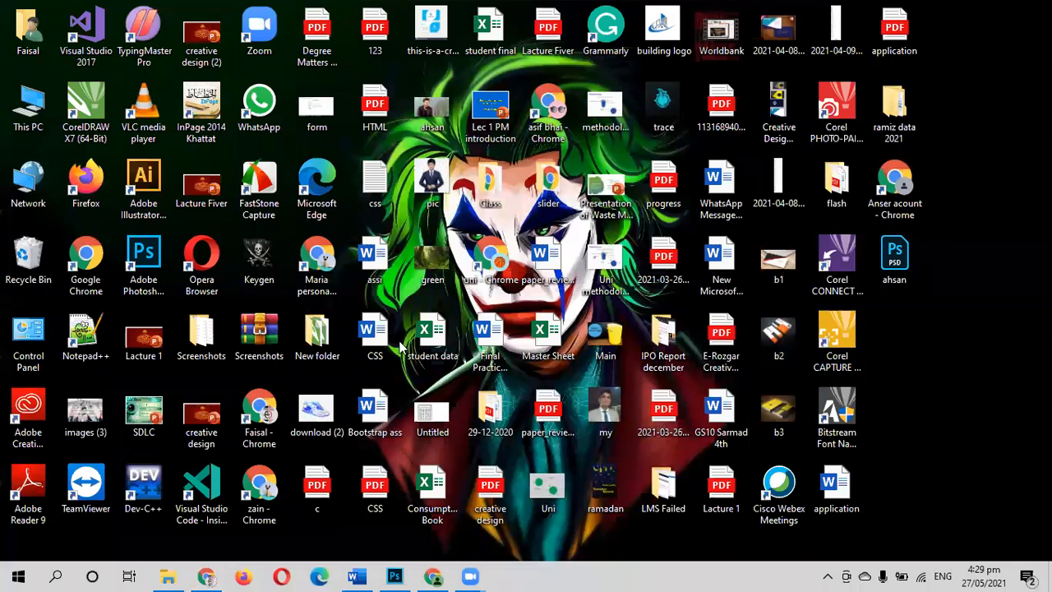
pyautogui.click(436, 261)
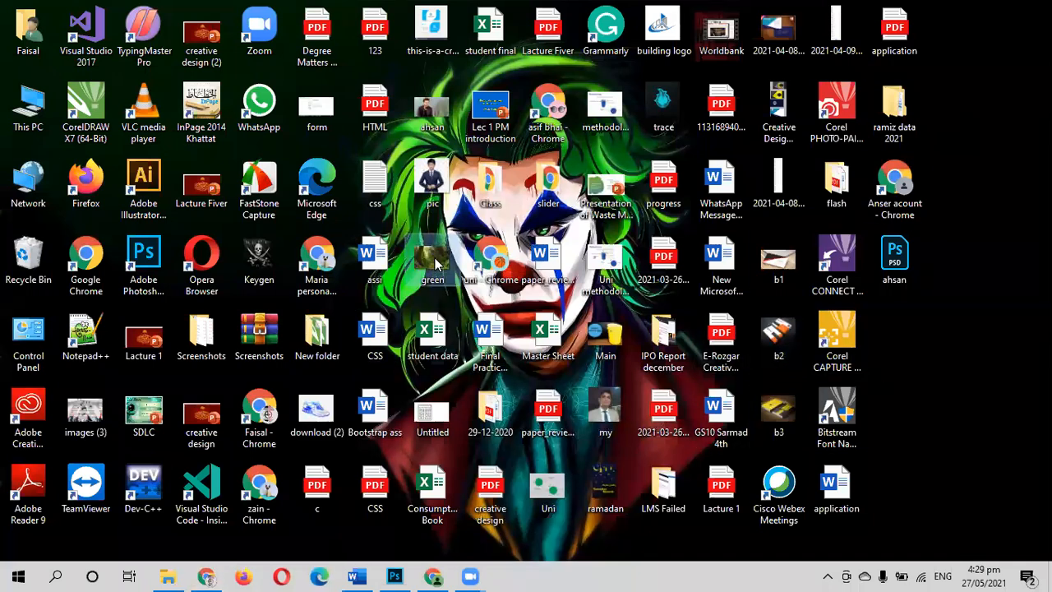
pyautogui.press('a')
pyautogui.press('a')
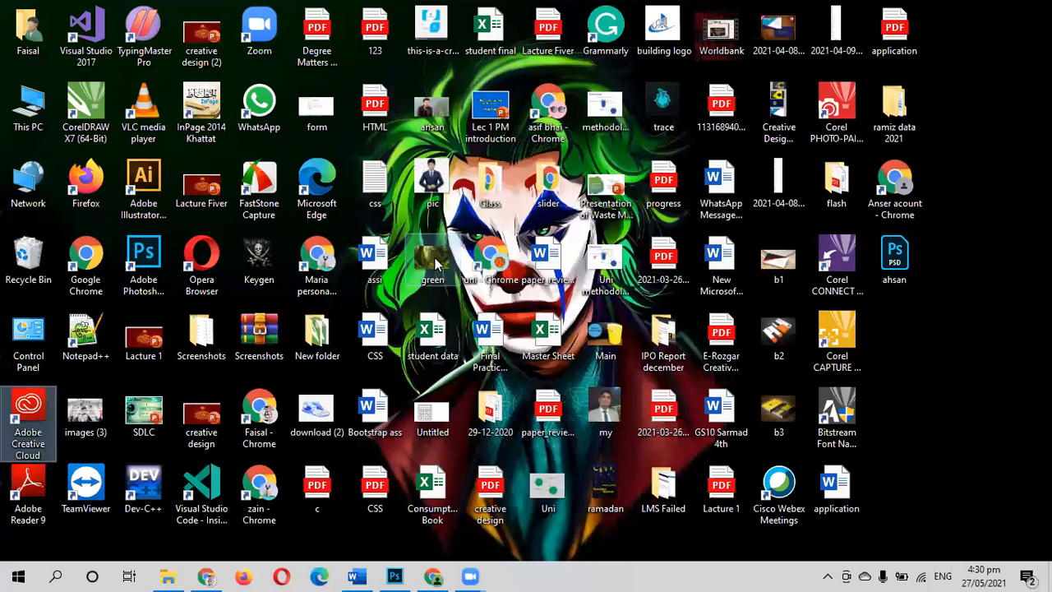
pyautogui.click(897, 257)
pyautogui.doubleClick(896, 256)
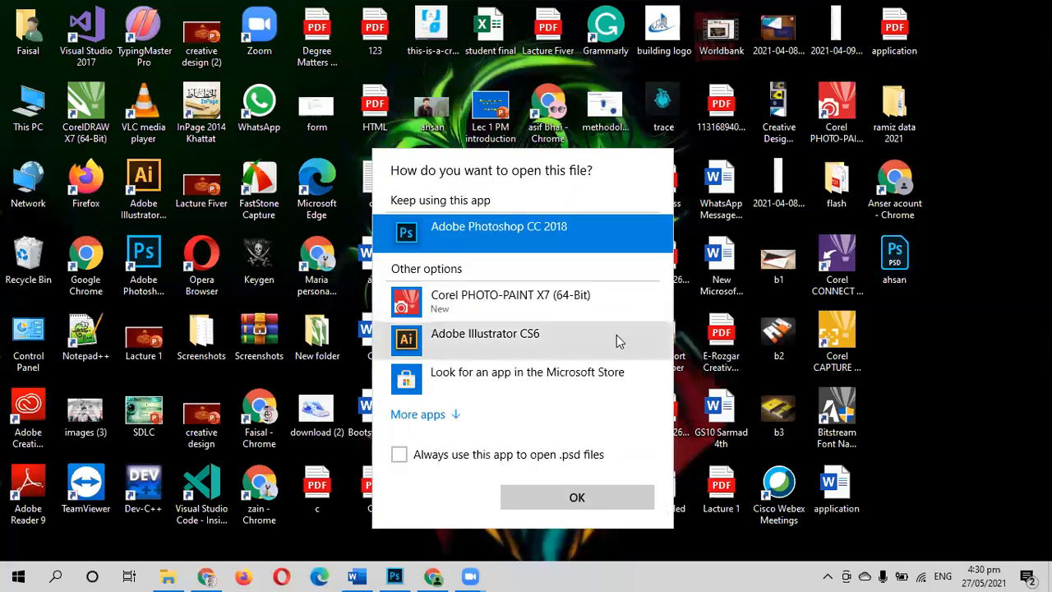
pyautogui.press('Return')
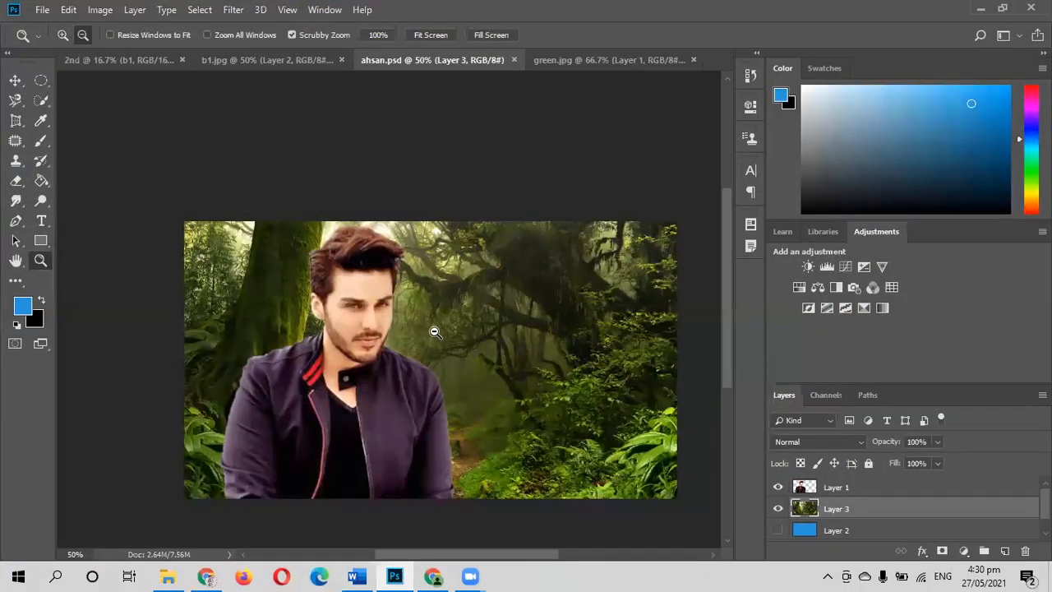
# Export the composition as a JPG named ahsan to the Desktop, replacing the existing ahsan.jpg
pyautogui.click(42, 10)
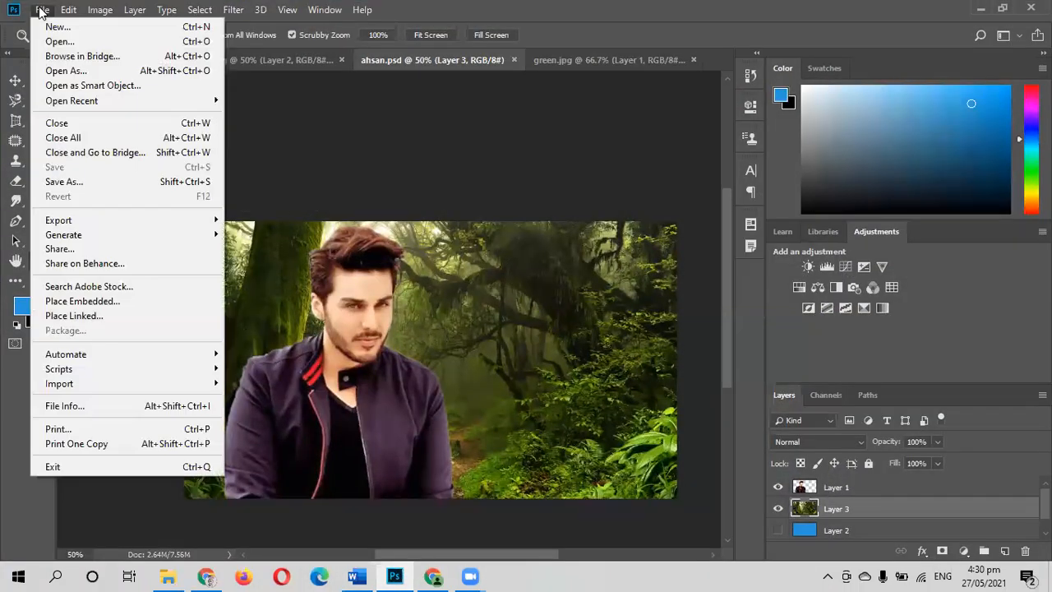
pyautogui.moveTo(82, 220)
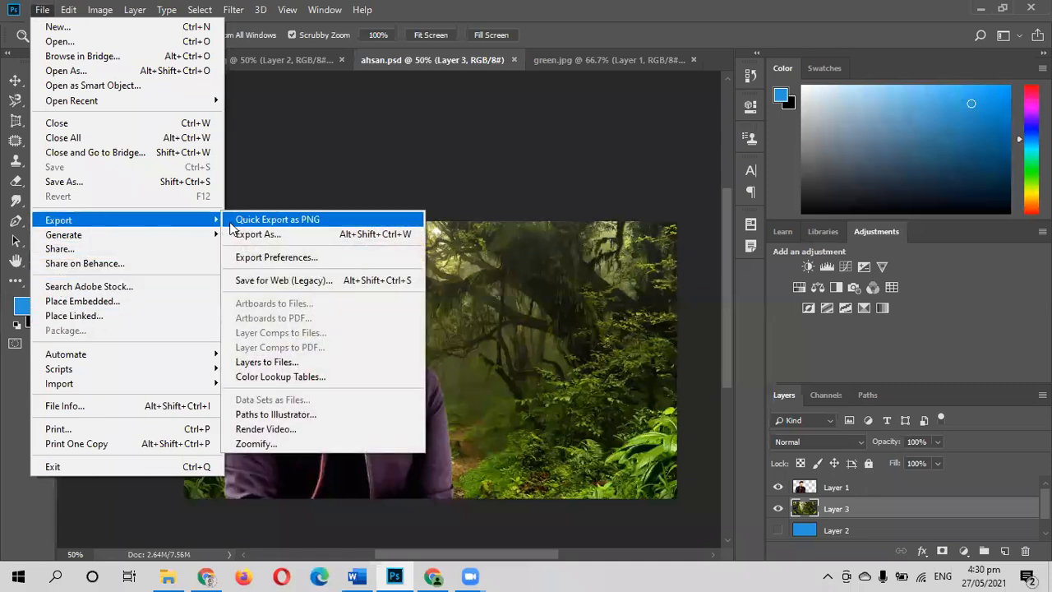
pyautogui.click(284, 234)
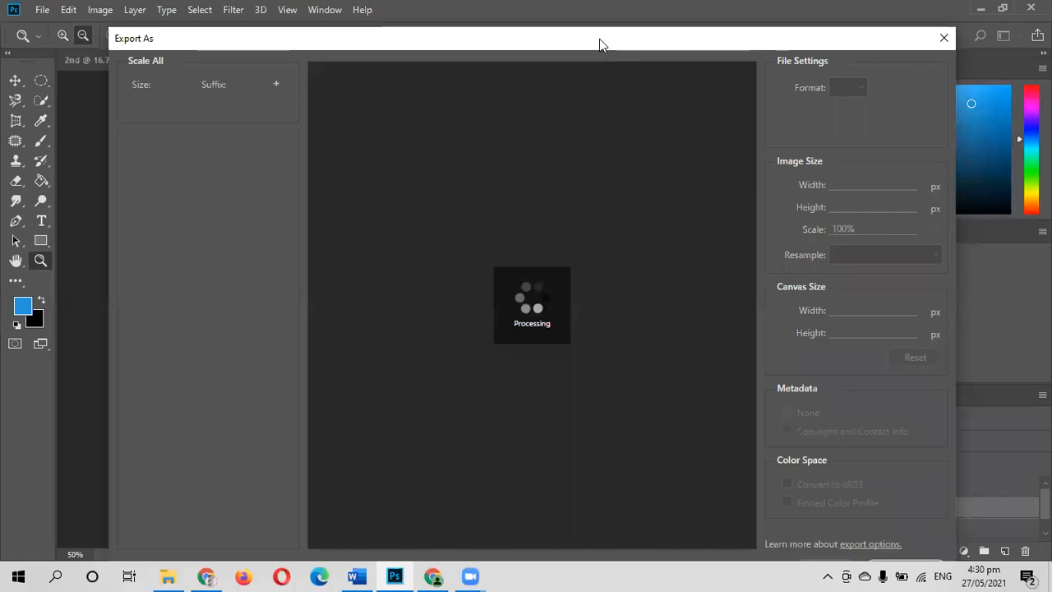
pyautogui.moveTo(599, 38); pyautogui.dragTo(570, 16)
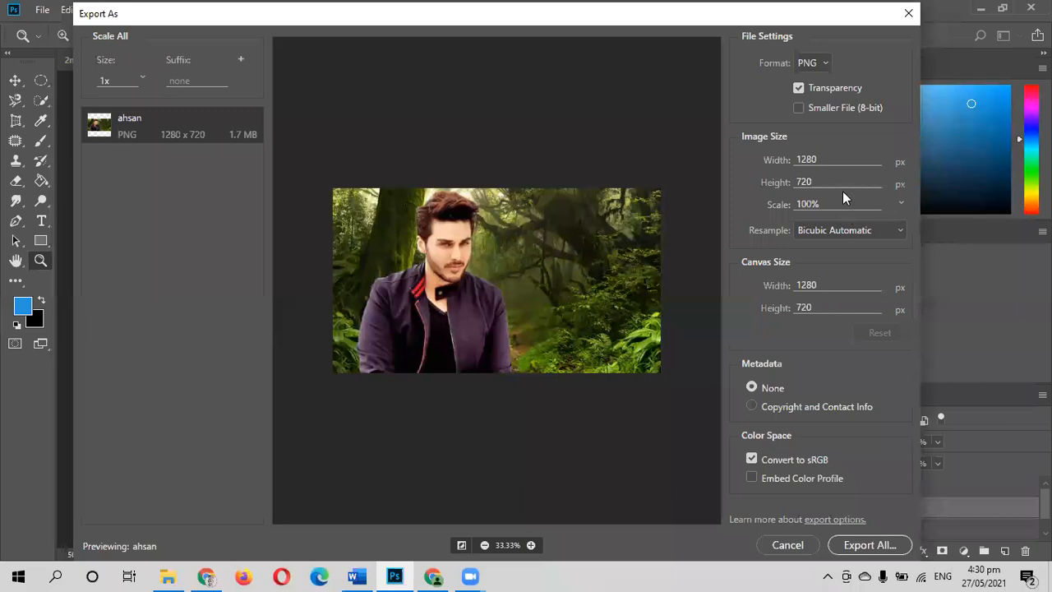
pyautogui.click(823, 64)
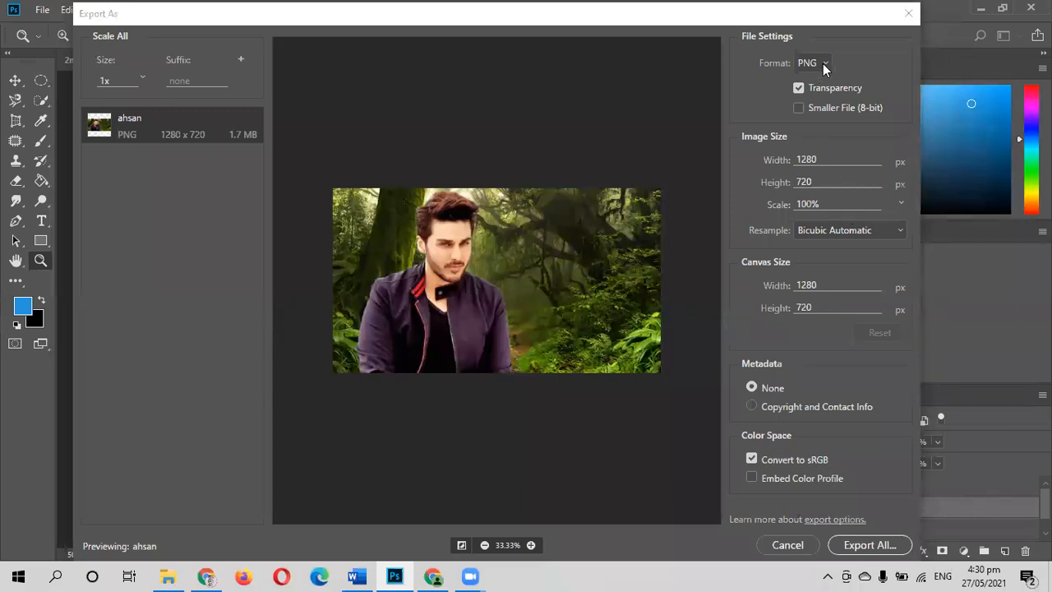
pyautogui.click(819, 88)
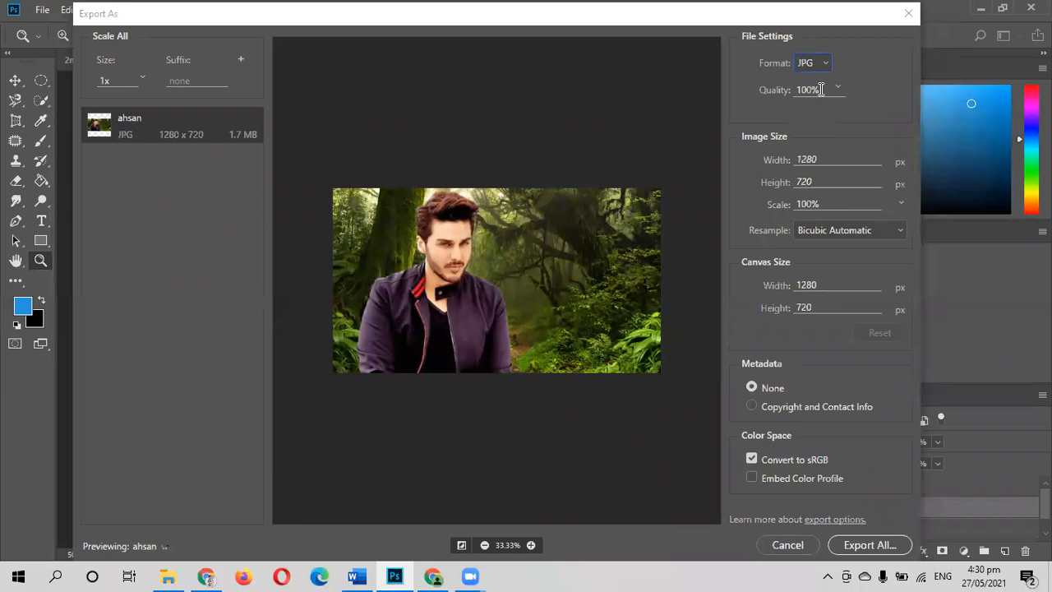
pyautogui.click(869, 545)
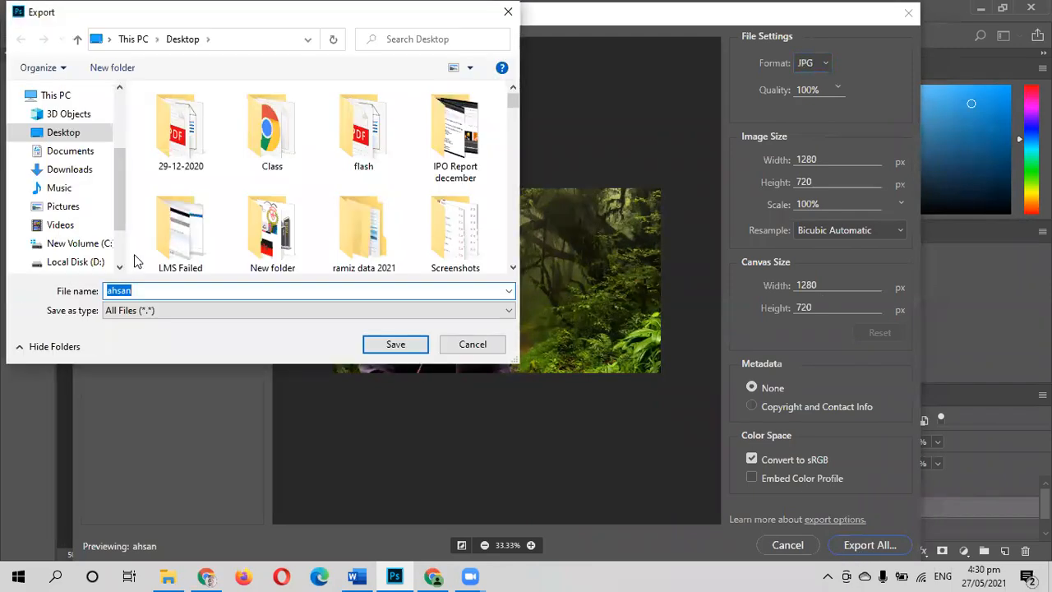
pyautogui.click(383, 345)
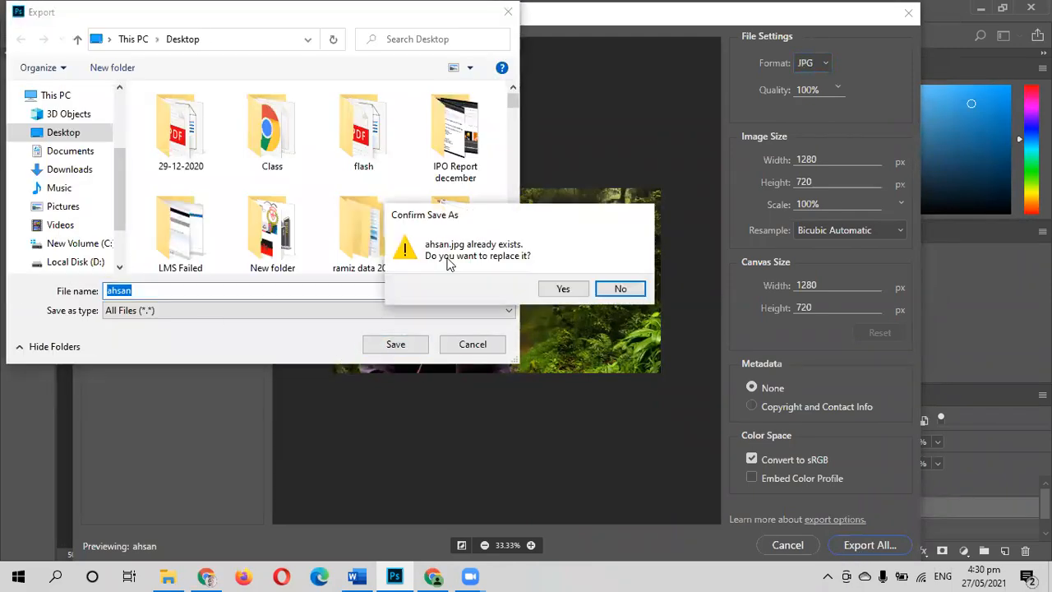
pyautogui.click(552, 287)
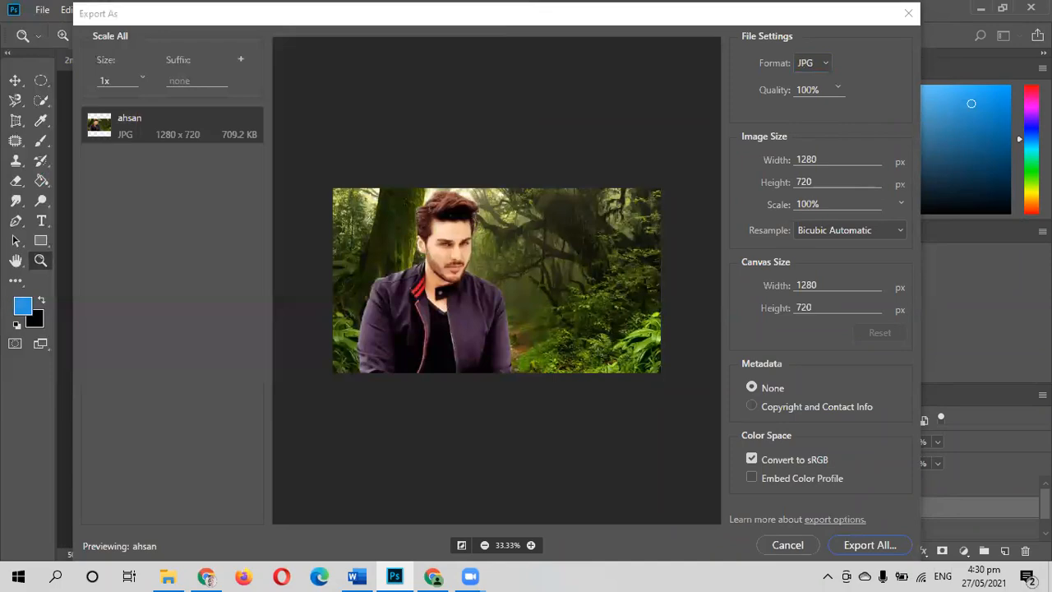
# View the exported ahsan.jpg from the desktop in Photos, close it and switch back to Photoshop
pyautogui.click(978, 9)
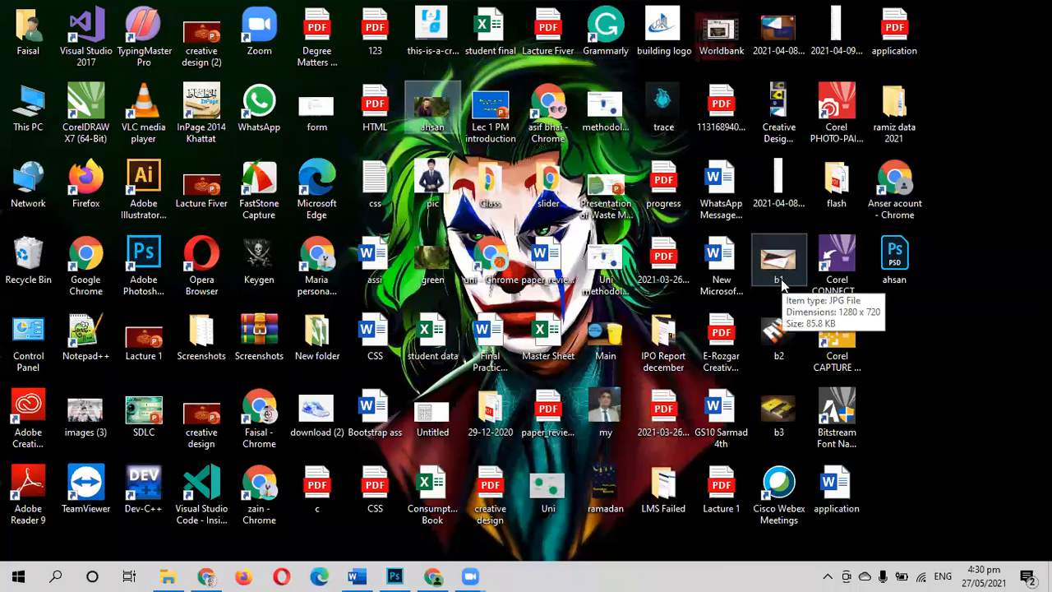
pyautogui.press('a')
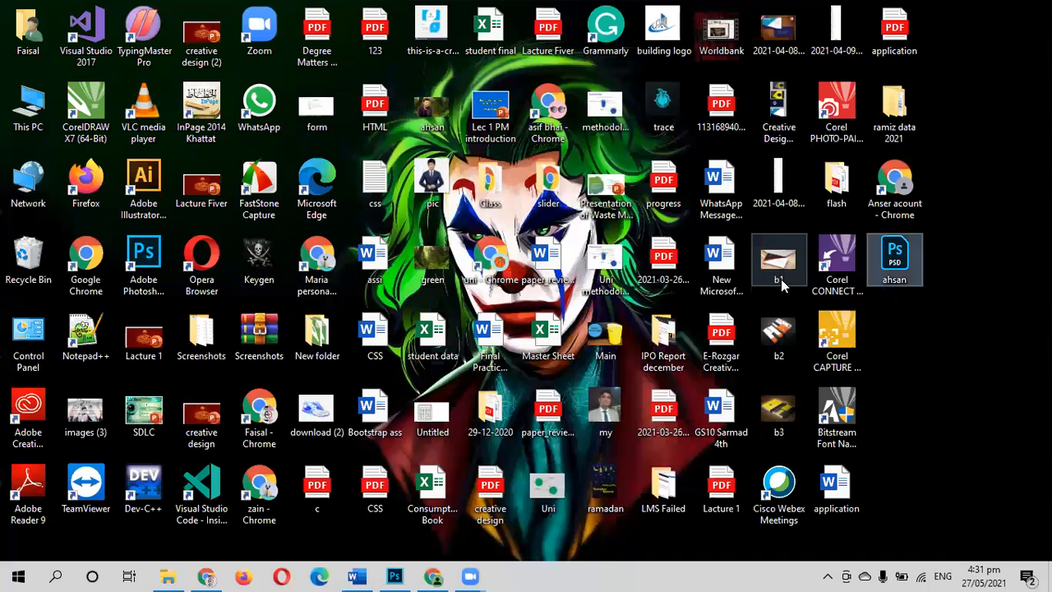
pyautogui.click(382, 70)
pyautogui.doubleClick(425, 113)
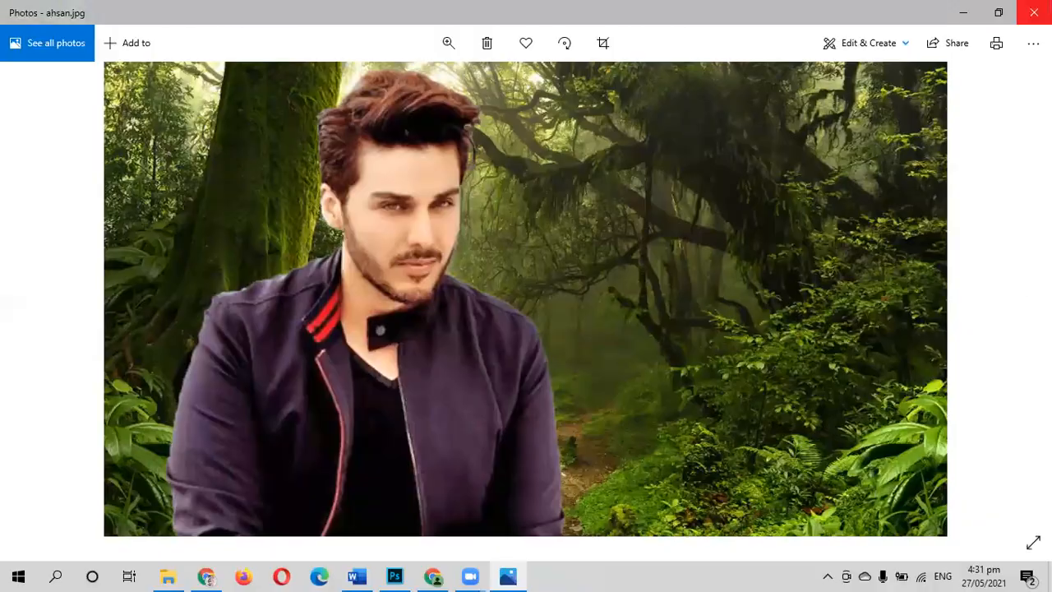
pyautogui.click(1034, 12)
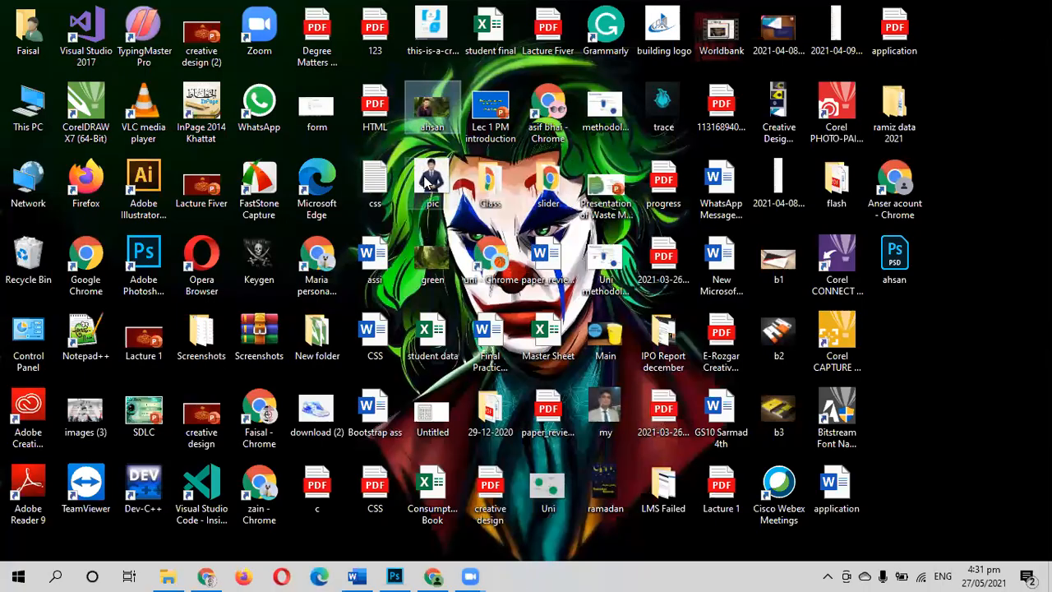
pyautogui.click(395, 576)
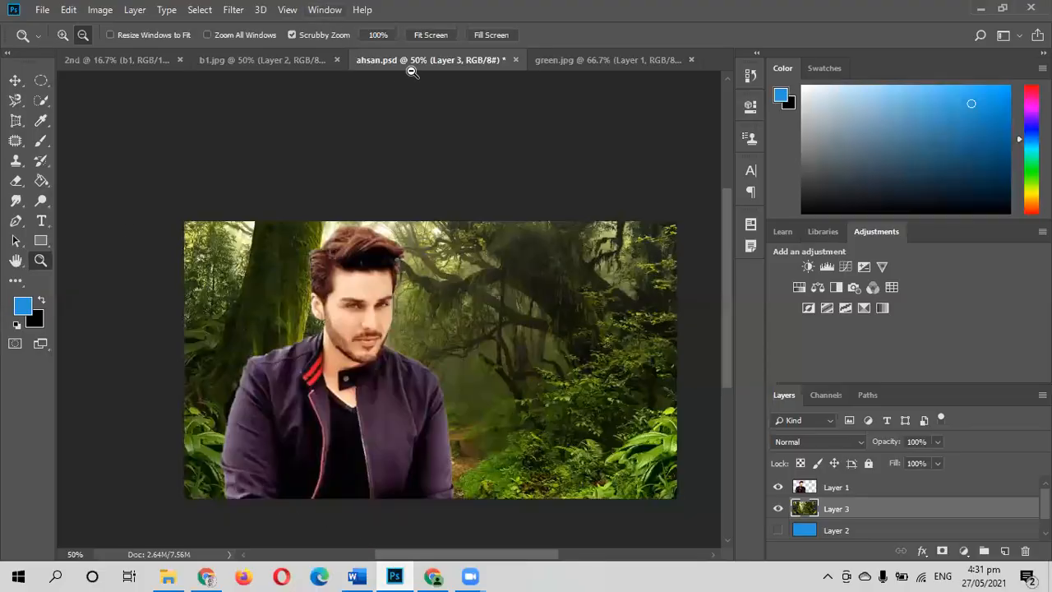
# Close the ahsan.psd and green.jpg documents without saving their changes
pyautogui.click(516, 60)
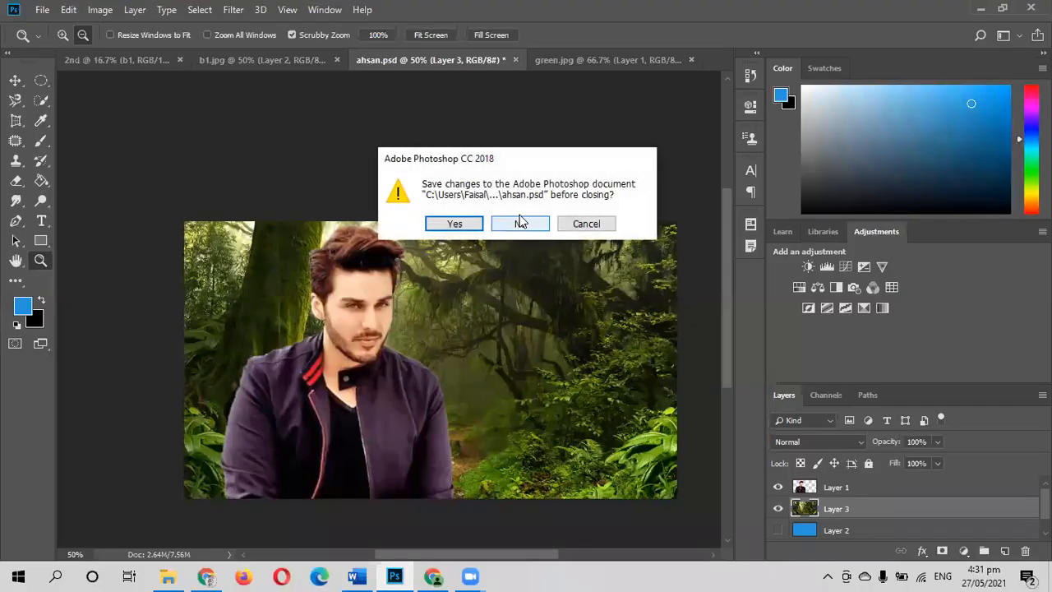
pyautogui.click(522, 223)
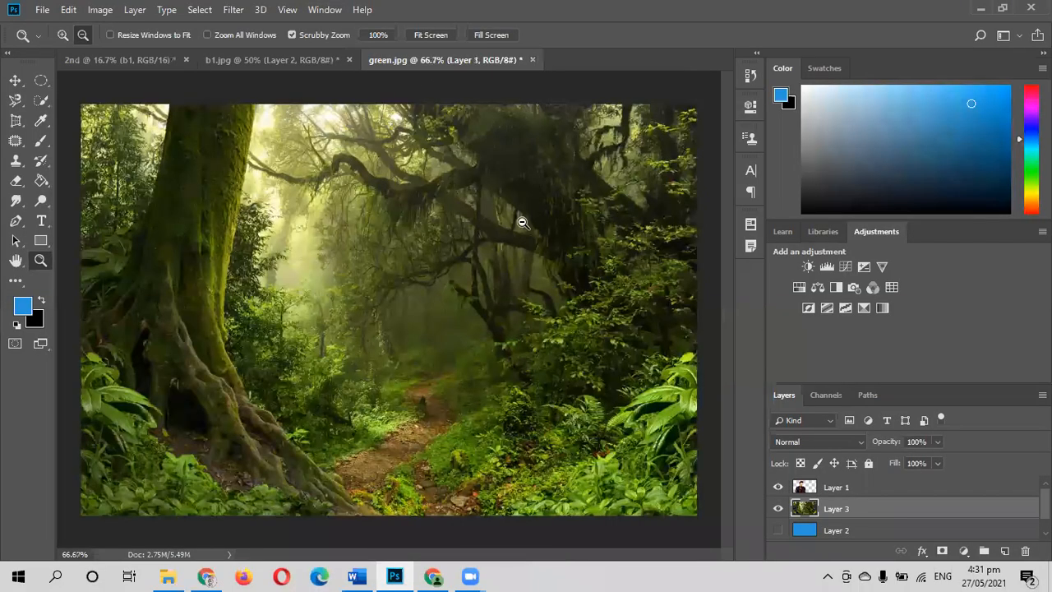
pyautogui.click(532, 61)
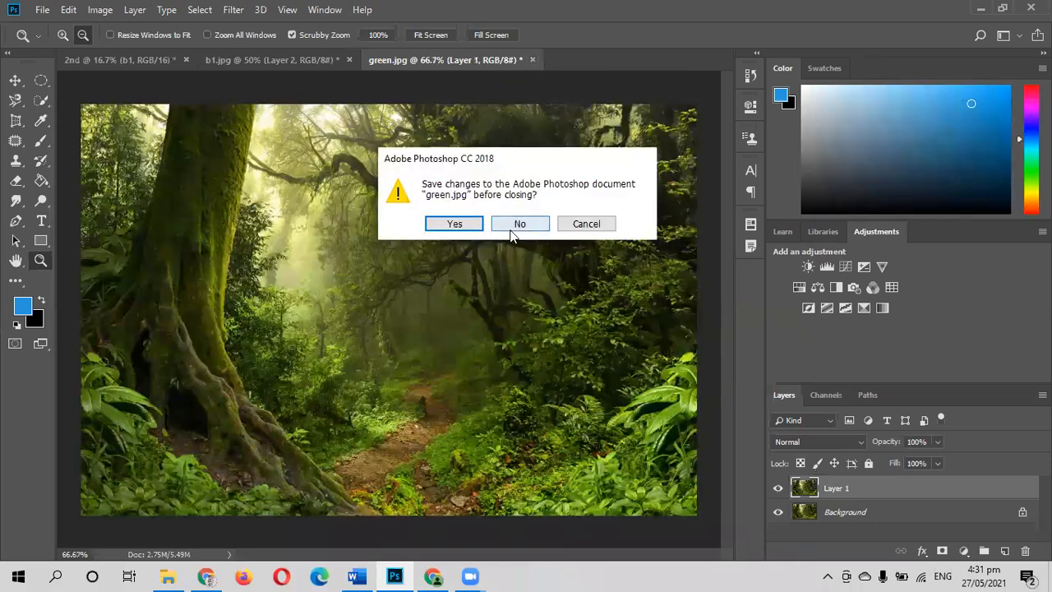
pyautogui.click(514, 222)
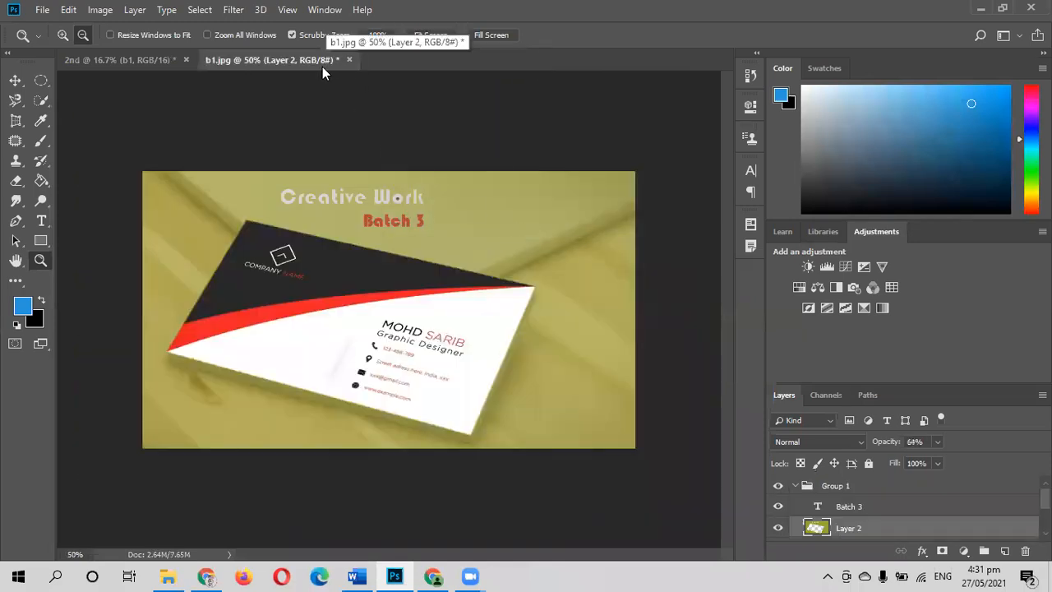
# Try to open the pic image from the Desktop folder as a new document
pyautogui.click(40, 10)
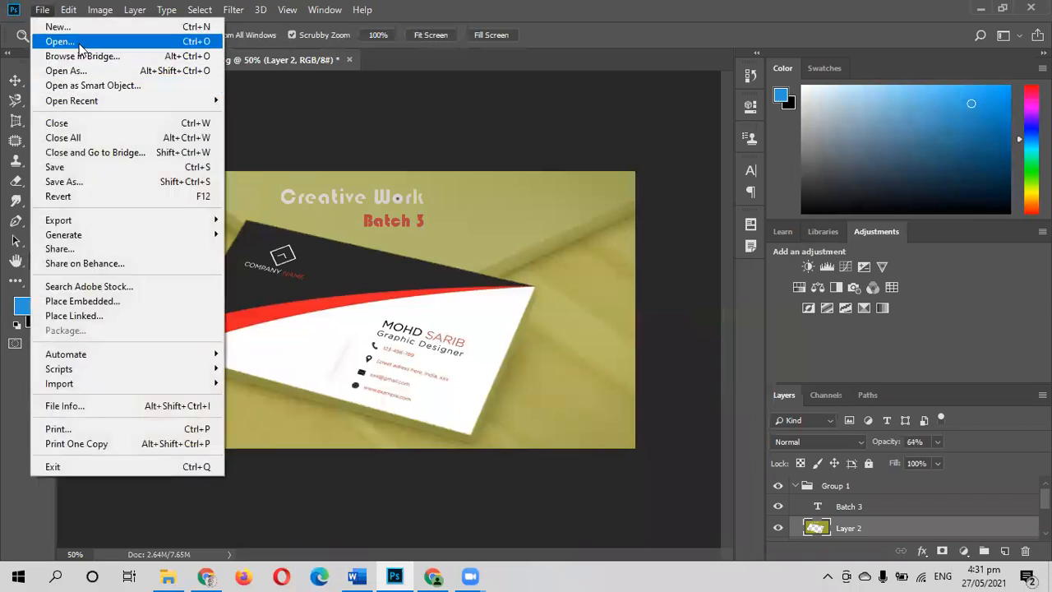
pyautogui.click(73, 41)
pyautogui.scroll(-5, 254, 184)
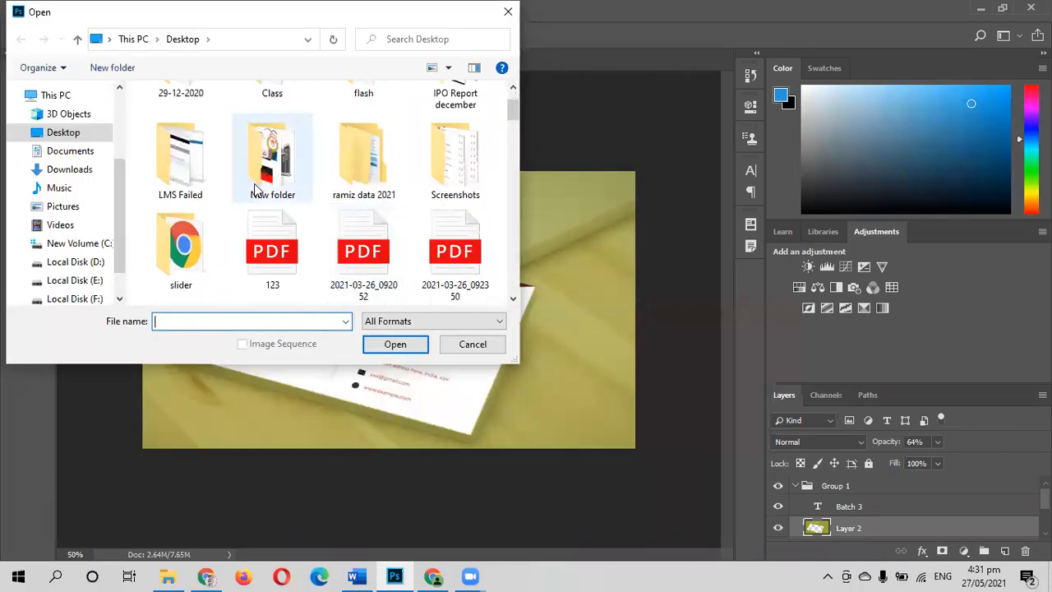
pyautogui.scroll(-8, 311, 177)
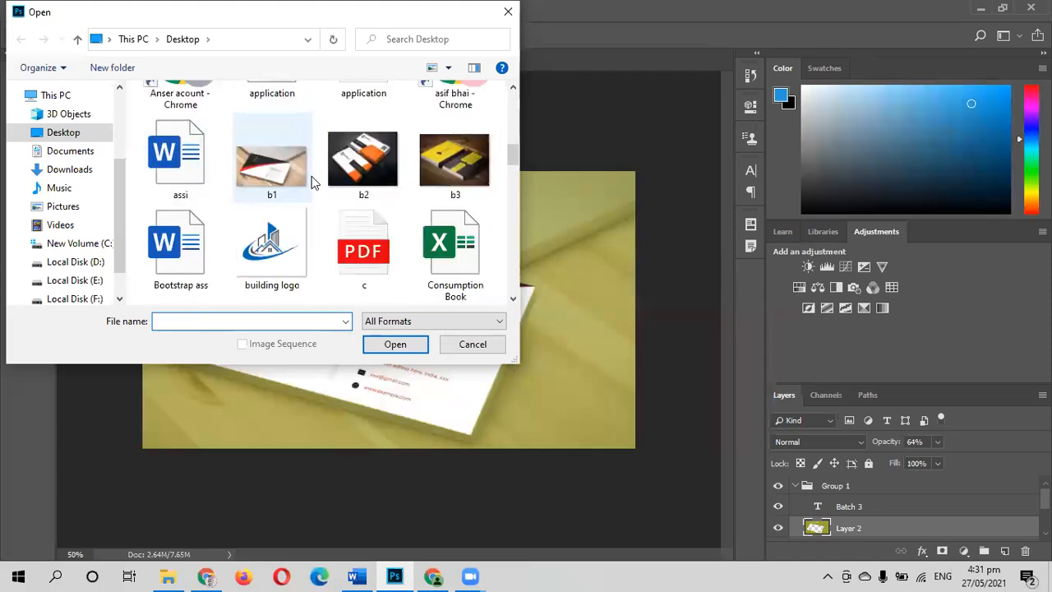
pyautogui.scroll(-8, 310, 175)
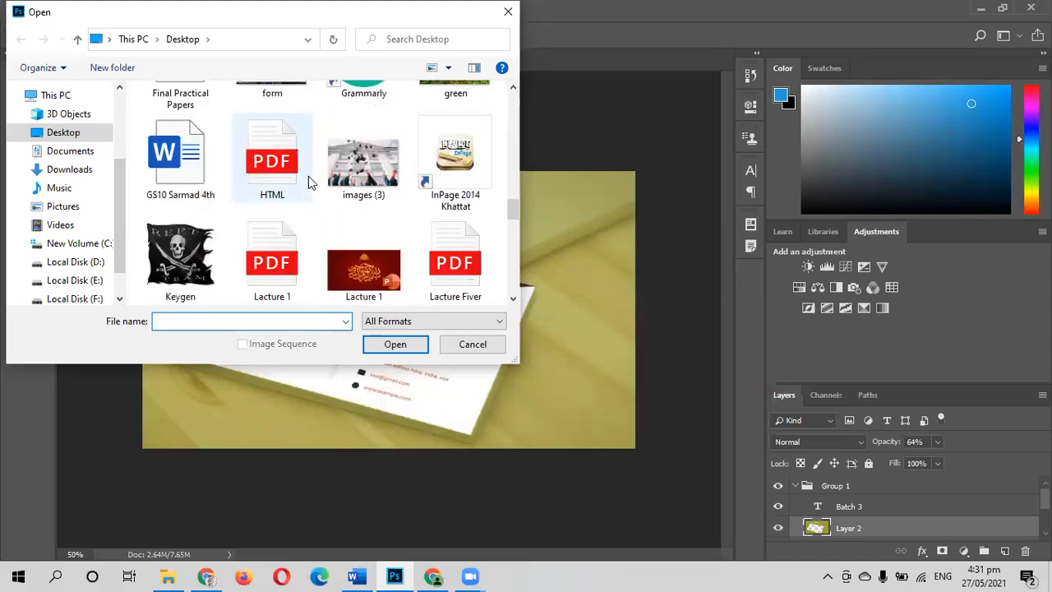
pyautogui.scroll(-3, 308, 179)
pyautogui.scroll(2, 345, 163)
pyautogui.click(429, 146)
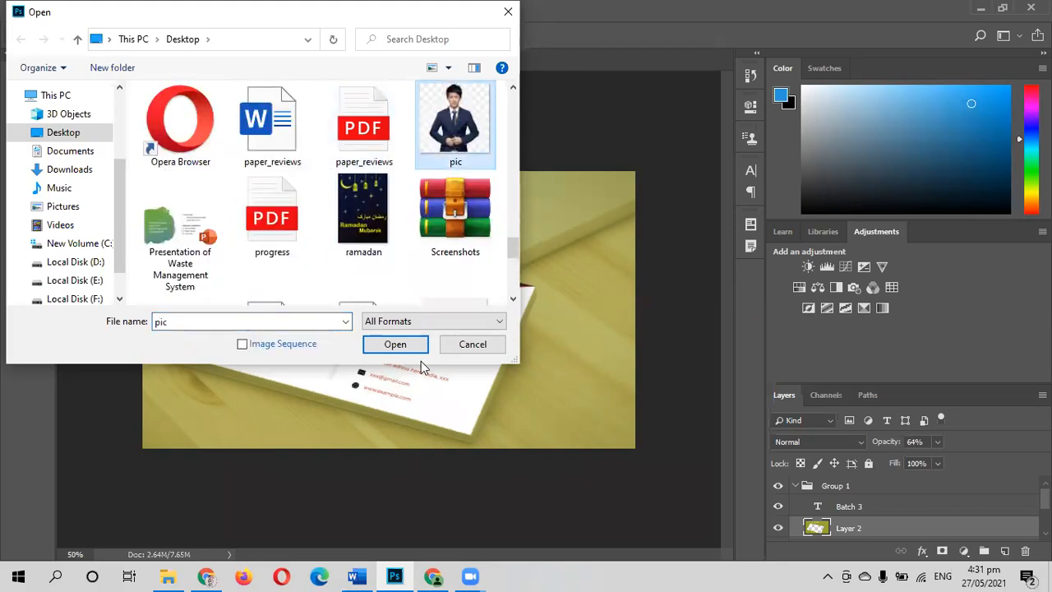
pyautogui.click(402, 345)
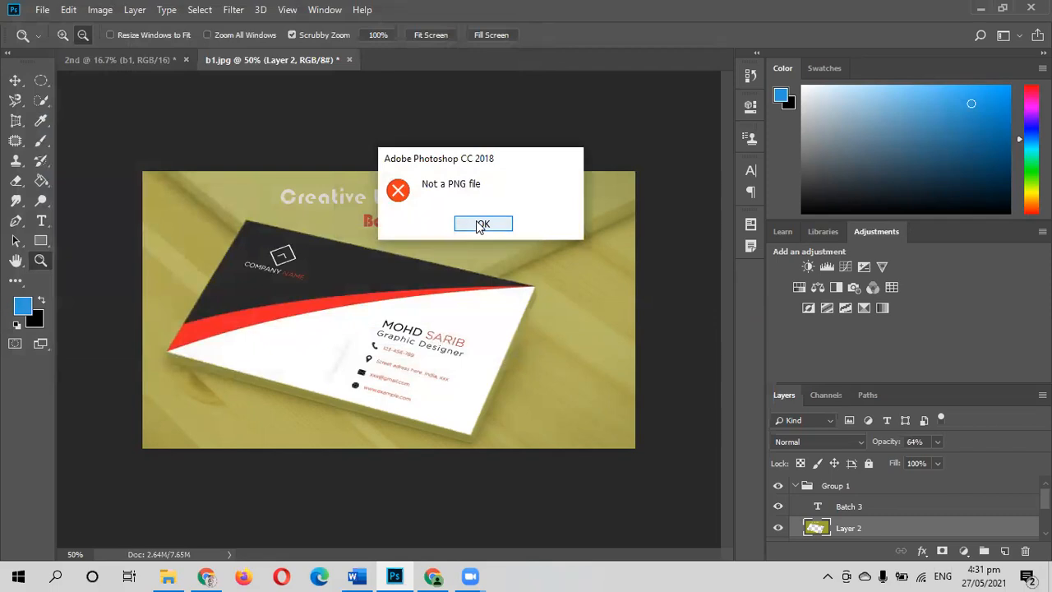
pyautogui.click(481, 226)
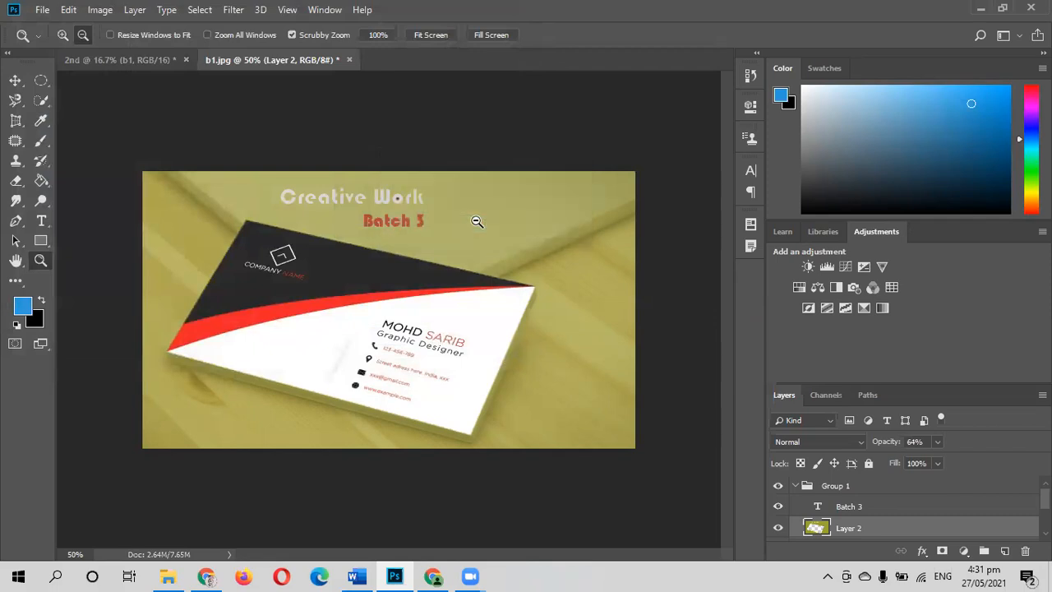
# Check the file type of pic in its Properties on the Windows desktop, close them and switch back to Photoshop
pyautogui.click(981, 9)
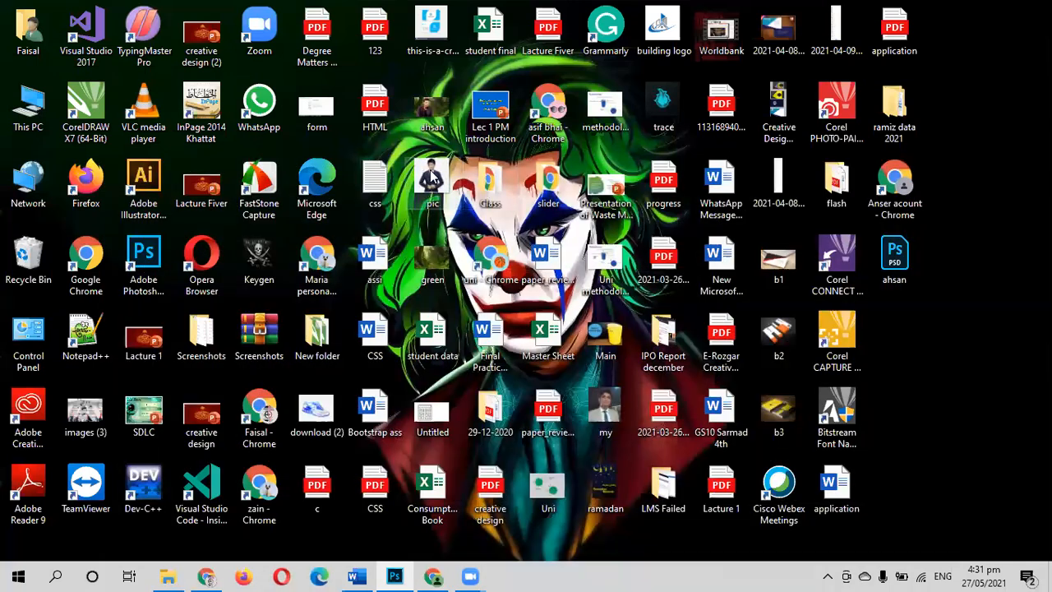
pyautogui.rightClick(430, 177)
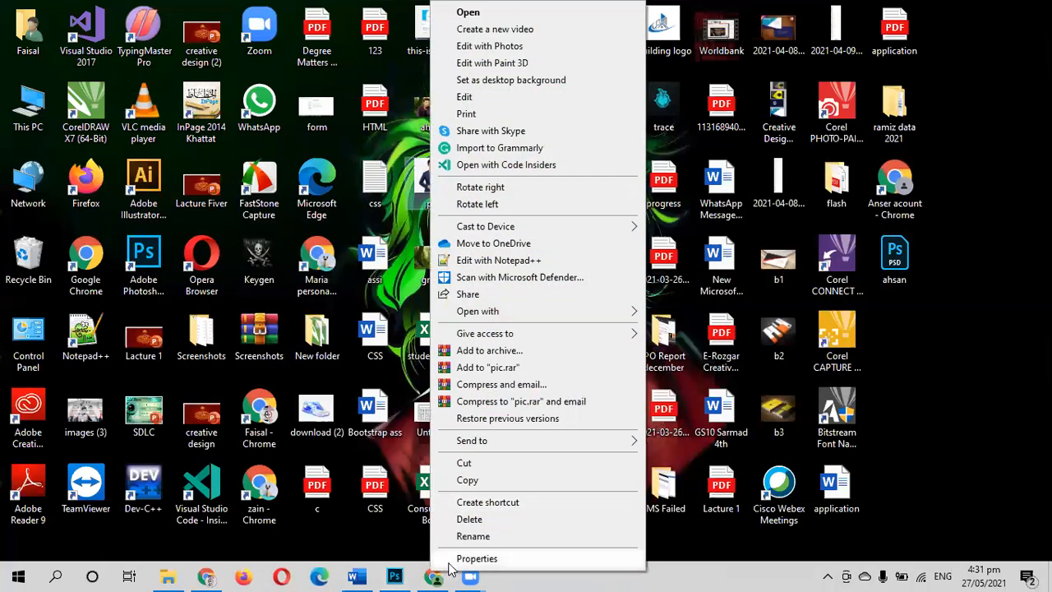
pyautogui.click(475, 558)
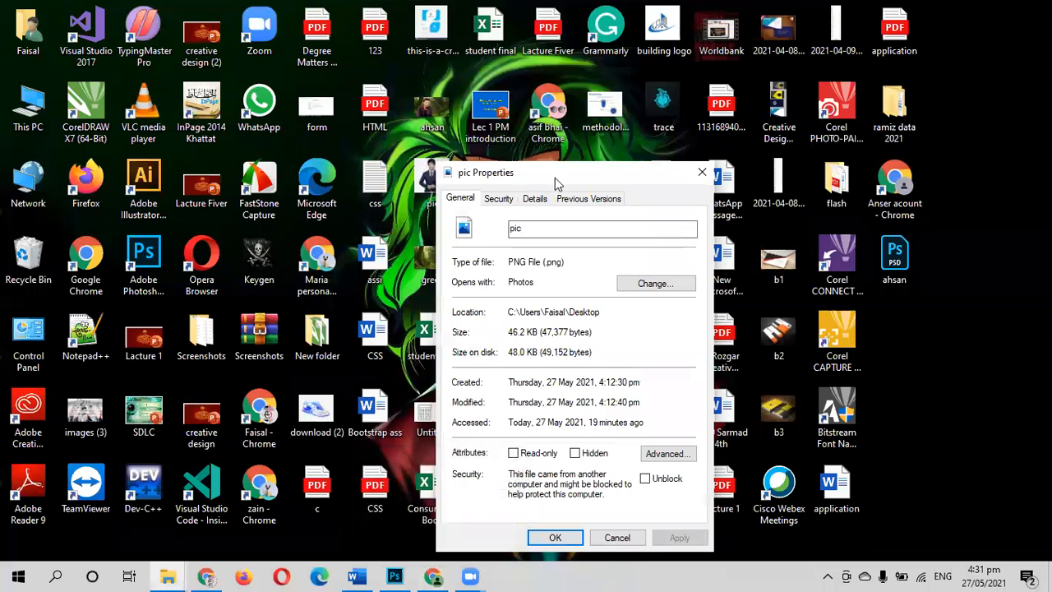
pyautogui.moveTo(584, 181); pyautogui.dragTo(567, 145)
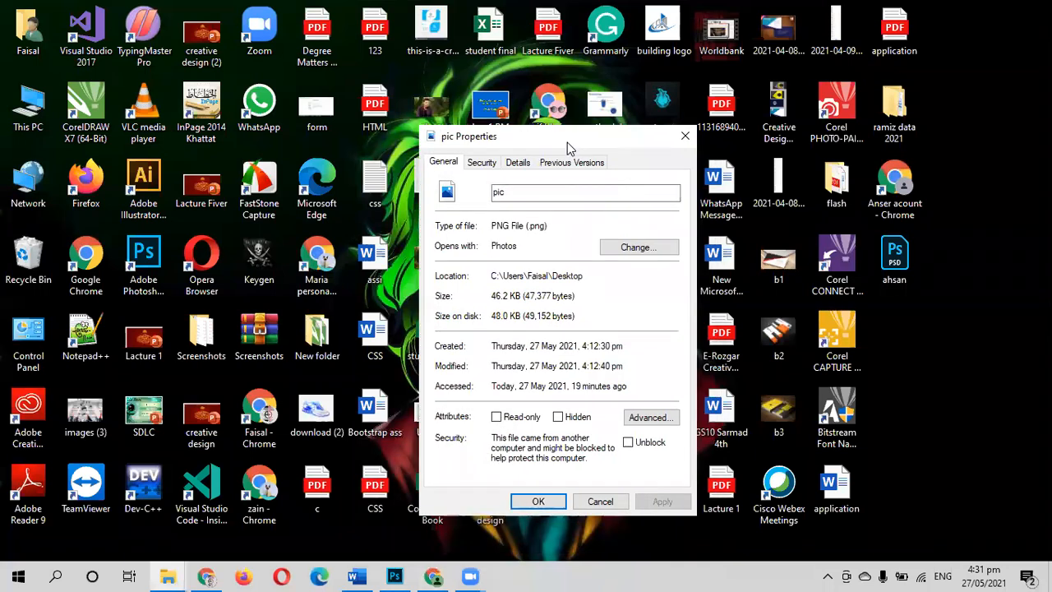
pyautogui.click(686, 136)
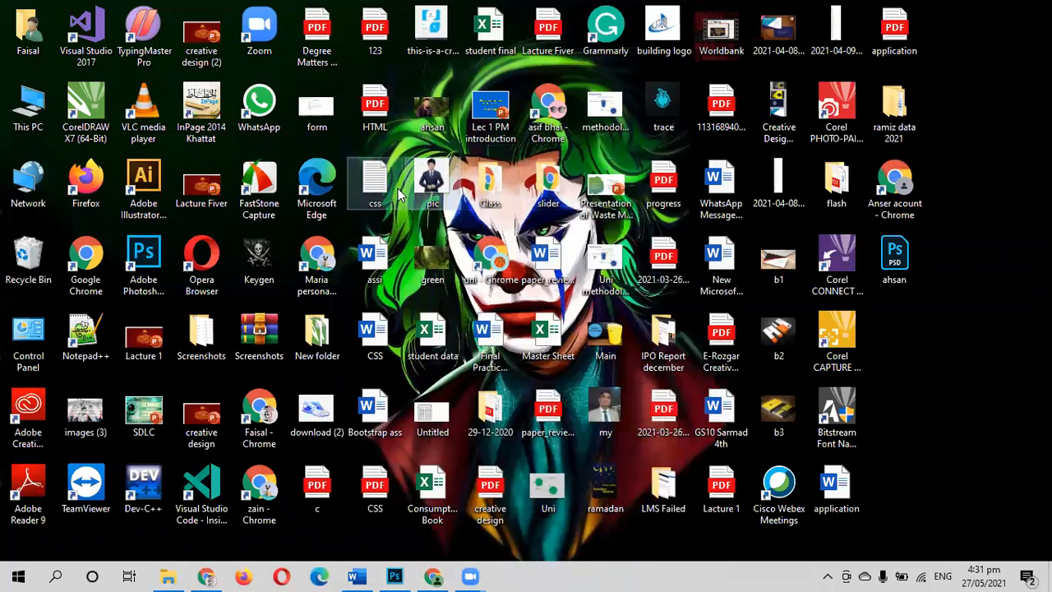
pyautogui.rightClick(426, 184)
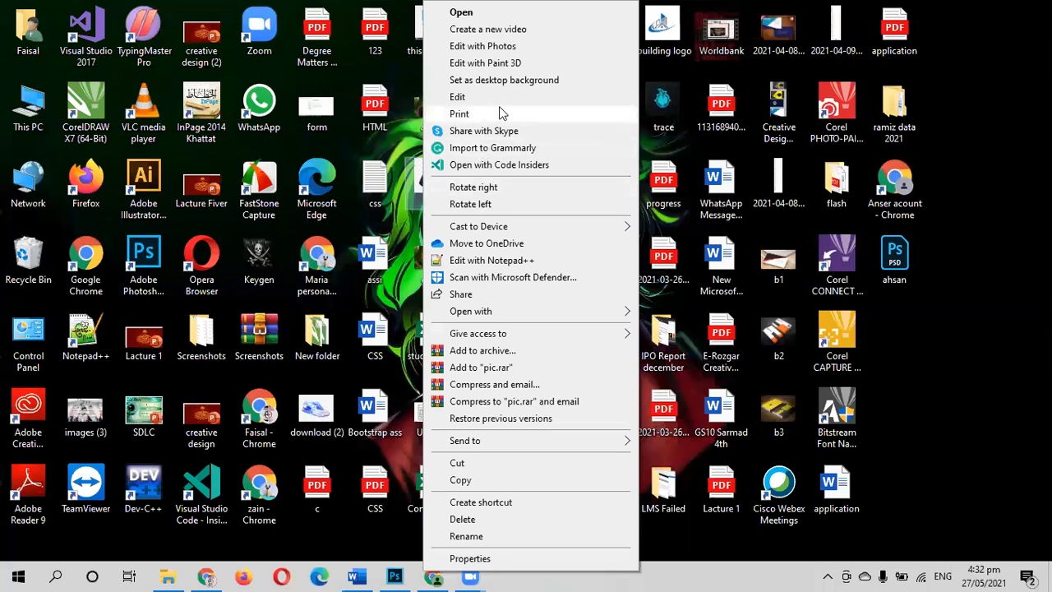
pyautogui.click(937, 464)
pyautogui.click(394, 566)
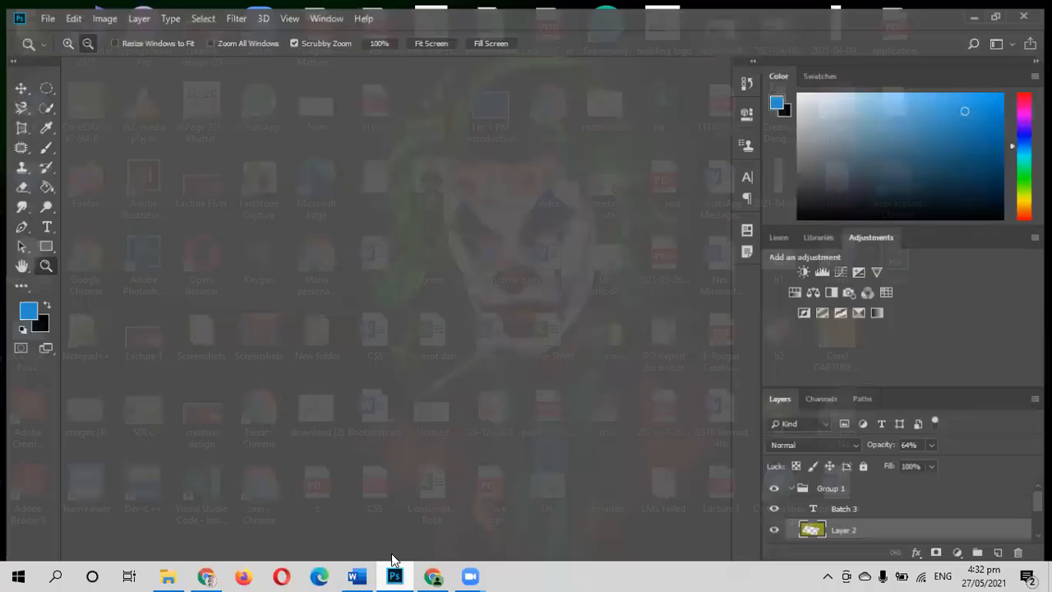
# Retry opening the PNG file pic from the Desktop in Photoshop
pyautogui.click(39, 10)
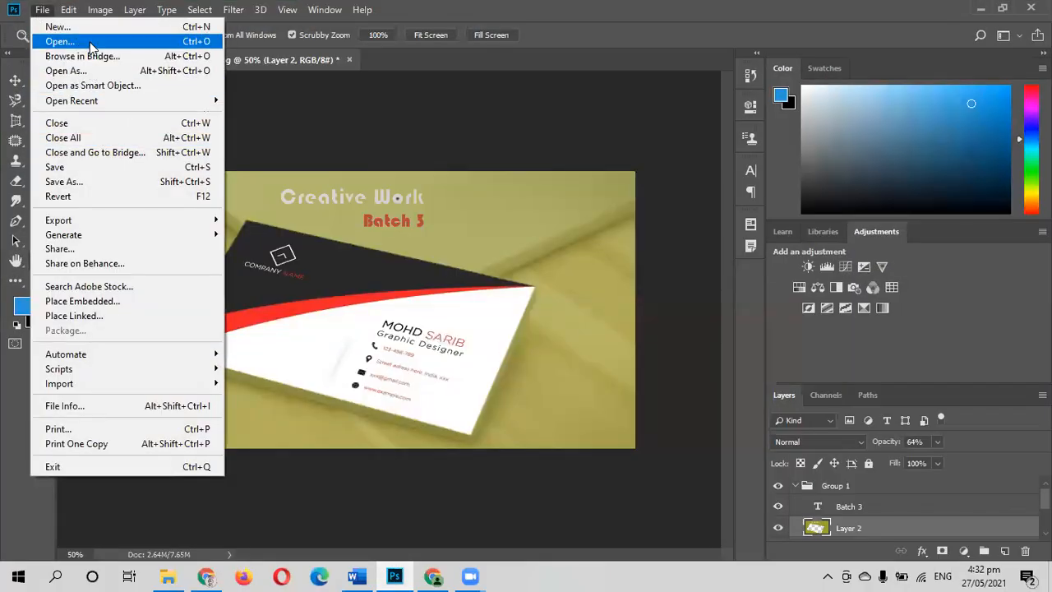
pyautogui.click(62, 41)
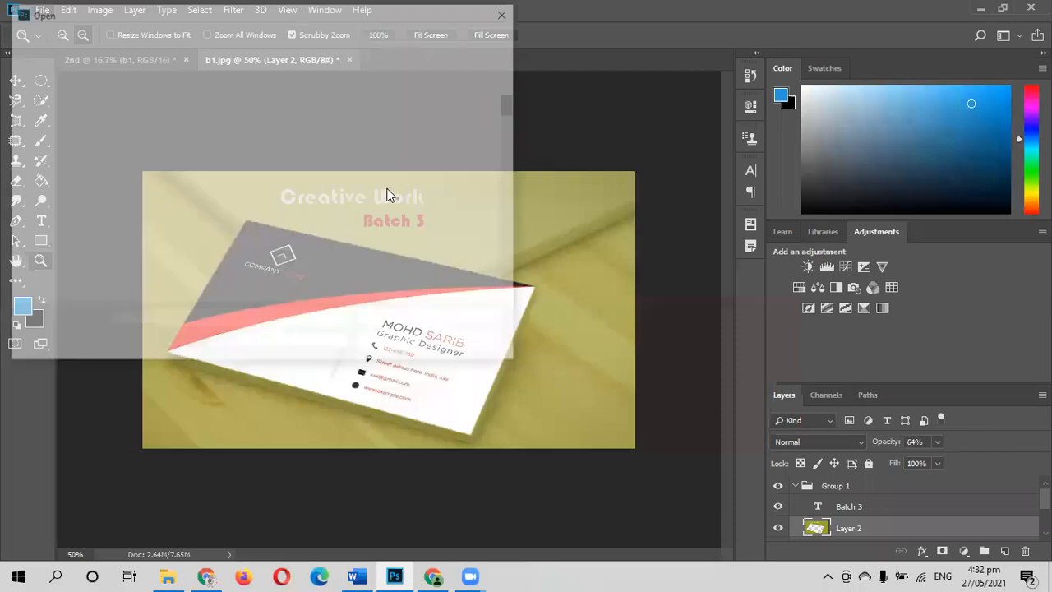
pyautogui.scroll(-10, 414, 210)
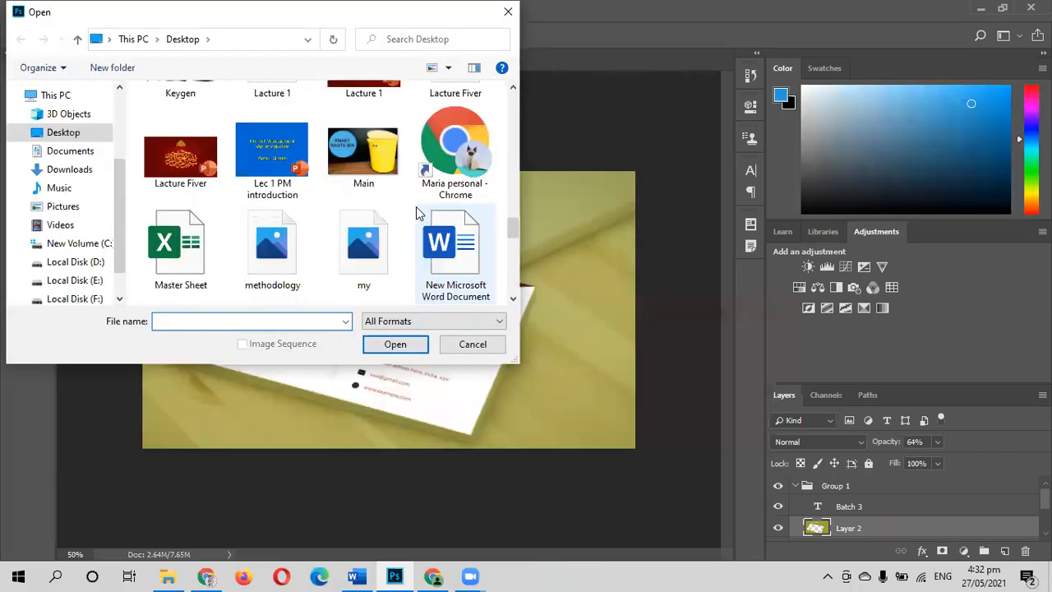
pyautogui.scroll(-5, 416, 206)
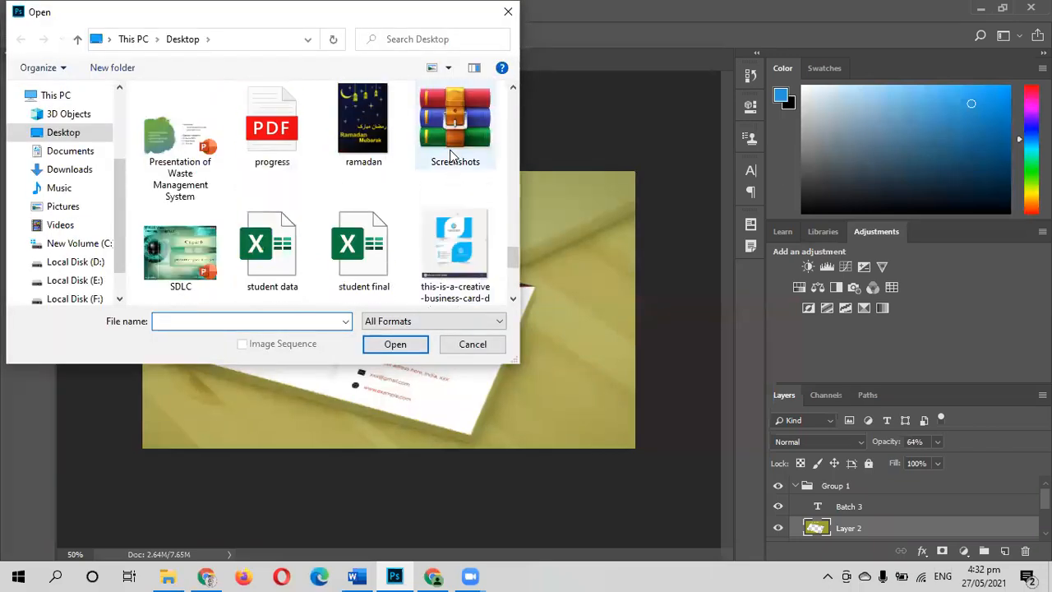
pyautogui.scroll(1, 451, 156)
pyautogui.click(470, 100)
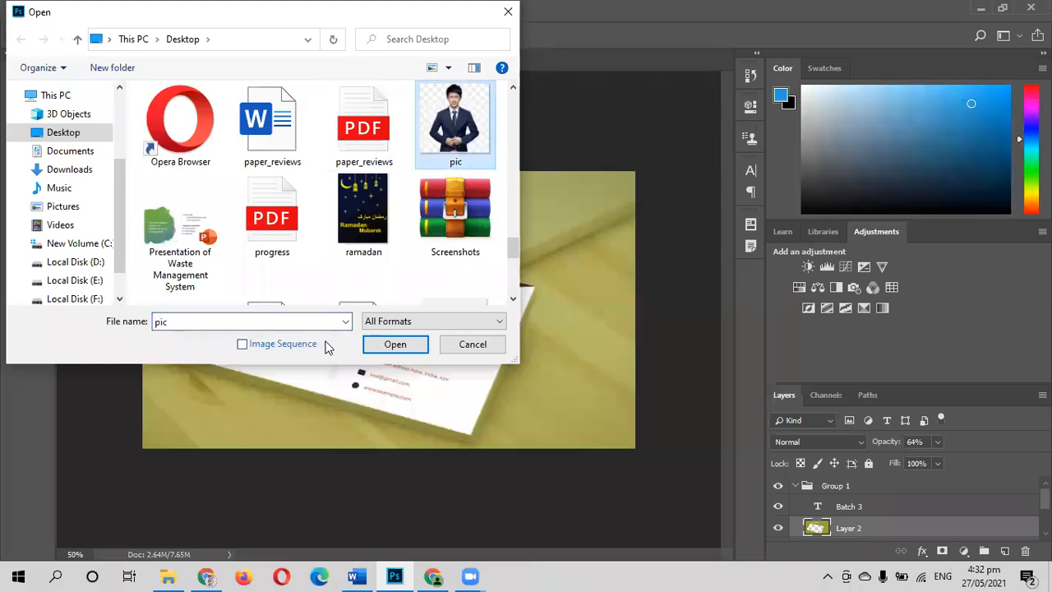
pyautogui.click(399, 345)
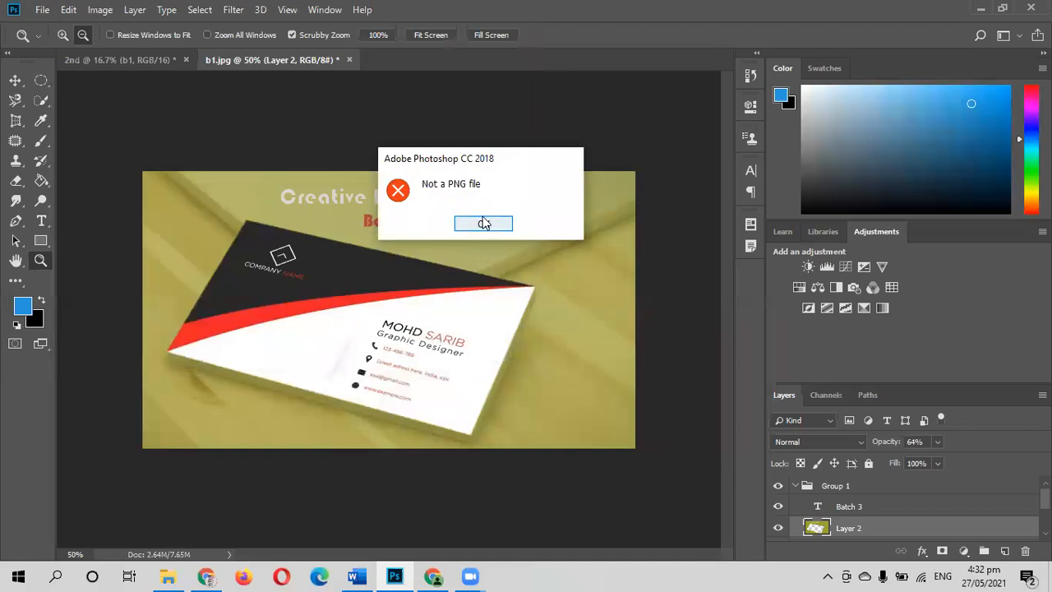
pyautogui.click(483, 224)
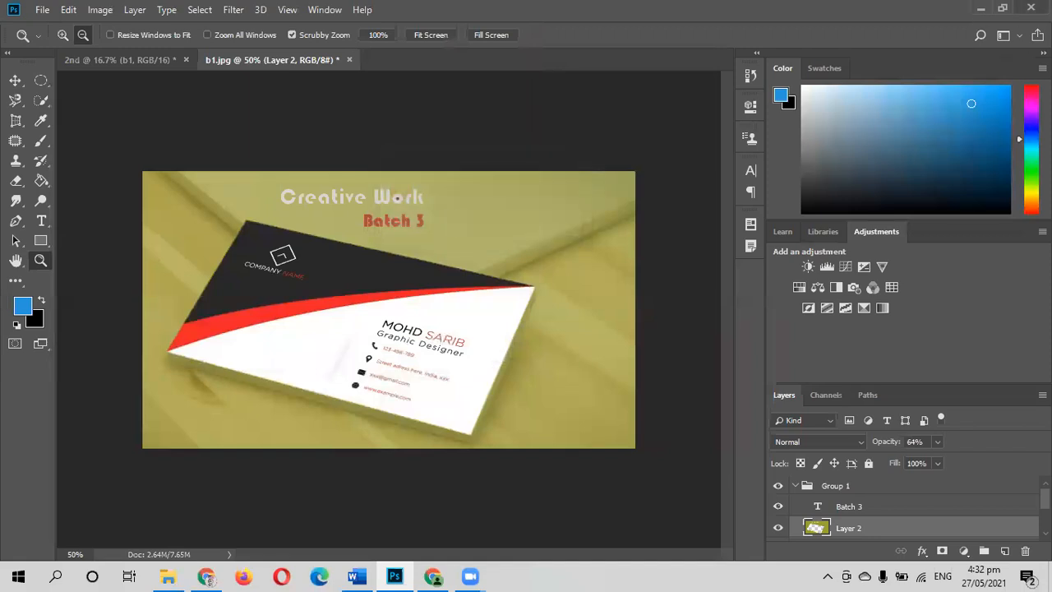